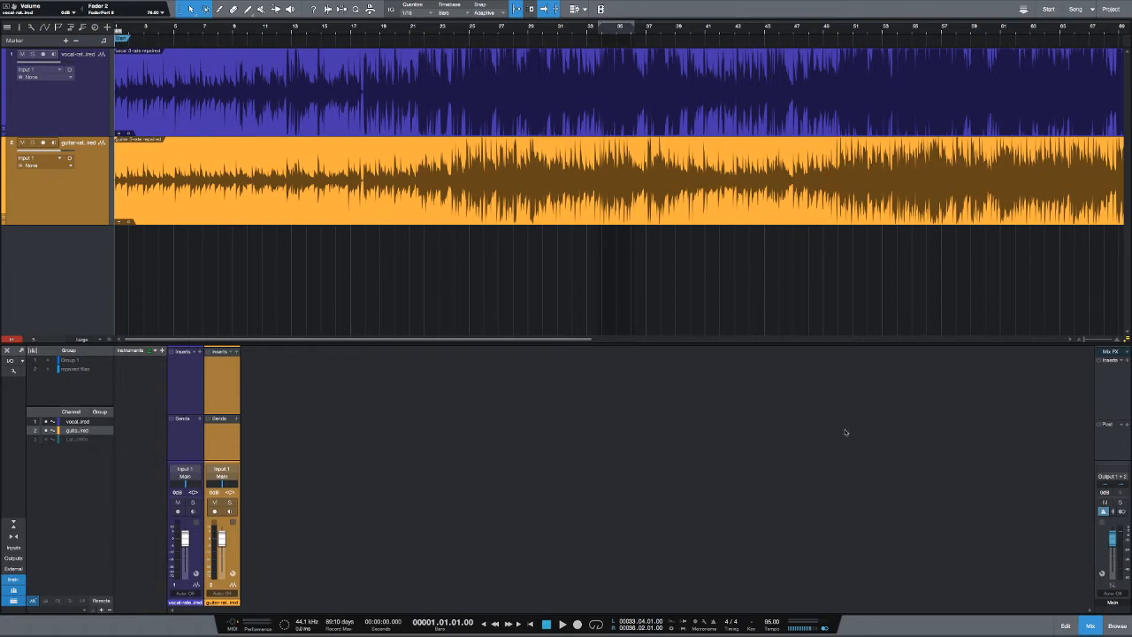
# - Listen to the vocal and guitar mix from the start past bar 64, and return to the beginning
pyautogui.press('space')
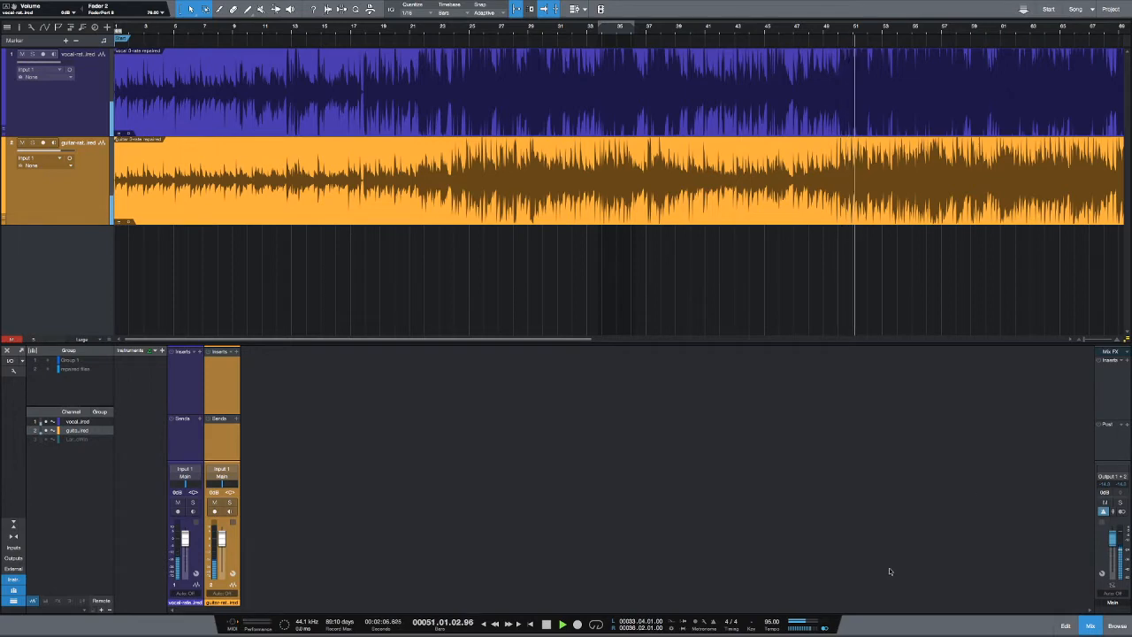
pyautogui.moveTo(561, 341); pyautogui.dragTo(633, 342)
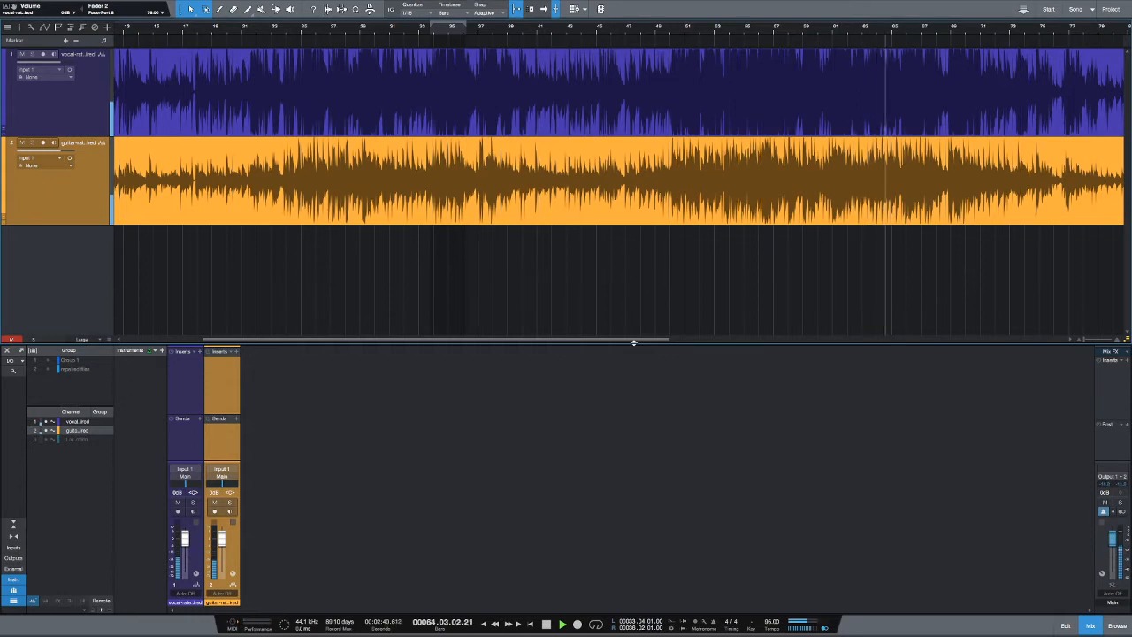
pyautogui.press('space')
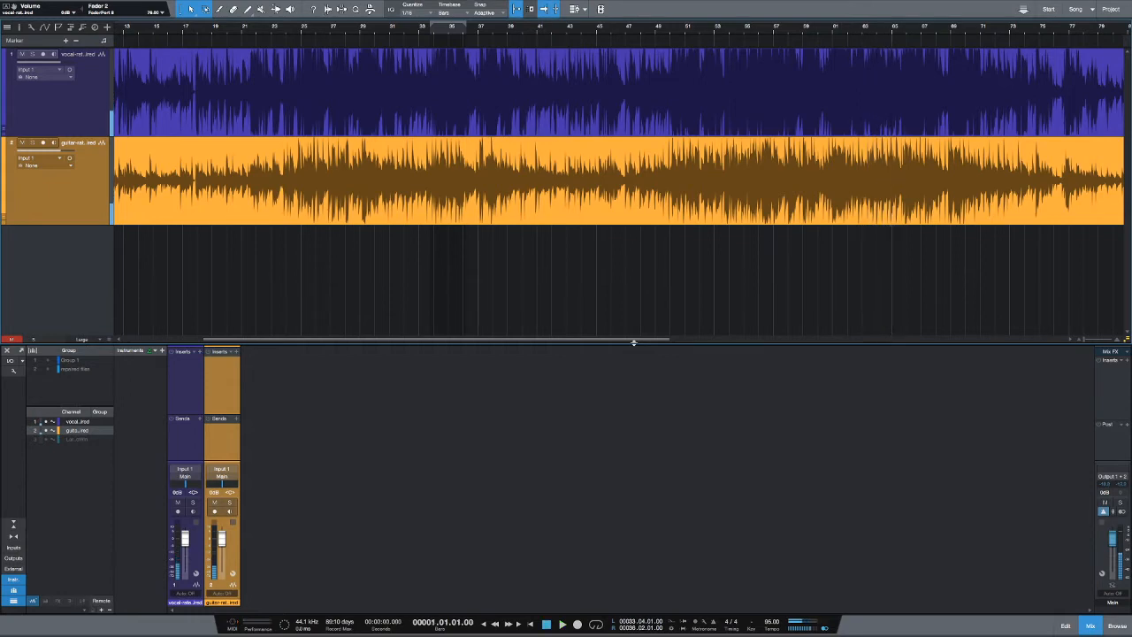
pyautogui.press(',')
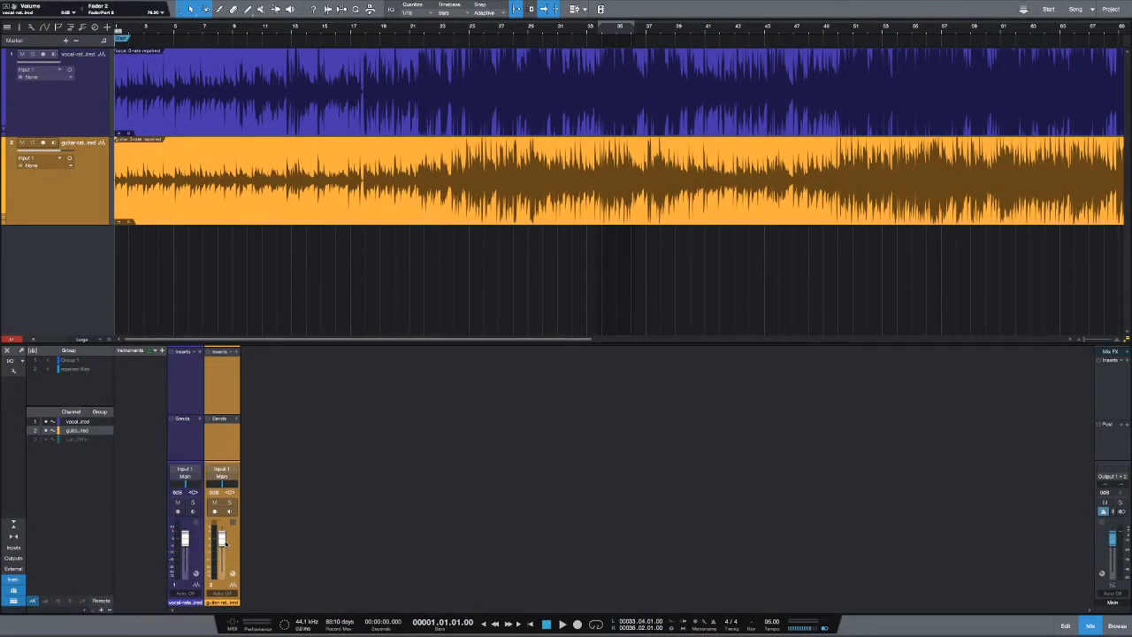
# - Balance the mix during playback by lowering the guitar channel to -6.2 dB and setting the vocal channel to -0.1 dB
pyautogui.moveTo(221, 542); pyautogui.dragTo(221, 541)
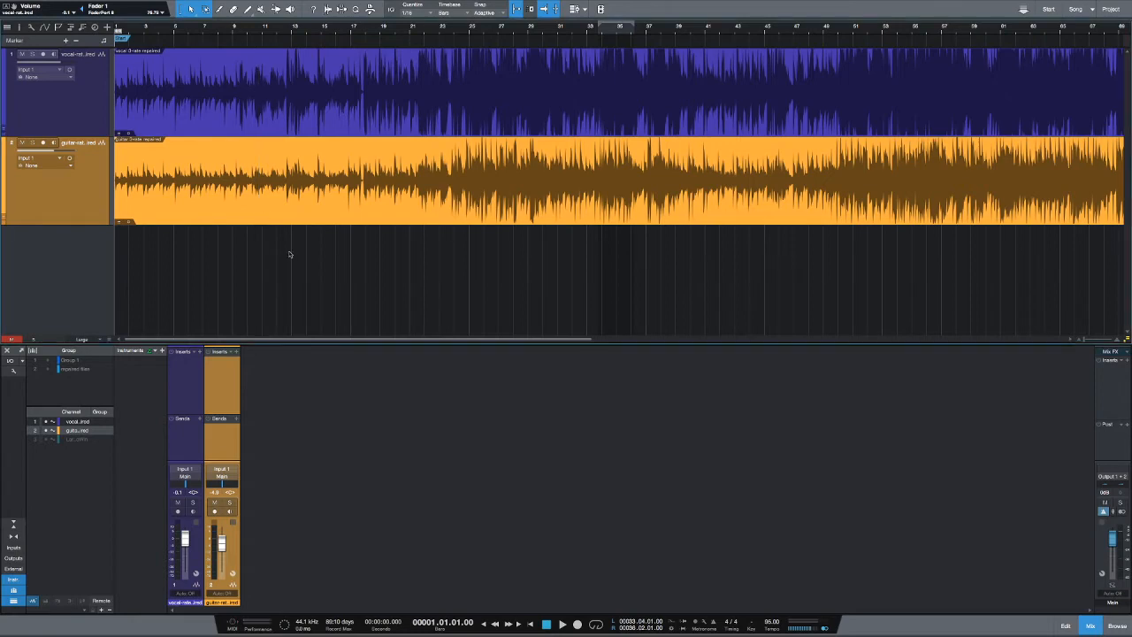
pyautogui.press('space')
pyautogui.click(292, 221)
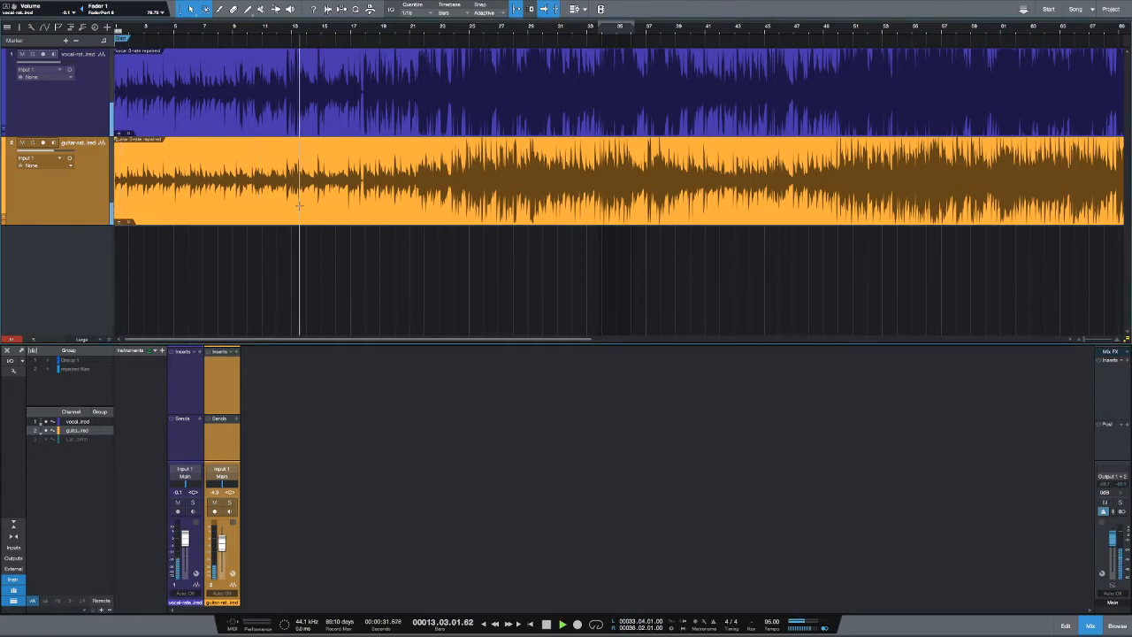
pyautogui.click(418, 123)
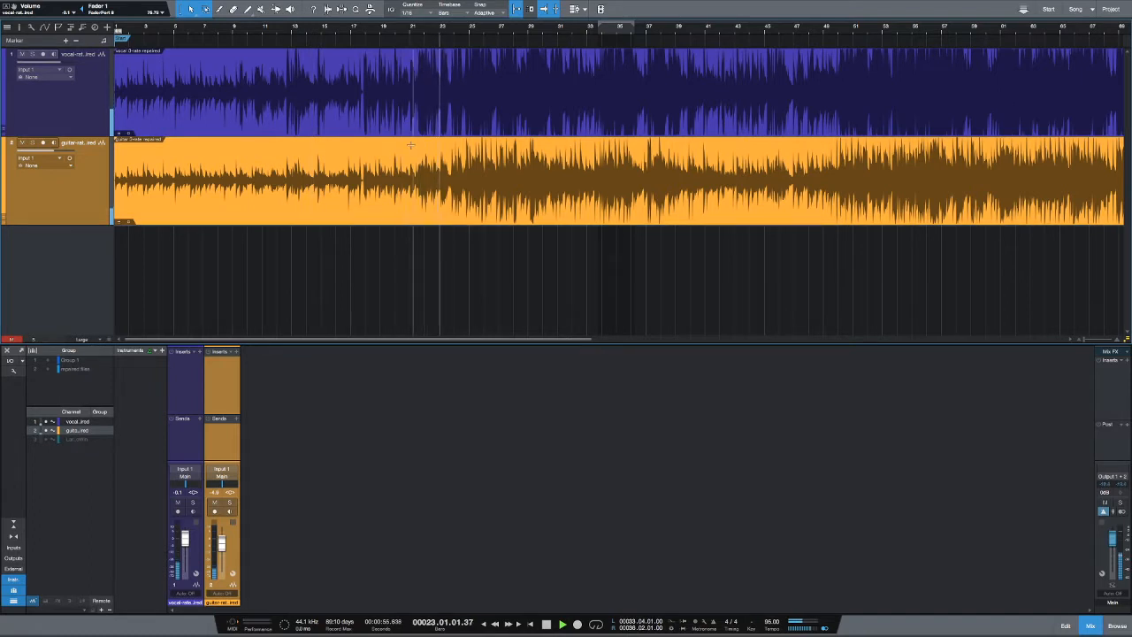
pyautogui.click(404, 160)
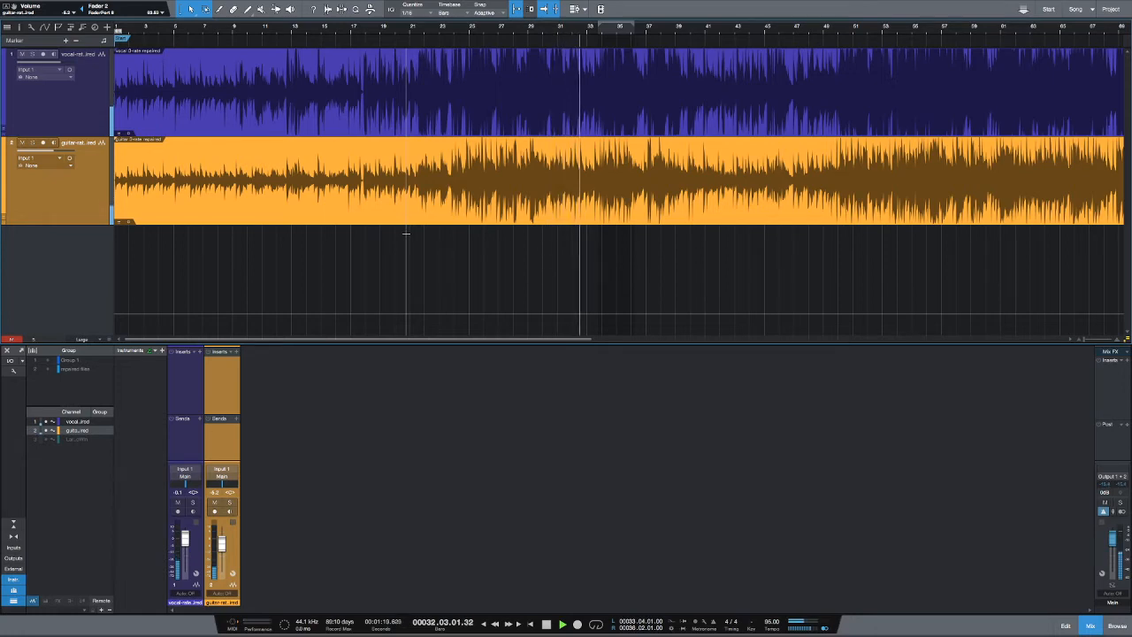
pyautogui.press('space')
pyautogui.press(',')
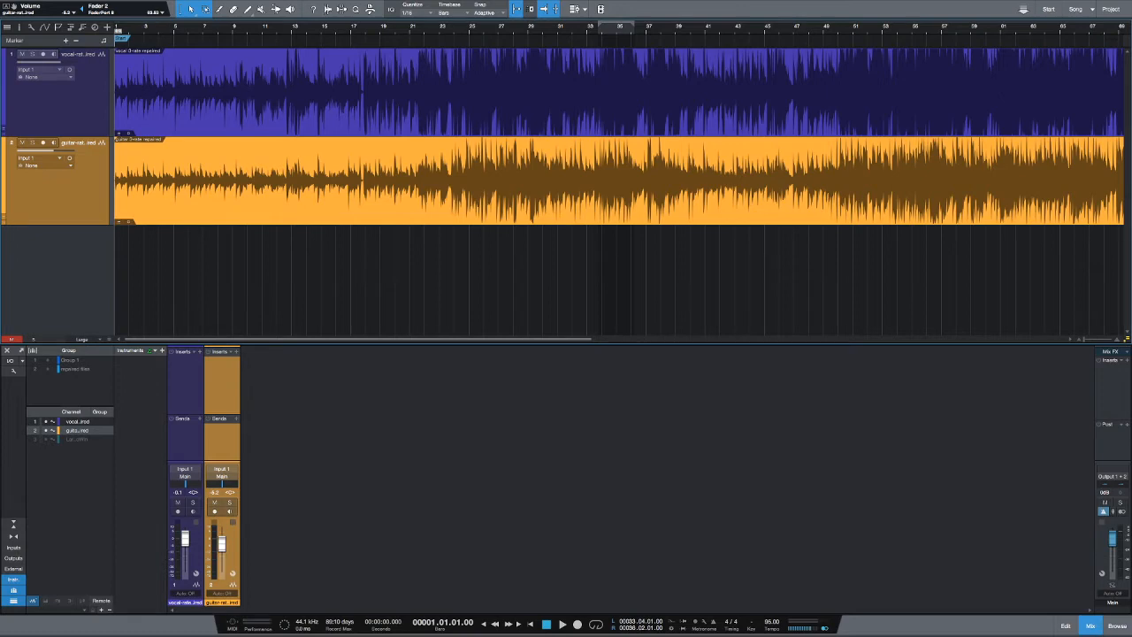
# - Add CTC-1 as the Mix FX on the Main output, compare its preamp types, and audition the mix with Tube selected
pyautogui.click(1127, 356)
pyautogui.click(1106, 381)
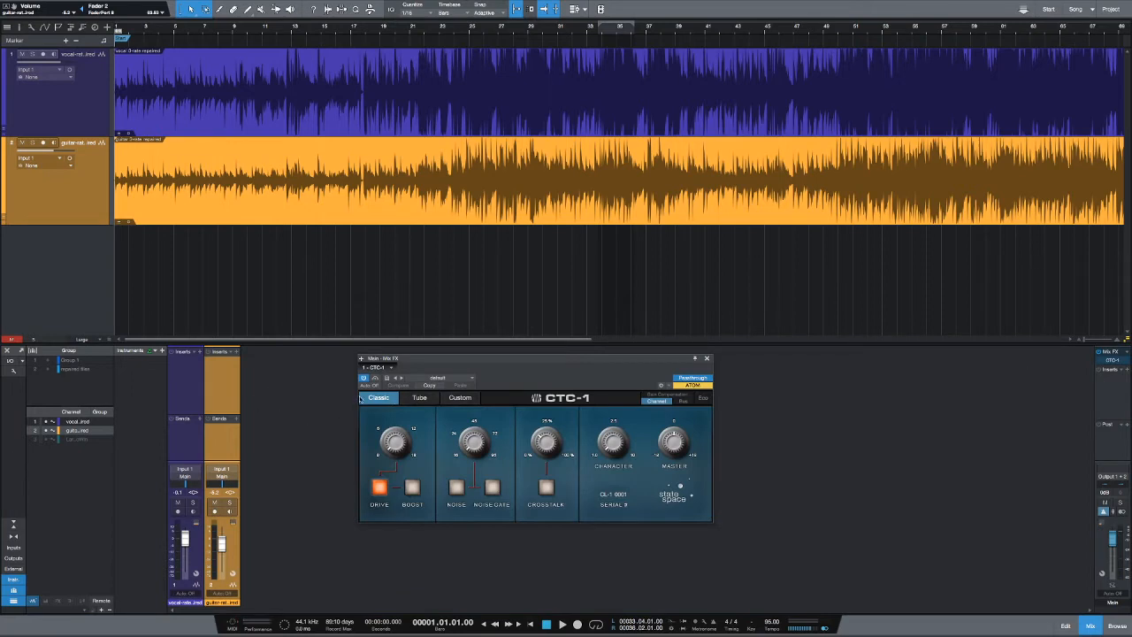
pyautogui.click(419, 398)
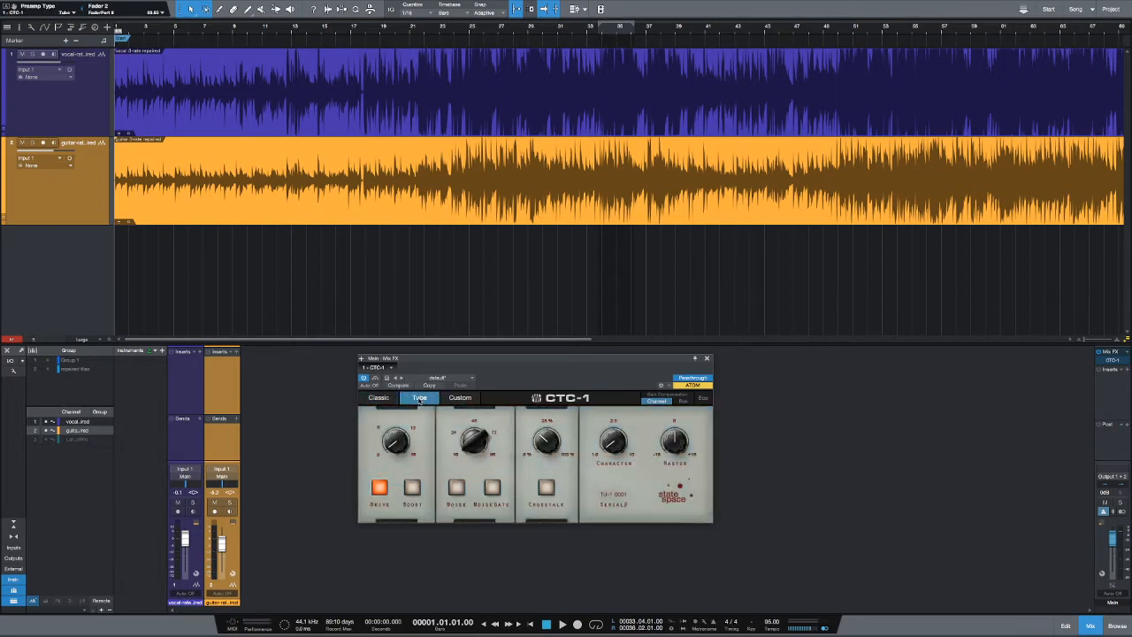
pyautogui.click(460, 398)
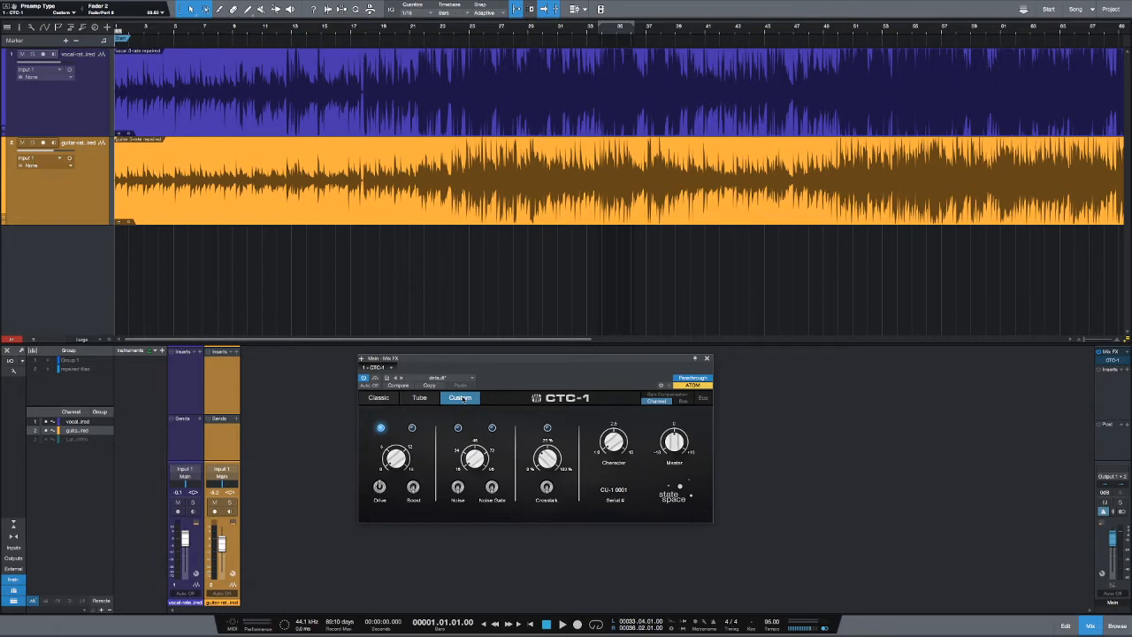
pyautogui.click(377, 398)
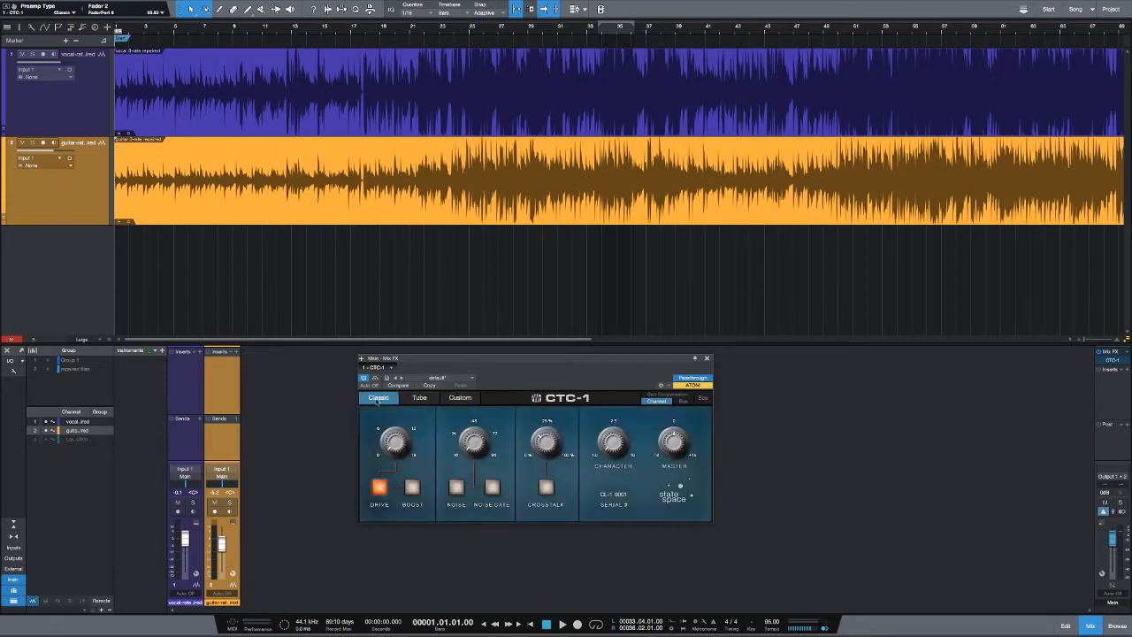
pyautogui.click(421, 398)
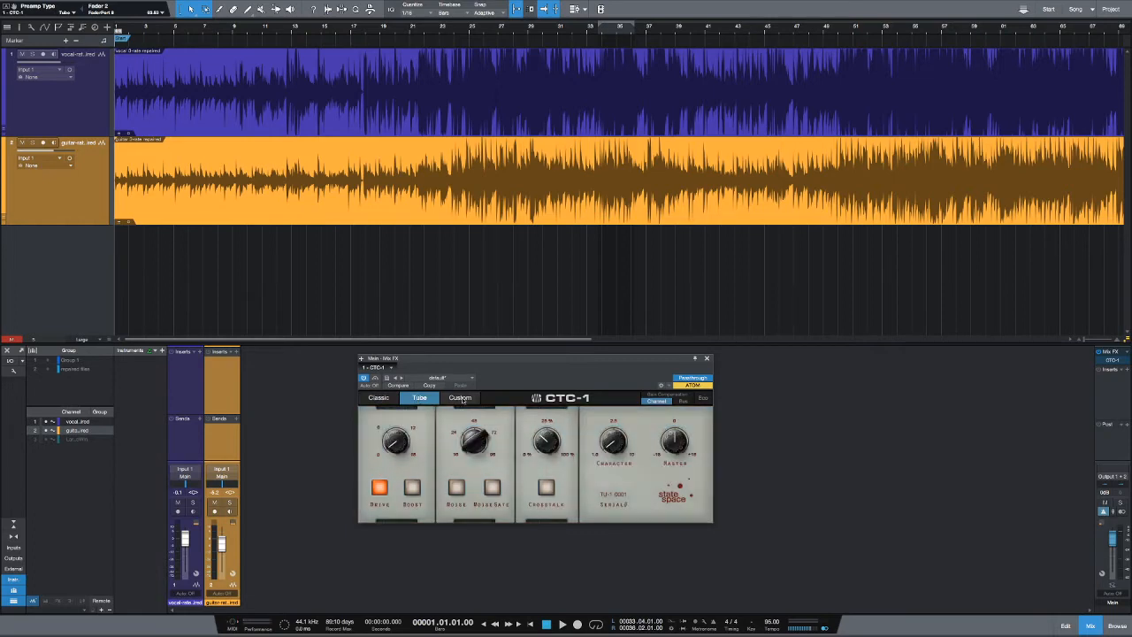
pyautogui.click(460, 398)
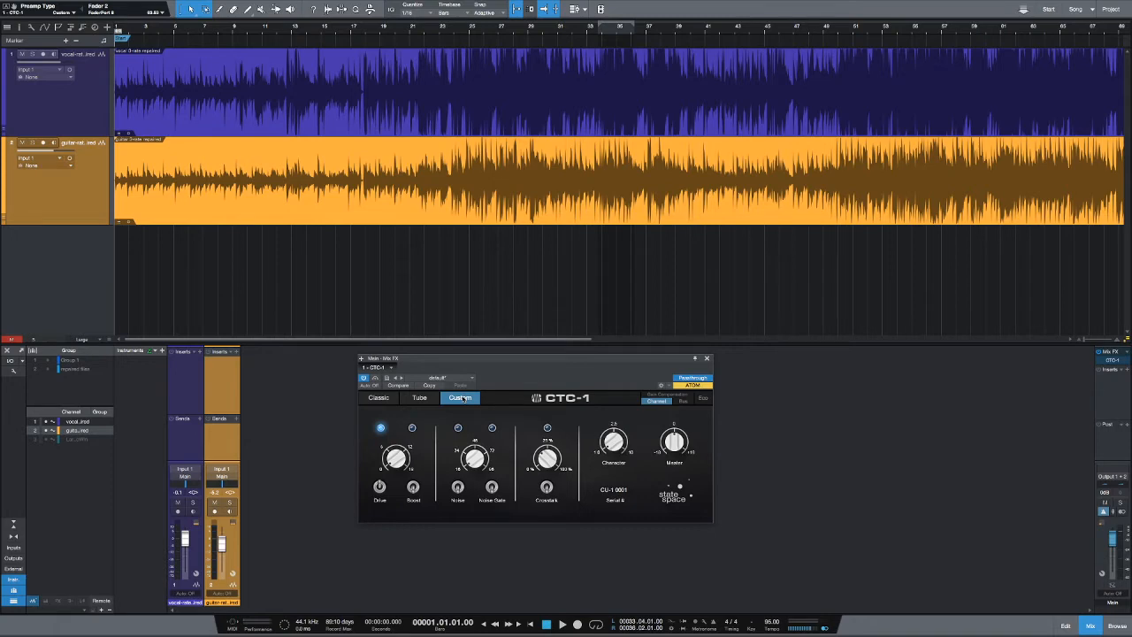
pyautogui.click(421, 398)
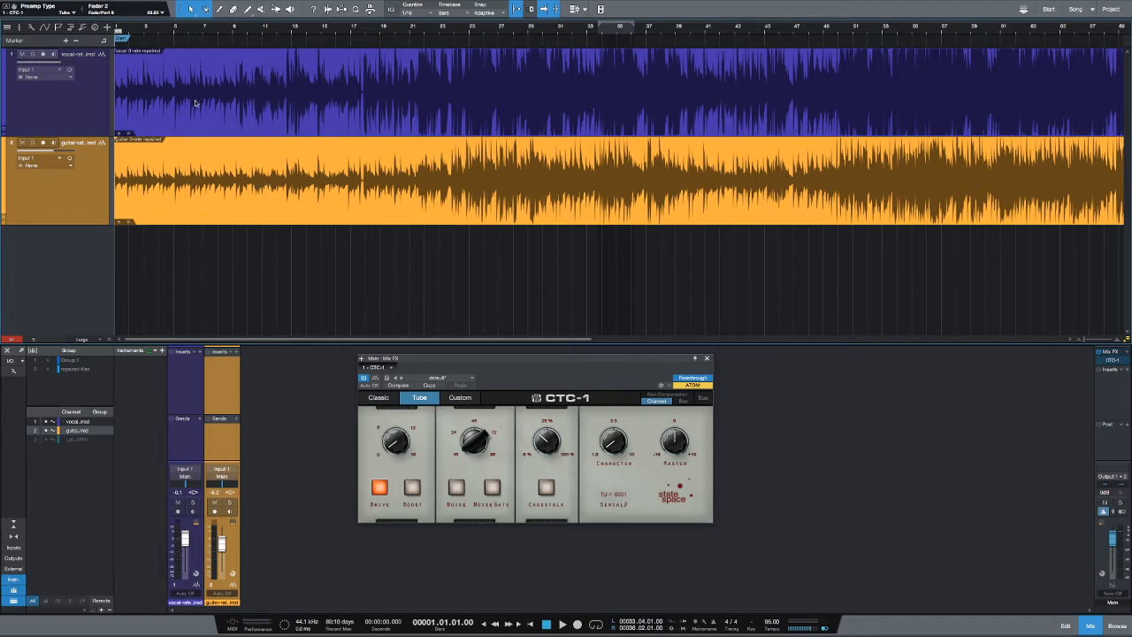
pyautogui.press('space')
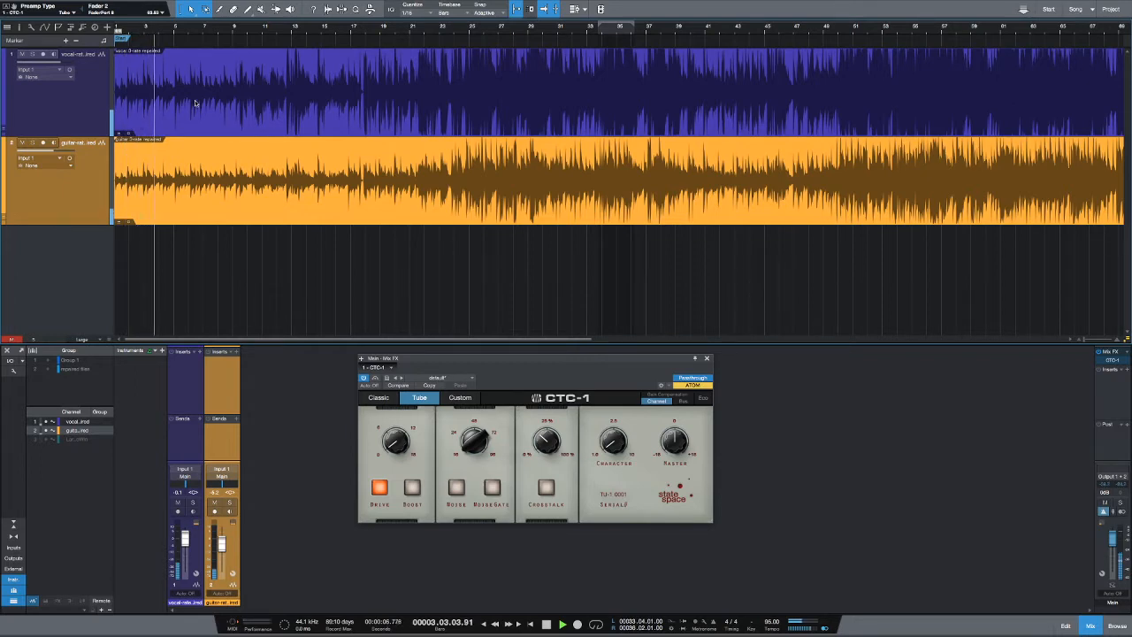
pyautogui.press('space')
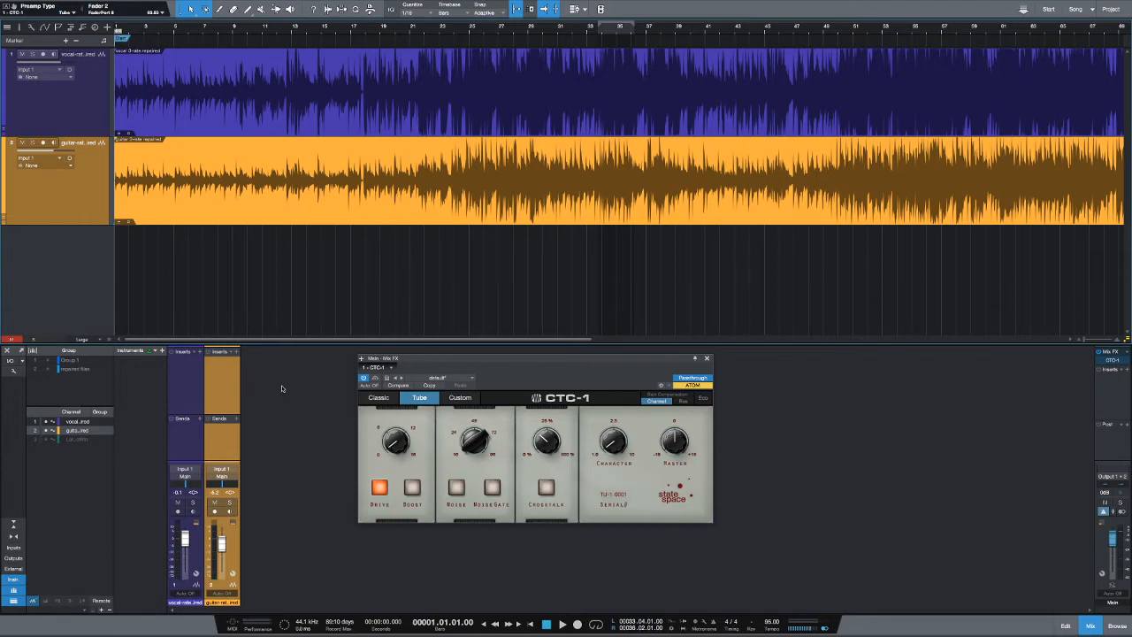
# - Show the input controls in the console and raise the input gain of both the vocal and guitar channels by about 4.8 dB
pyautogui.click(13, 372)
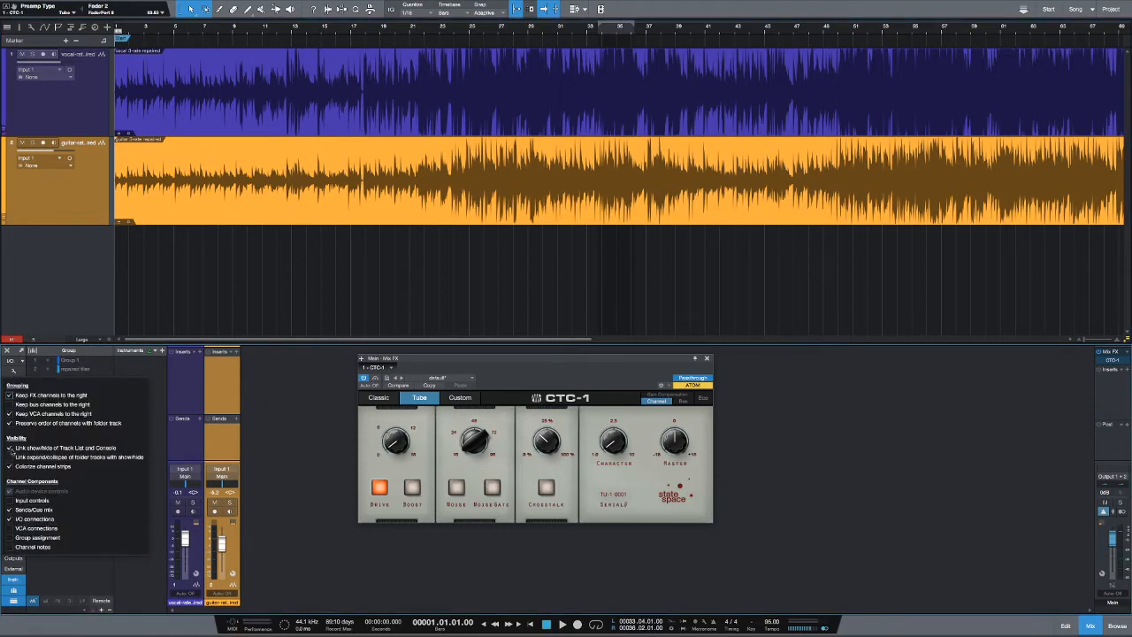
pyautogui.click(9, 501)
pyautogui.click(184, 407)
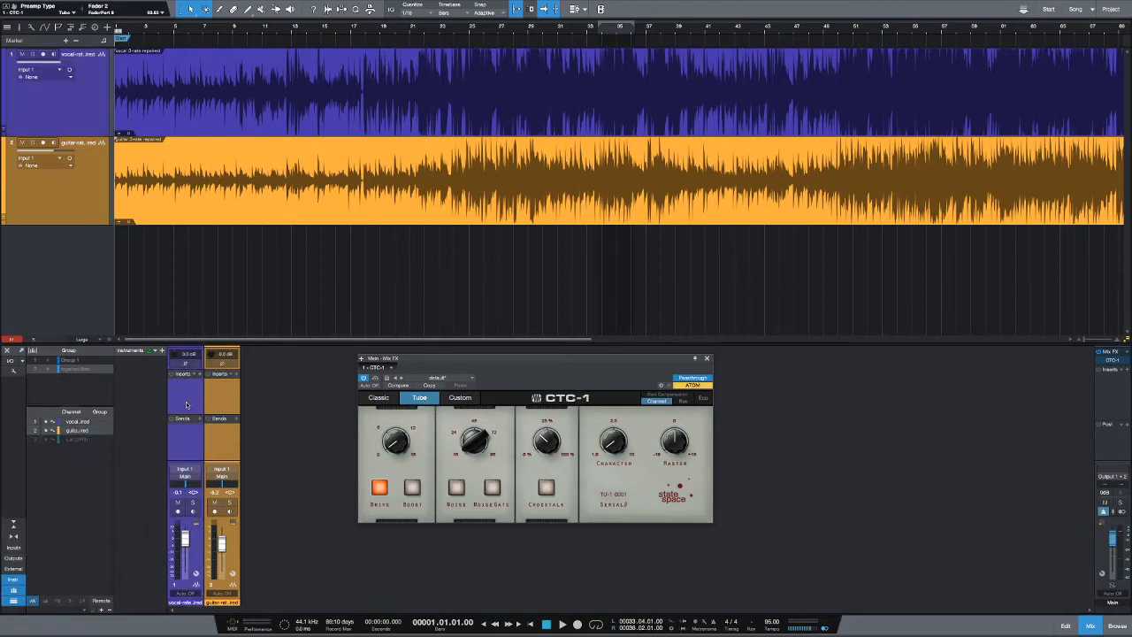
pyautogui.moveTo(175, 357); pyautogui.dragTo(174, 347)
pyautogui.click(14, 373)
pyautogui.click(279, 445)
# - Audition CTC-1 from about bar 12 with more Drive and Character, comparing the Classic, Tube and Custom preamps and bypass, keeping Tube active
pyautogui.press('space')
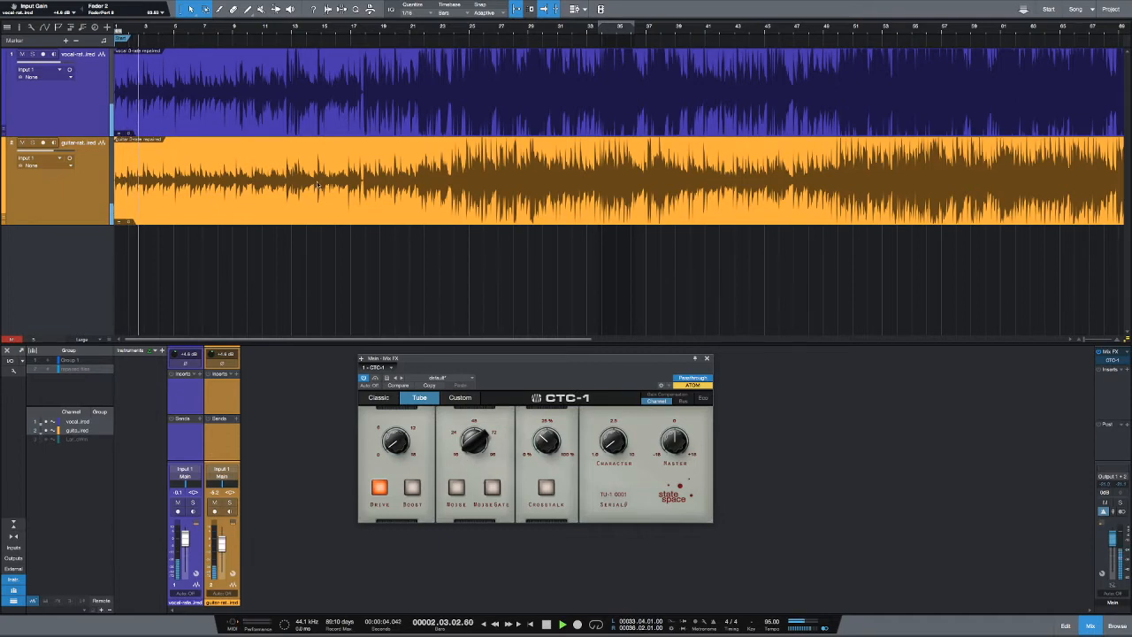
pyautogui.click(281, 129)
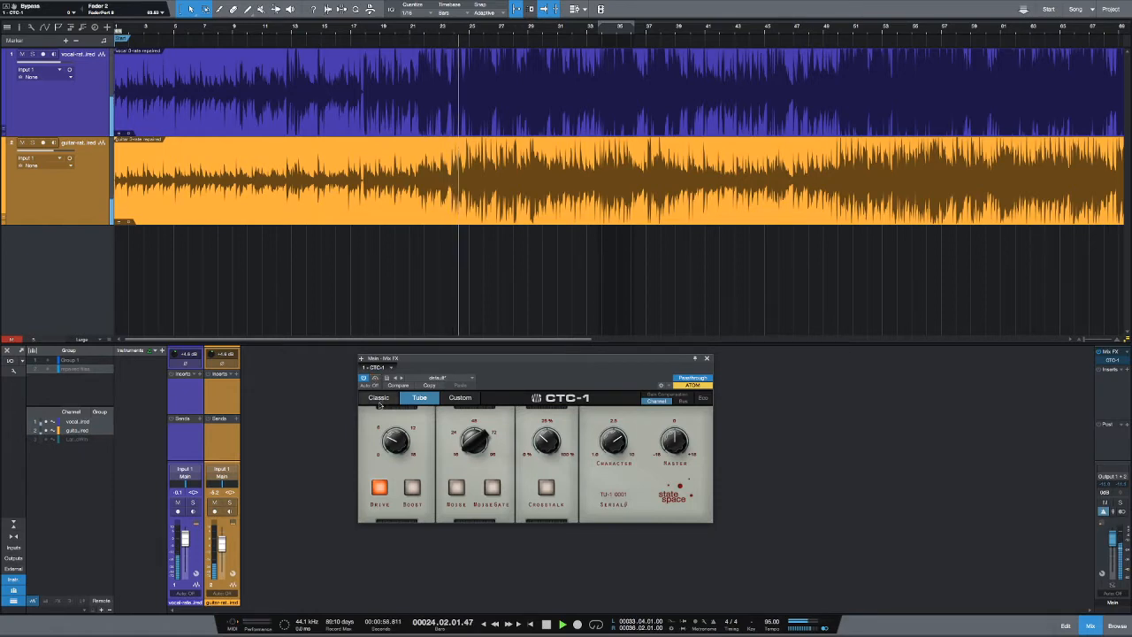
pyautogui.click(379, 399)
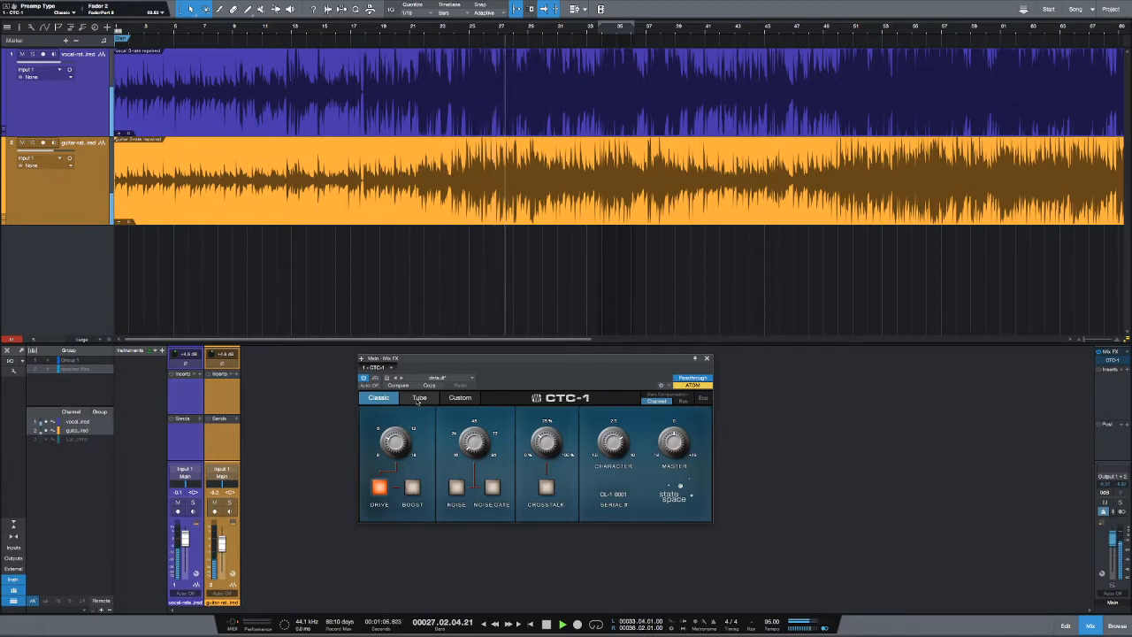
pyautogui.click(419, 398)
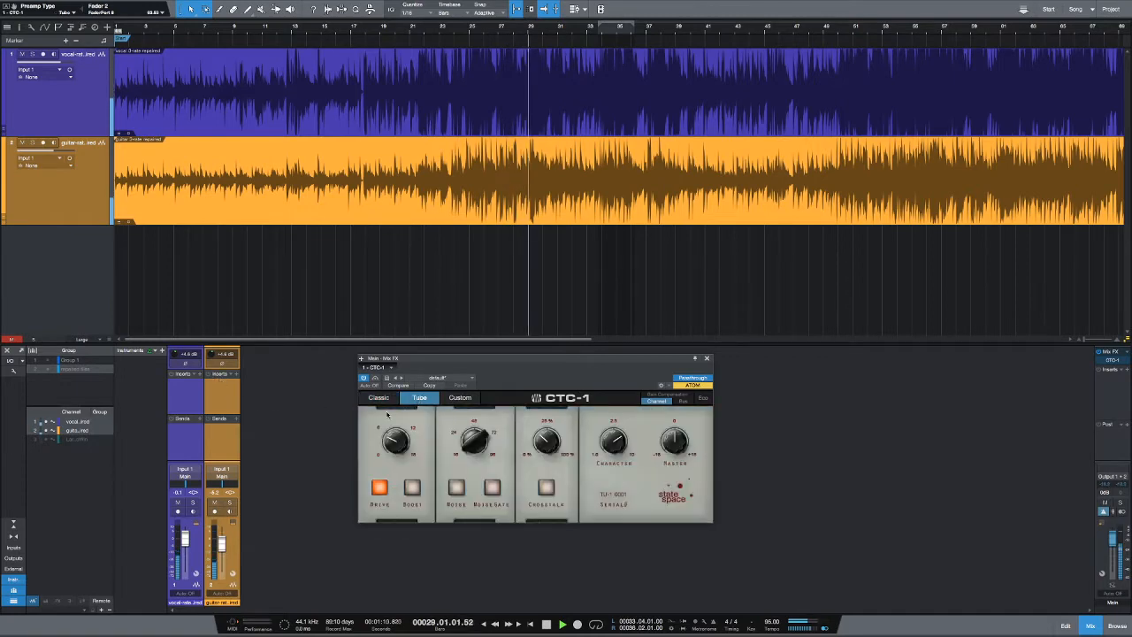
pyautogui.click(459, 399)
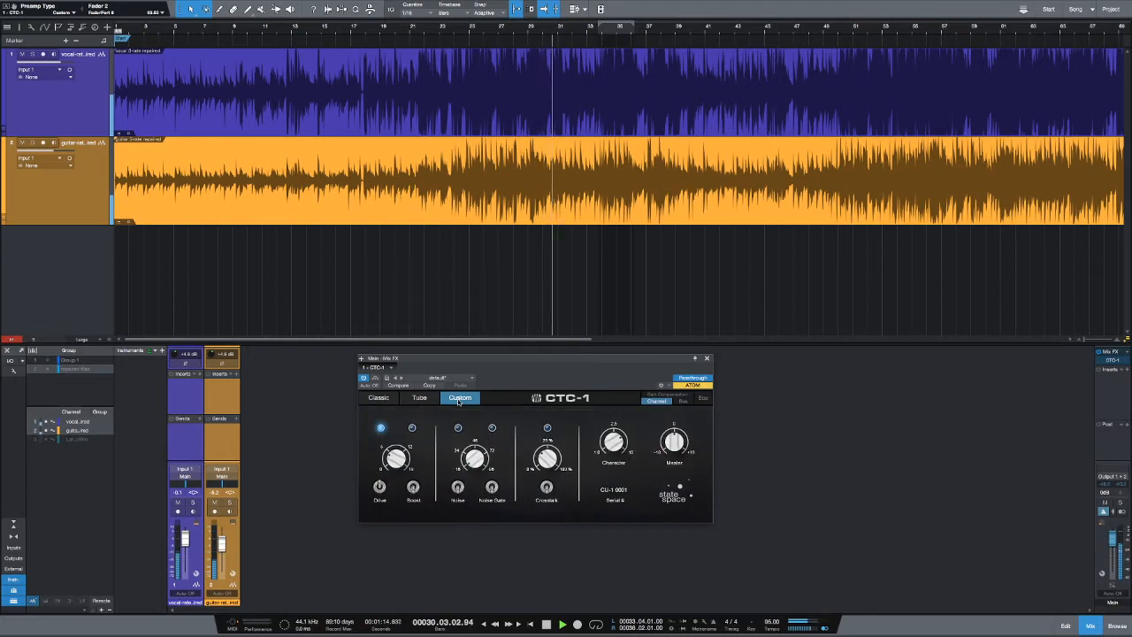
pyautogui.click(420, 399)
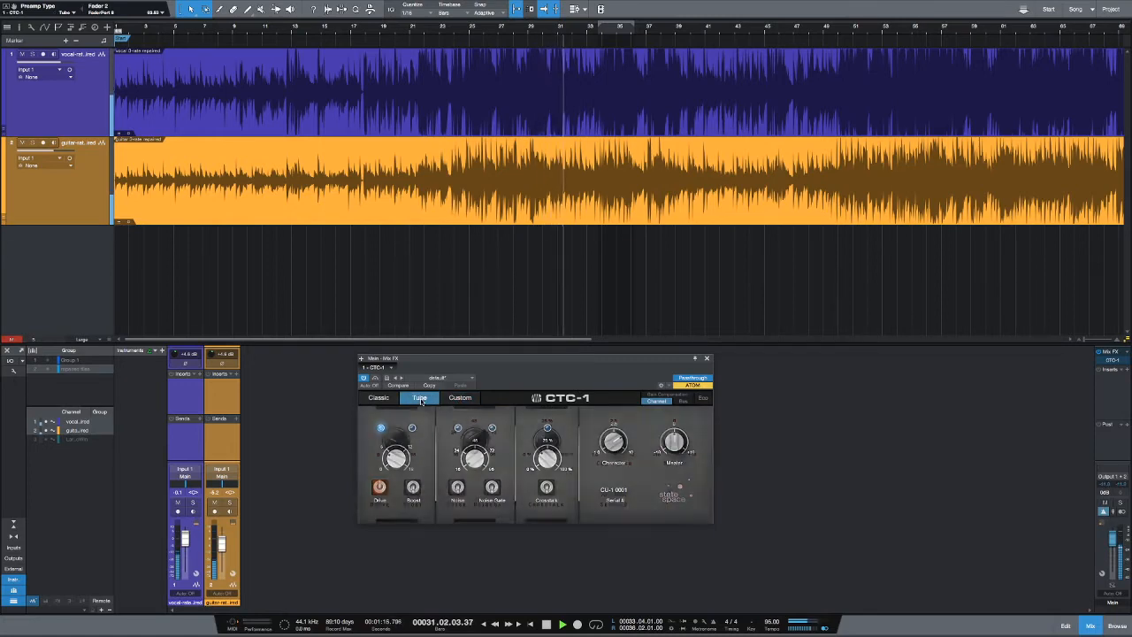
pyautogui.click(375, 379)
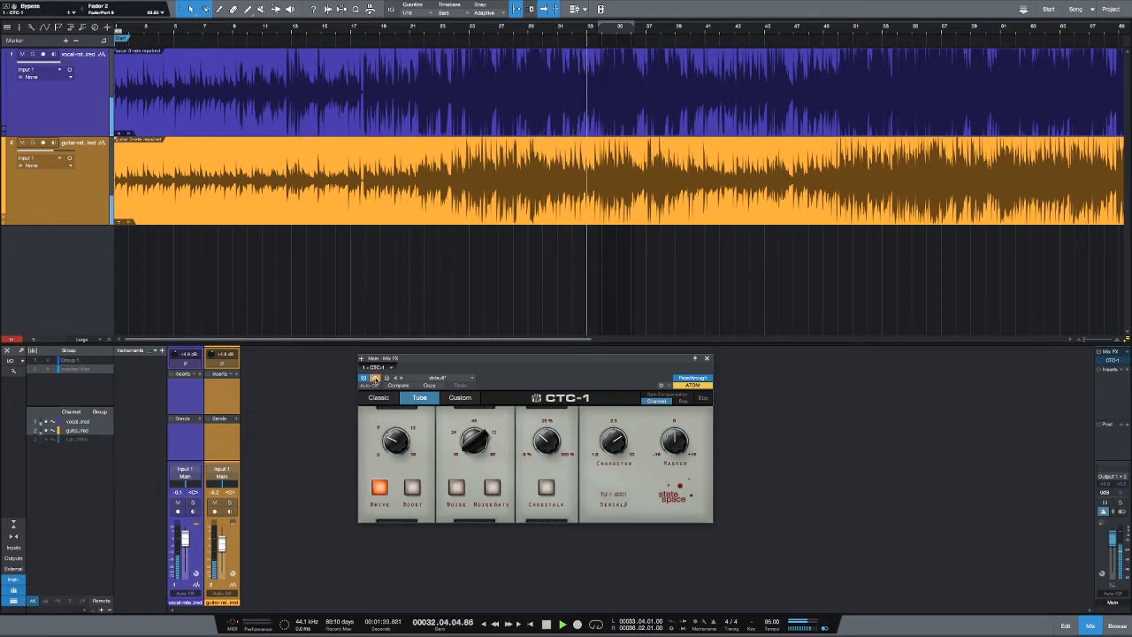
pyautogui.press('space')
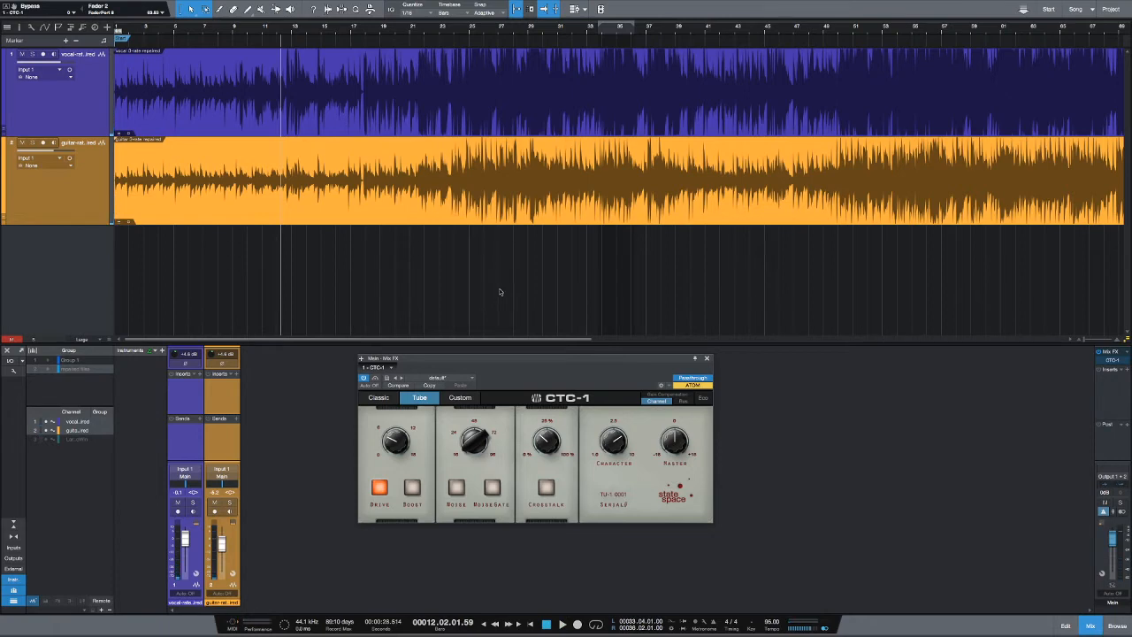
pyautogui.click(707, 359)
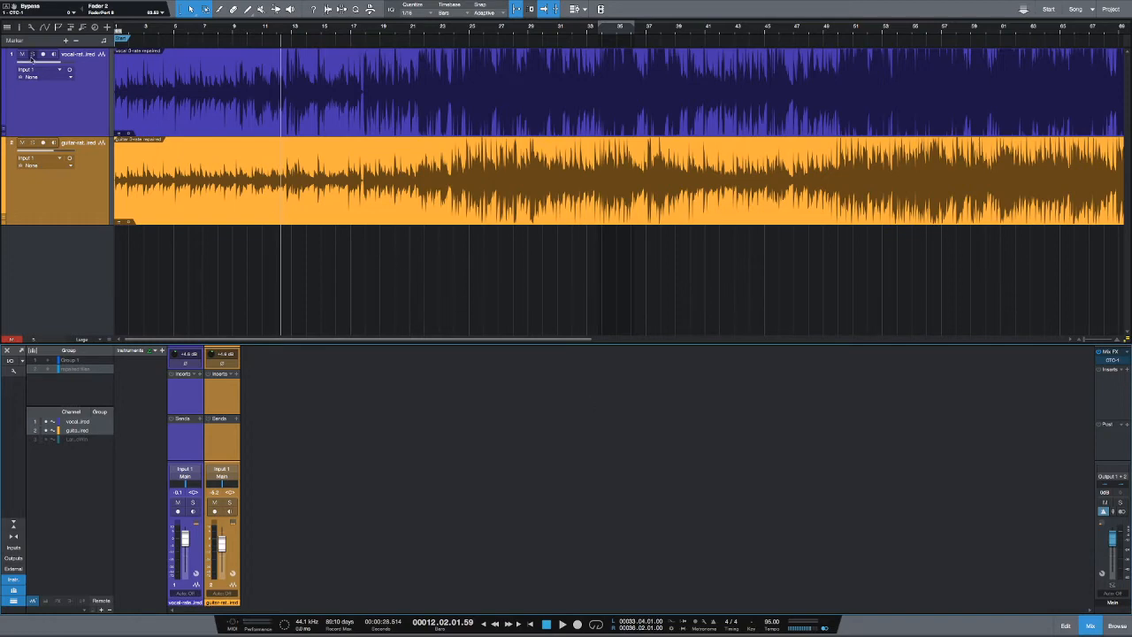
# - Solo only the vocal track with the guitar muted and listen to it from about bar 21
pyautogui.click(32, 54)
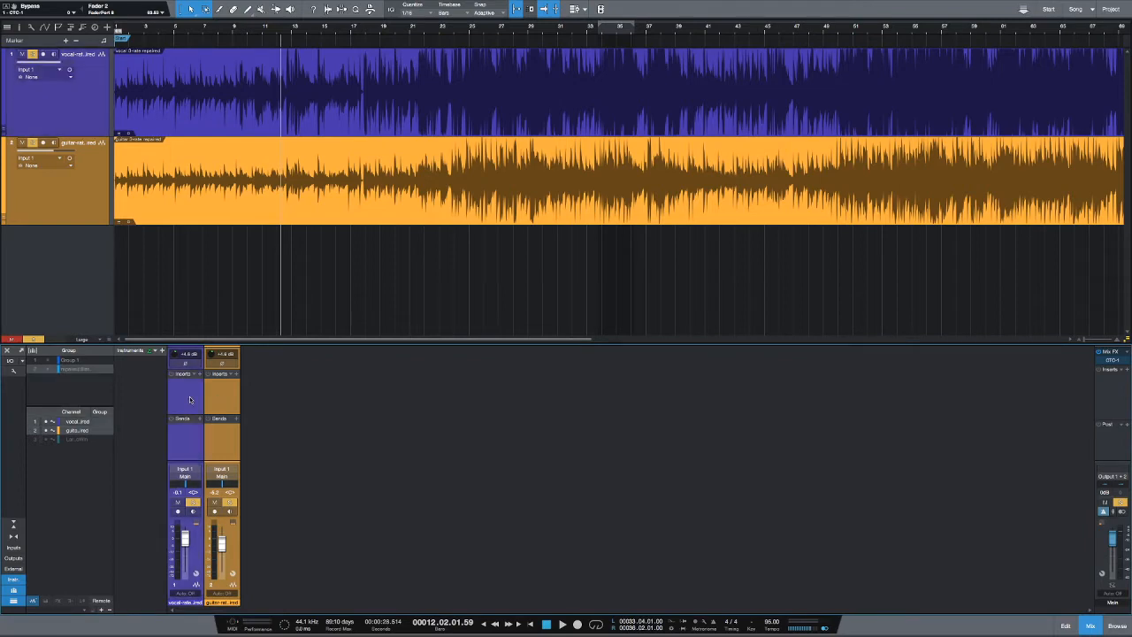
pyautogui.click(226, 404)
pyautogui.click(230, 503)
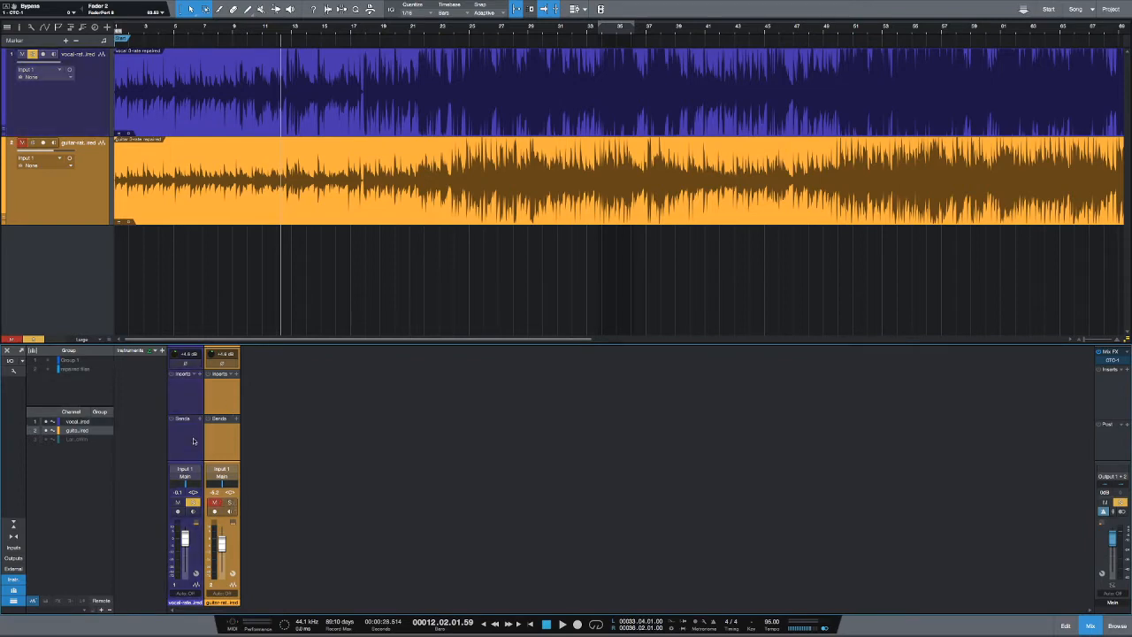
pyautogui.click(180, 391)
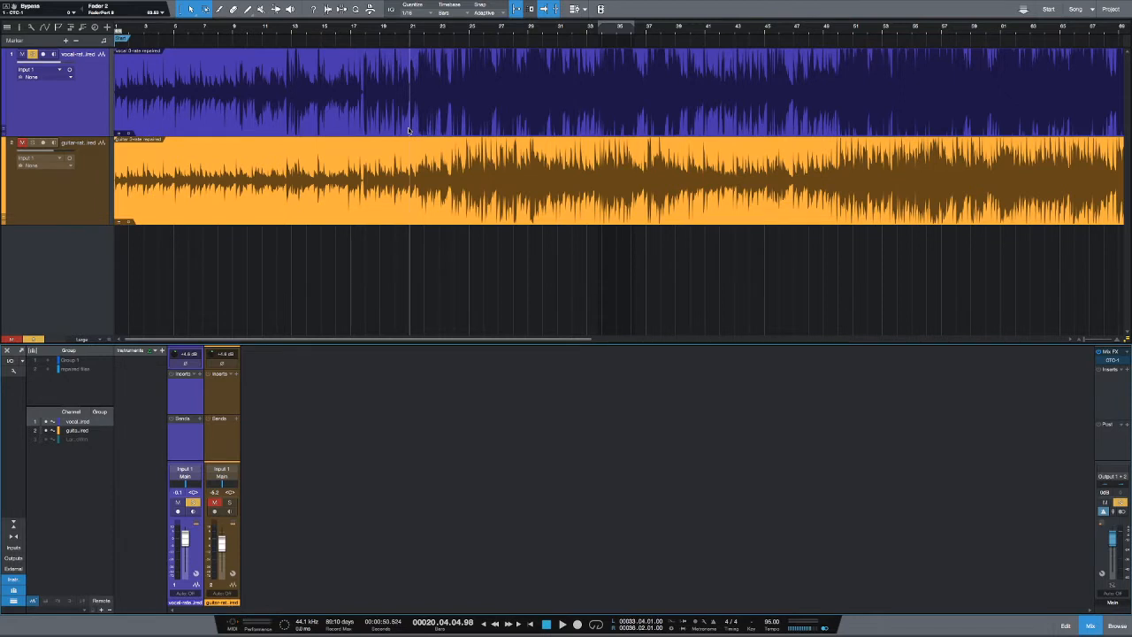
pyautogui.press('space')
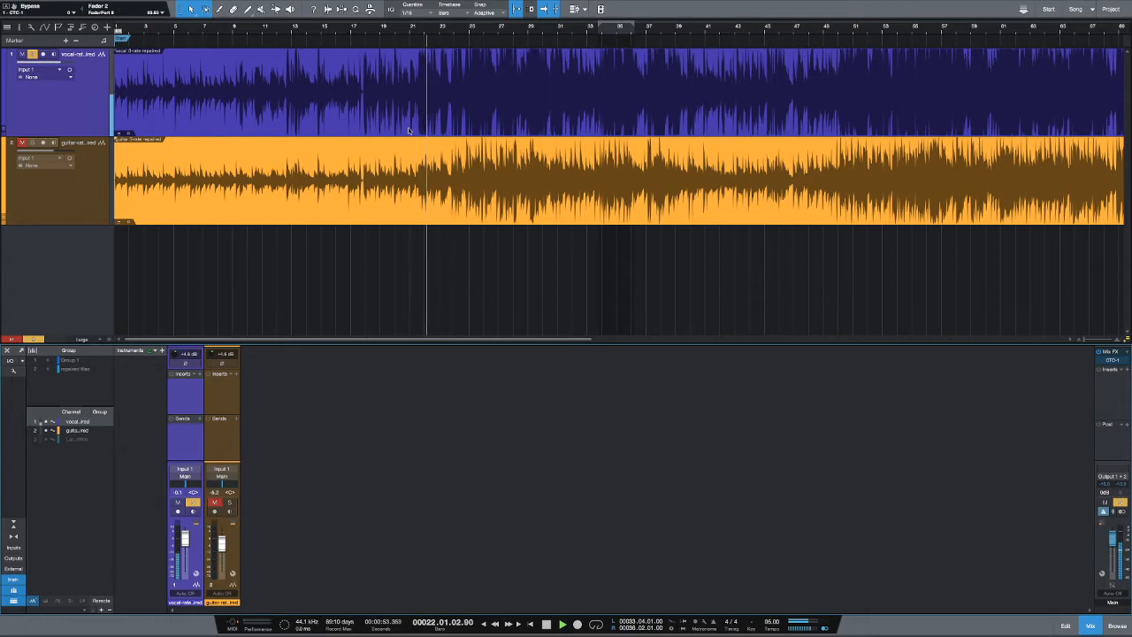
pyautogui.press('space')
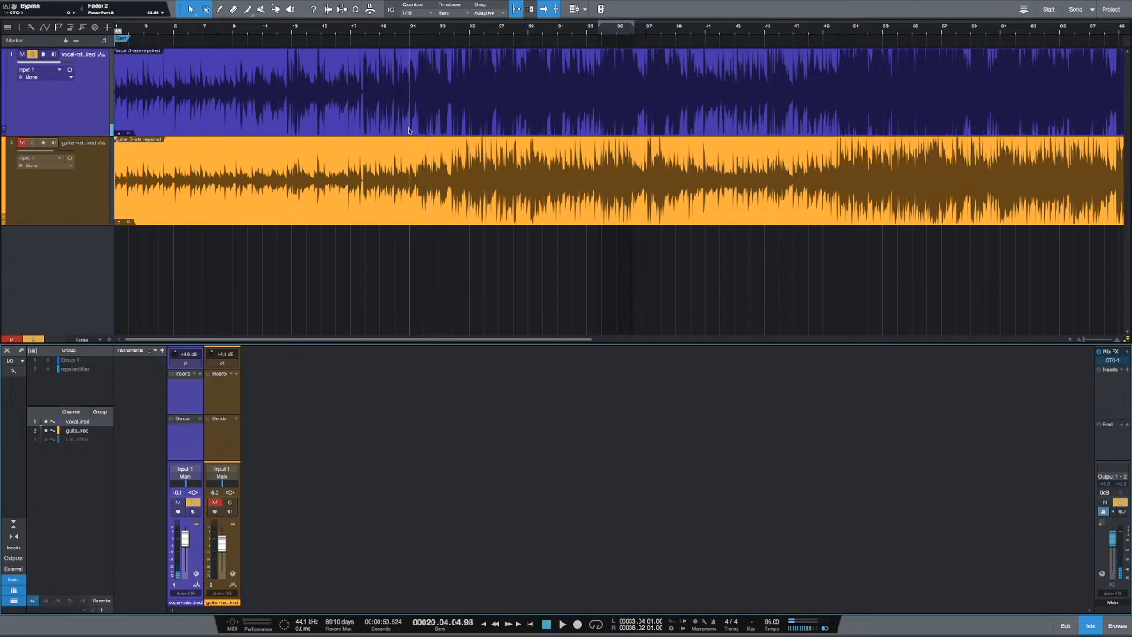
# - Solo the guitar track with the vocal muted, listen to it from about bar 21, and clear the solo
pyautogui.press('Down')
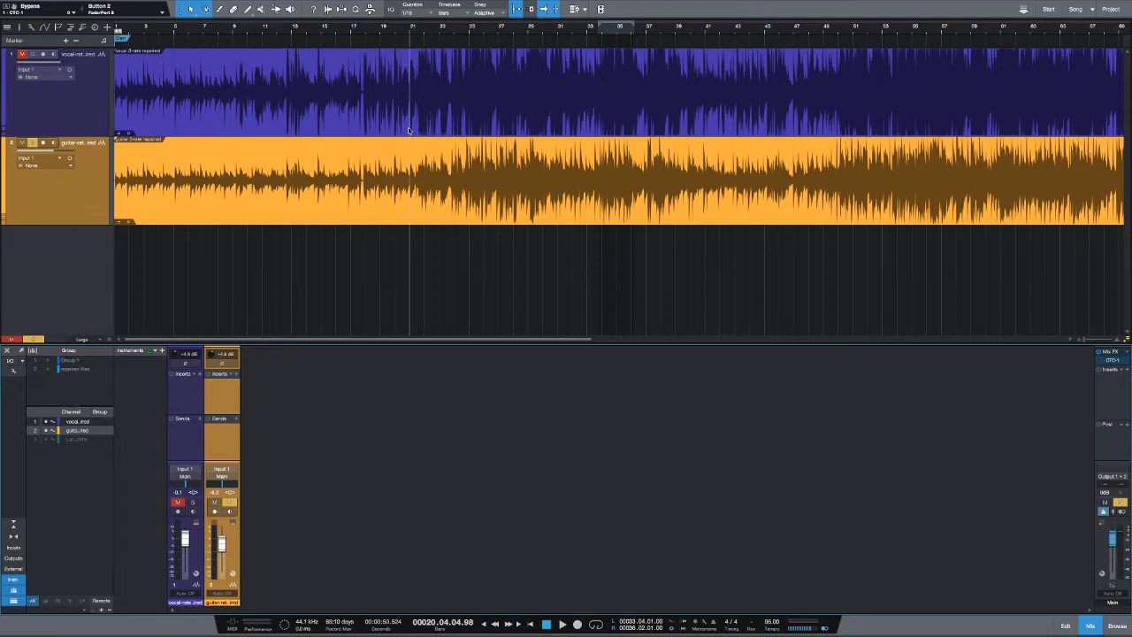
pyautogui.press('space')
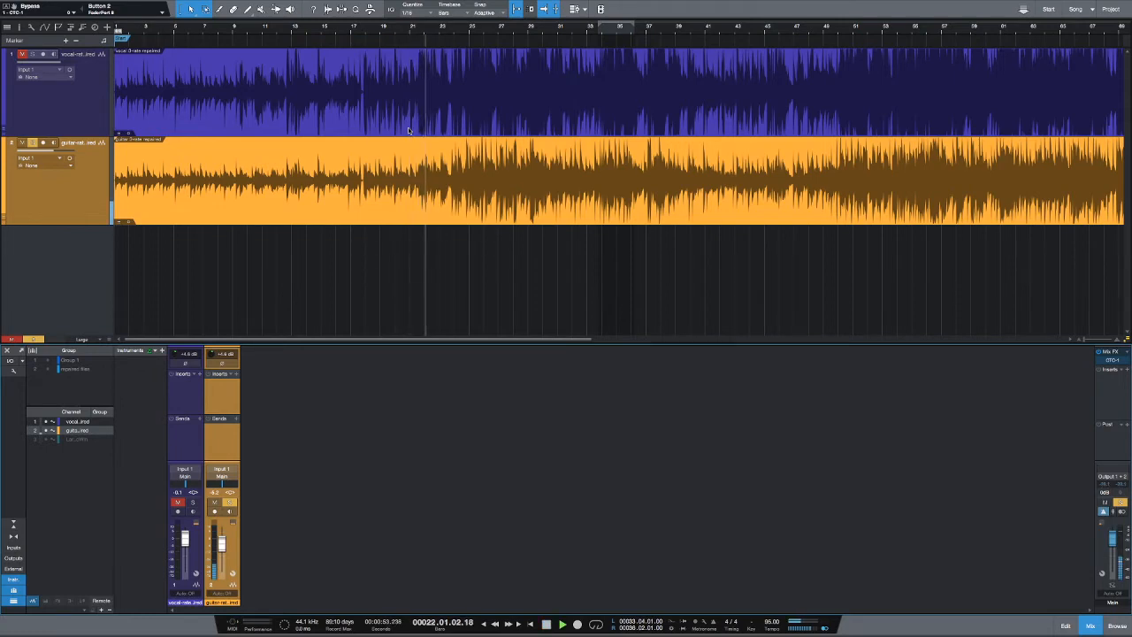
pyautogui.press('space')
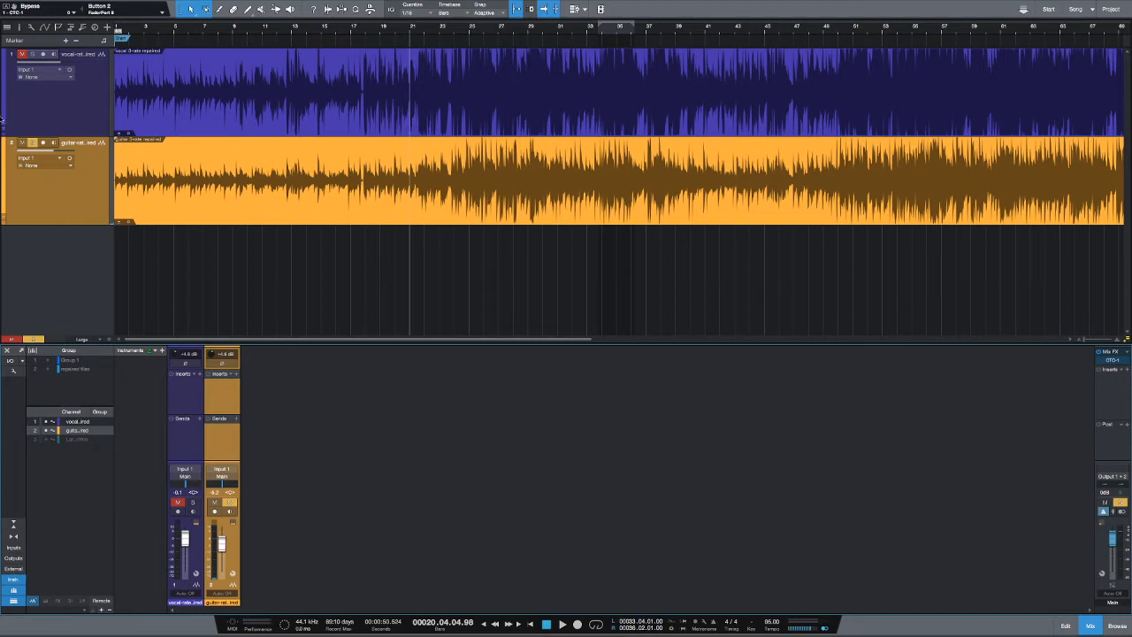
pyautogui.click(32, 142)
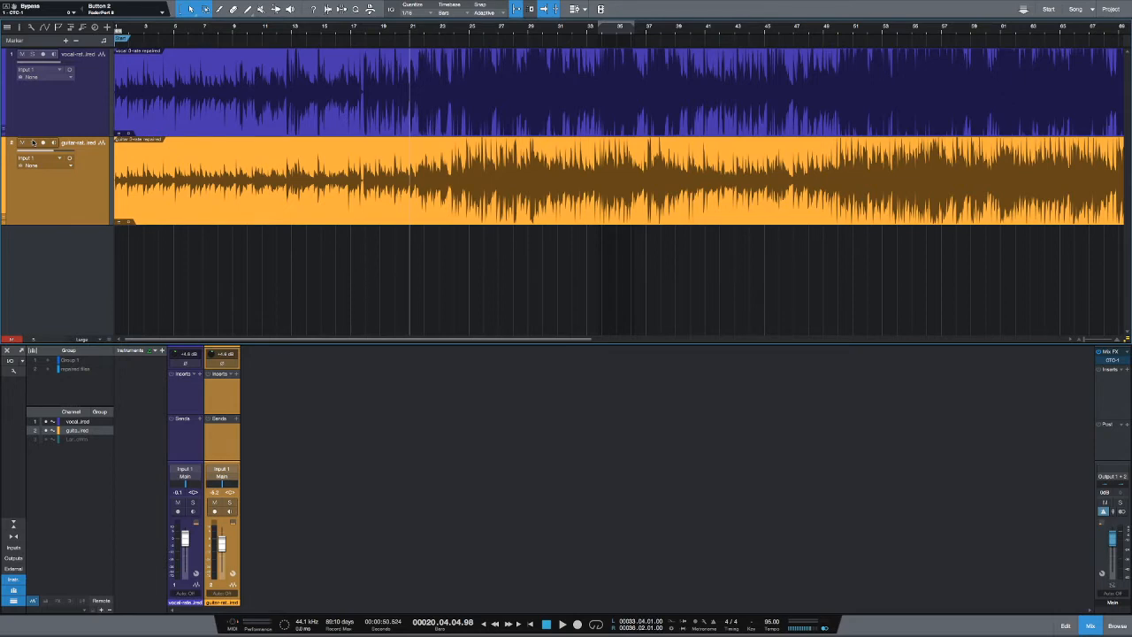
# - Insert LTL Chop Shop EQ on the vocal channel and copy the plug-in to the guitar channel
pyautogui.click(200, 374)
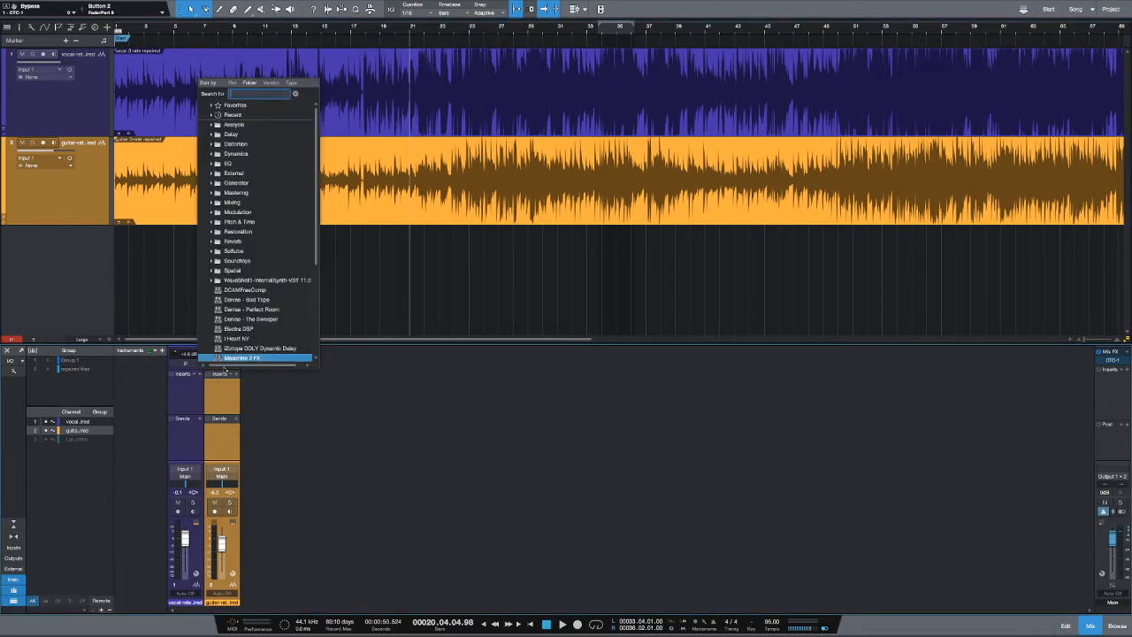
pyautogui.write('loud')
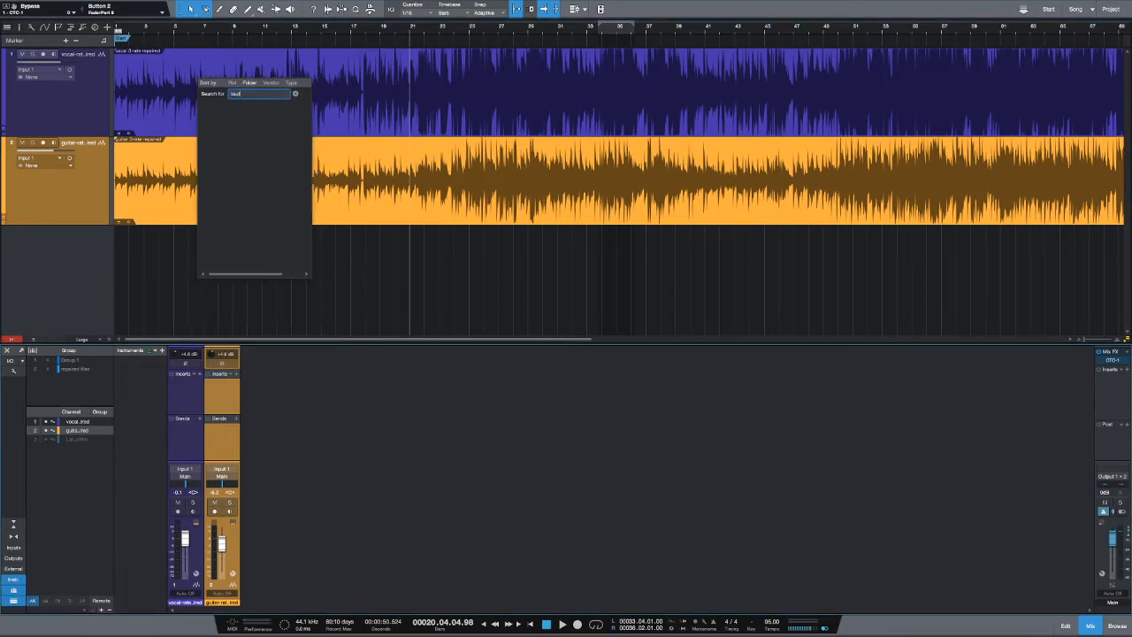
pyautogui.press('BackSpace')
pyautogui.press('BackSpace')
pyautogui.press('BackSpace')
pyautogui.write('chop')
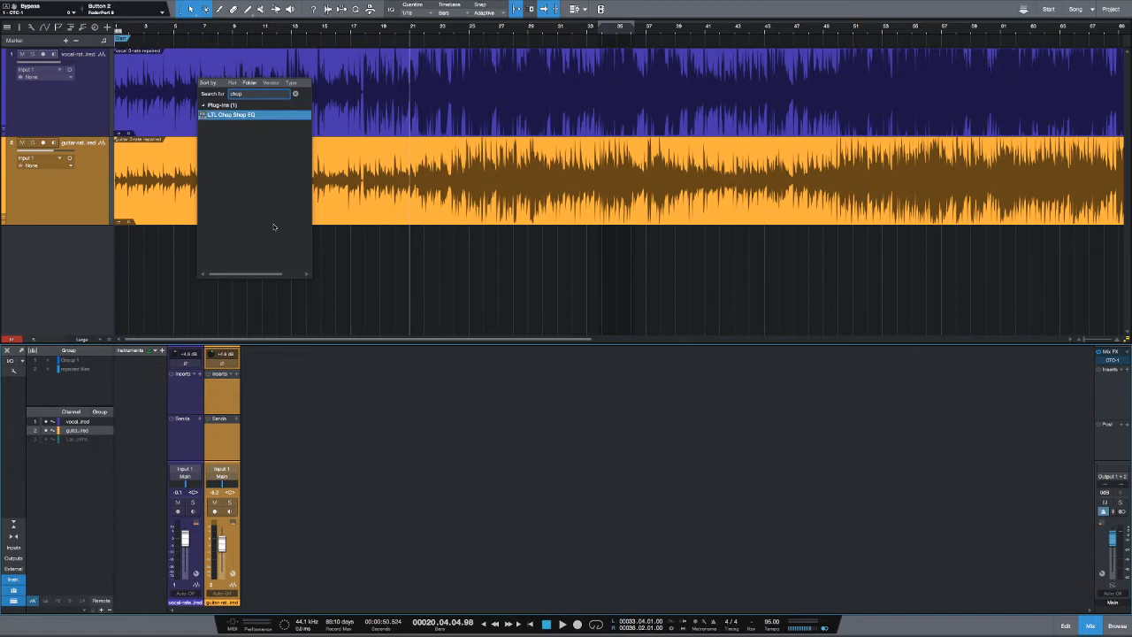
pyautogui.doubleClick(254, 116)
pyautogui.moveTo(480, 358); pyautogui.dragTo(456, 183)
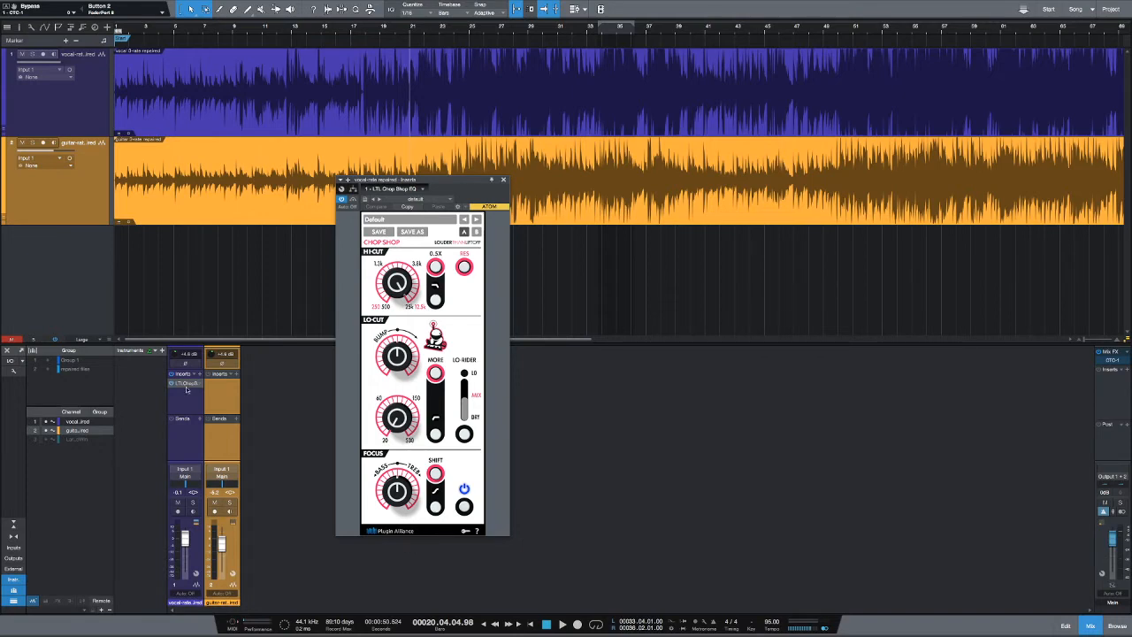
pyautogui.click(215, 384)
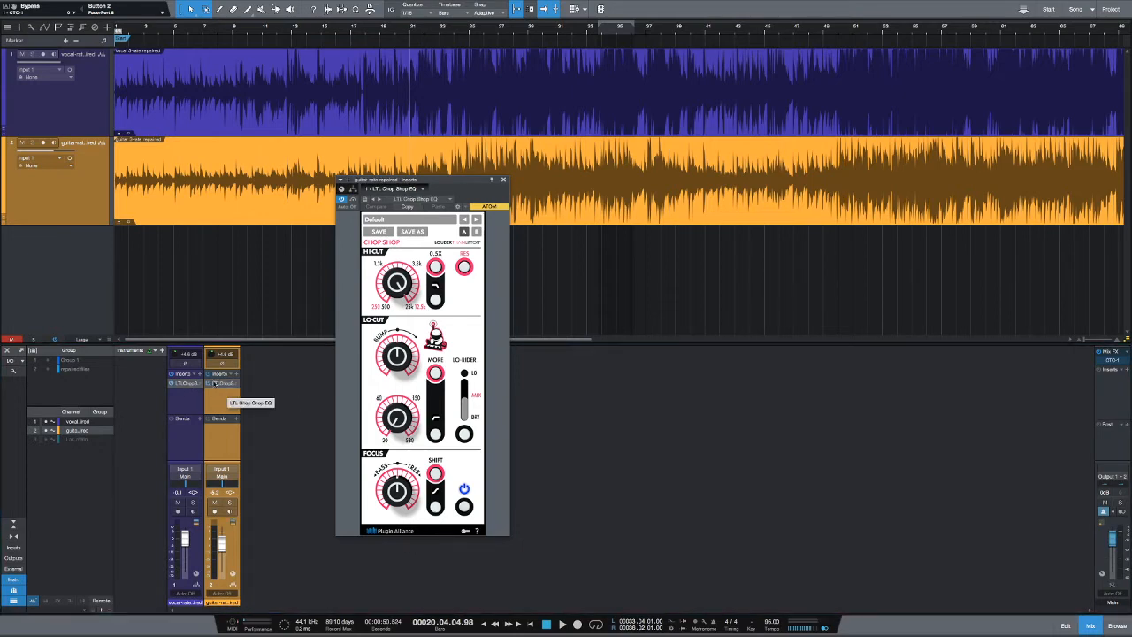
pyautogui.click(182, 397)
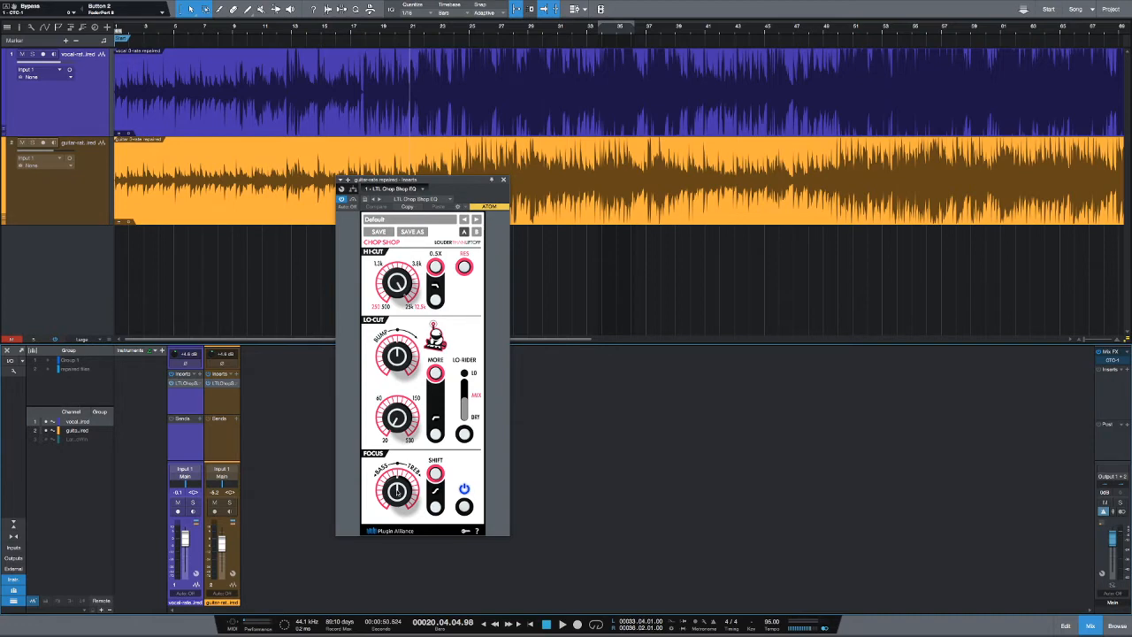
# - Try the Focus knob of the guitar's Chop Shop EQ toward treble and toggle its Shift option
pyautogui.moveTo(397, 491); pyautogui.dragTo(397, 499)
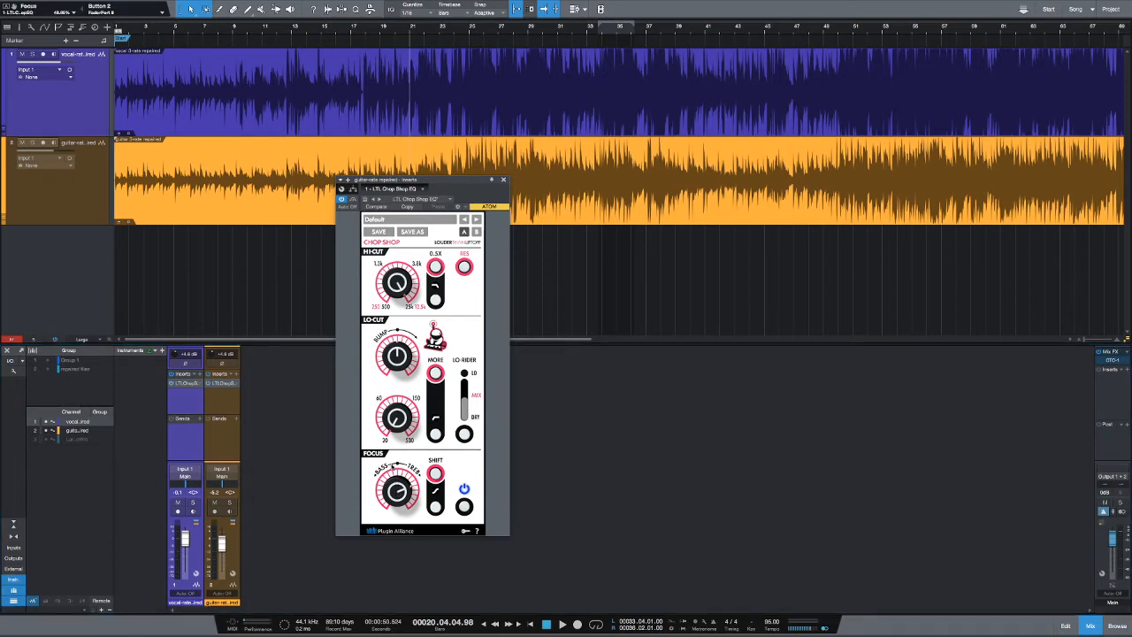
pyautogui.moveTo(397, 492); pyautogui.dragTo(397, 495)
pyautogui.moveTo(398, 492); pyautogui.dragTo(399, 510)
pyautogui.click(435, 474)
pyautogui.click(435, 474)
pyautogui.click(436, 475)
pyautogui.click(438, 476)
# - Insert Pro EQ after Chop Shop on the vocal channel to check its spectrum during playback, and remove Pro EQ again
pyautogui.click(198, 375)
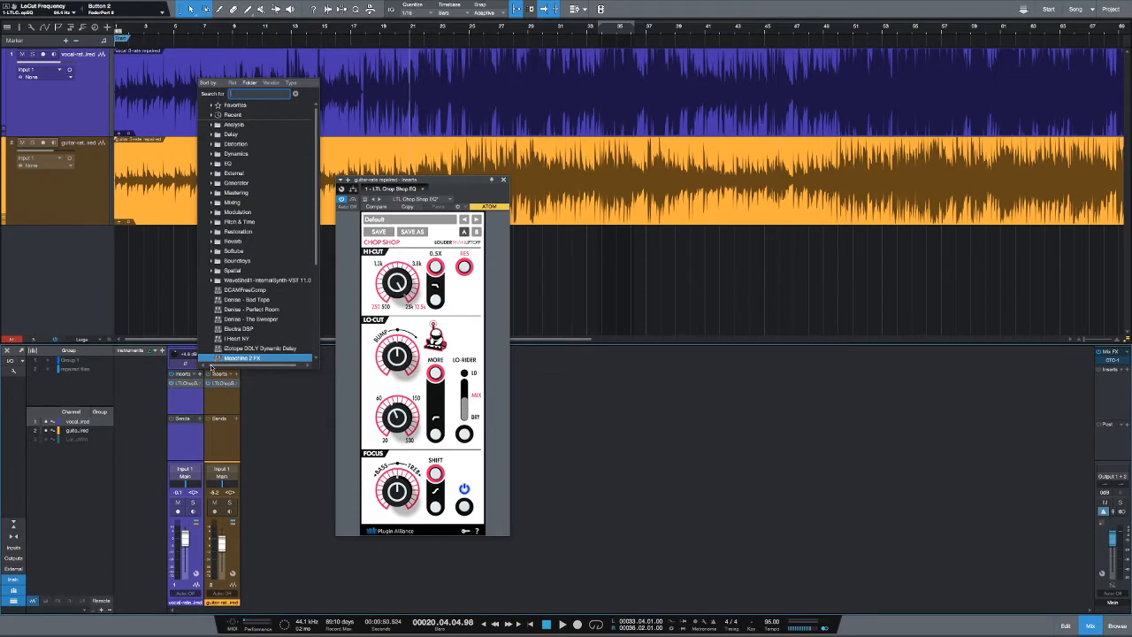
pyautogui.write('pro')
pyautogui.press('Return')
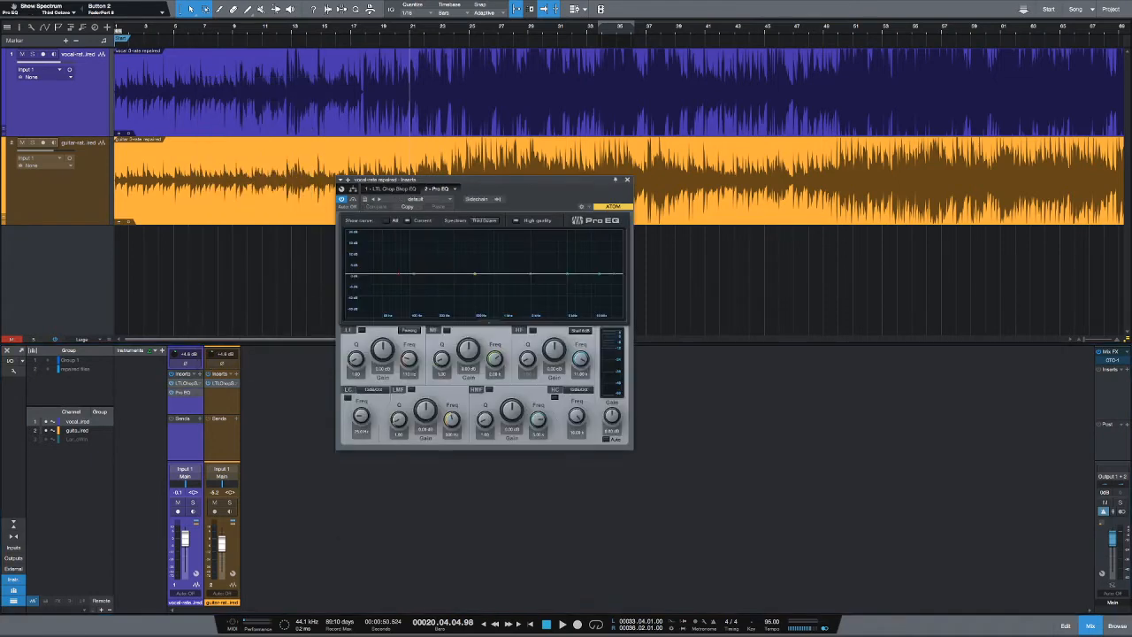
pyautogui.moveTo(463, 189); pyautogui.dragTo(534, 241)
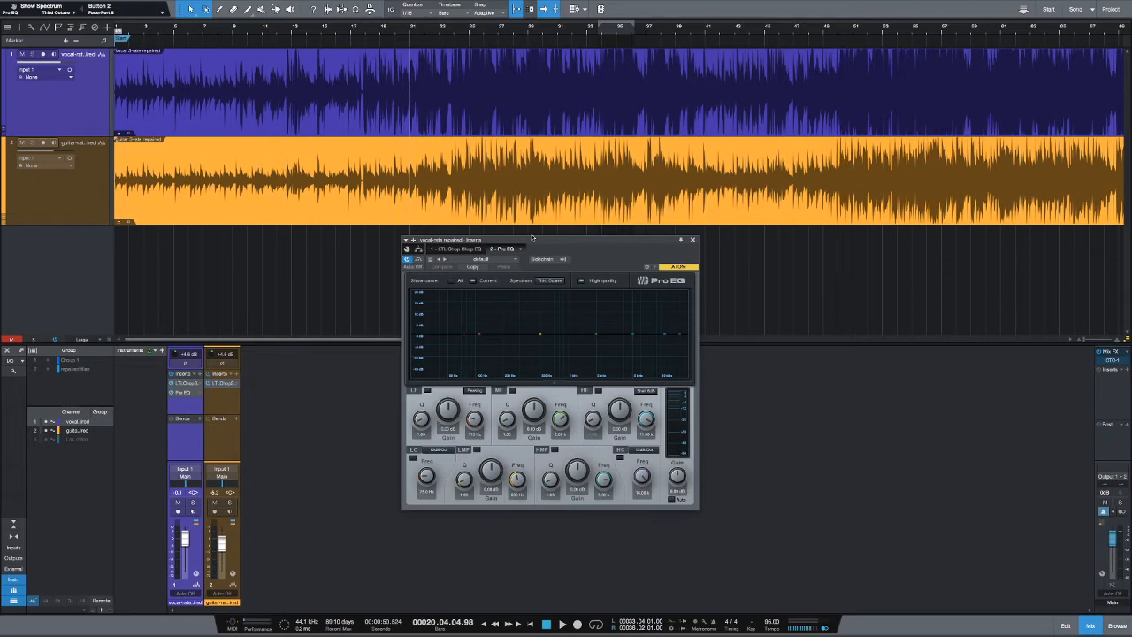
pyautogui.press('space')
pyautogui.click(692, 239)
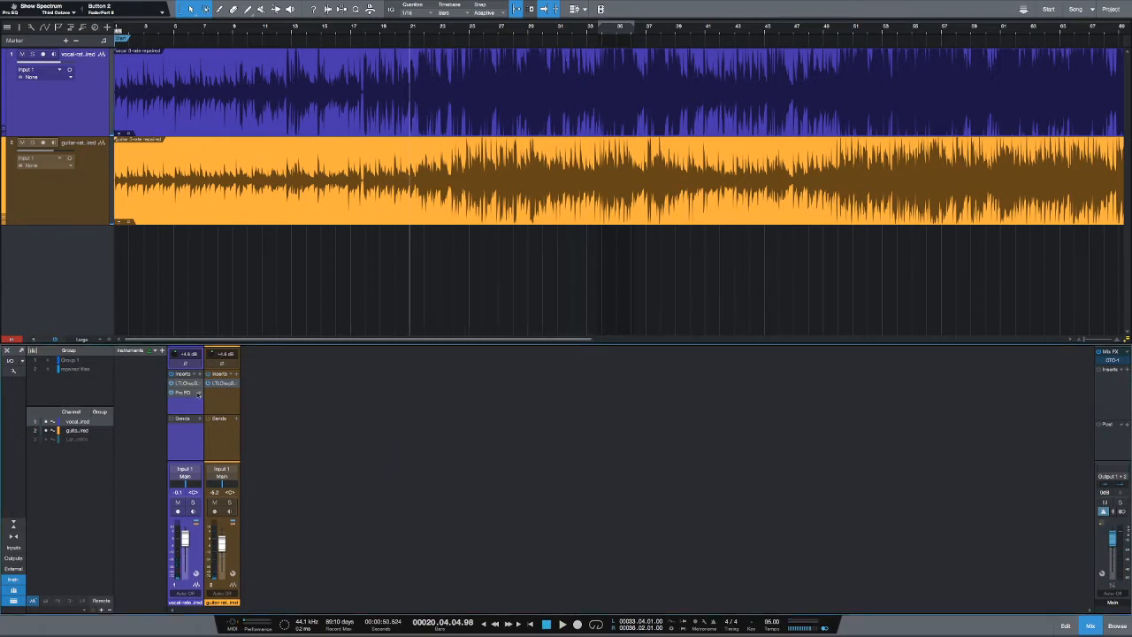
pyautogui.rightClick(198, 393)
pyautogui.click(212, 483)
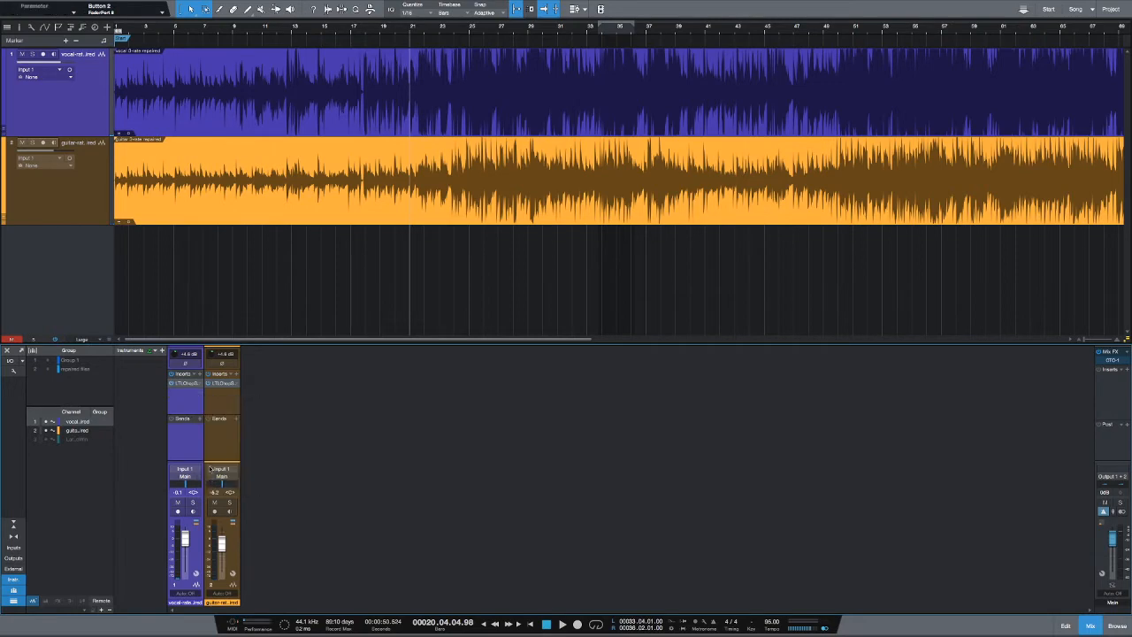
# - On the vocal's Chop Shop EQ, set the Lo-Cut frequency to about 92 Hz and enable Lo-Cut with slightly raised Bump
pyautogui.click(184, 383)
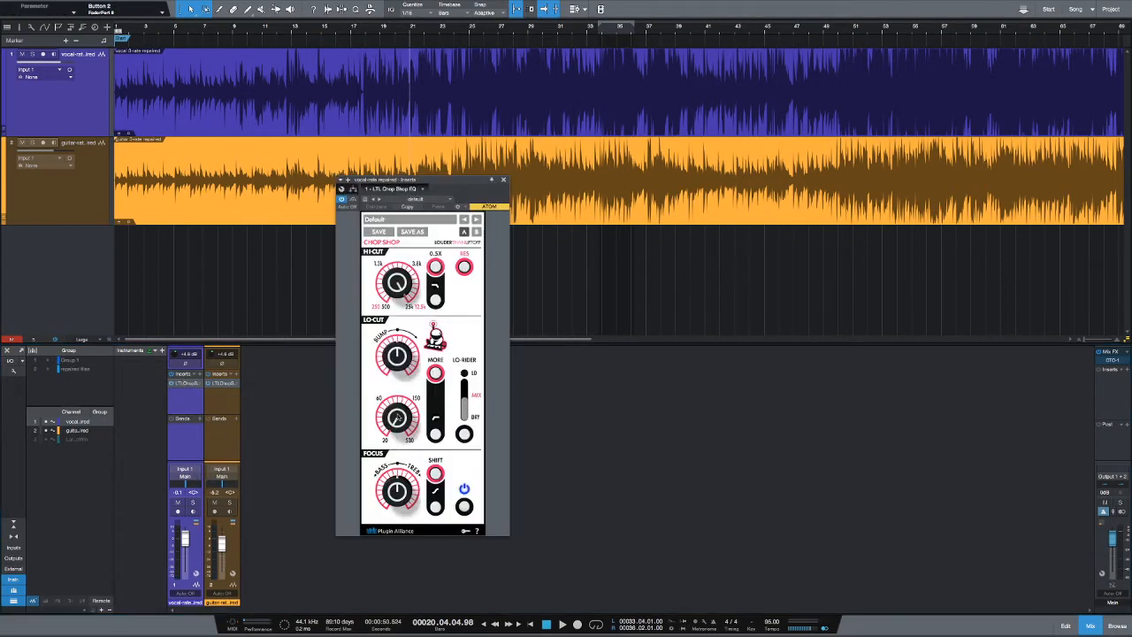
pyautogui.moveTo(386, 374); pyautogui.dragTo(385, 362)
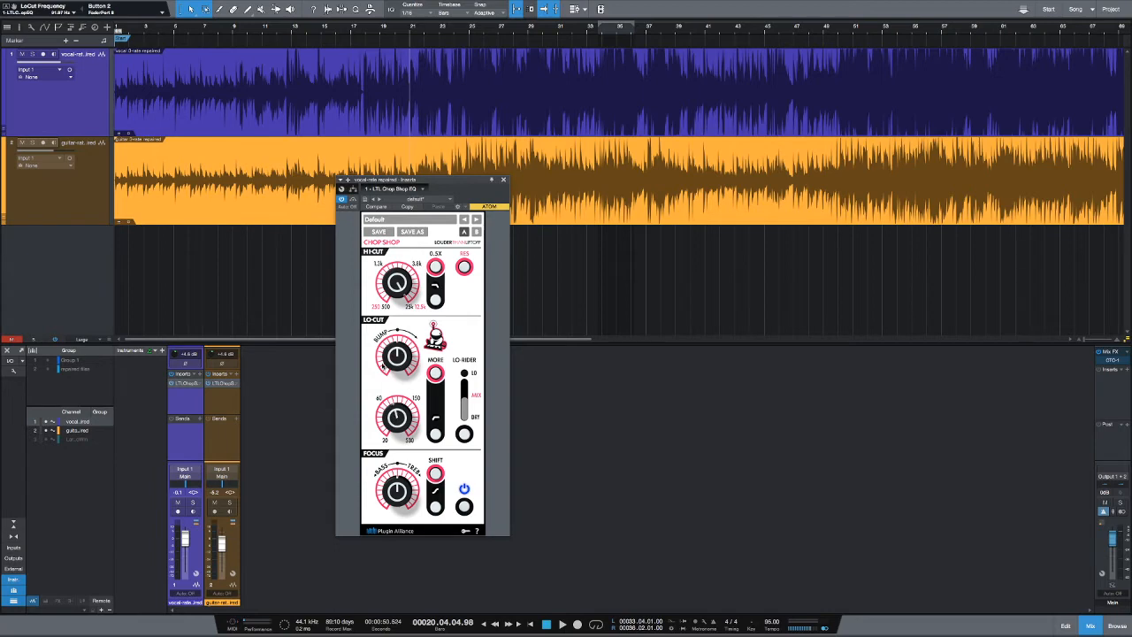
pyautogui.click(435, 433)
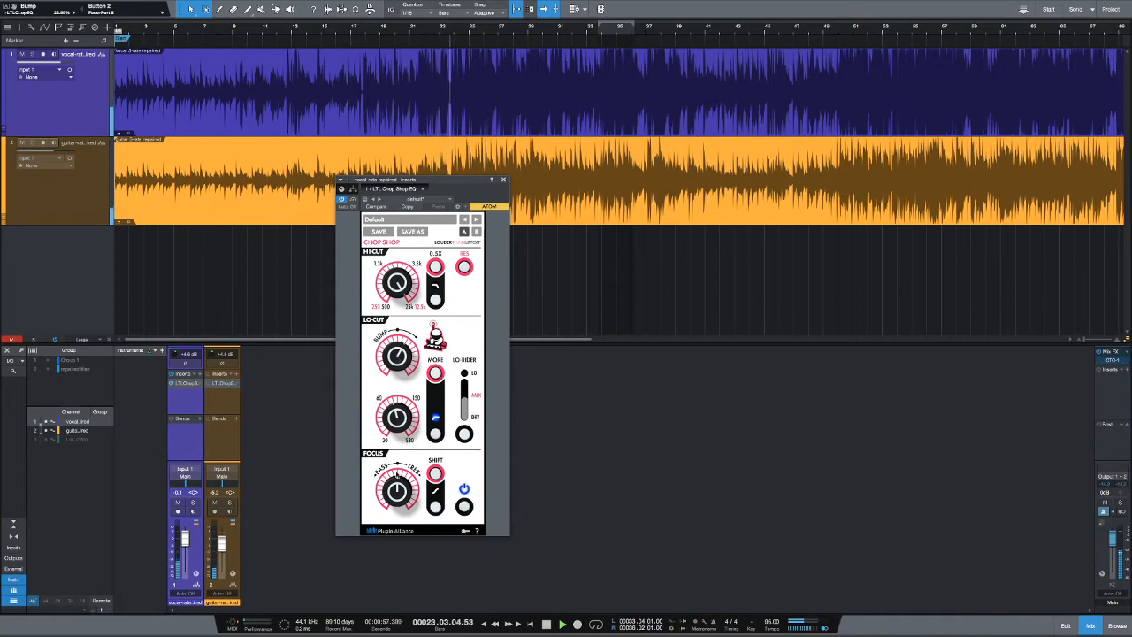
# - During playback, enable Focus with Shift on the vocal's Chop Shop EQ, turned toward treble, and switch on Hi-Cut
pyautogui.scroll(5, 395, 489)
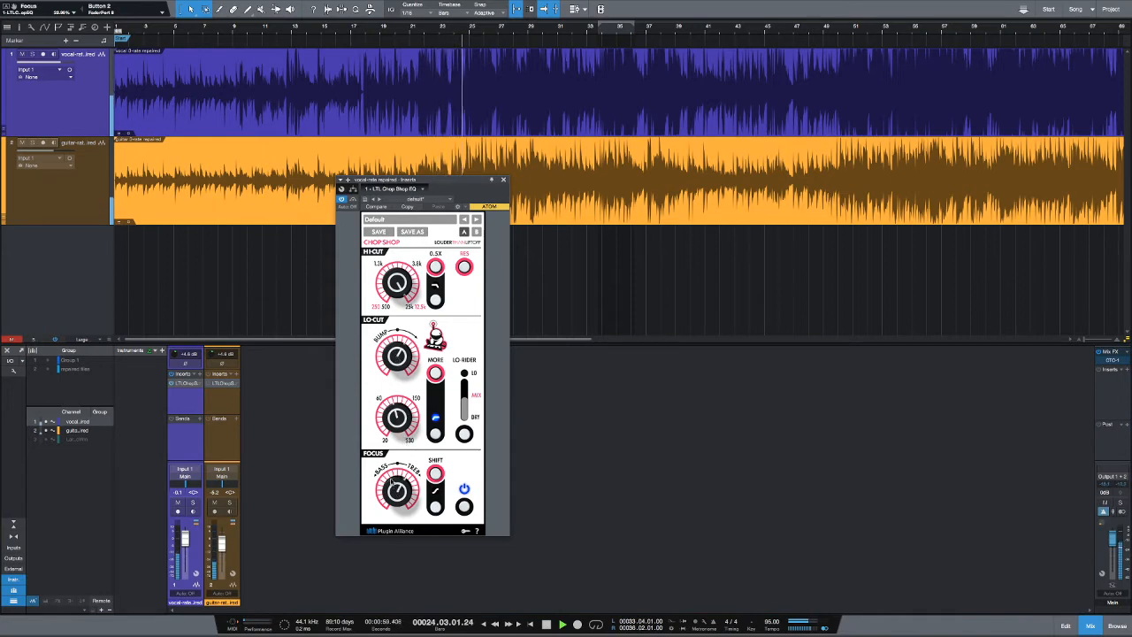
pyautogui.scroll(5, 396, 492)
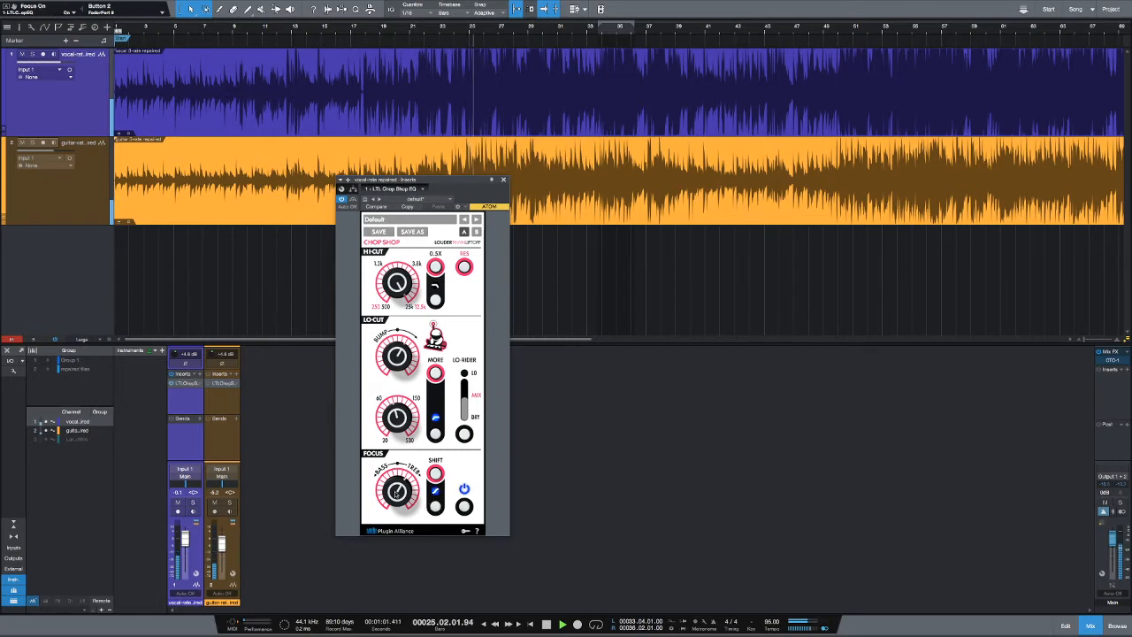
pyautogui.scroll(-3, 396, 491)
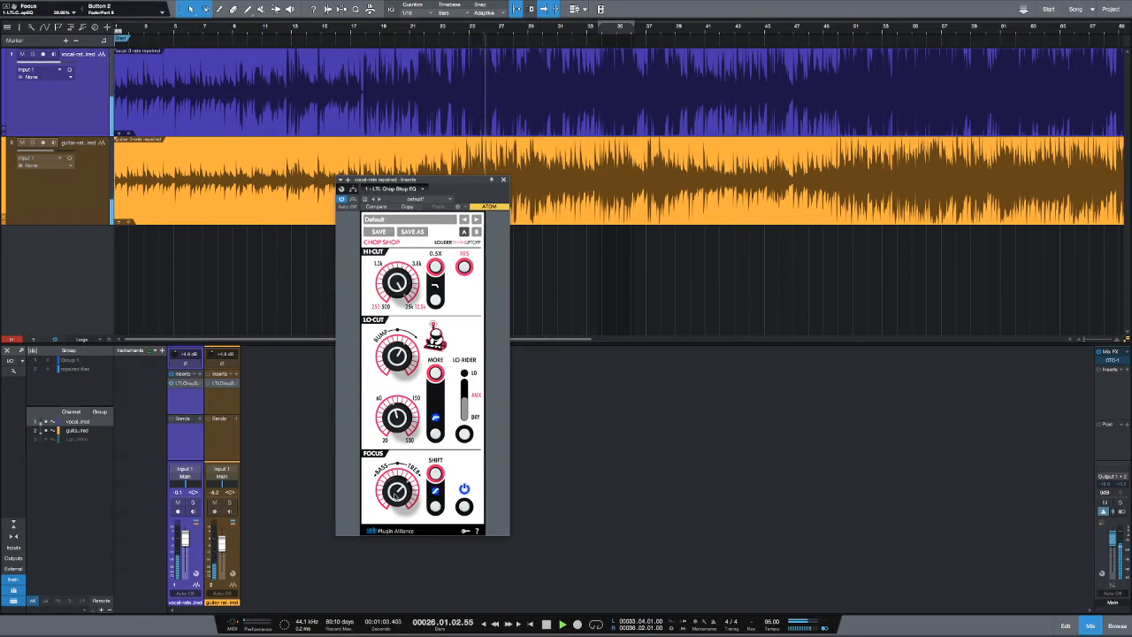
pyautogui.scroll(2, 396, 492)
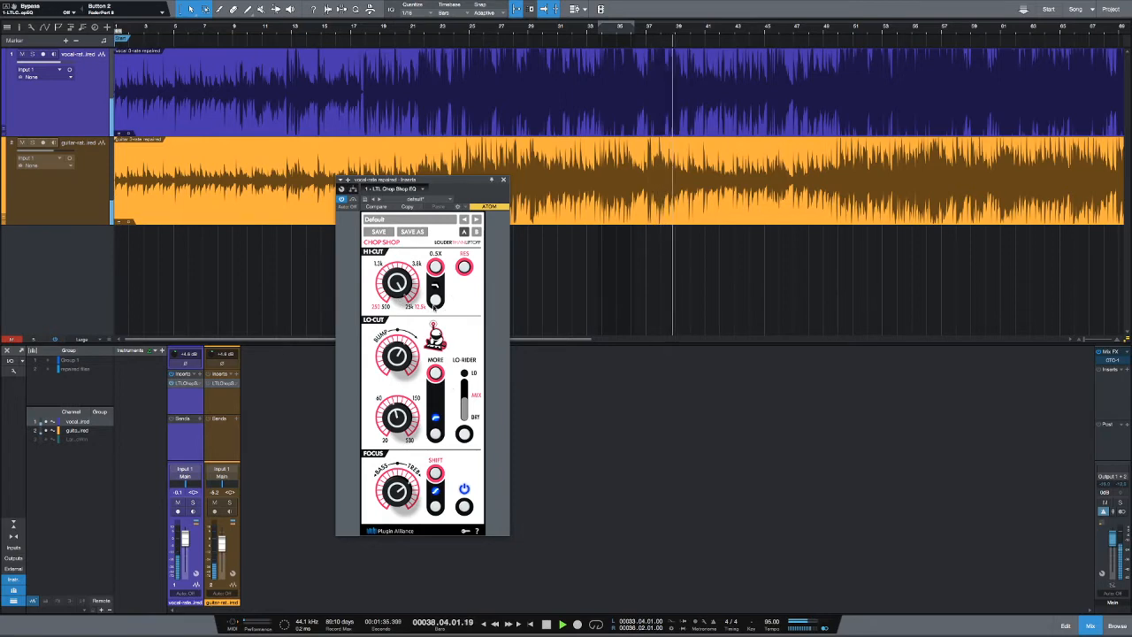
pyautogui.click(436, 305)
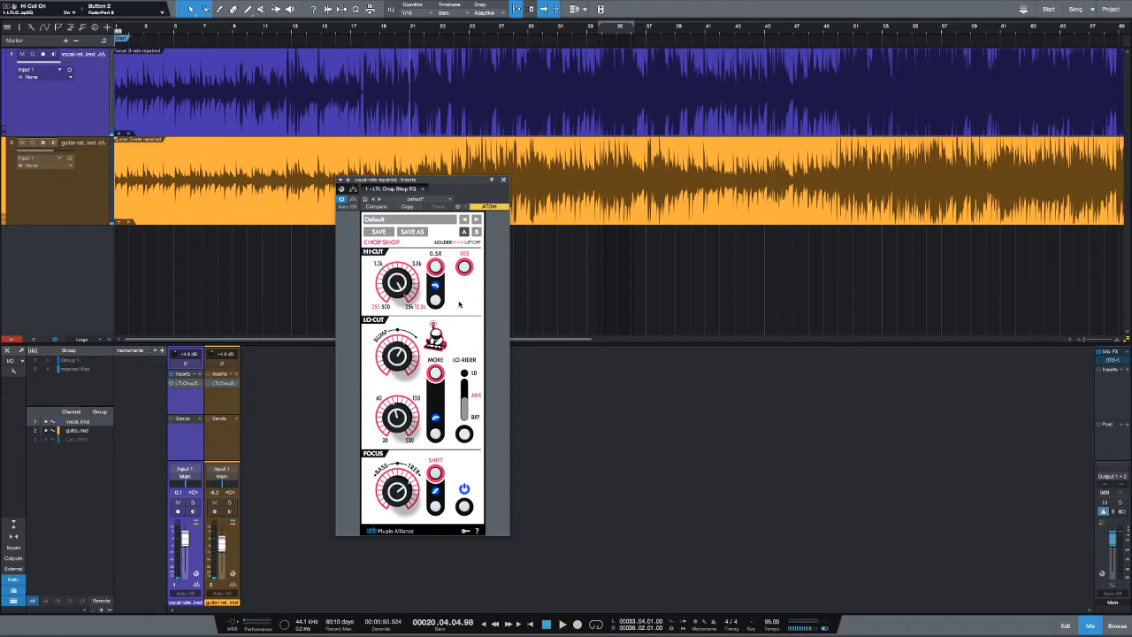
# - Play the mix from about bar 21, enable Focus on the guitar's Chop Shop EQ, and turn it slightly toward treble
pyautogui.click(213, 392)
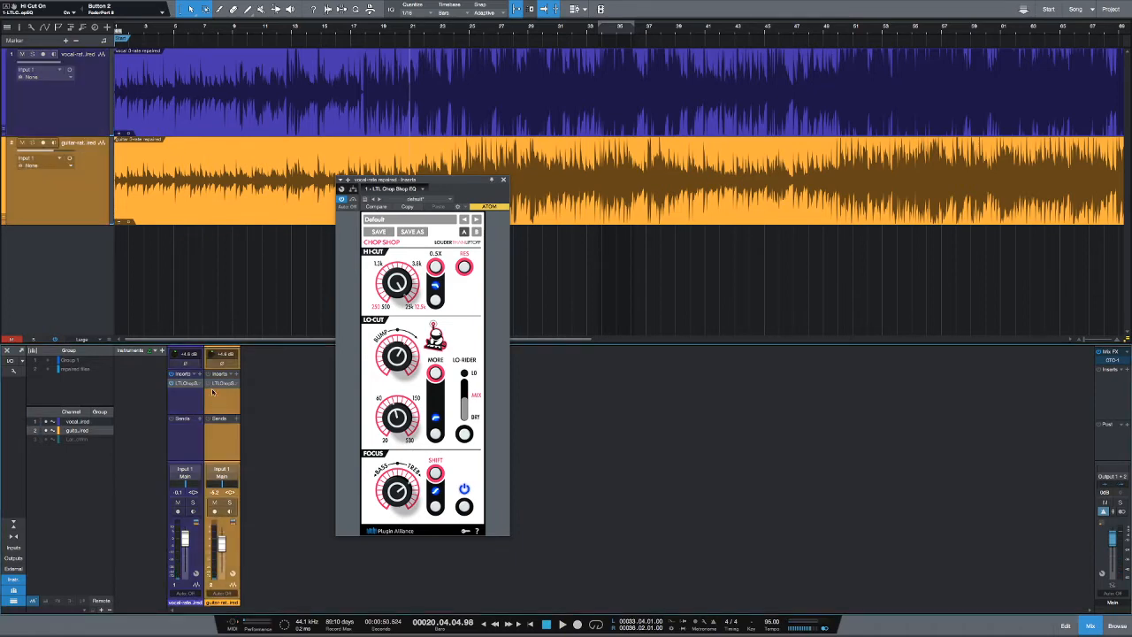
pyautogui.click(221, 383)
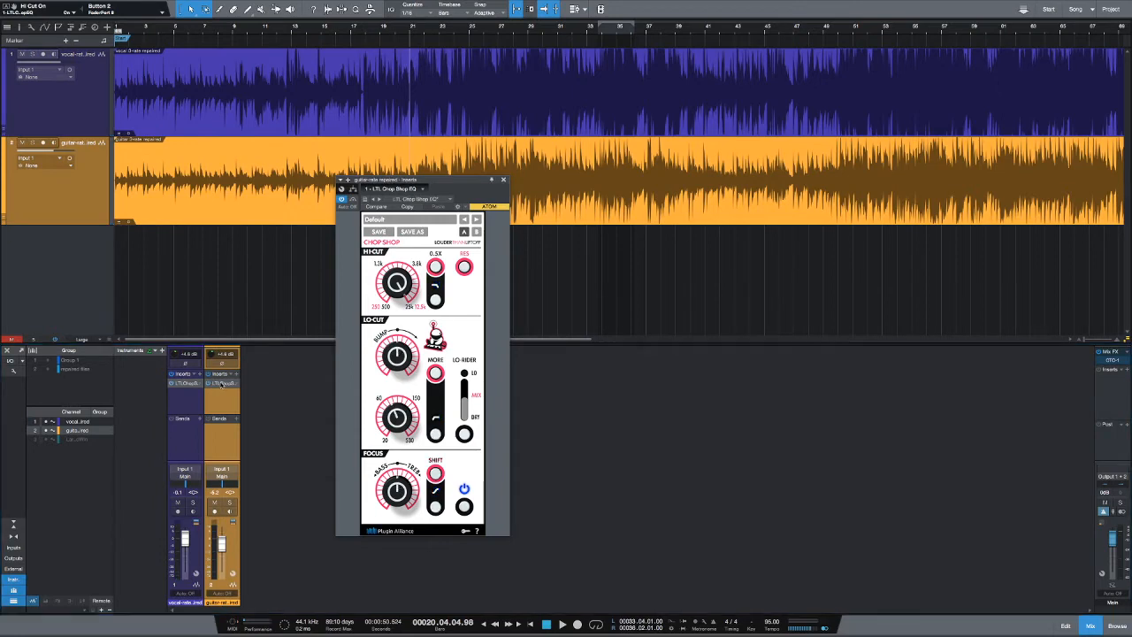
pyautogui.press('space')
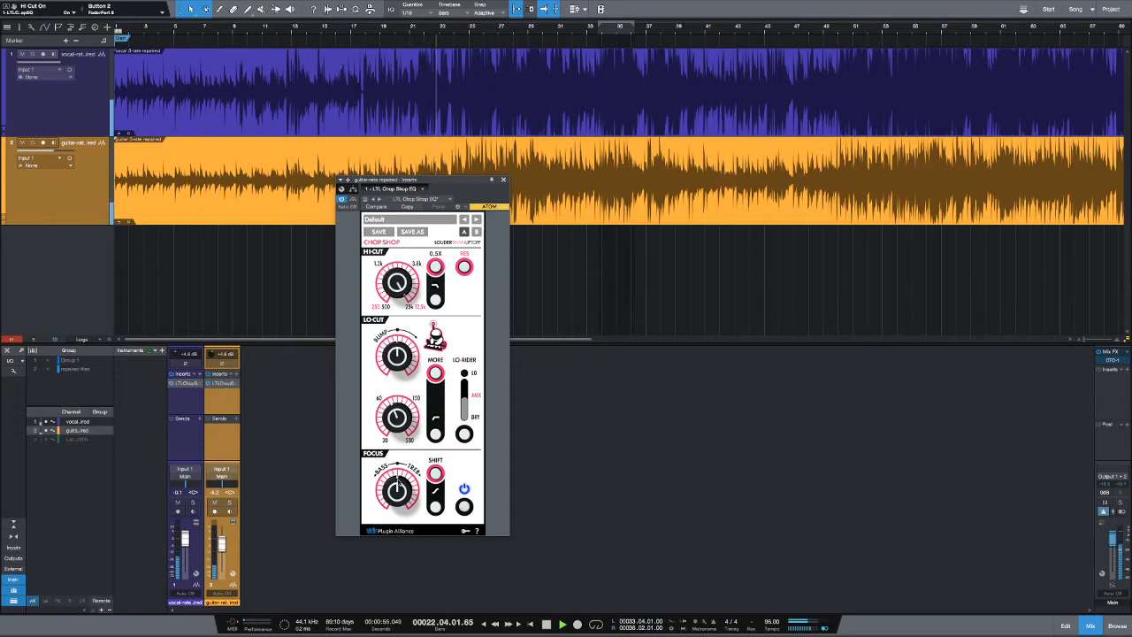
pyautogui.click(436, 508)
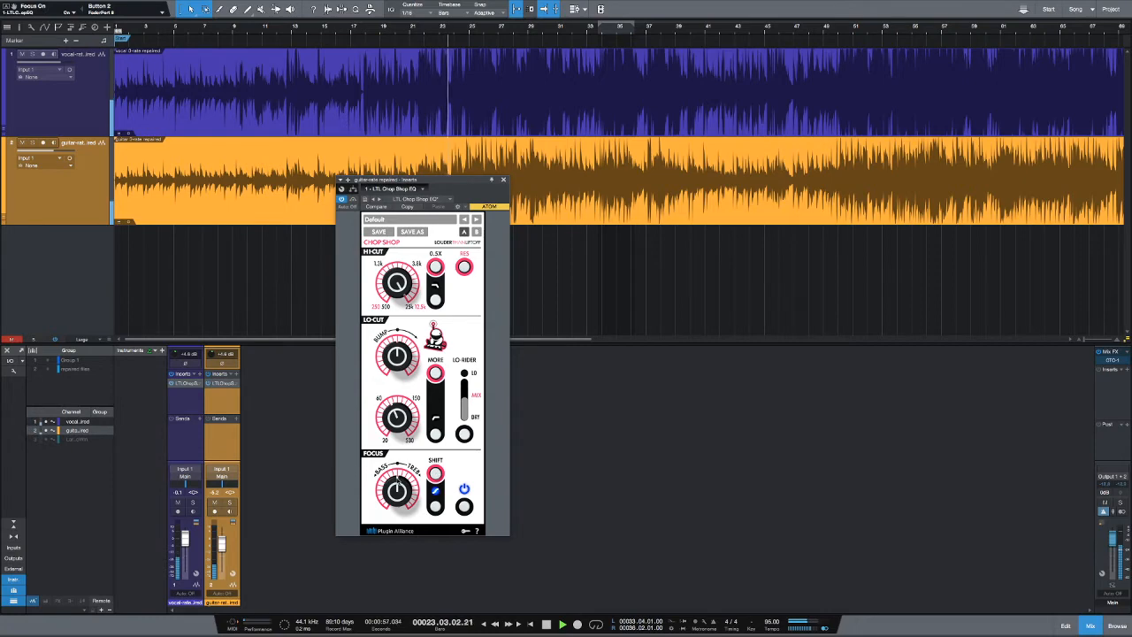
pyautogui.moveTo(398, 486); pyautogui.dragTo(394, 492)
# - Enable Lo-Cut at about 103 Hz with slightly raised Bump plus Hi-Cut on the guitar's Chop Shop EQ, and close the plug-in after auditioning
pyautogui.click(435, 434)
pyautogui.moveTo(397, 422); pyautogui.dragTo(391, 422)
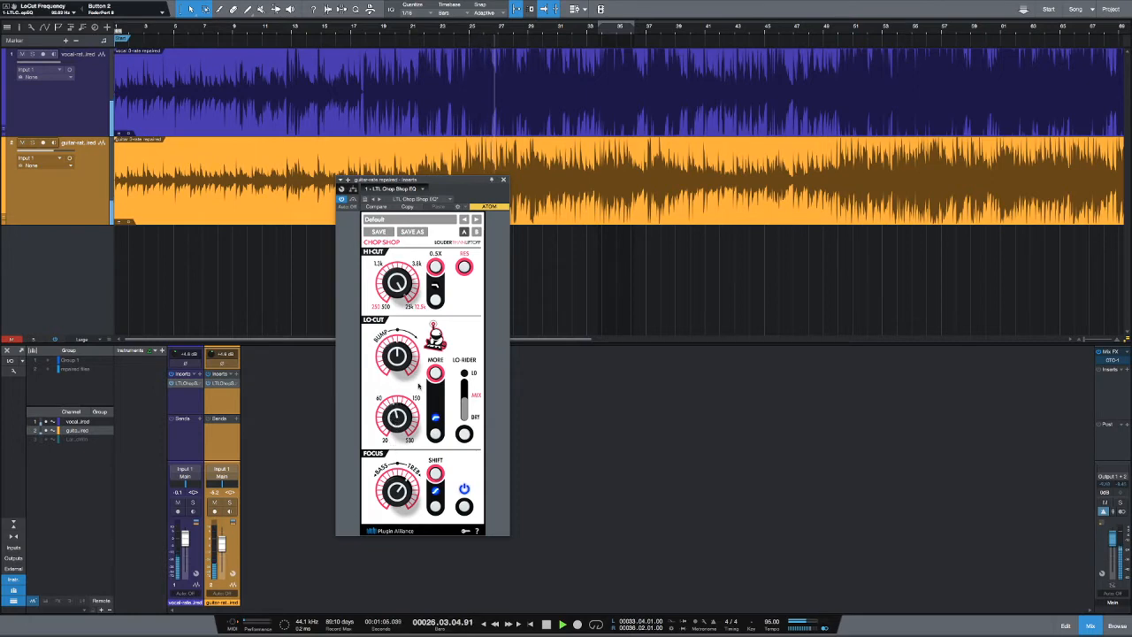
pyautogui.click(435, 301)
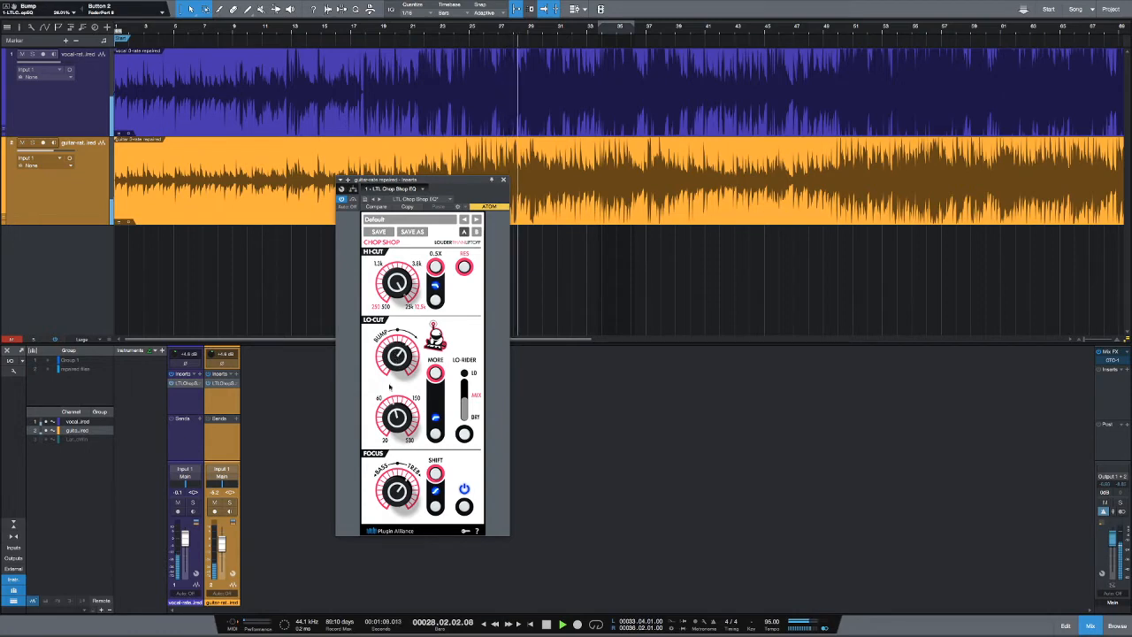
pyautogui.moveTo(398, 417); pyautogui.dragTo(398, 414)
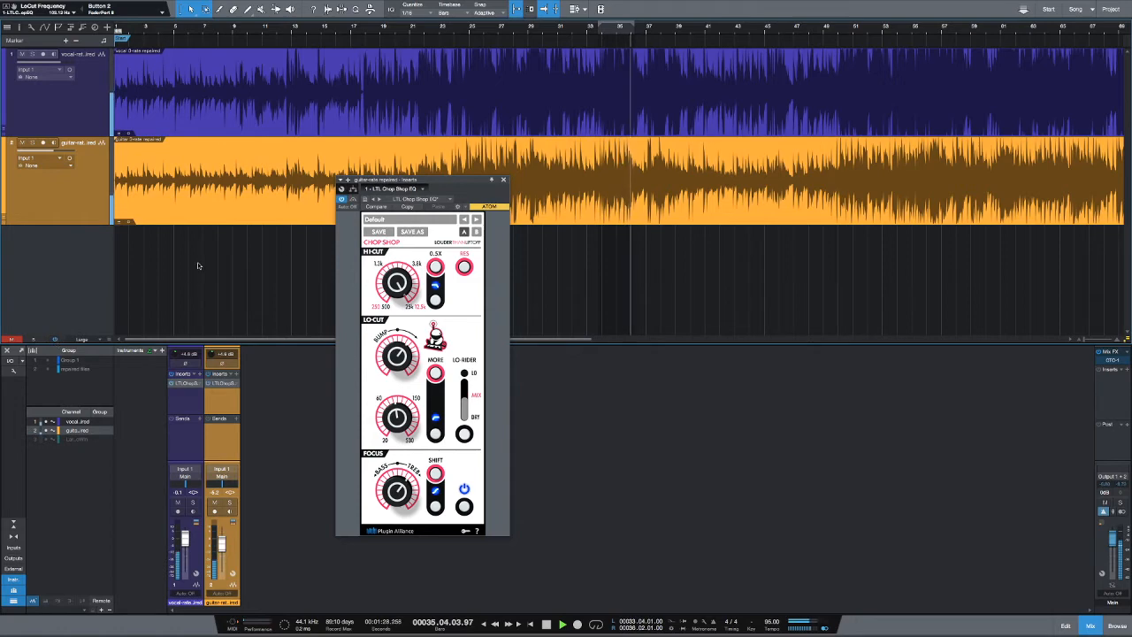
pyautogui.press('space')
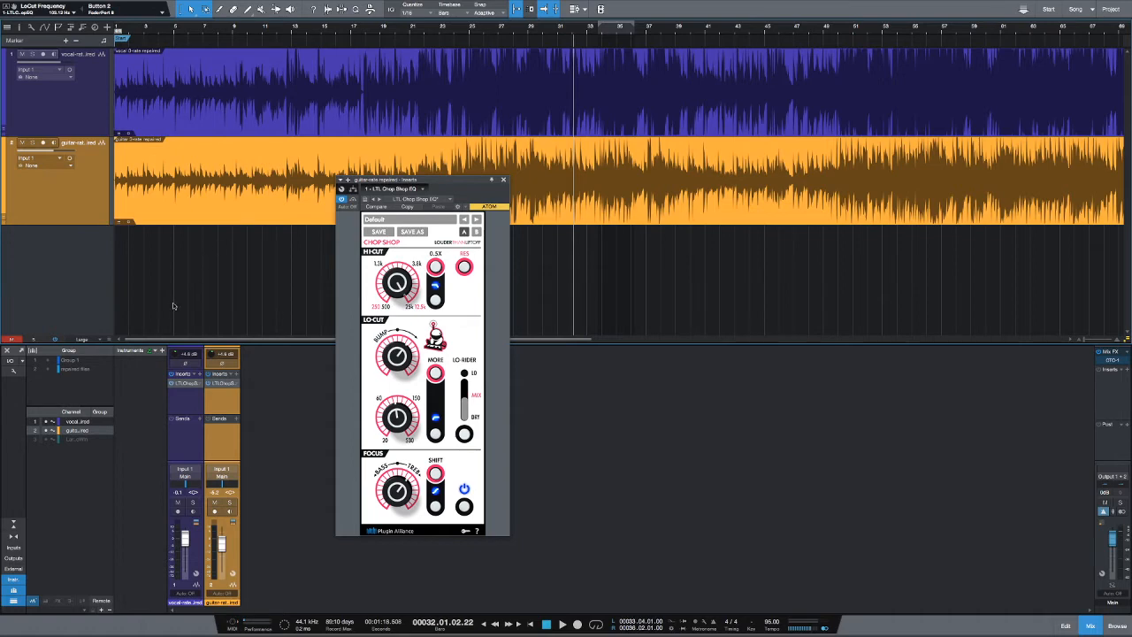
pyautogui.click(504, 180)
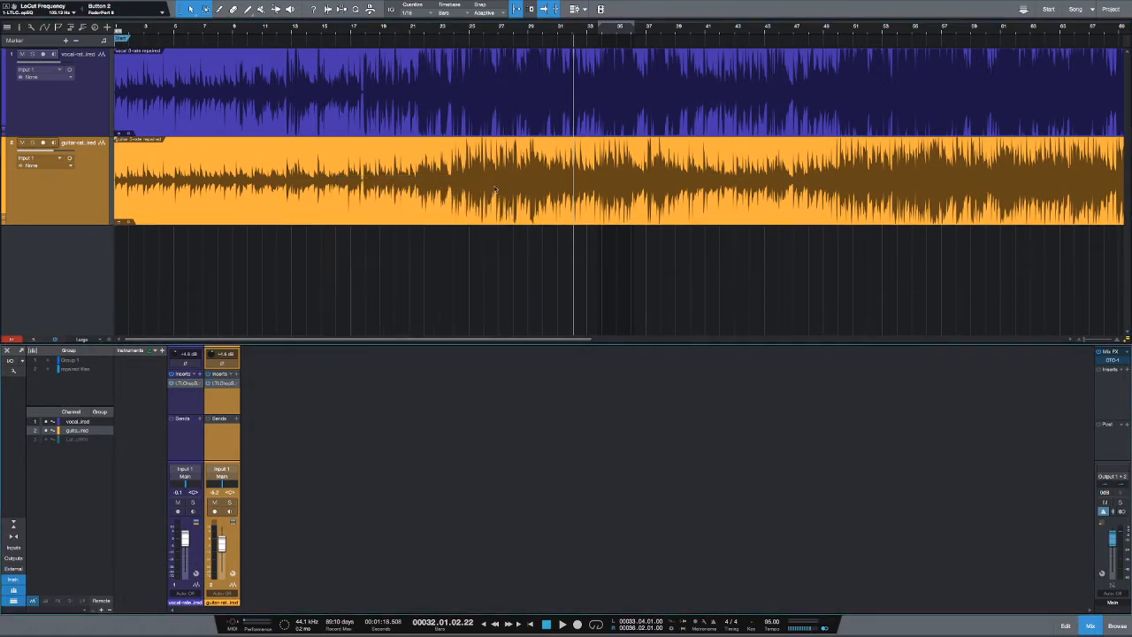
# - Add an FX channel beside the vocal and guitar tracks and insert the Open AIR reverb on it
pyautogui.click(188, 408)
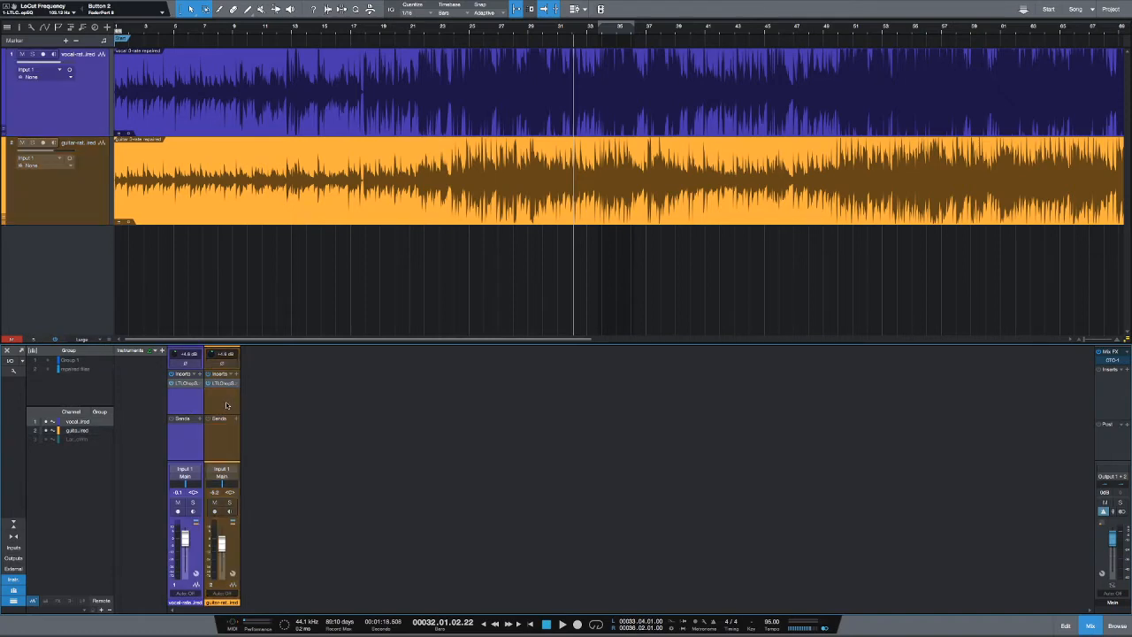
pyautogui.rightClick(227, 405)
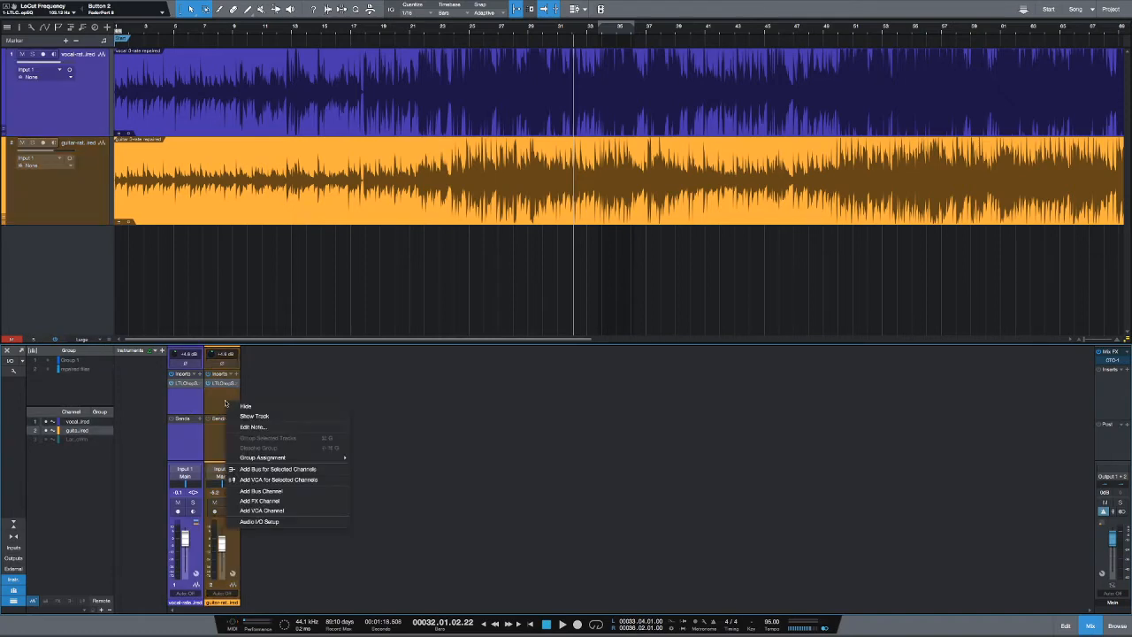
pyautogui.click(269, 502)
pyautogui.click(272, 375)
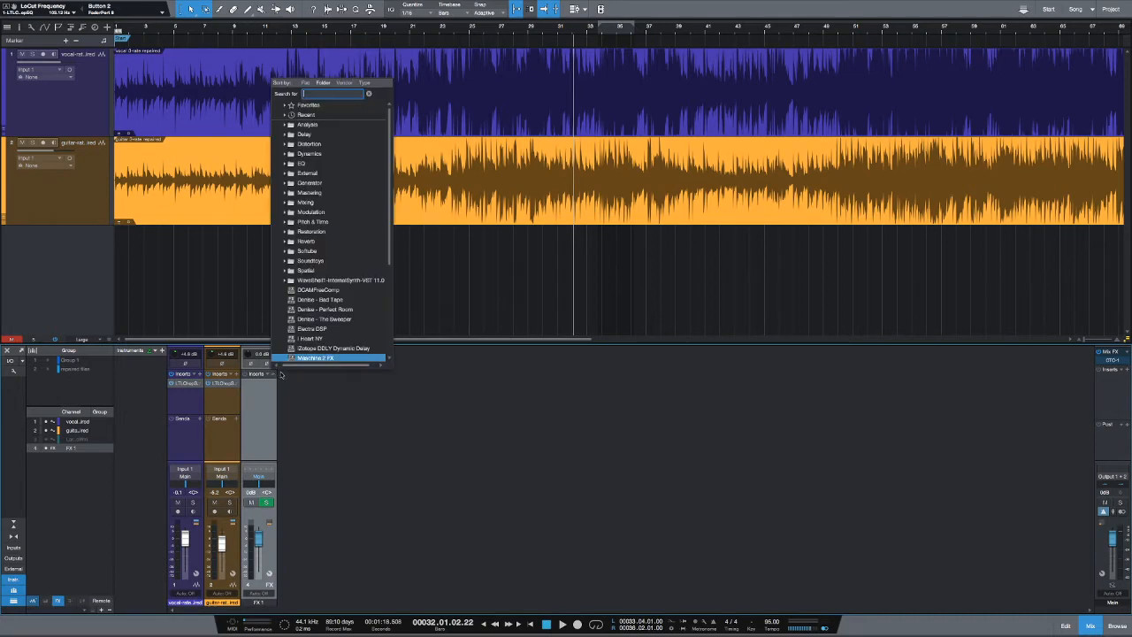
pyautogui.write('open')
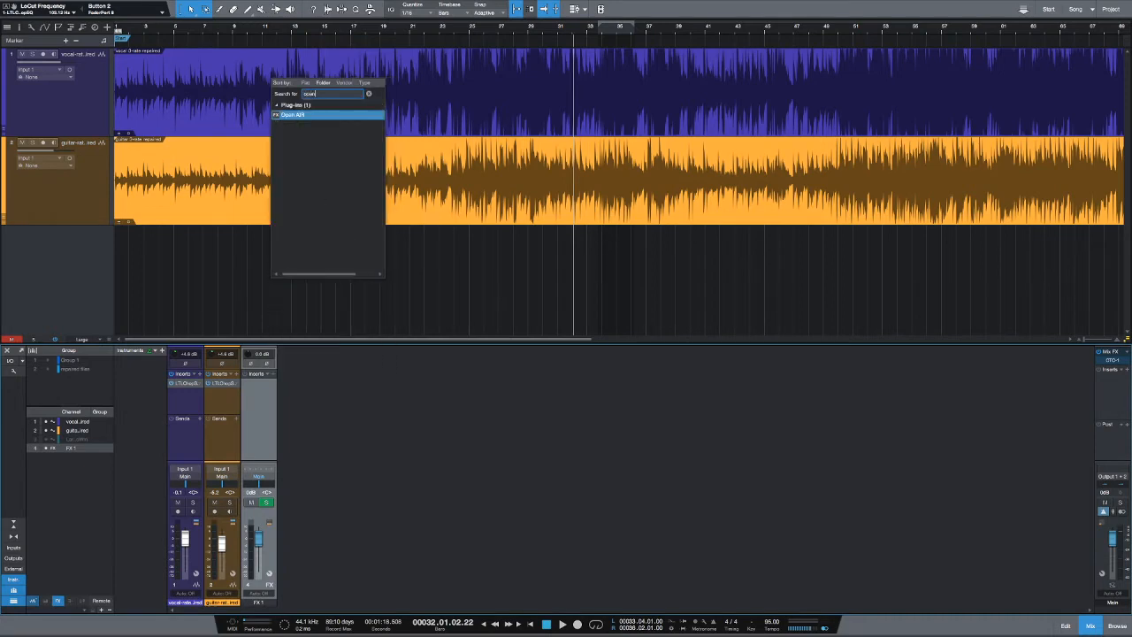
pyautogui.doubleClick(300, 115)
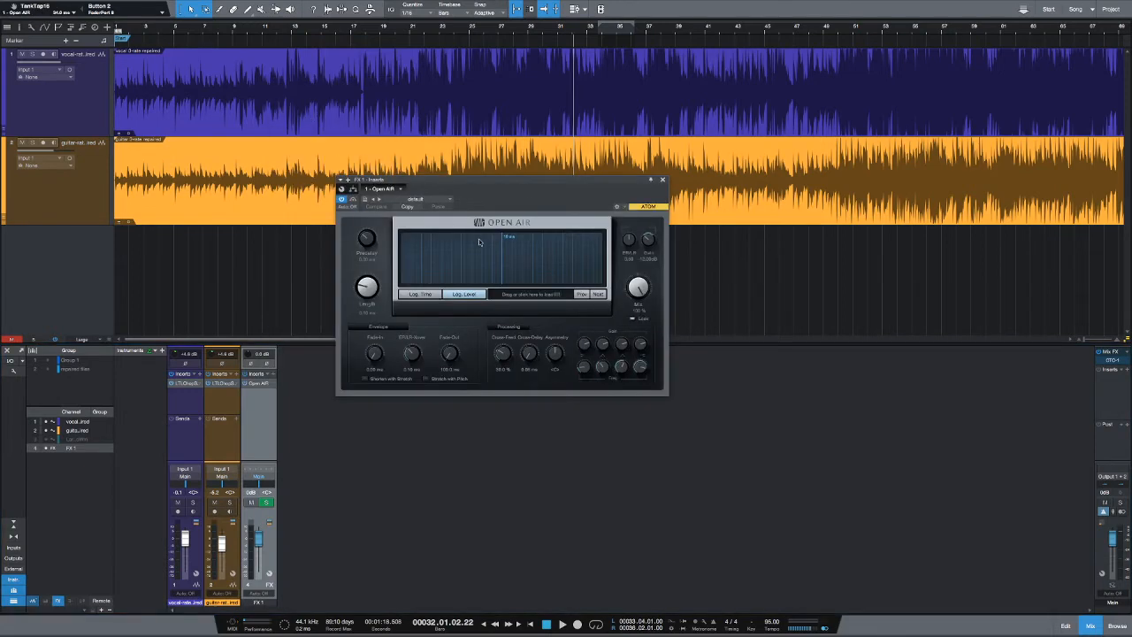
# - Load the 140T - Vocal Plate preset in Open AIR from the Plate Reverb 140 Tube set of Convology Vintage Plate Reverbs
pyautogui.moveTo(529, 190); pyautogui.dragTo(560, 242)
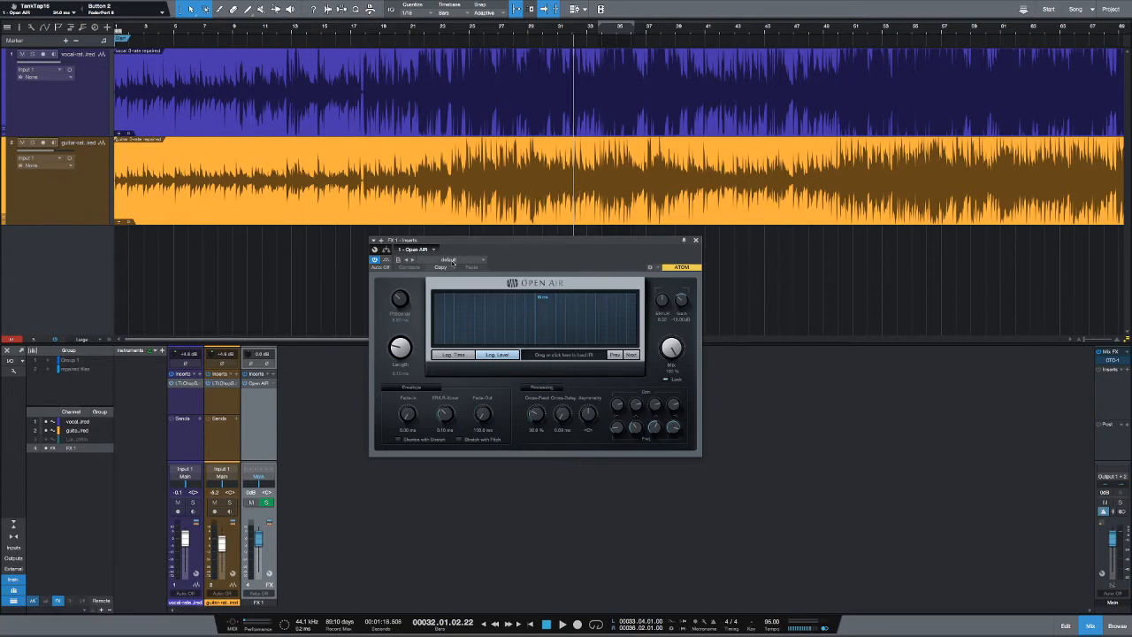
pyautogui.click(451, 261)
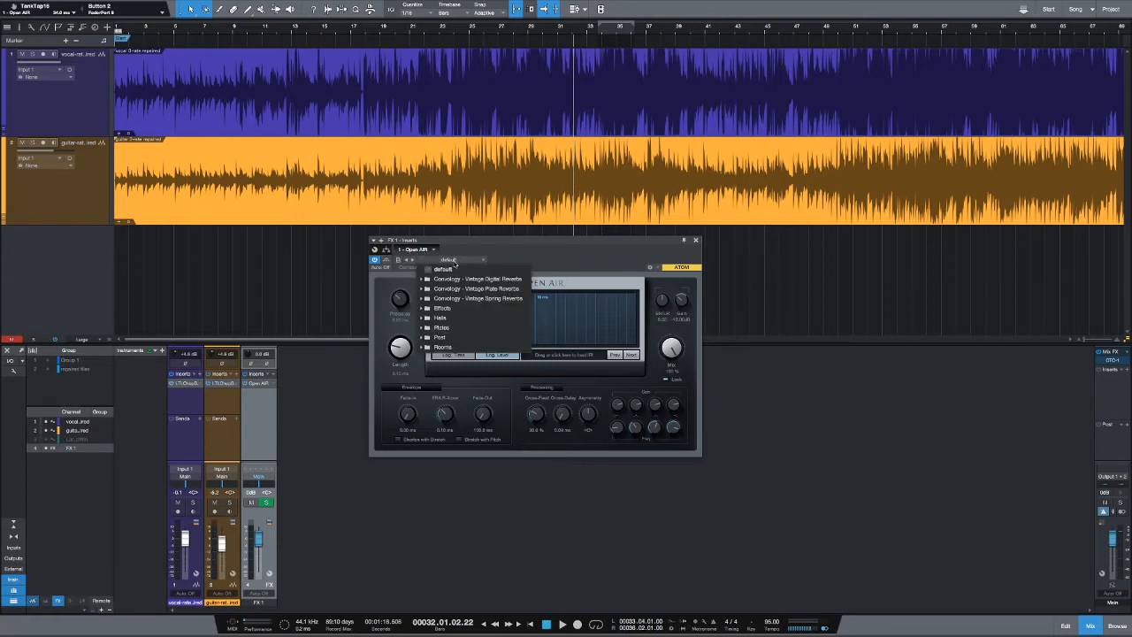
pyautogui.click(507, 292)
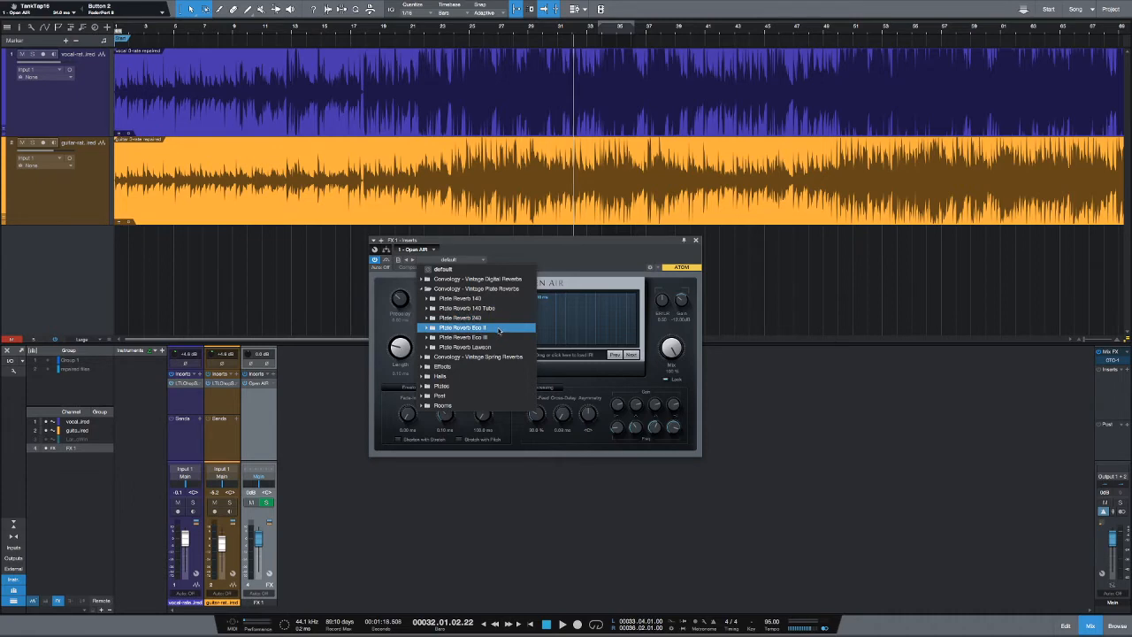
pyautogui.click(498, 308)
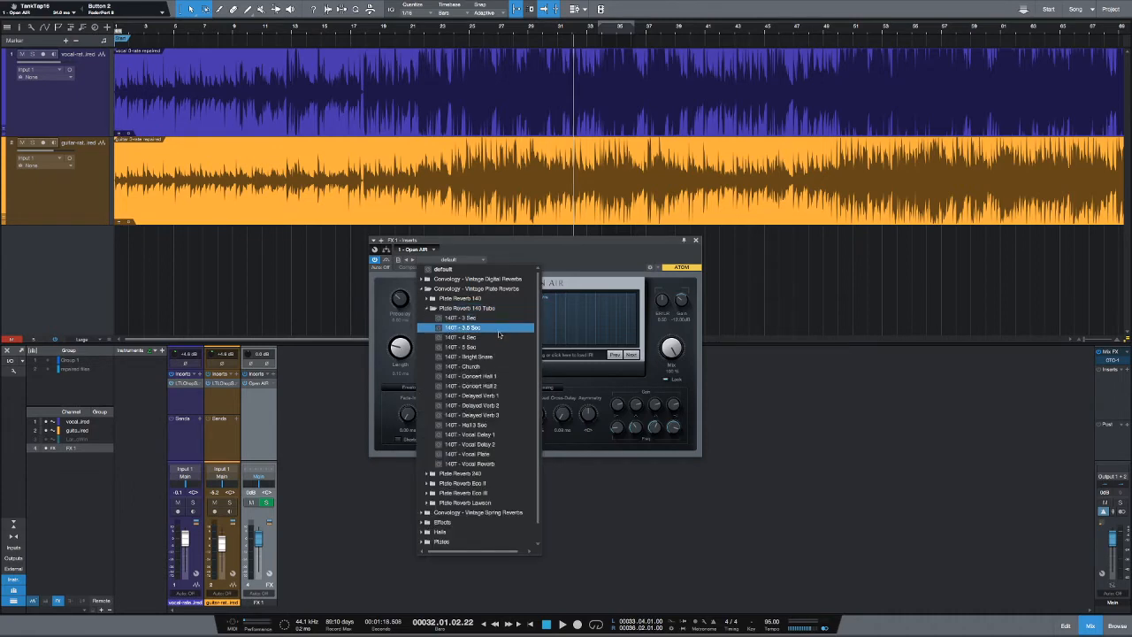
pyautogui.click(477, 454)
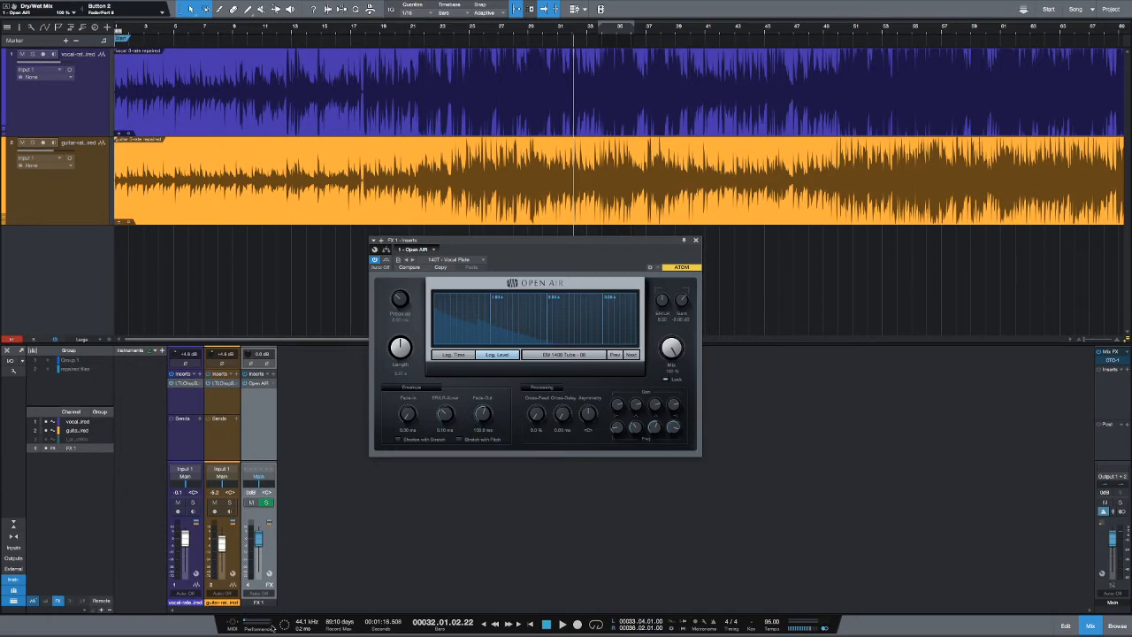
# - Rename the new FX channel to verb
pyautogui.doubleClick(259, 602)
pyautogui.write('ver')
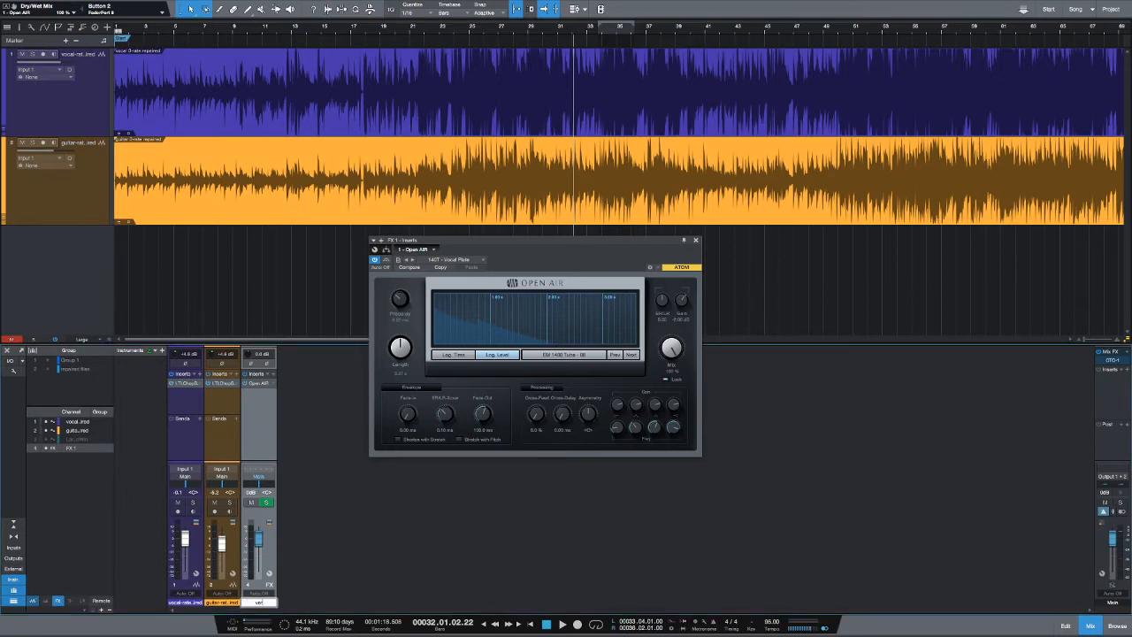
pyautogui.write('b')
pyautogui.press('Return')
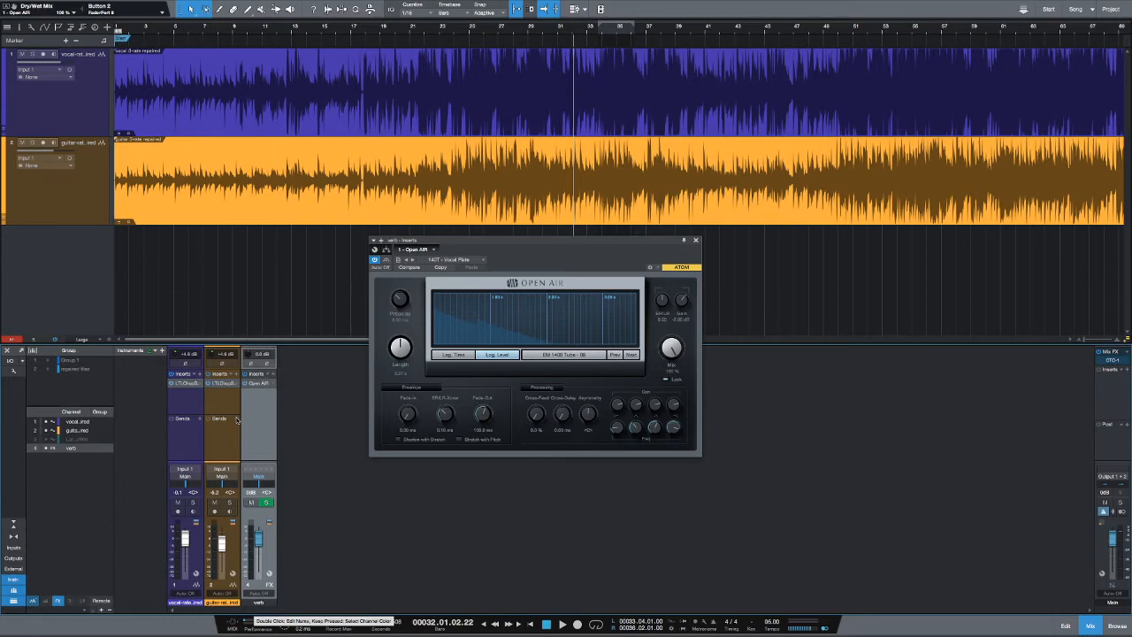
# - Add a send to verb on the guitar, copy it to the vocal, and shorten Open AIR's Length to about 2.4 s
pyautogui.click(237, 421)
pyautogui.click(270, 380)
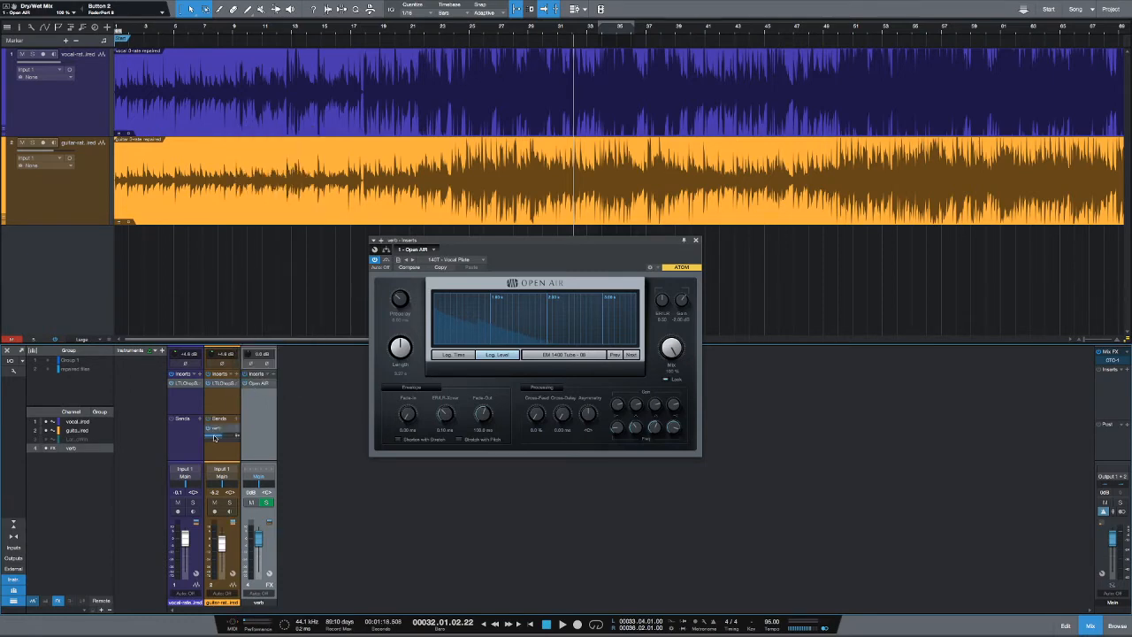
pyautogui.moveTo(202, 430); pyautogui.dragTo(198, 434)
pyautogui.moveTo(522, 249); pyautogui.dragTo(534, 265)
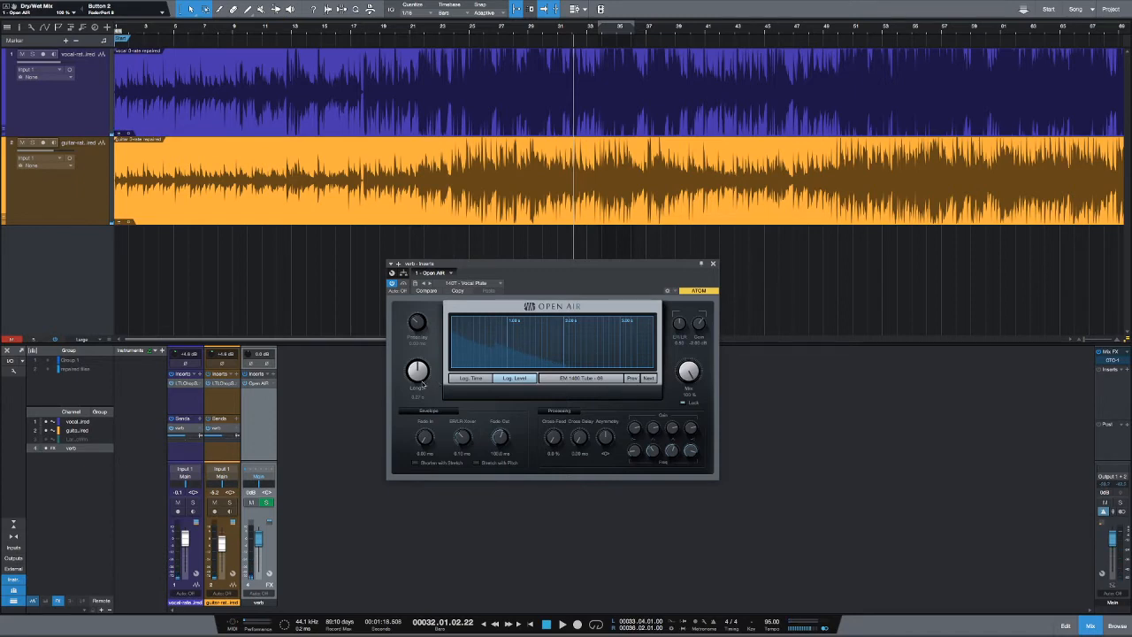
pyautogui.moveTo(413, 378); pyautogui.dragTo(416, 383)
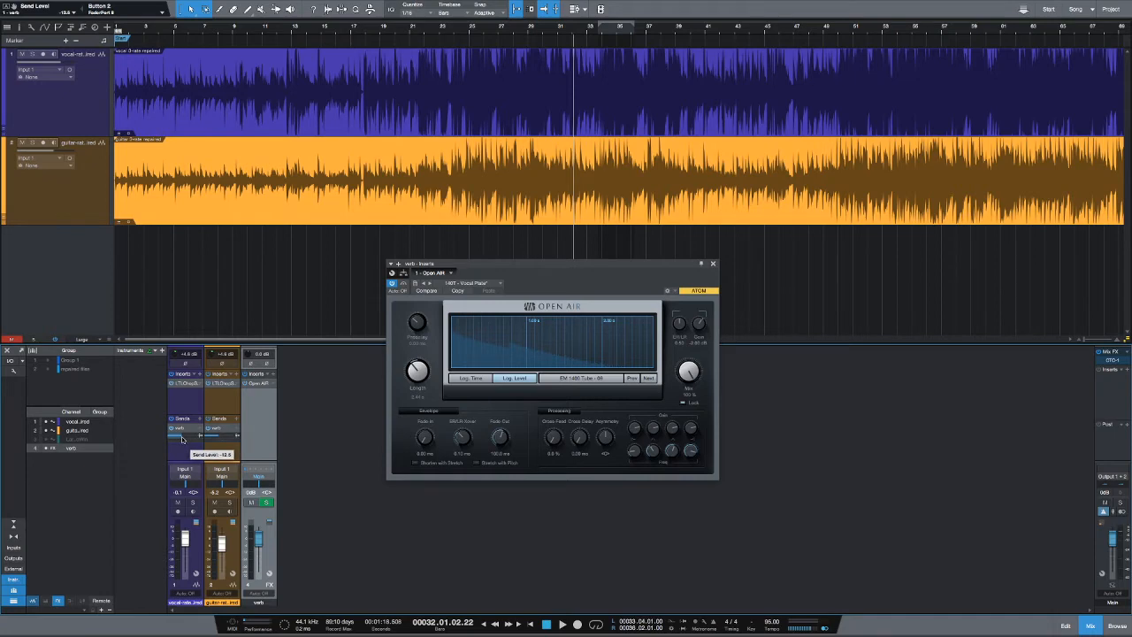
# - While the mix plays from bar 32, lower the verb sends on the vocal and guitar, keeping the guitar's lower than the vocal's
pyautogui.press('space')
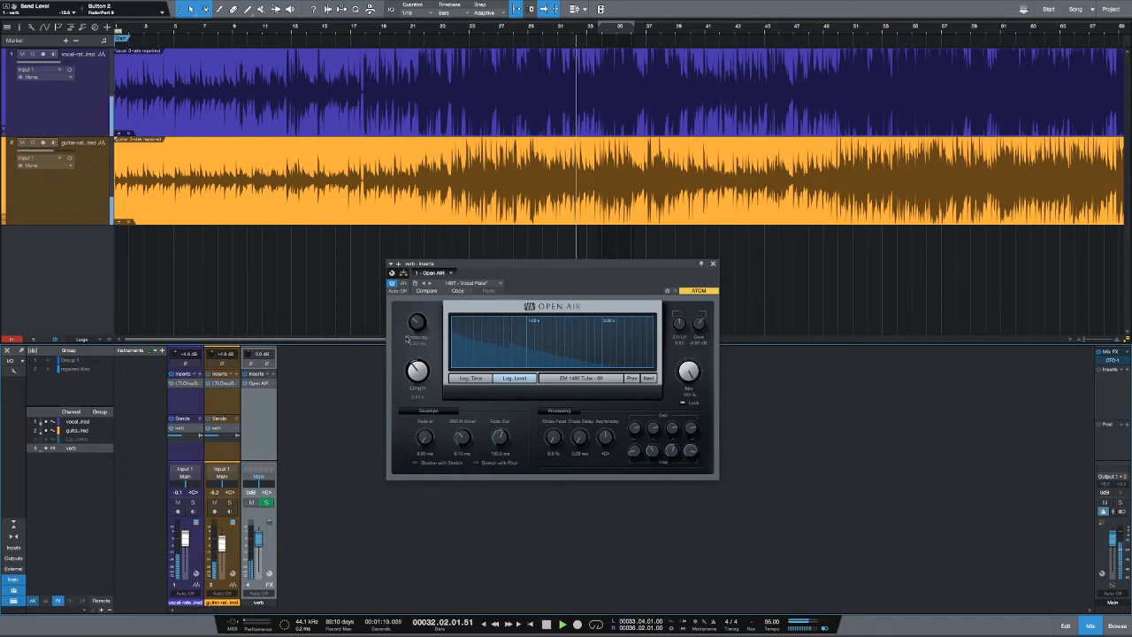
pyautogui.moveTo(595, 267); pyautogui.dragTo(612, 285)
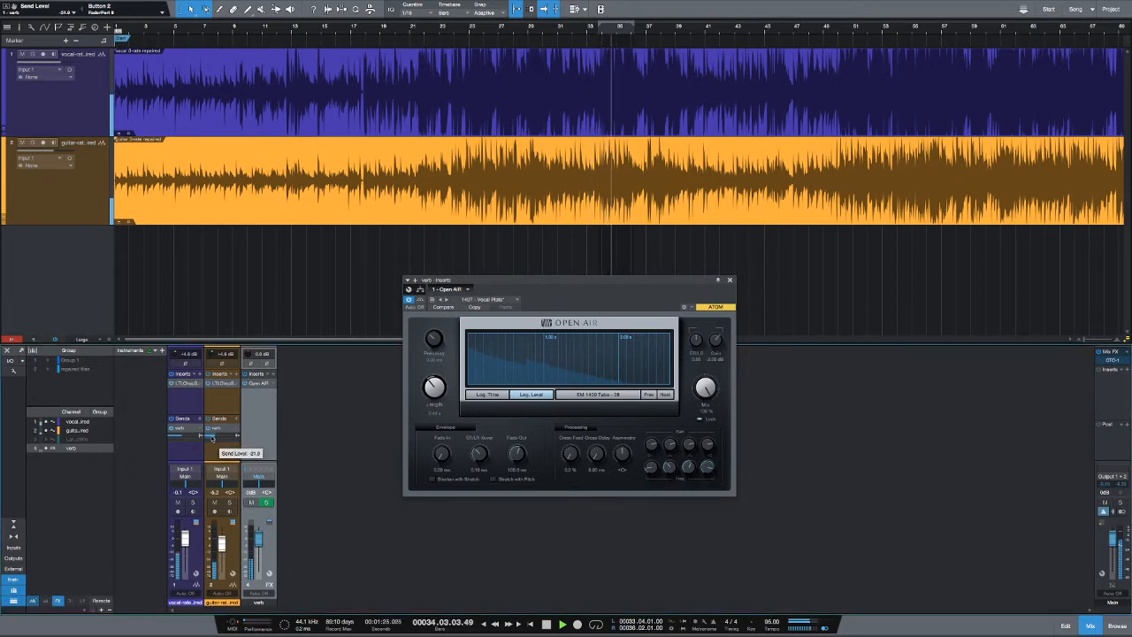
pyautogui.moveTo(188, 438); pyautogui.dragTo(212, 437)
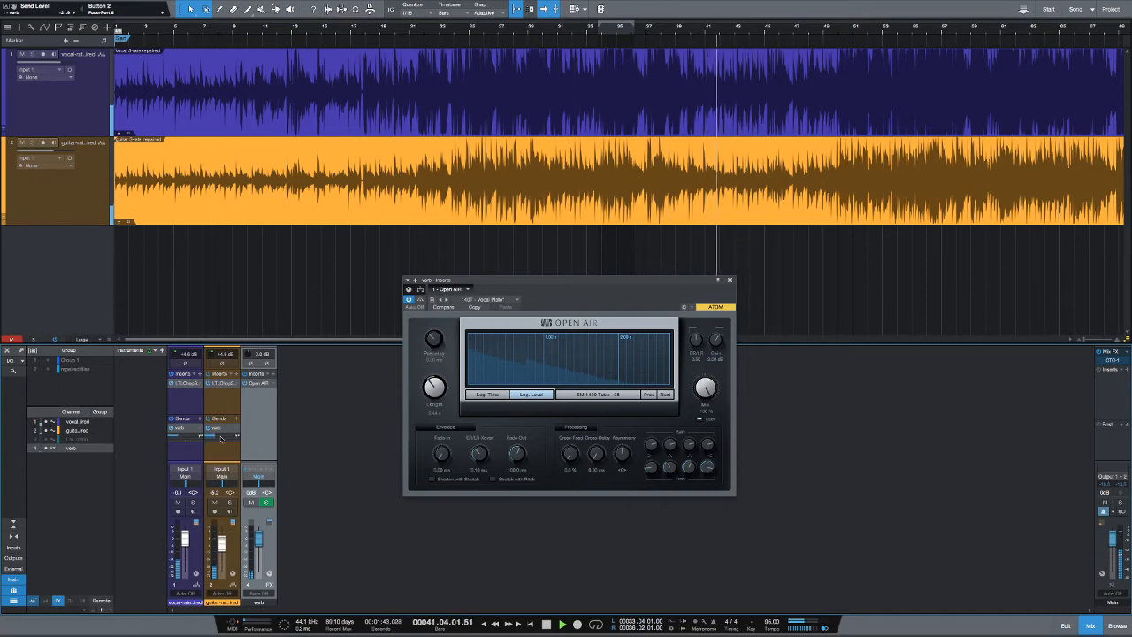
pyautogui.click(179, 439)
pyautogui.moveTo(179, 438); pyautogui.dragTo(176, 438)
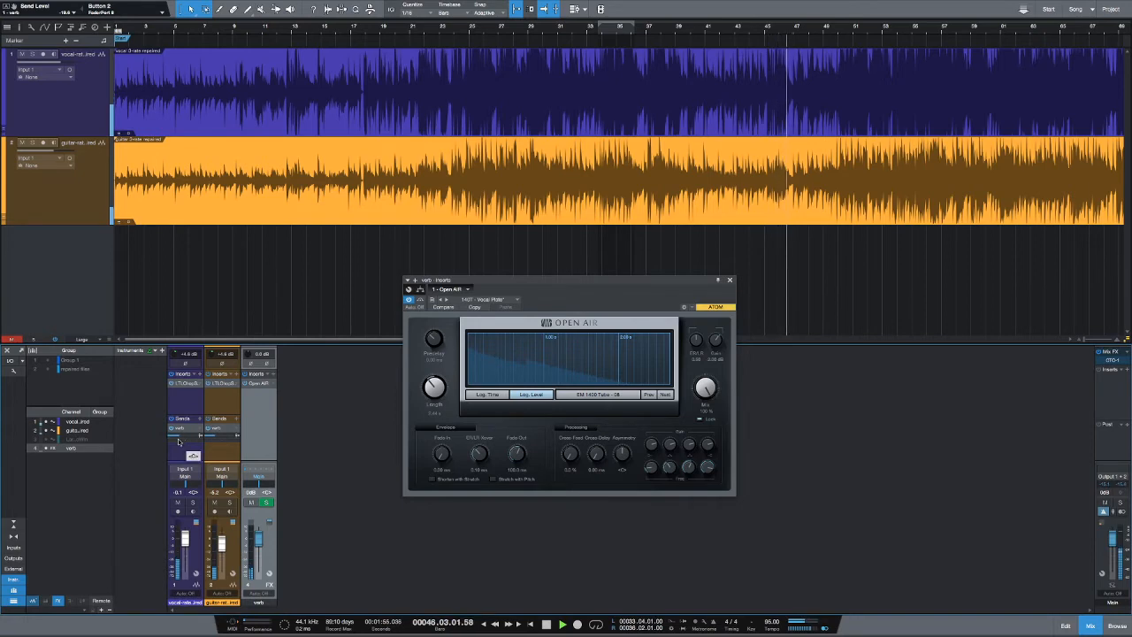
pyautogui.click(177, 443)
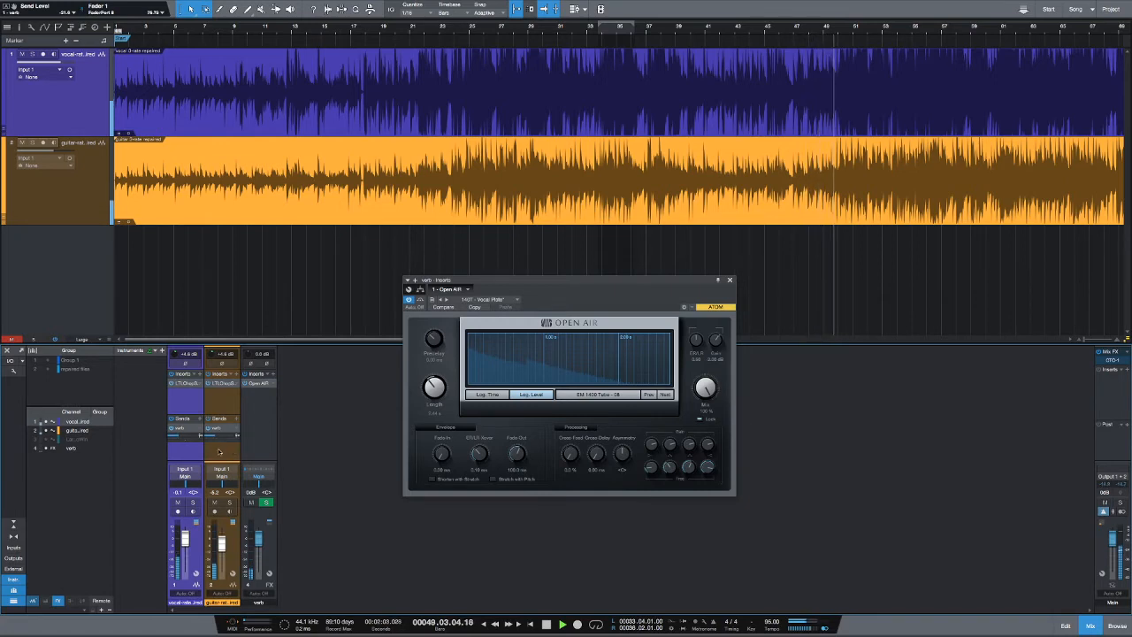
pyautogui.moveTo(214, 438)
pyautogui.moveTo(214, 437); pyautogui.dragTo(210, 436)
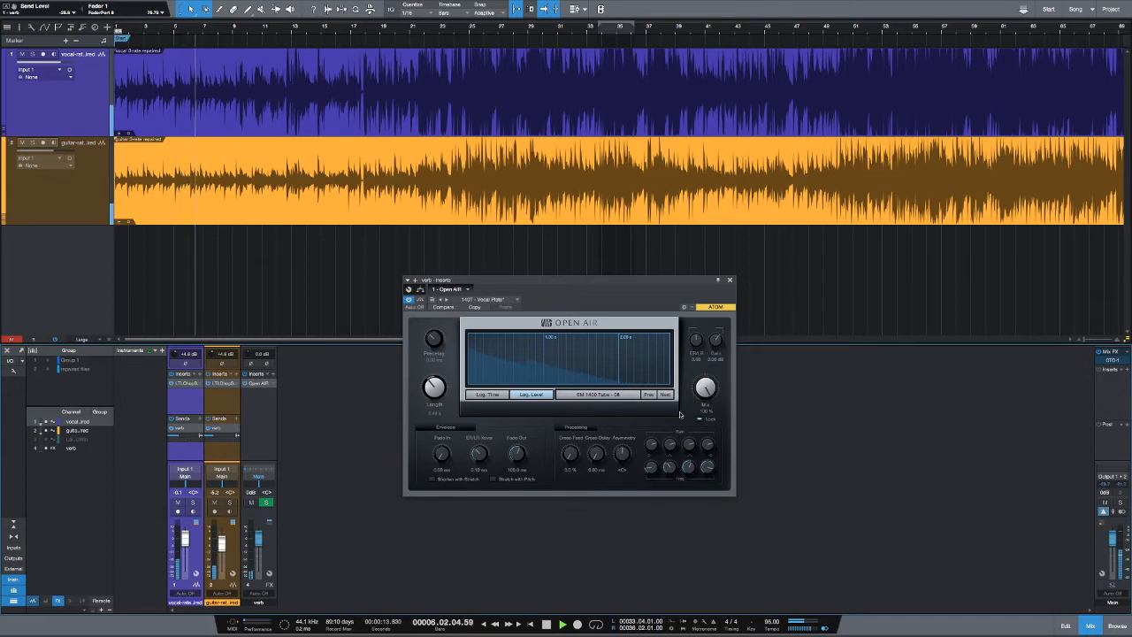
# - Reduce Open AIR's Mix to about 83%, and rebalance the vocal with its fader at 0 dB and a slightly adjusted verb send
pyautogui.scroll(-5, 696, 395)
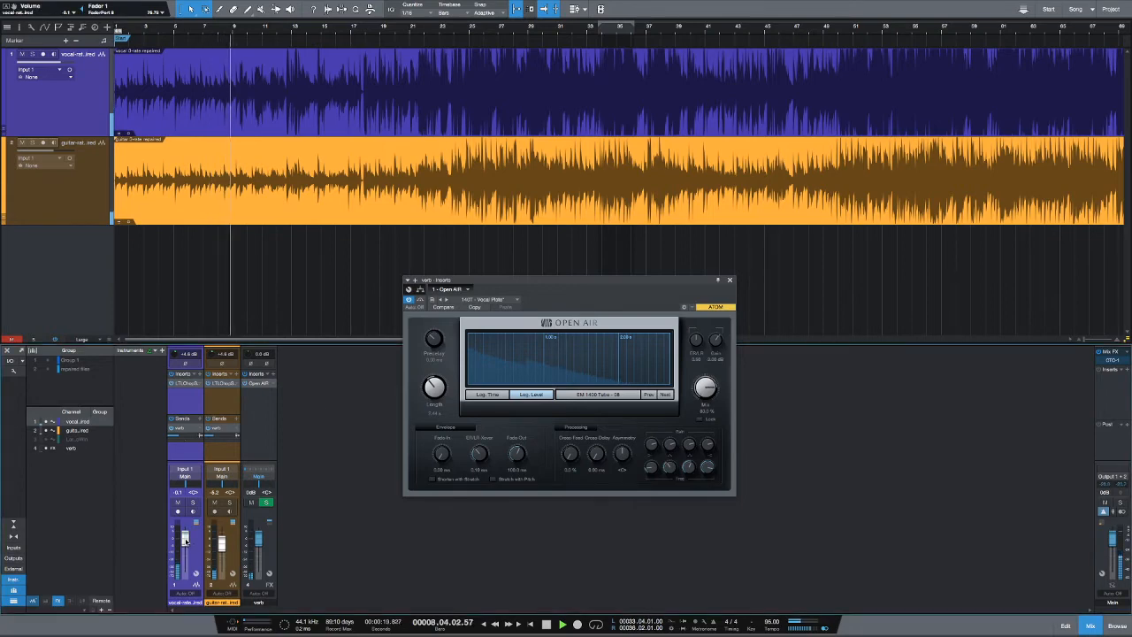
pyautogui.moveTo(181, 437)
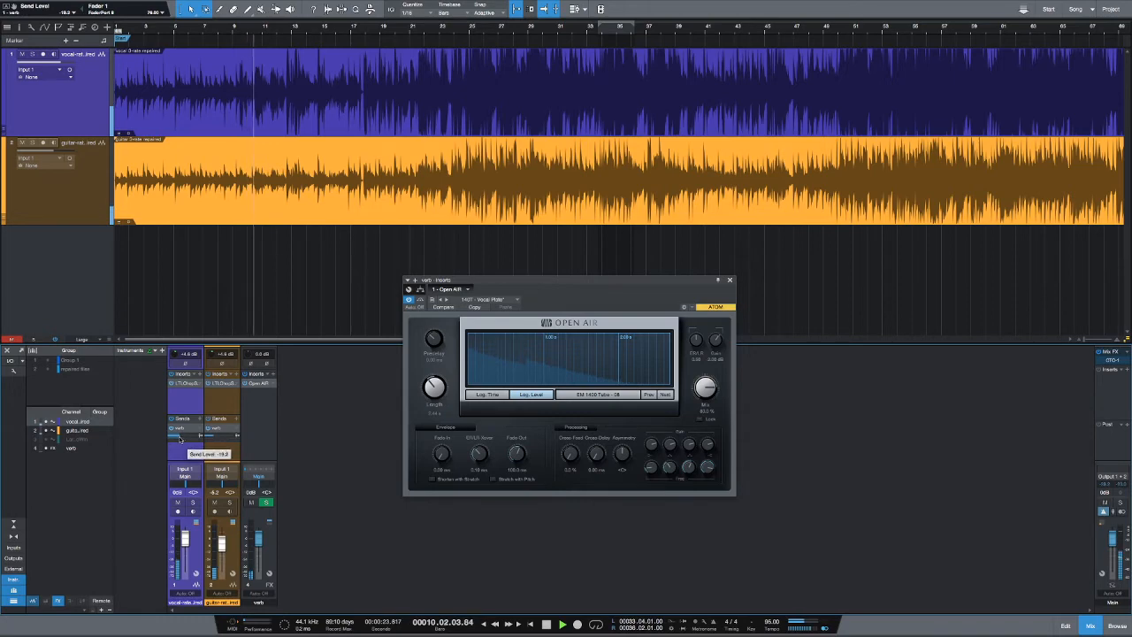
pyautogui.moveTo(180, 437); pyautogui.dragTo(183, 437)
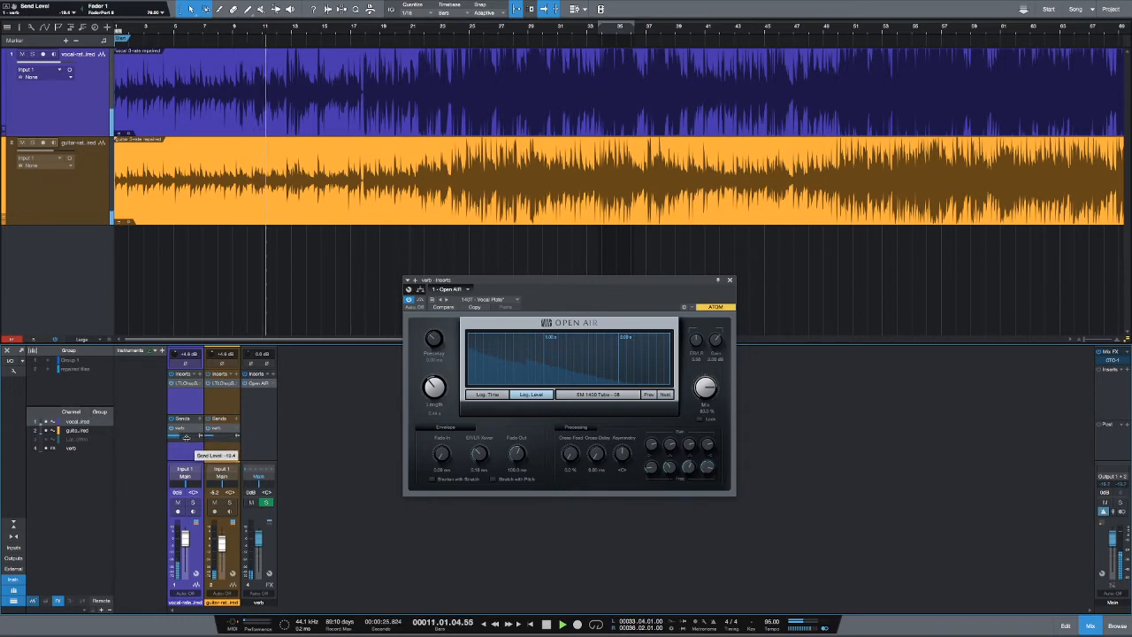
# - Lengthen the Open AIR reverb to about 2.7 s and fine-tune the vocal's verb send level during playback
pyautogui.moveTo(430, 394)
pyautogui.mouseDown()
pyautogui.moveTo(430, 409)
pyautogui.moveTo(430, 386)
pyautogui.mouseUp()
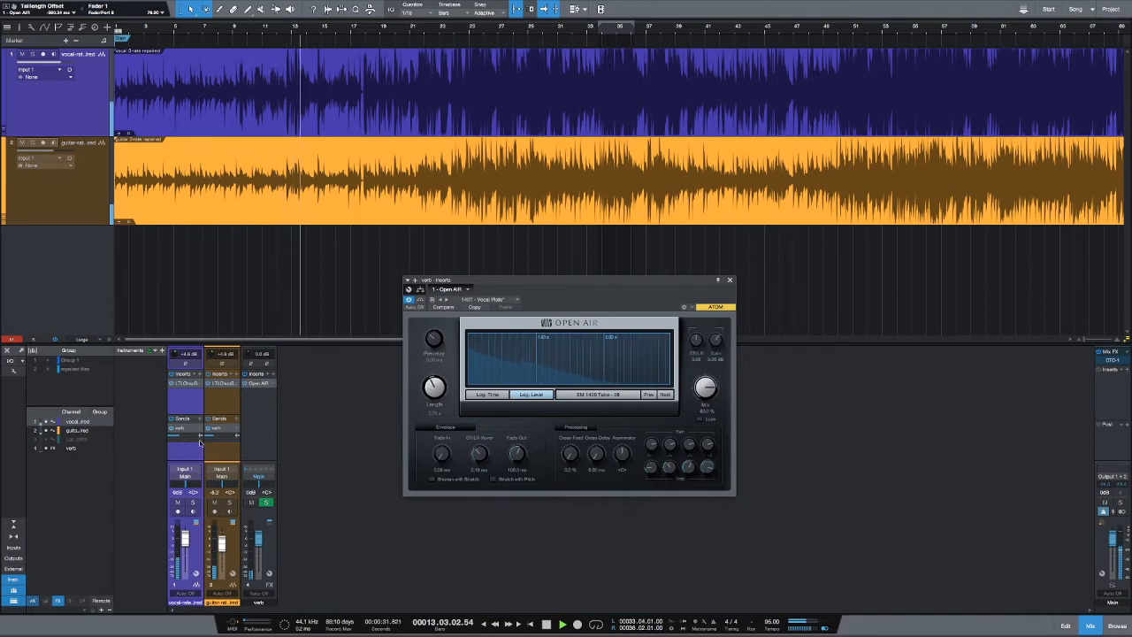
pyautogui.moveTo(179, 436); pyautogui.dragTo(180, 439)
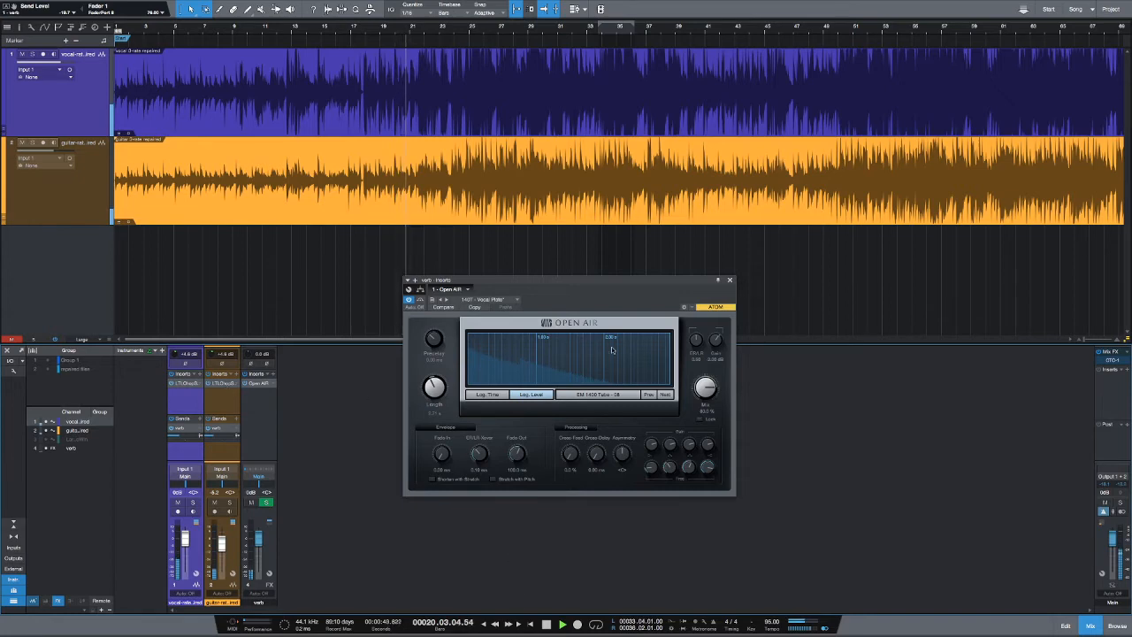
pyautogui.moveTo(561, 279); pyautogui.dragTo(605, 299)
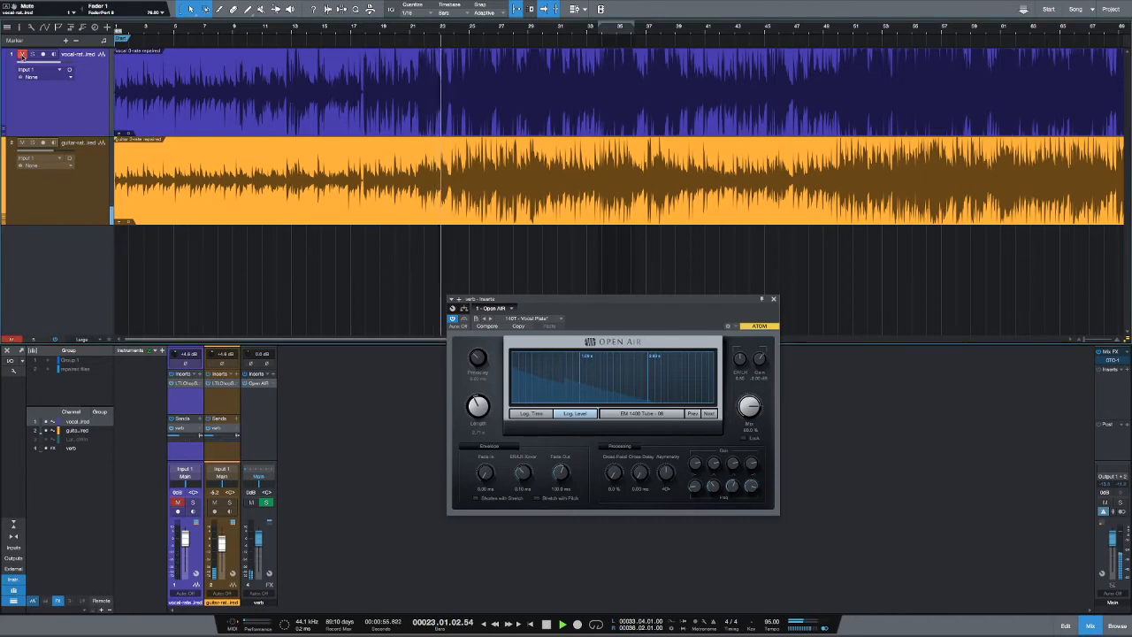
# - Mute the vocal briefly to hear the guitar with reverb alone, unmute it, and stop playback after auditioning both tracks
pyautogui.click(21, 55)
pyautogui.click(21, 55)
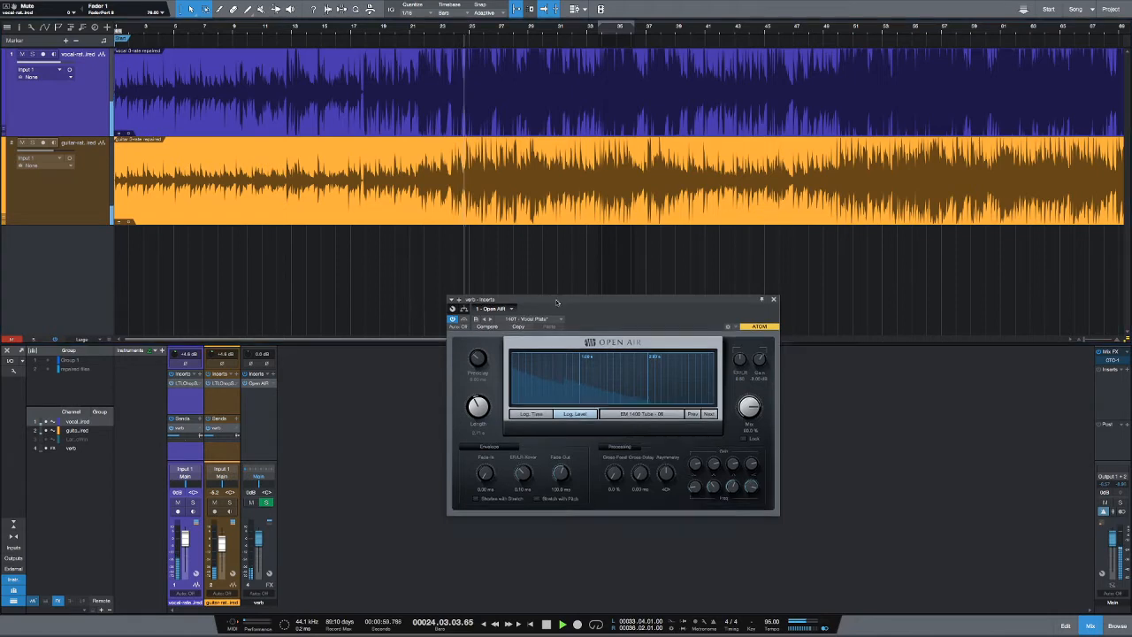
pyautogui.moveTo(549, 293); pyautogui.dragTo(555, 305)
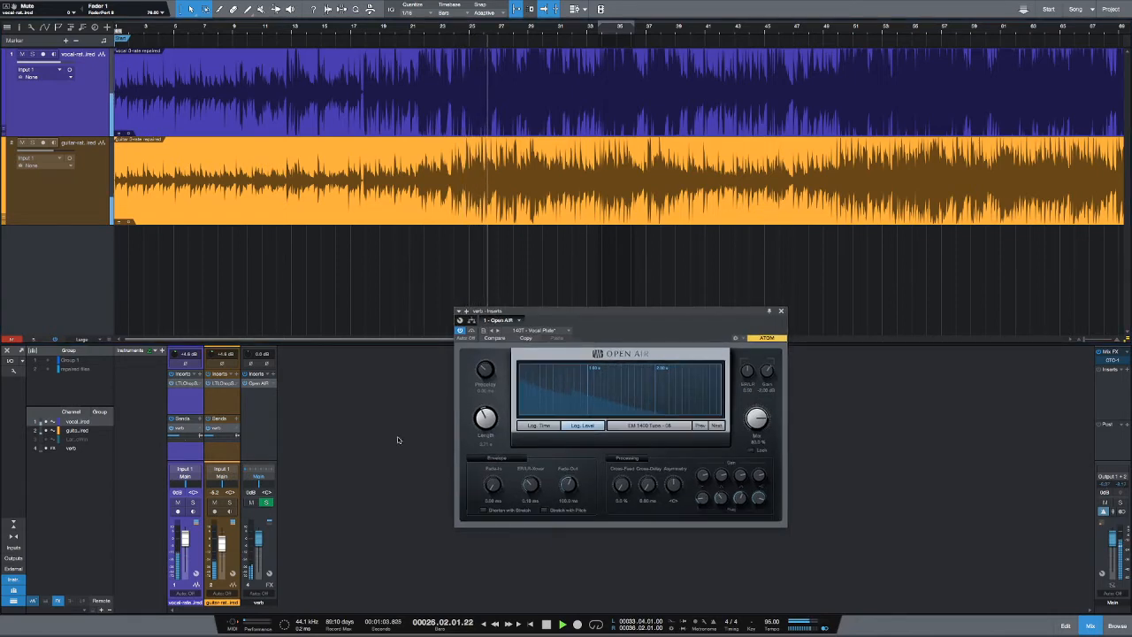
pyautogui.press('space')
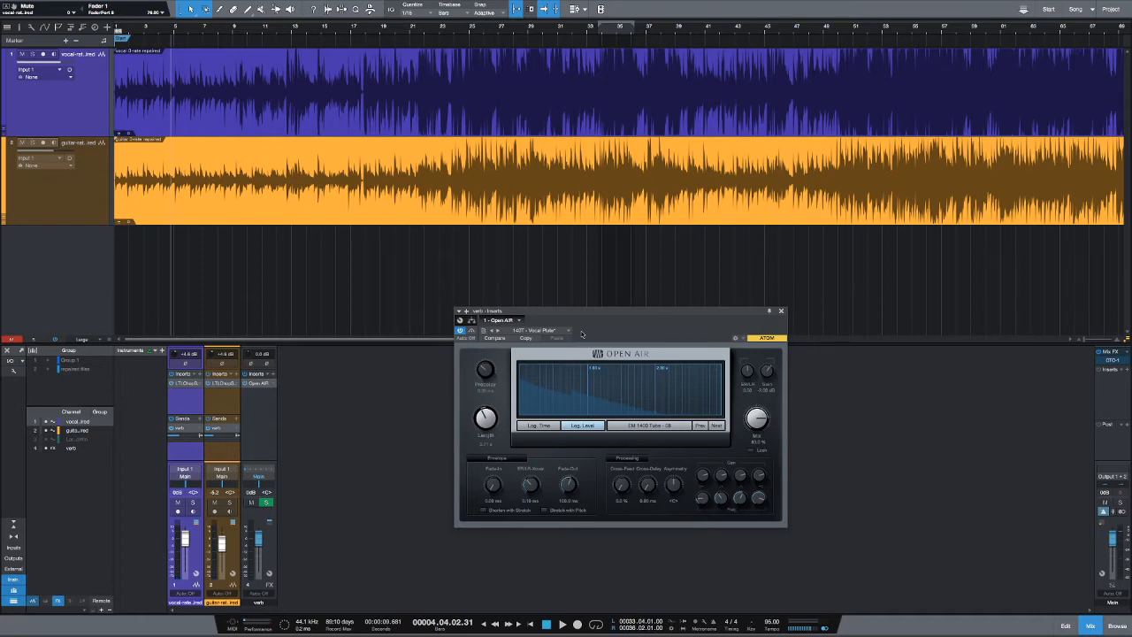
# - Switch Open AIR to the Lawson - 1 Sec preset from the Plate Reverb Lawson set
pyautogui.click(549, 335)
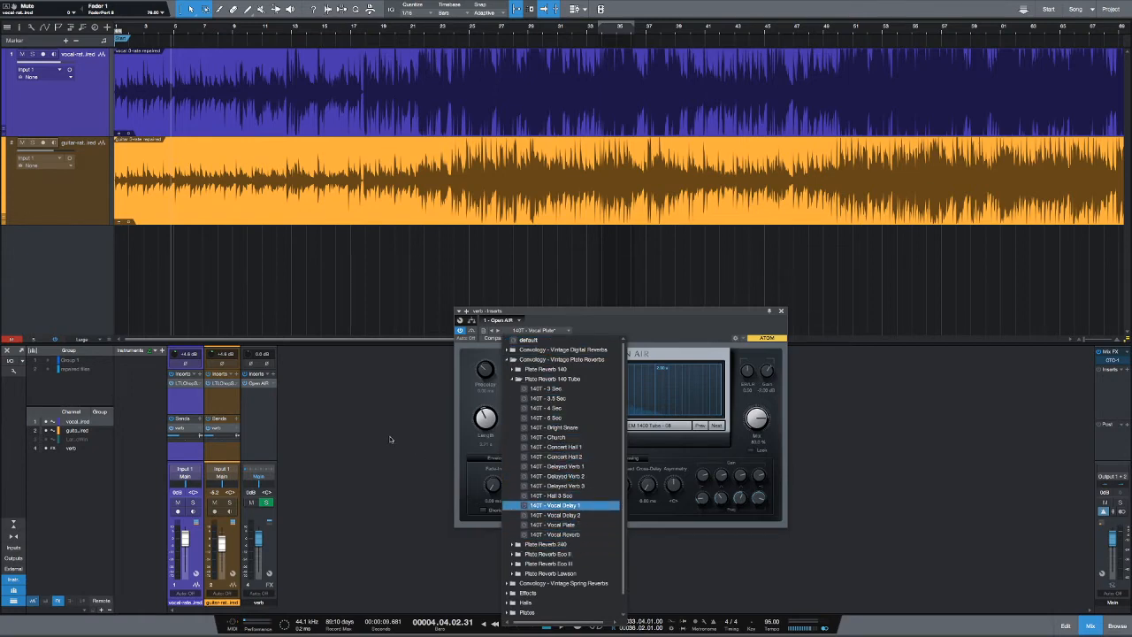
pyautogui.click(588, 574)
pyautogui.scroll(-1, 590, 573)
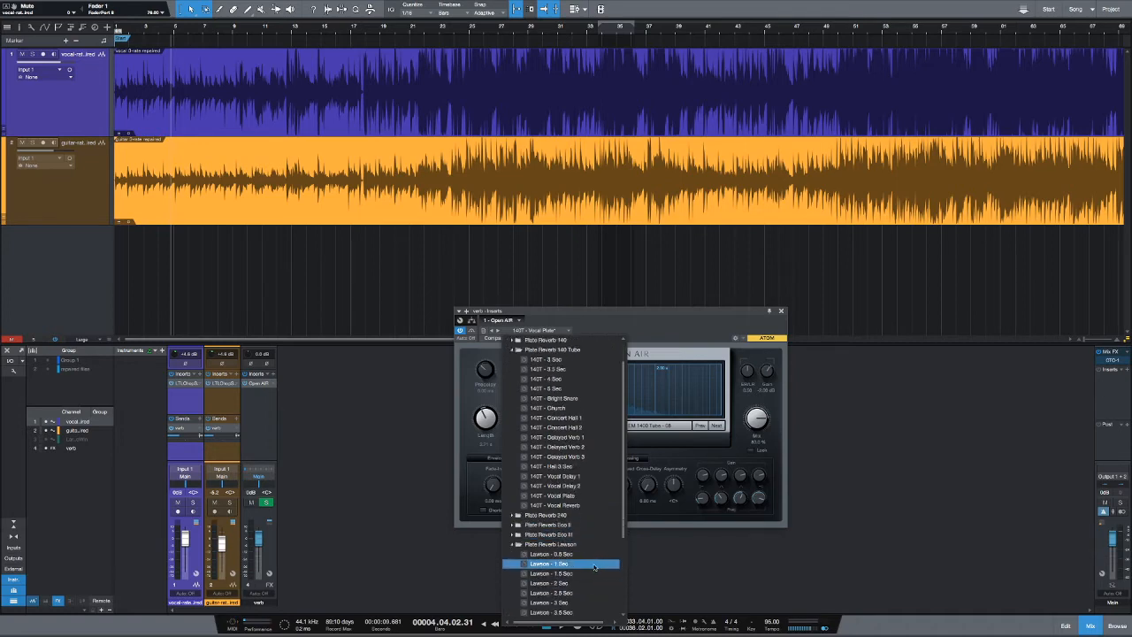
pyautogui.click(594, 564)
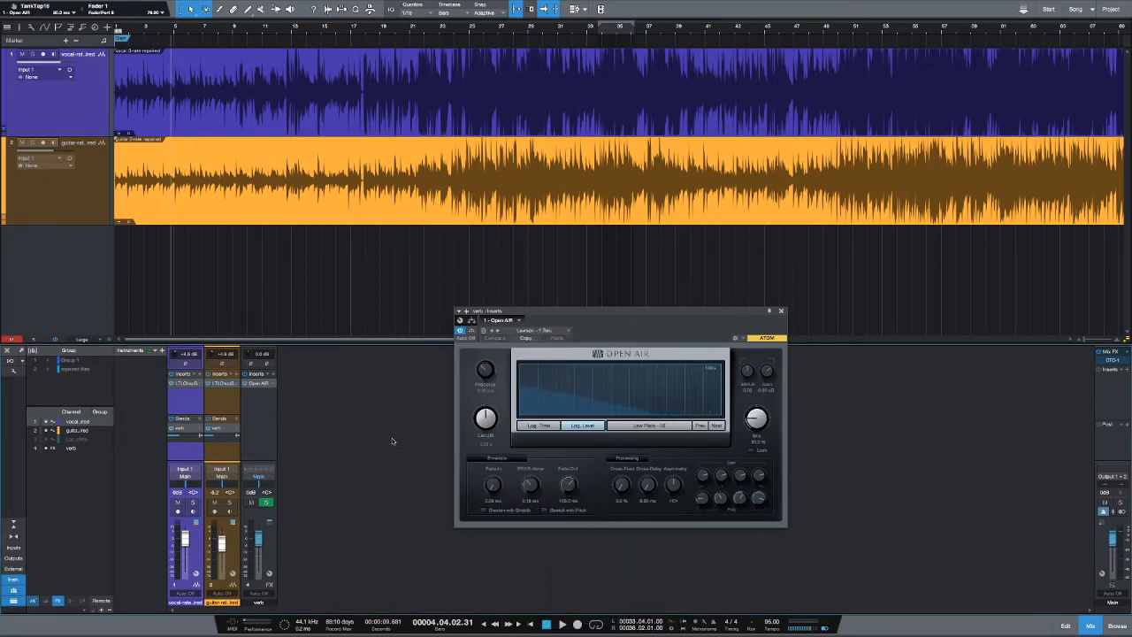
# - Play the song and raise the verb send levels on both the vocal and guitar channels
pyautogui.press(',')
pyautogui.press('space')
pyautogui.click(289, 29)
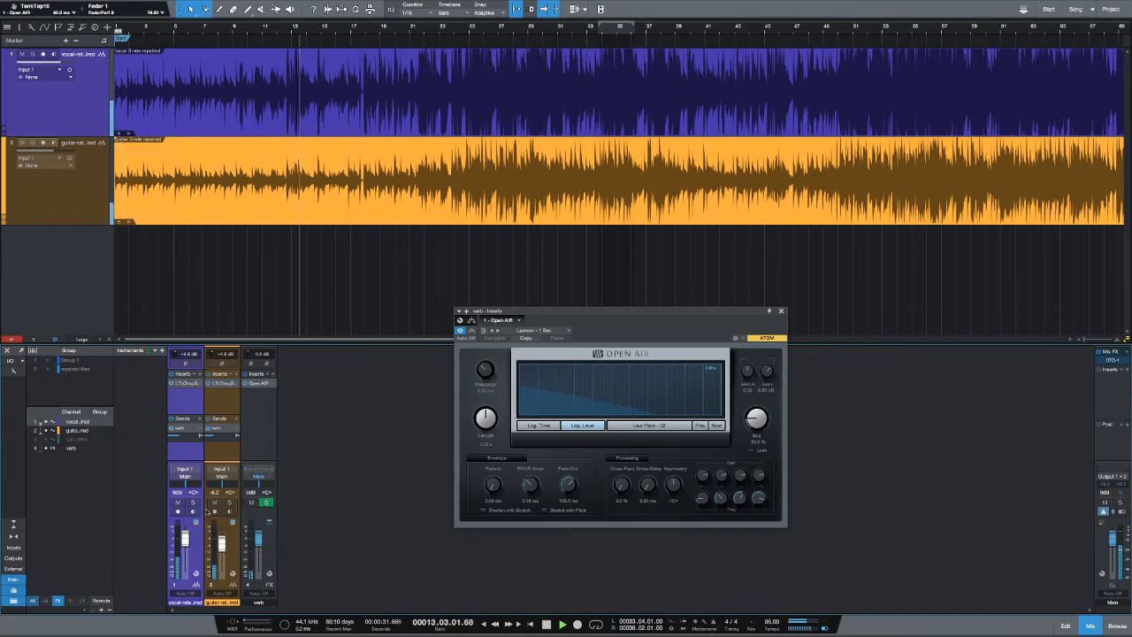
pyautogui.moveTo(182, 439)
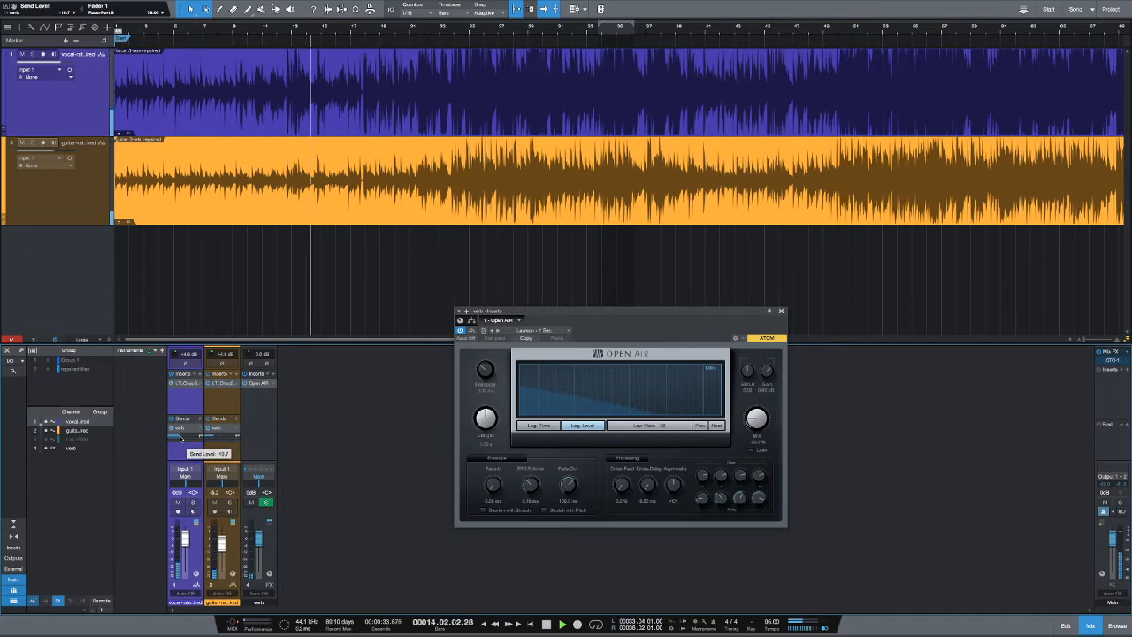
pyautogui.moveTo(182, 439); pyautogui.dragTo(184, 438)
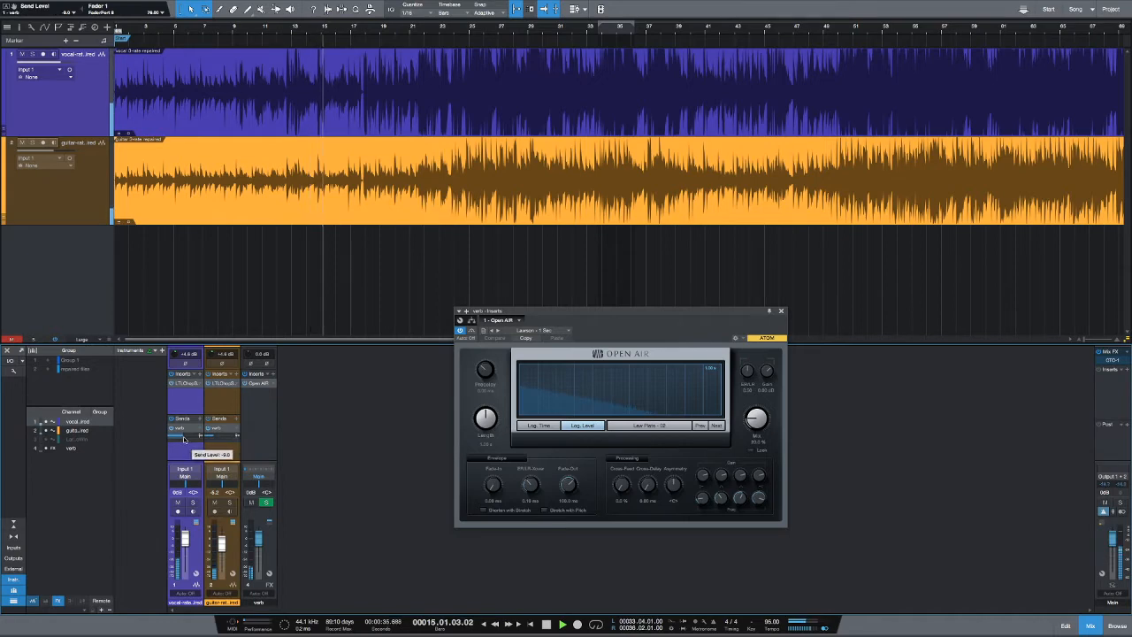
pyautogui.moveTo(212, 440)
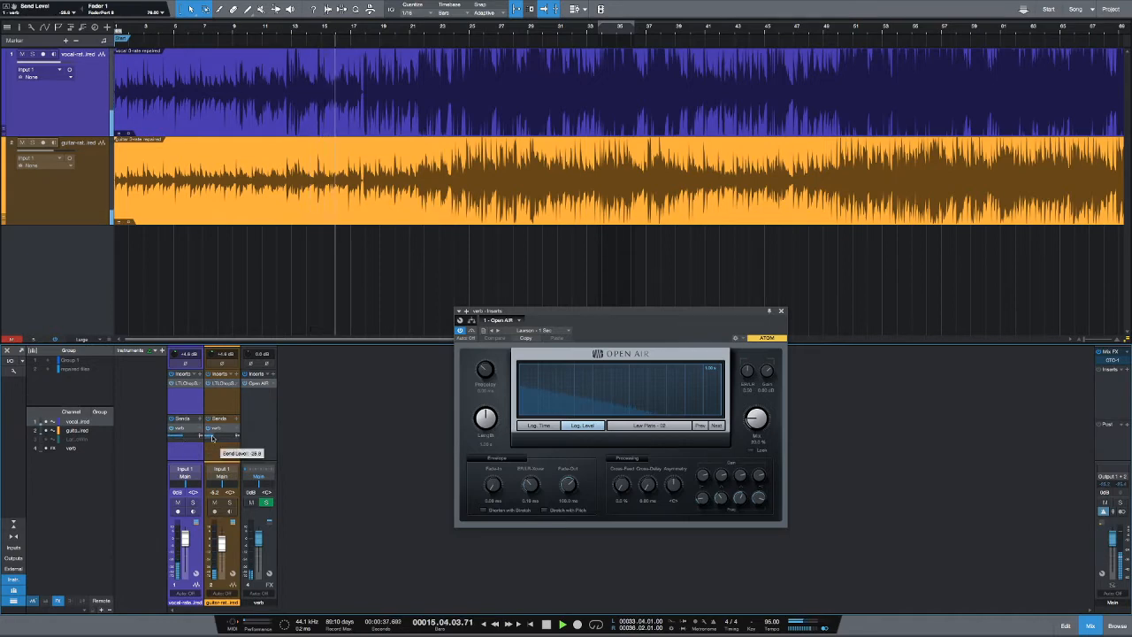
pyautogui.moveTo(212, 439); pyautogui.dragTo(223, 438)
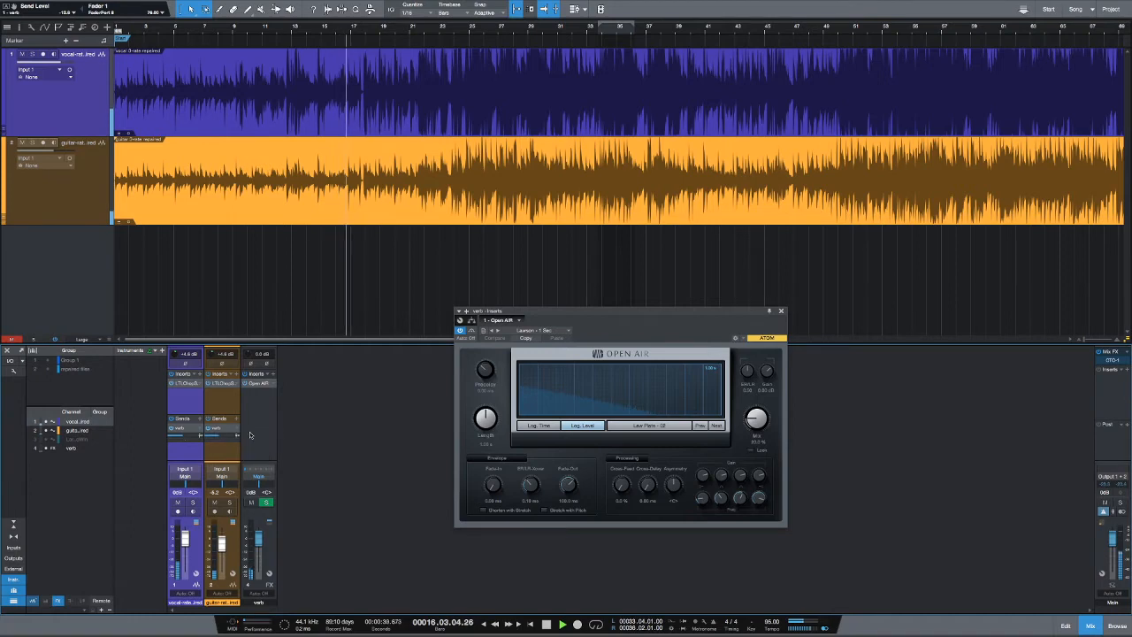
# - Lengthen the Open AIR reverb tail by about 0.25 s, raise its Mix to about halfway, and stop playback after listening
pyautogui.moveTo(489, 418); pyautogui.dragTo(492, 408)
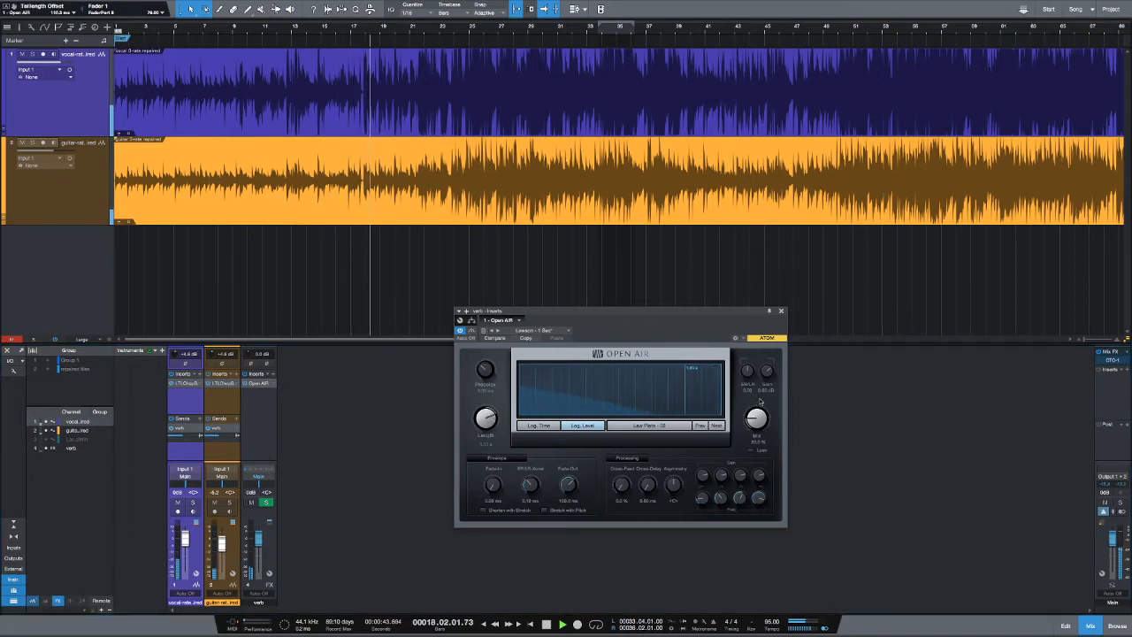
pyautogui.moveTo(752, 414); pyautogui.dragTo(748, 388)
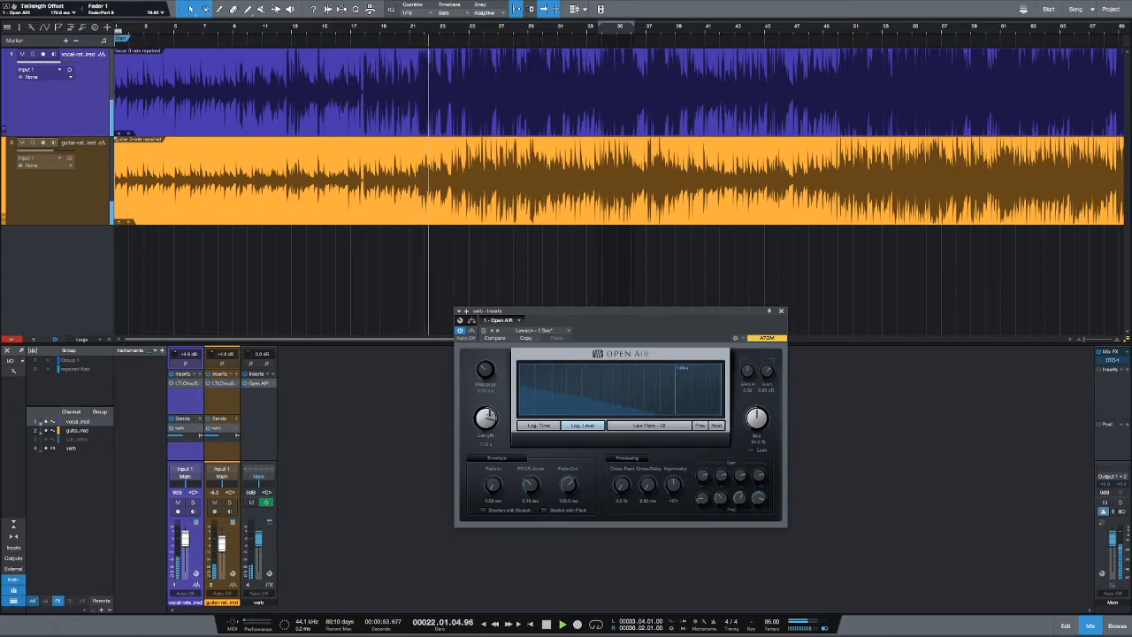
pyautogui.moveTo(486, 417); pyautogui.dragTo(487, 411)
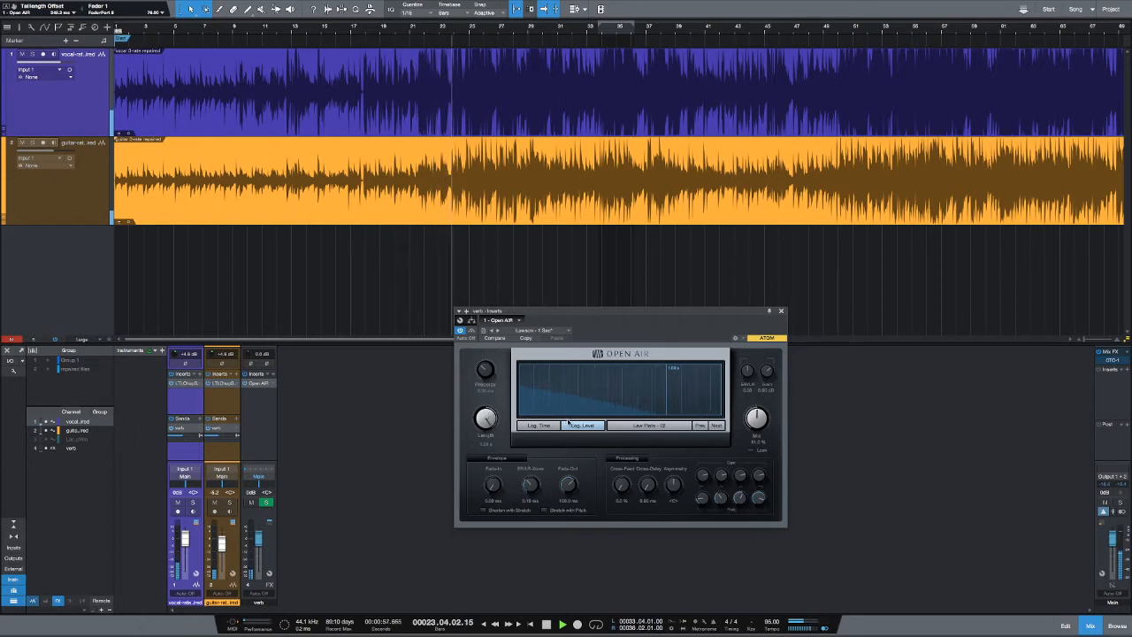
pyautogui.click(569, 424)
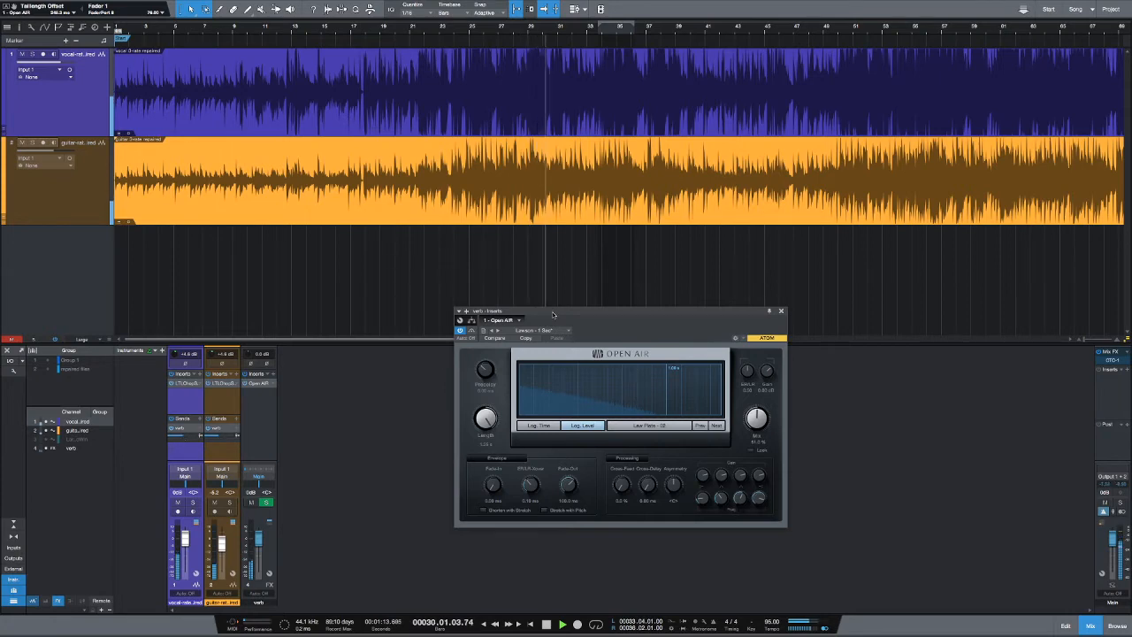
pyautogui.press('space')
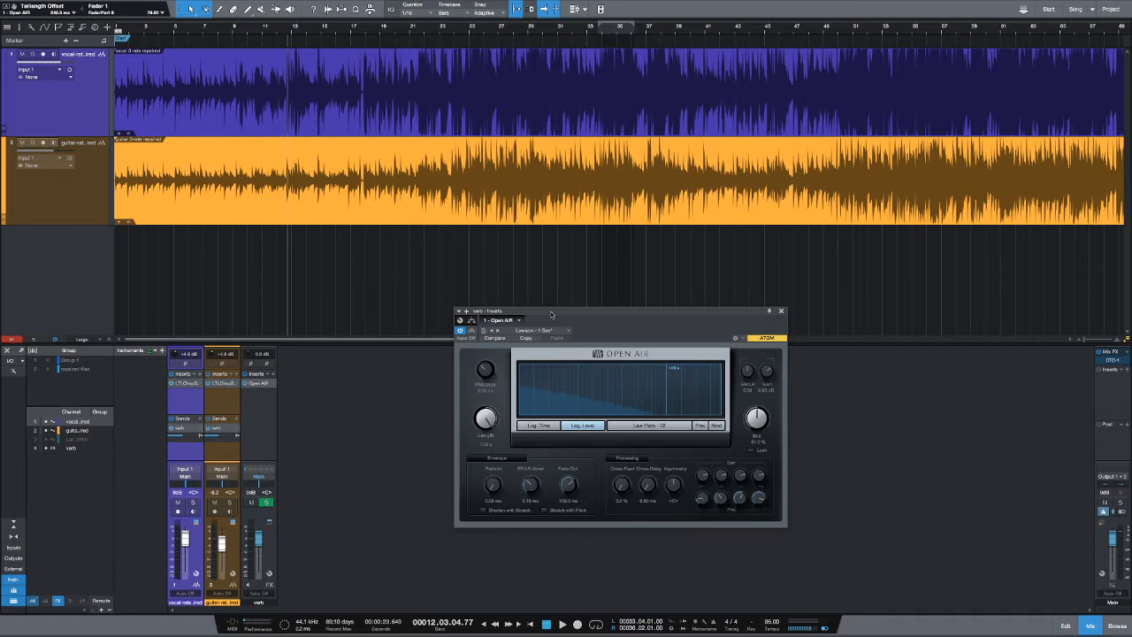
# - Audition the louder passage from the end of bar 23, replaying it from the same point, and stop at bar 26
pyautogui.press('e')
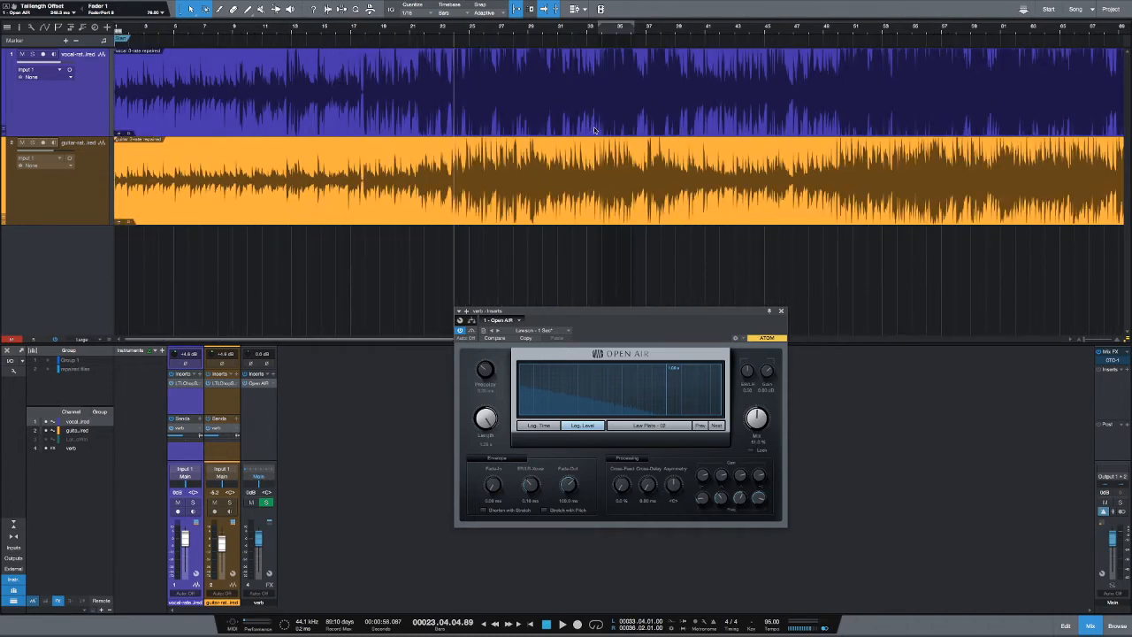
pyautogui.press('e')
pyautogui.press('e')
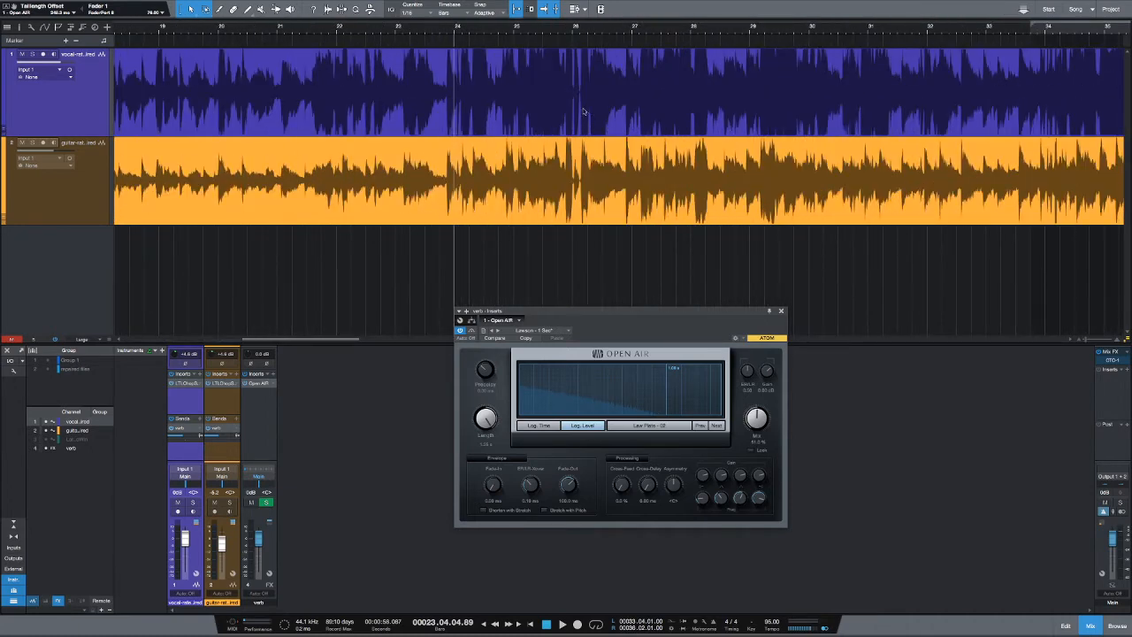
pyautogui.click(444, 77)
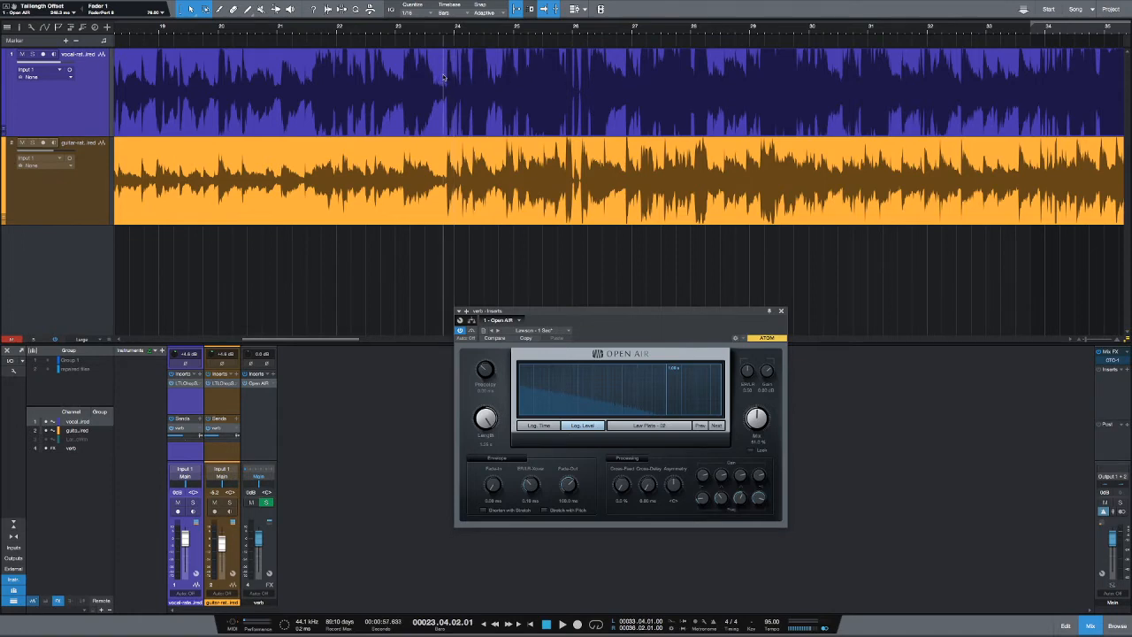
pyautogui.press('space')
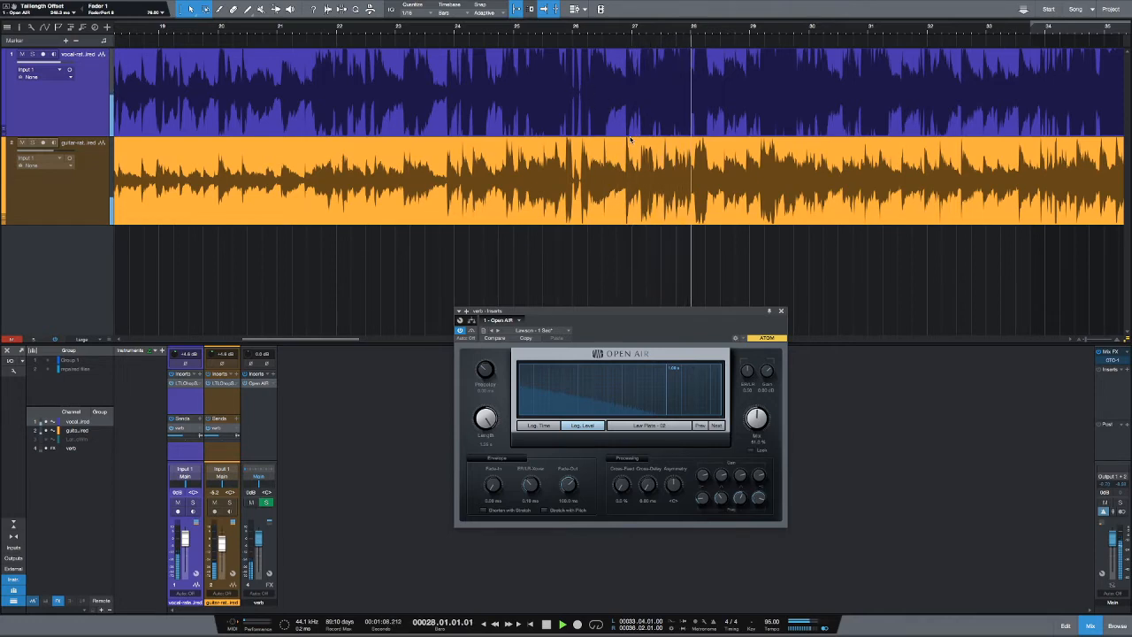
pyautogui.press('space')
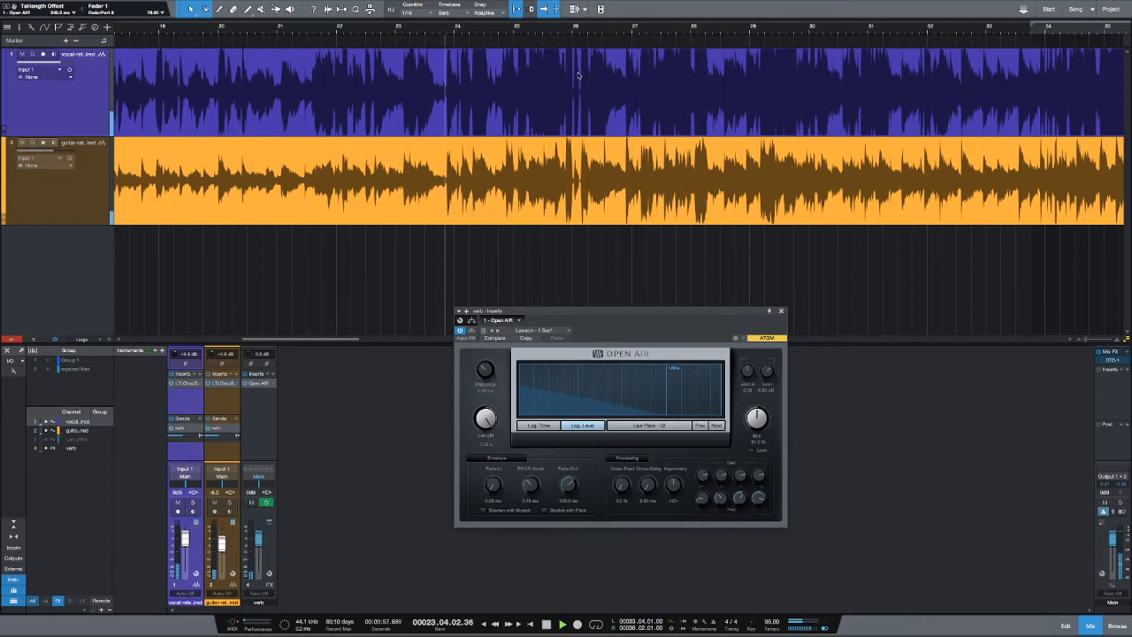
pyautogui.click(577, 74)
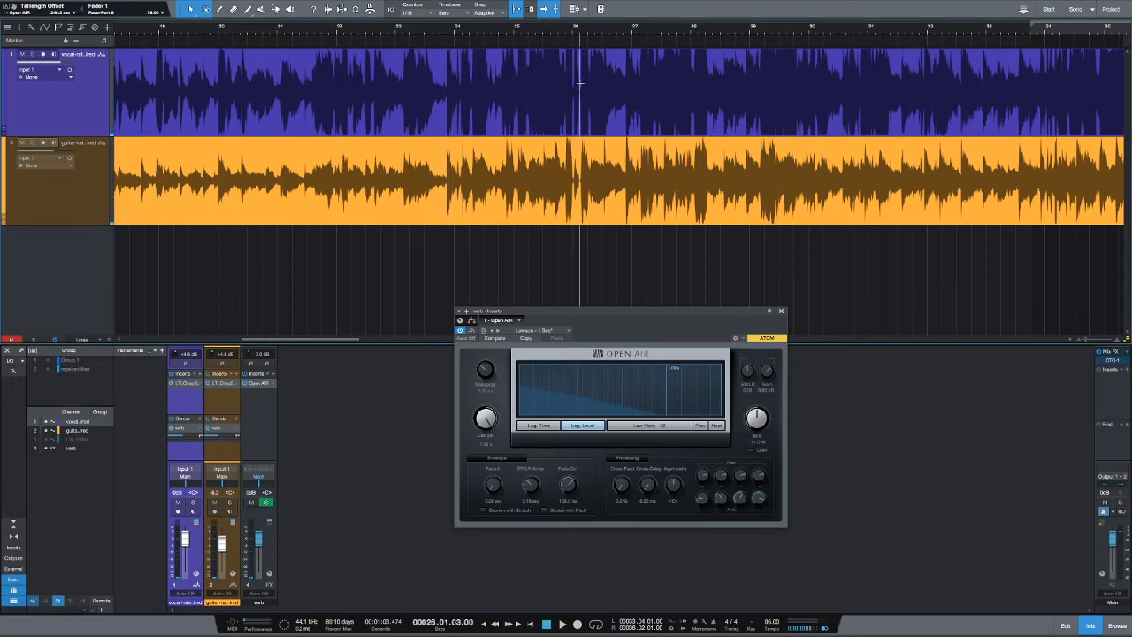
# - Select the vocal from bar 26 to the end of bar 29 as the loop range and audition the looped passage
pyautogui.moveTo(573, 84); pyautogui.dragTo(796, 96)
pyautogui.press('p')
pyautogui.press('space')
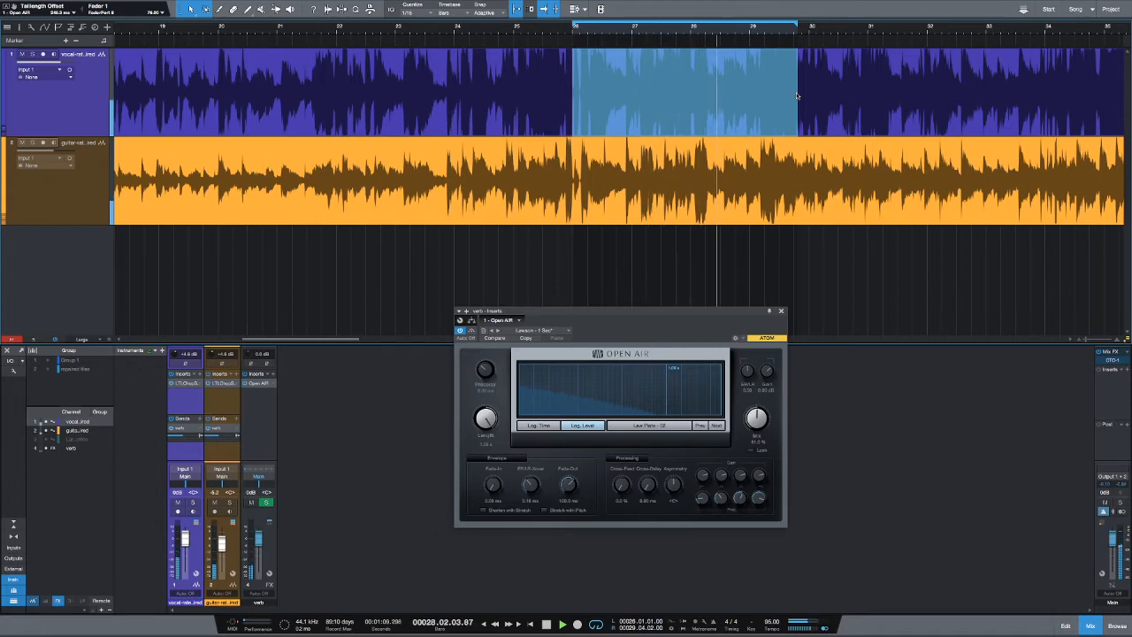
pyautogui.press('space')
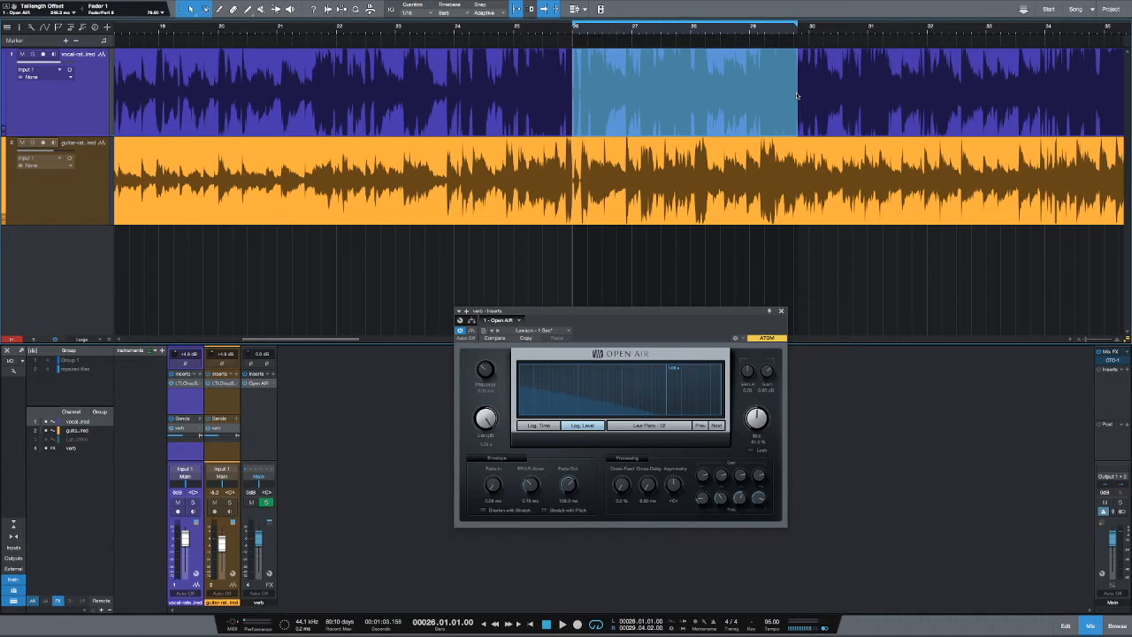
# - Insert SSL Native Bus Compressor v6 on the Main output and reposition its window clear of the channels
pyautogui.moveTo(680, 313); pyautogui.dragTo(642, 309)
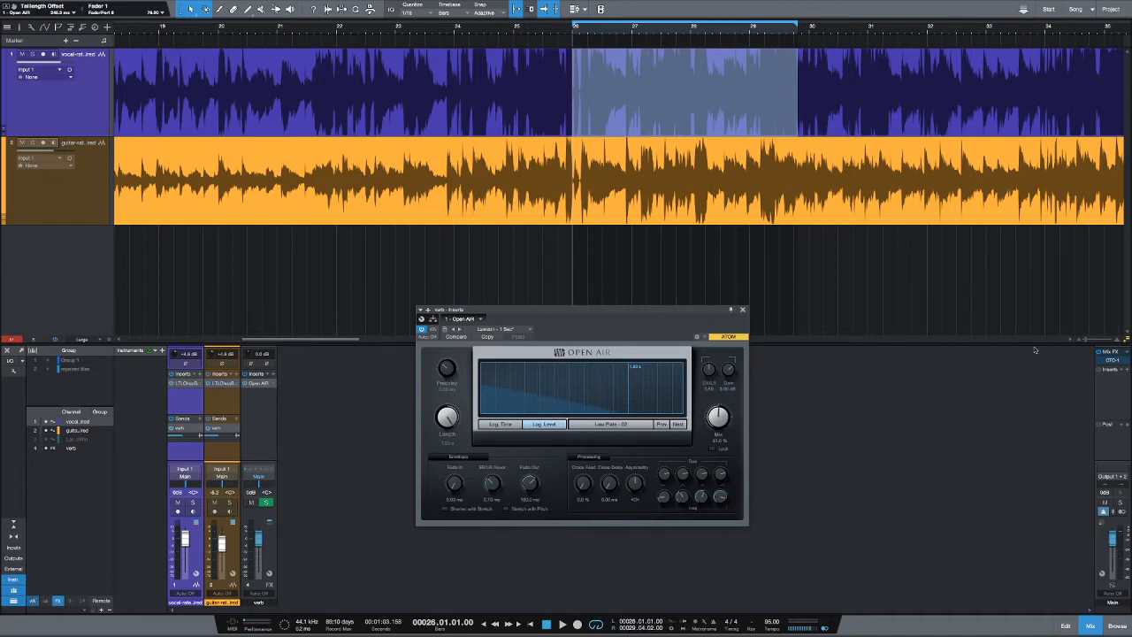
pyautogui.click(1127, 370)
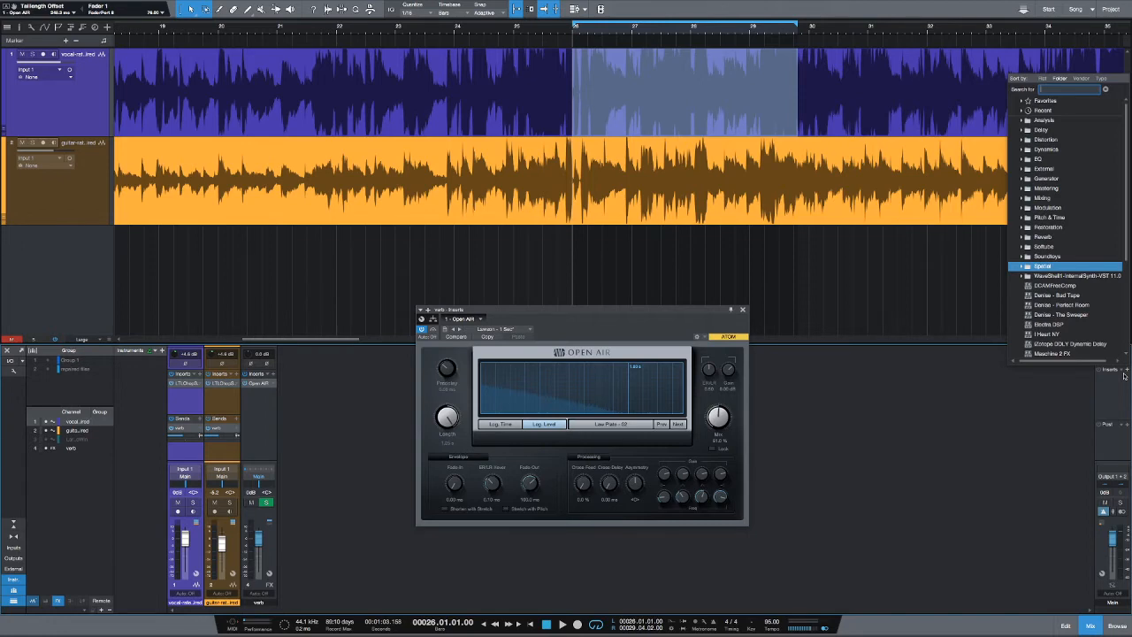
pyautogui.write('ssl')
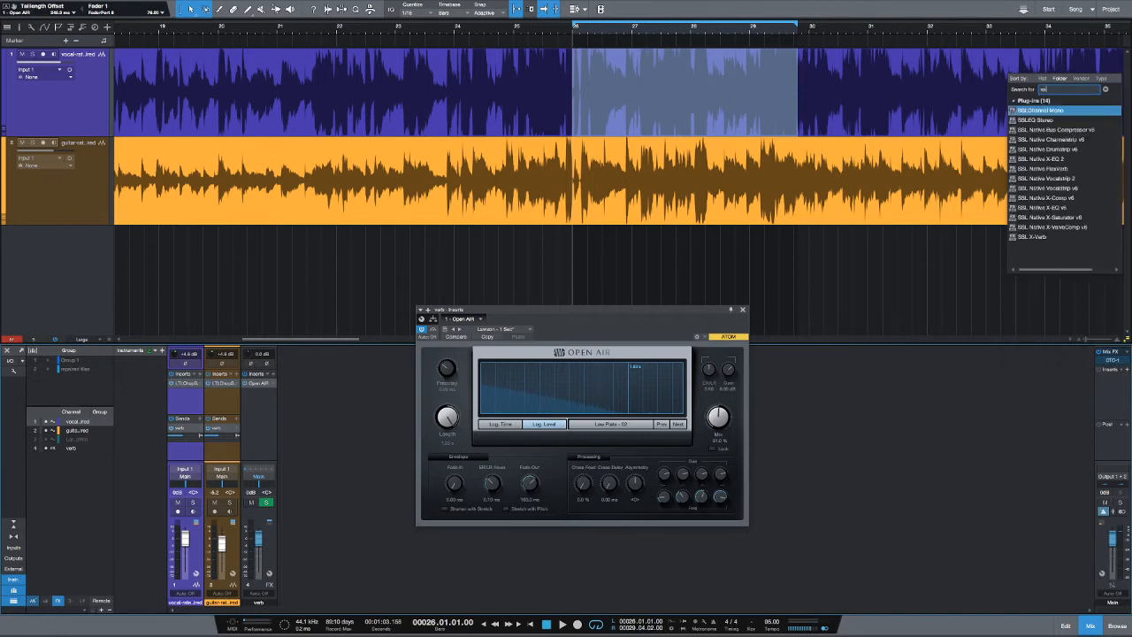
pyautogui.click(1069, 130)
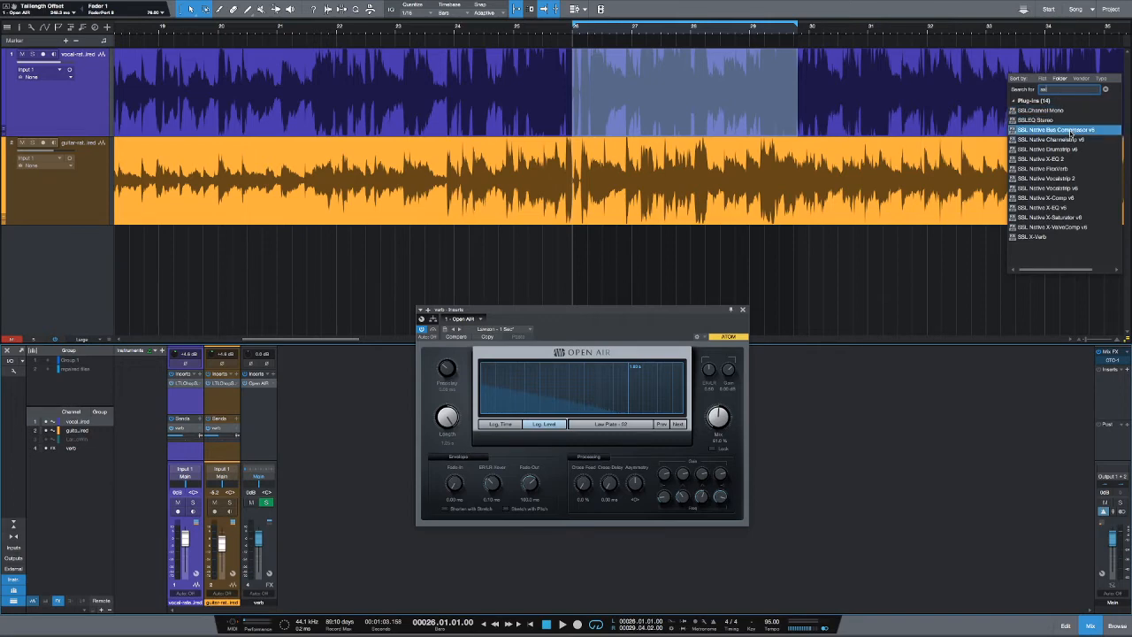
pyautogui.doubleClick(1072, 134)
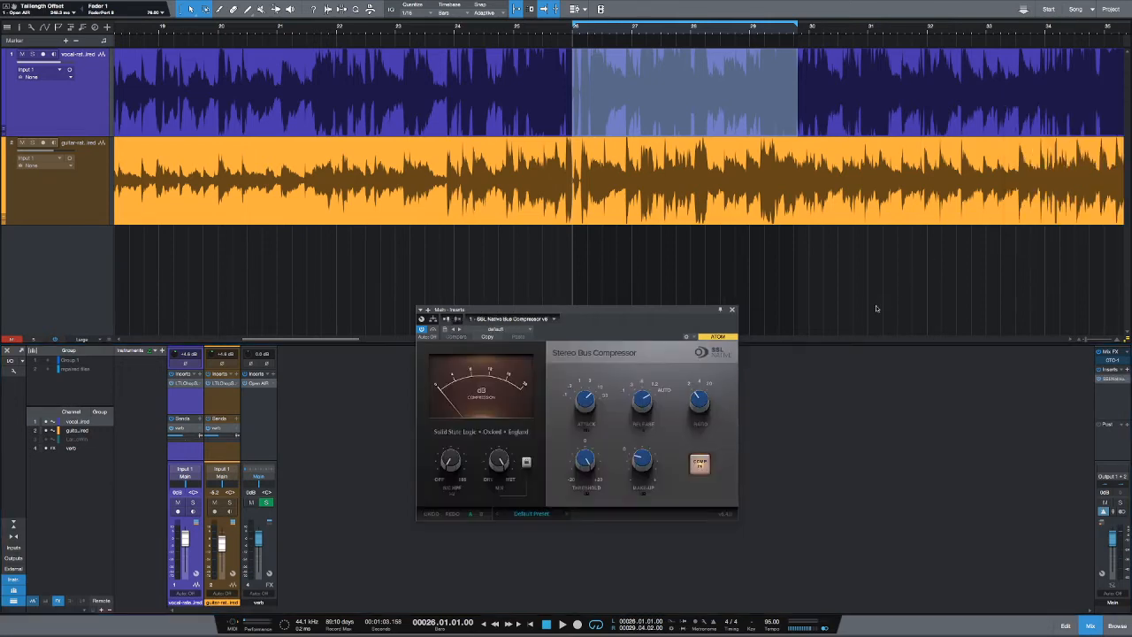
pyautogui.moveTo(669, 315); pyautogui.dragTo(761, 296)
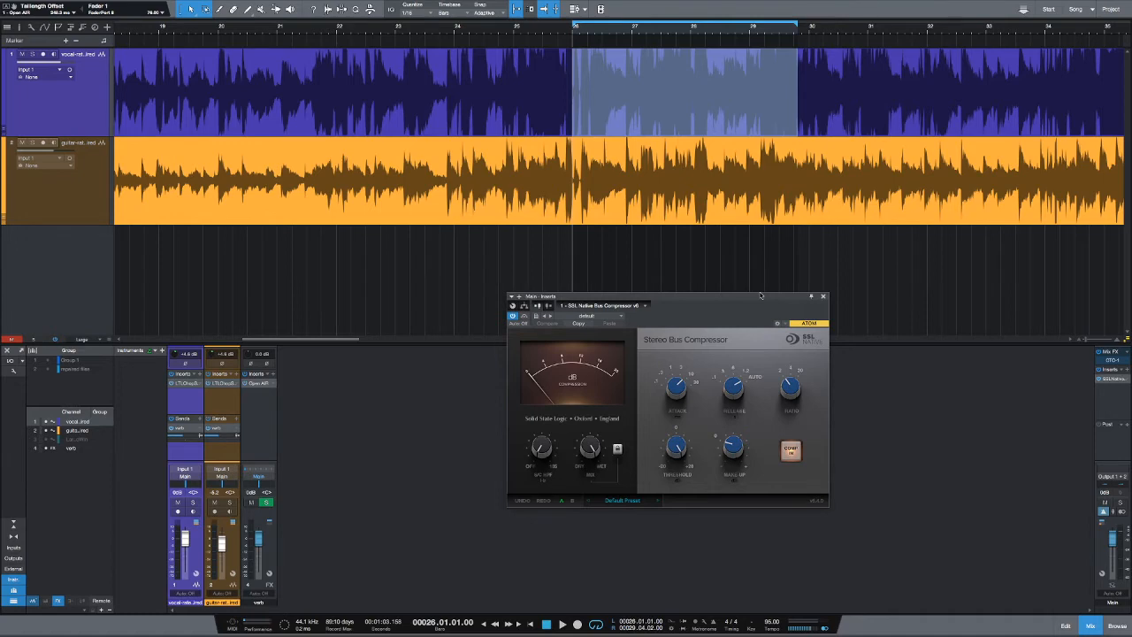
# - While looping, set the bus compressor to 3 ms attack, 0.3 s release, about 13 dB threshold, and a sidechain high-pass near 90 Hz
pyautogui.press('space')
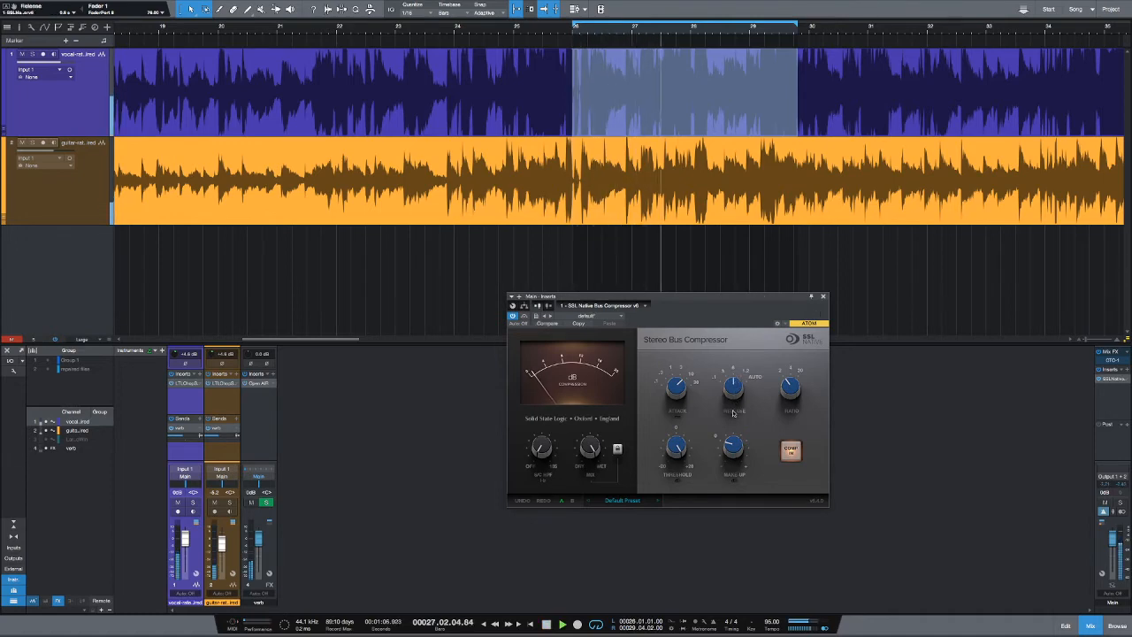
pyautogui.moveTo(733, 413); pyautogui.dragTo(733, 431)
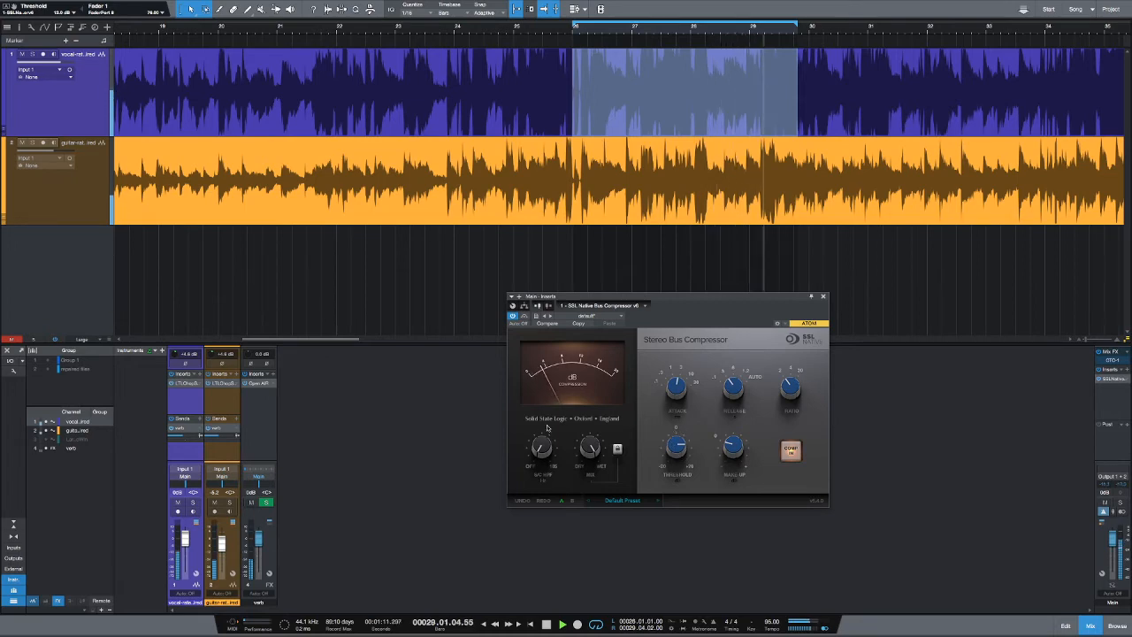
pyautogui.moveTo(541, 459); pyautogui.dragTo(544, 458)
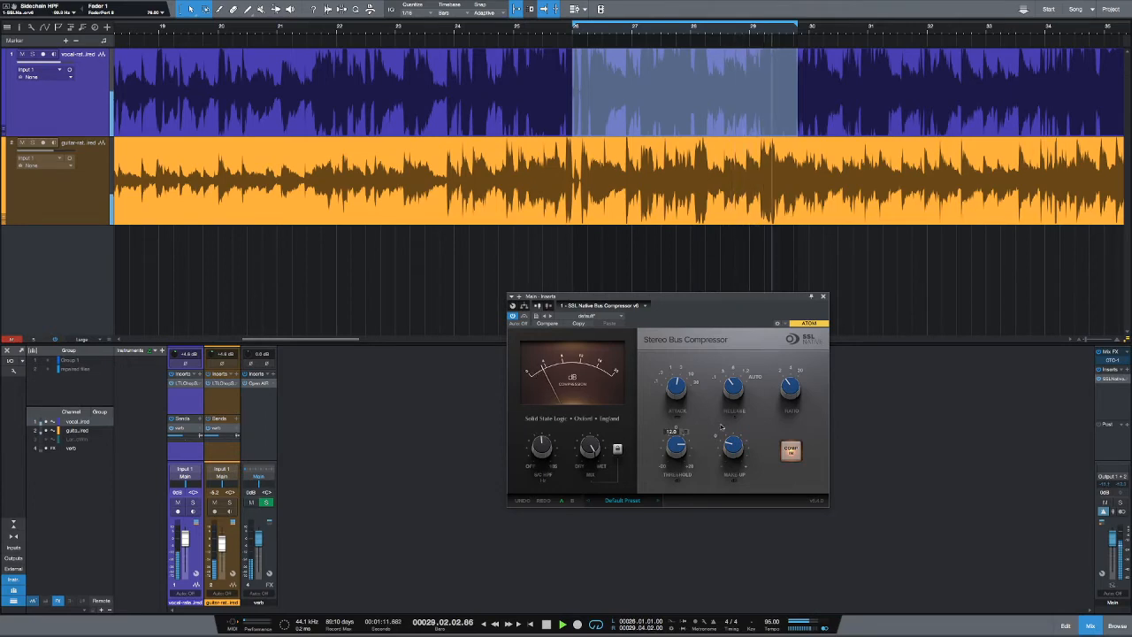
pyautogui.moveTo(740, 446)
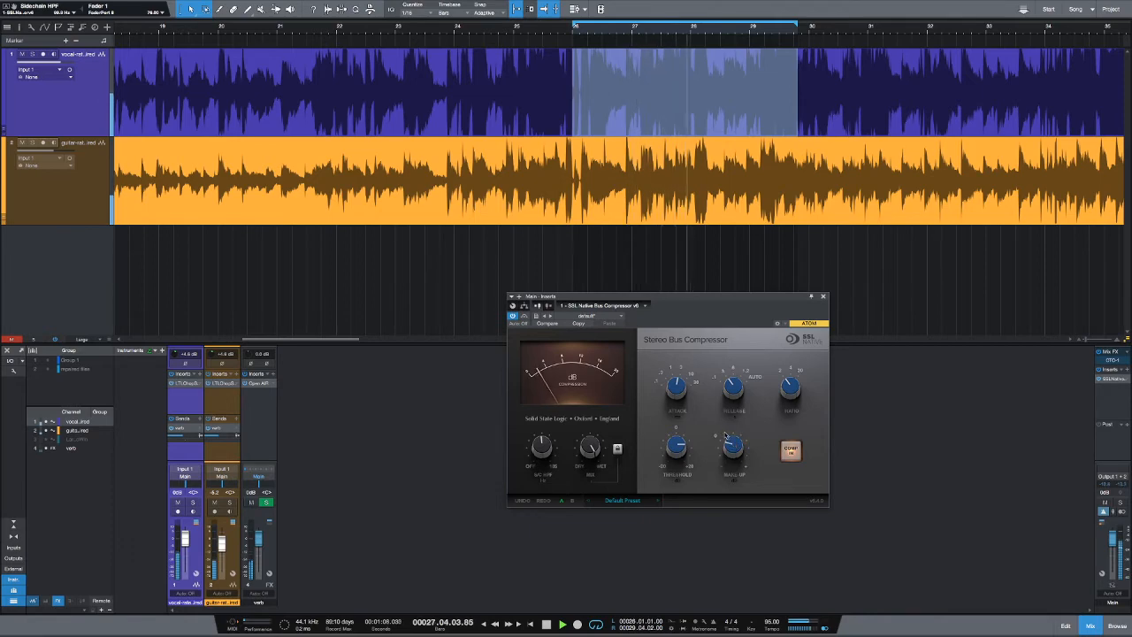
# - Compare the mix with bus compression off and on, try a 10 ms attack against 3 ms, and stop playback
pyautogui.click(791, 452)
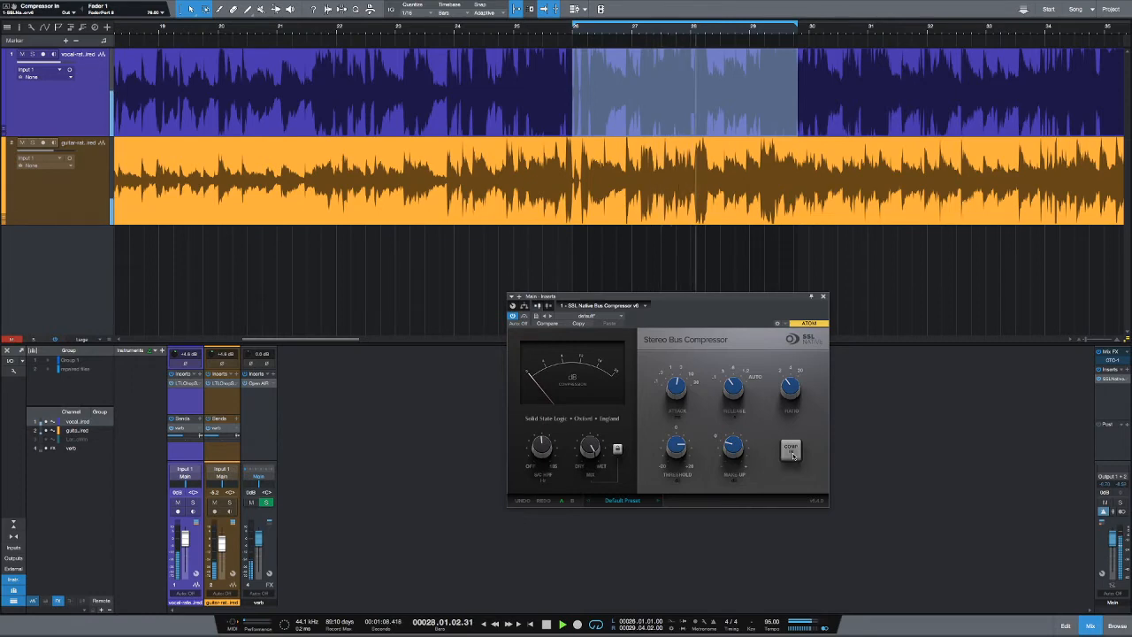
pyautogui.click(791, 451)
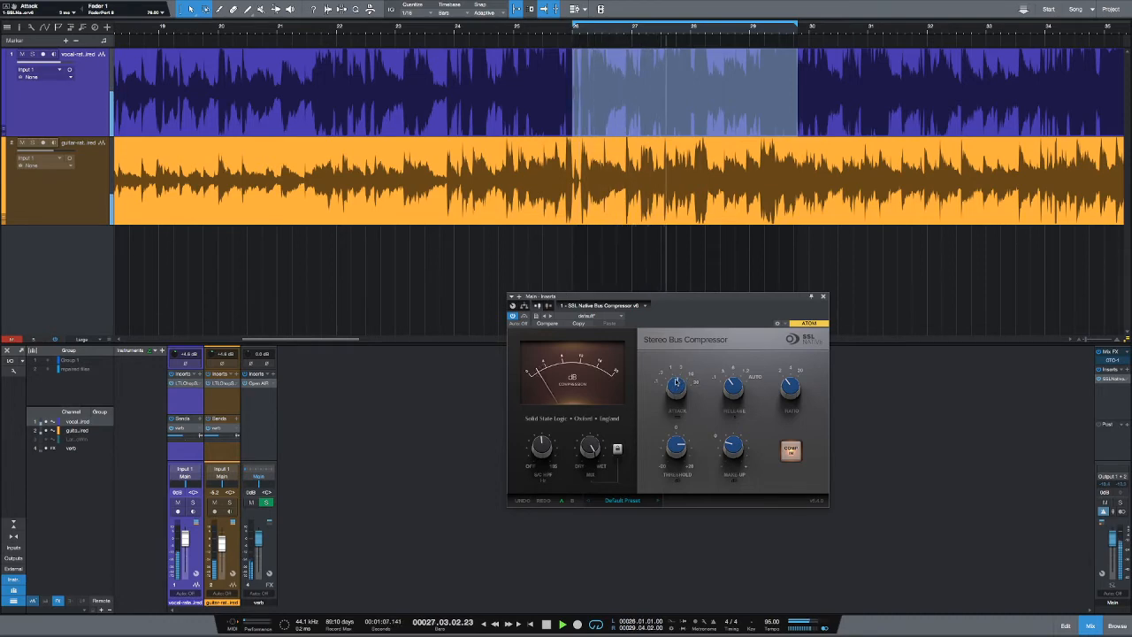
pyautogui.moveTo(676, 388); pyautogui.dragTo(678, 370)
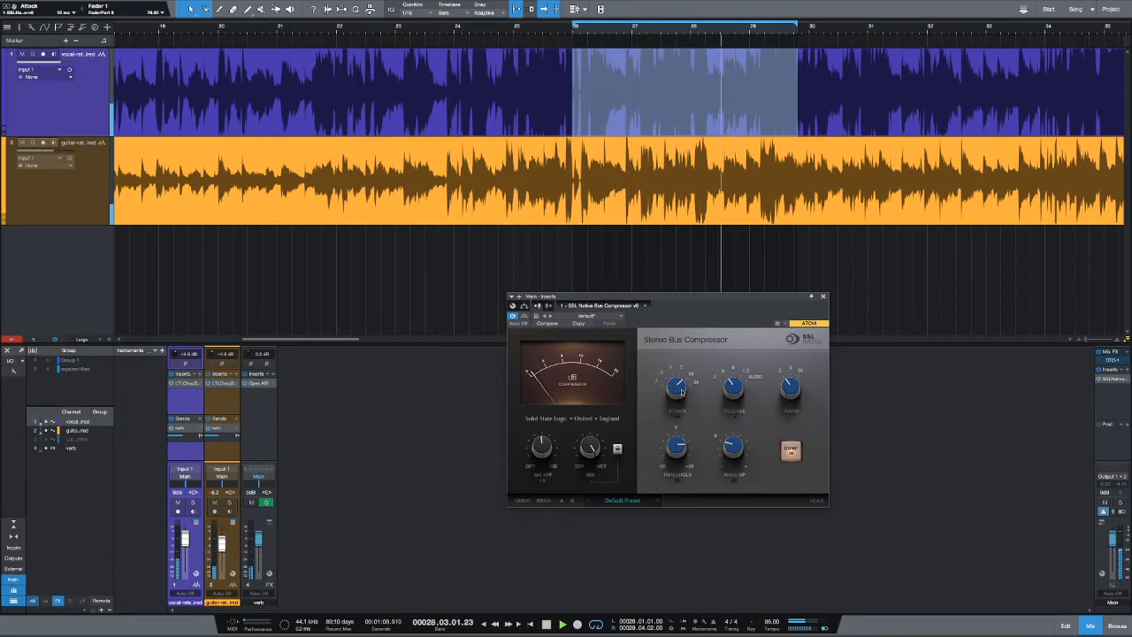
pyautogui.press('space')
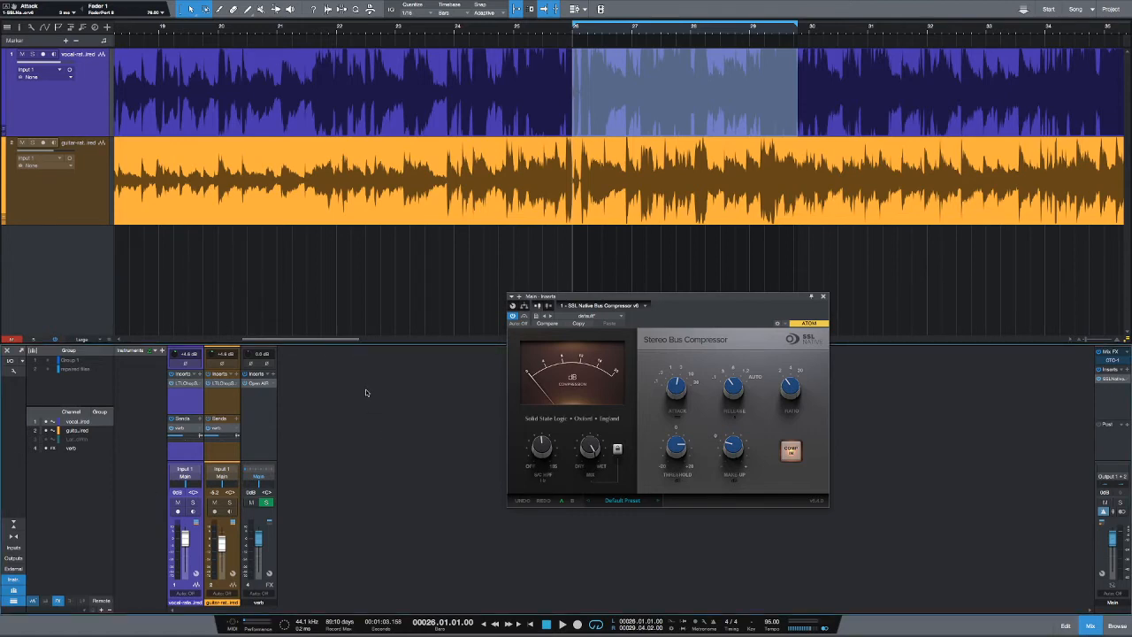
# - Route the vocal and guitar channels to a new shared bus and name it "vocal and gtr"
pyautogui.click(214, 409)
pyautogui.keyDown('ctrl'); pyautogui.click(196, 408); pyautogui.keyUp('ctrl')
pyautogui.rightClick(194, 406)
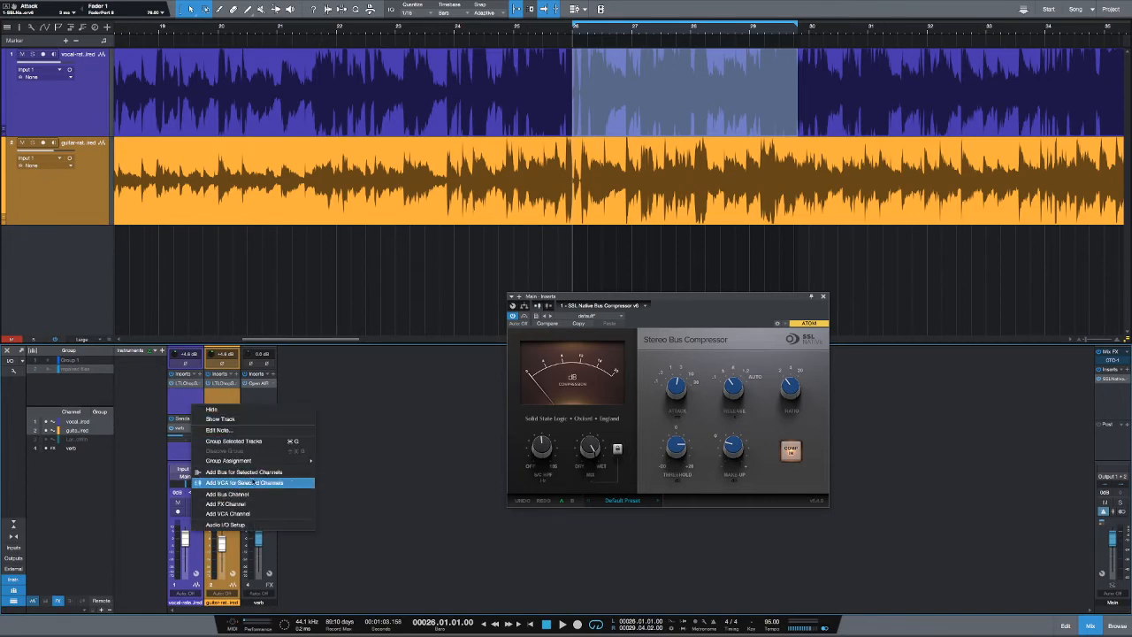
pyautogui.click(277, 473)
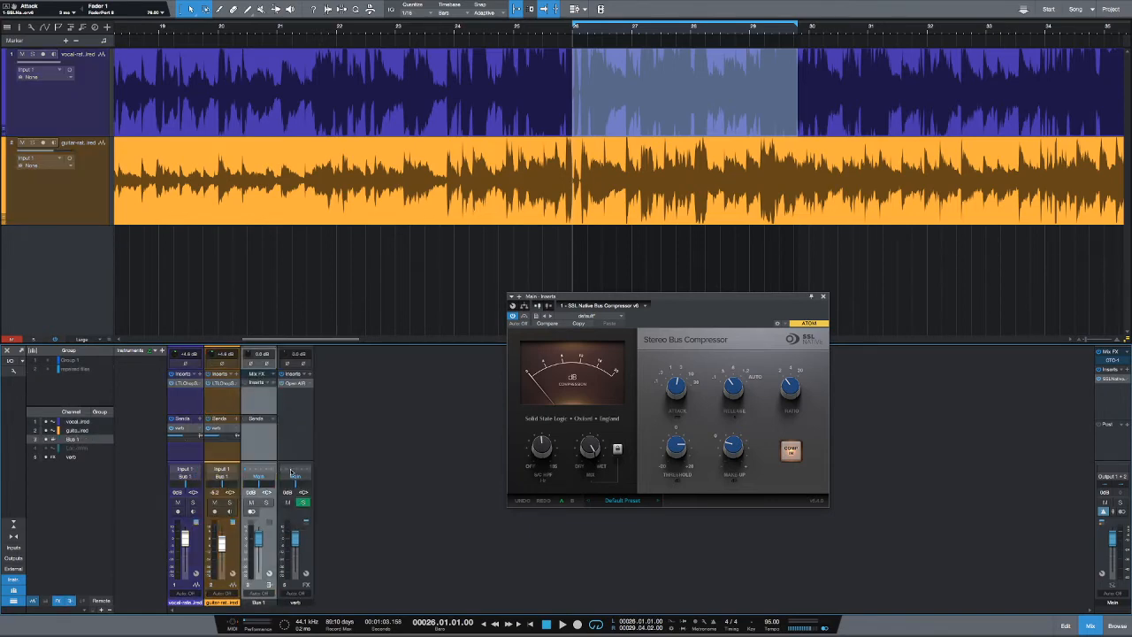
pyautogui.doubleClick(257, 602)
pyautogui.write('vocal and gtr')
pyautogui.press('Return')
# - Insert the 6030 Ultimate Comp compressor on the "vocal and gtr" bus
pyautogui.click(275, 385)
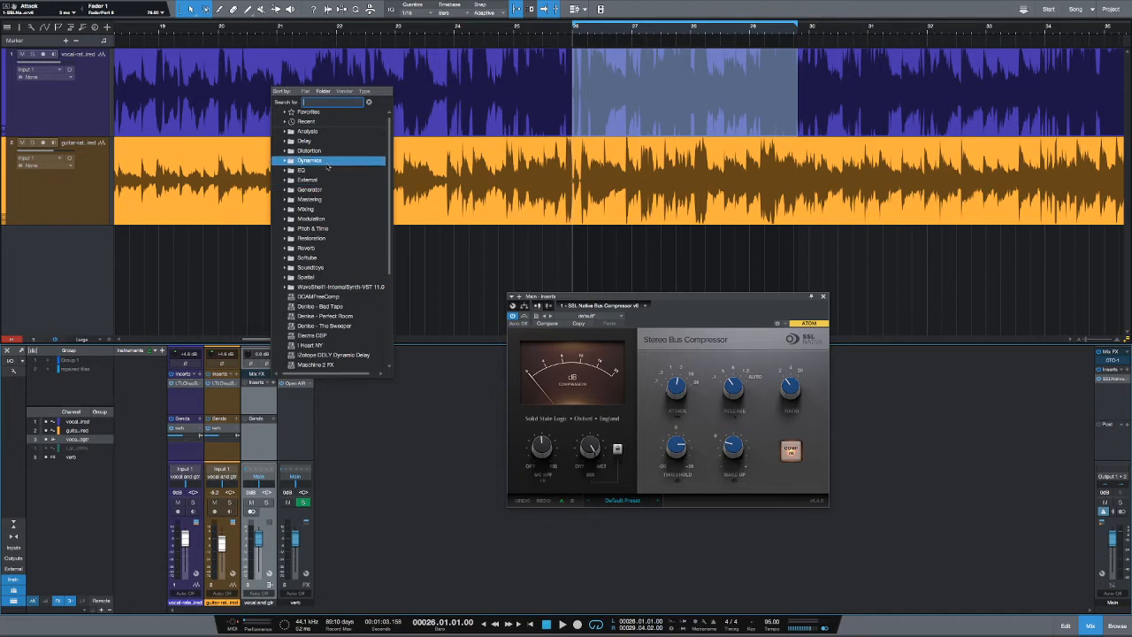
pyautogui.click(326, 161)
pyautogui.scroll(-3, 341, 235)
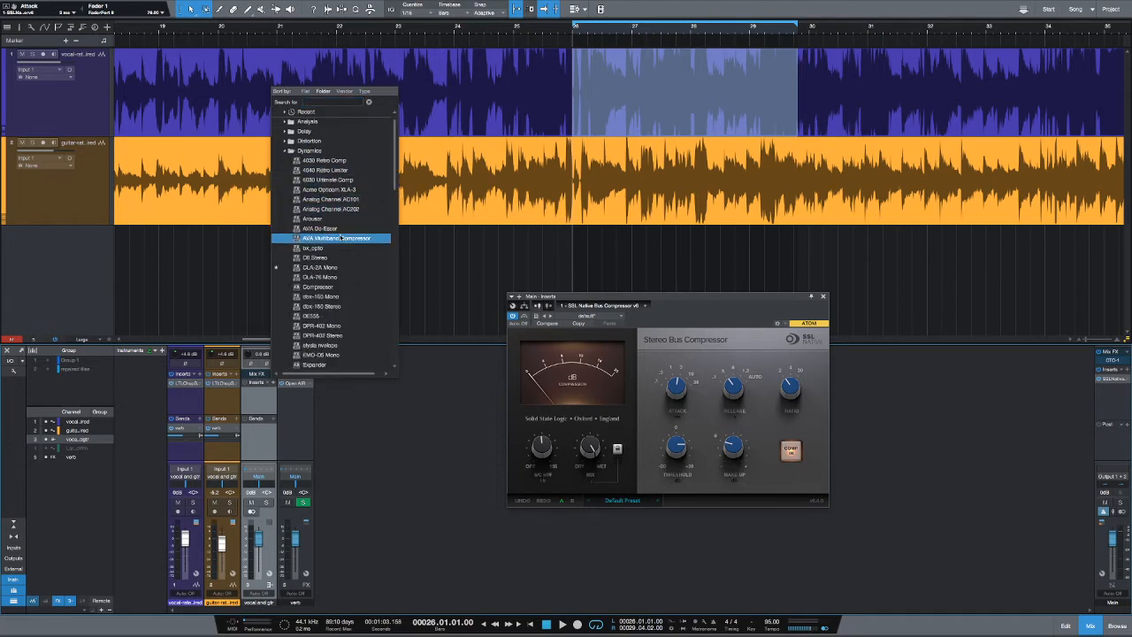
pyautogui.scroll(-3, 341, 241)
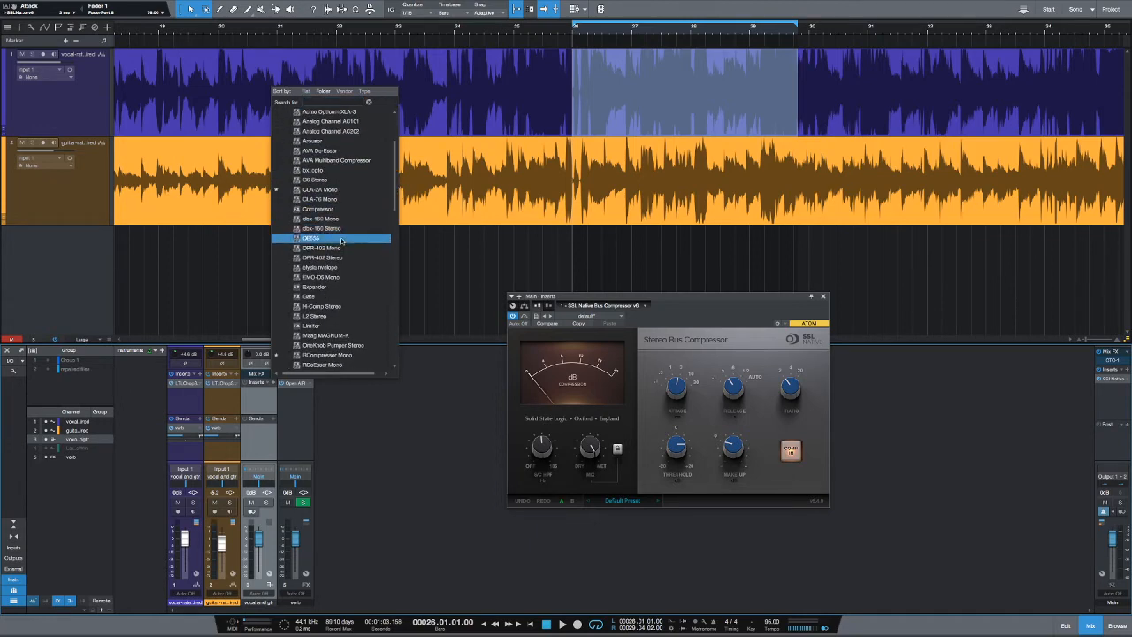
pyautogui.scroll(4, 345, 249)
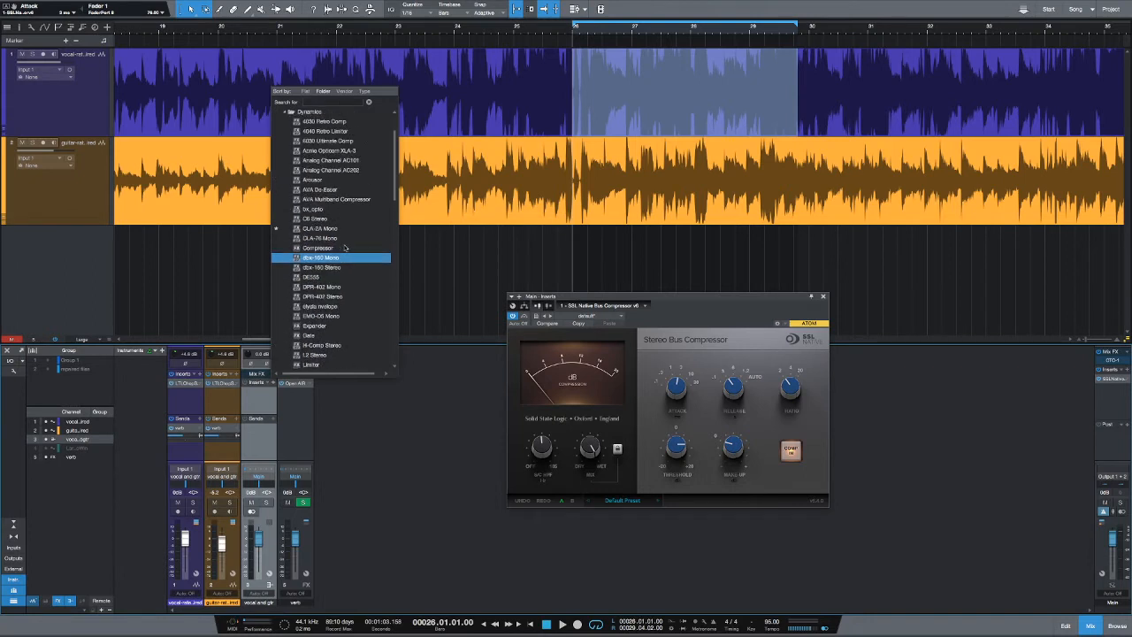
pyautogui.scroll(1, 345, 249)
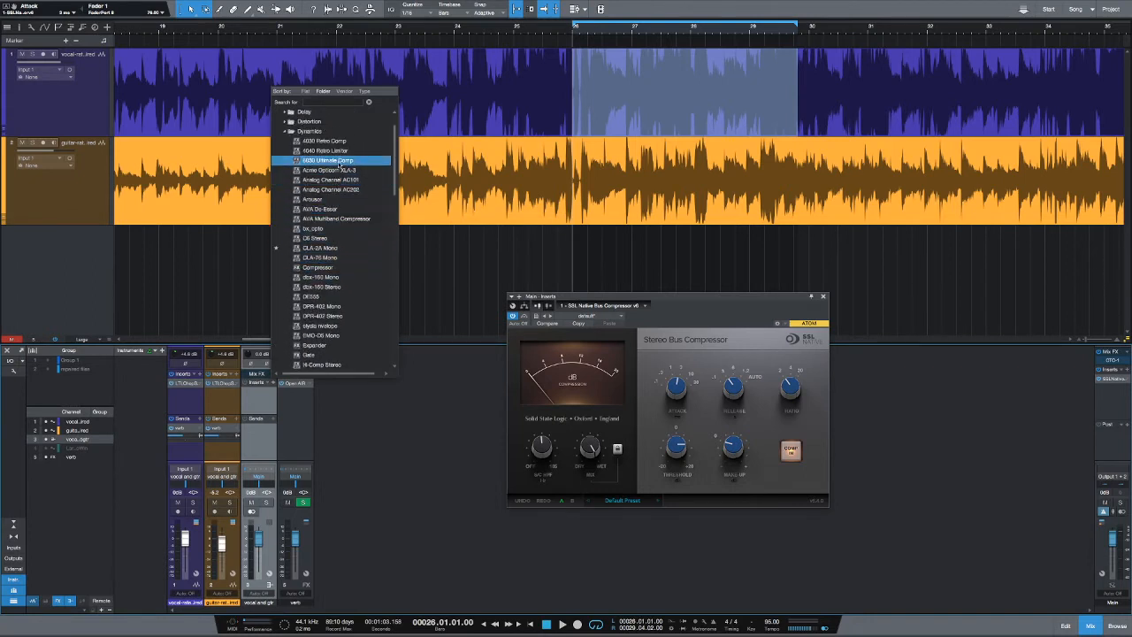
pyautogui.click(338, 161)
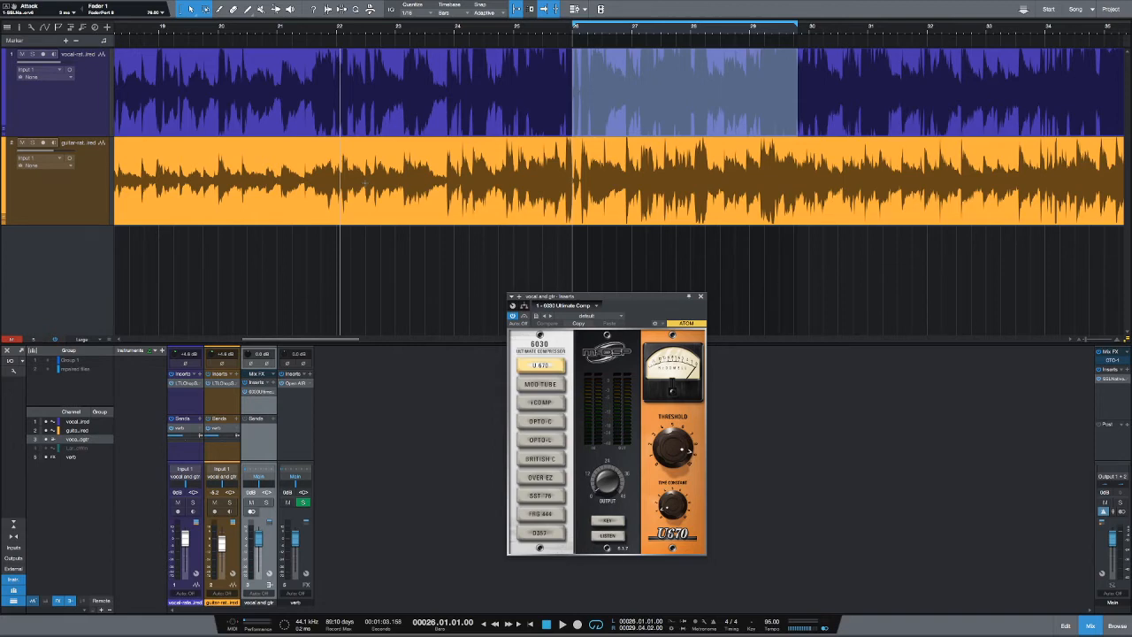
# - Examine the 6030 Ultimate Comp's compressor models one by one, from Mod Tube through D357
pyautogui.click(541, 384)
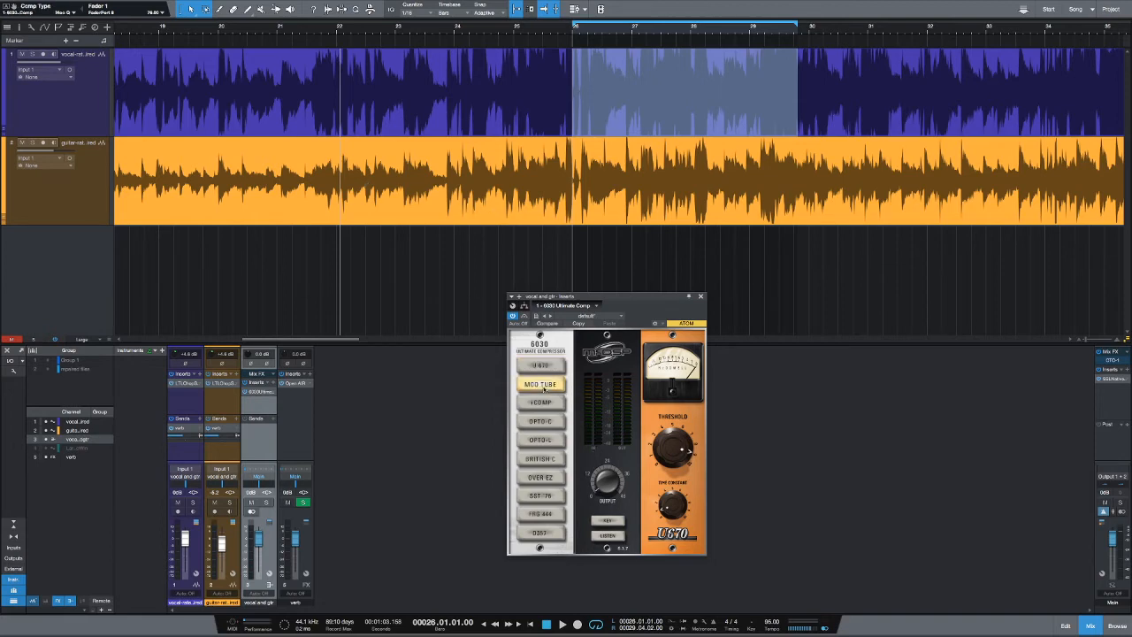
pyautogui.click(541, 402)
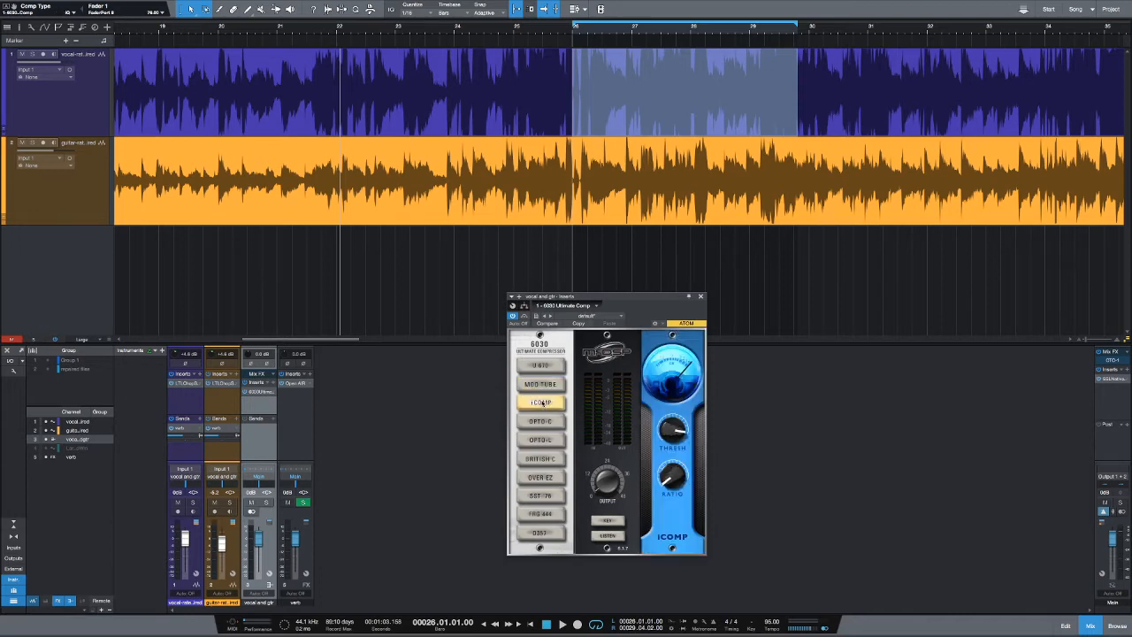
pyautogui.click(542, 421)
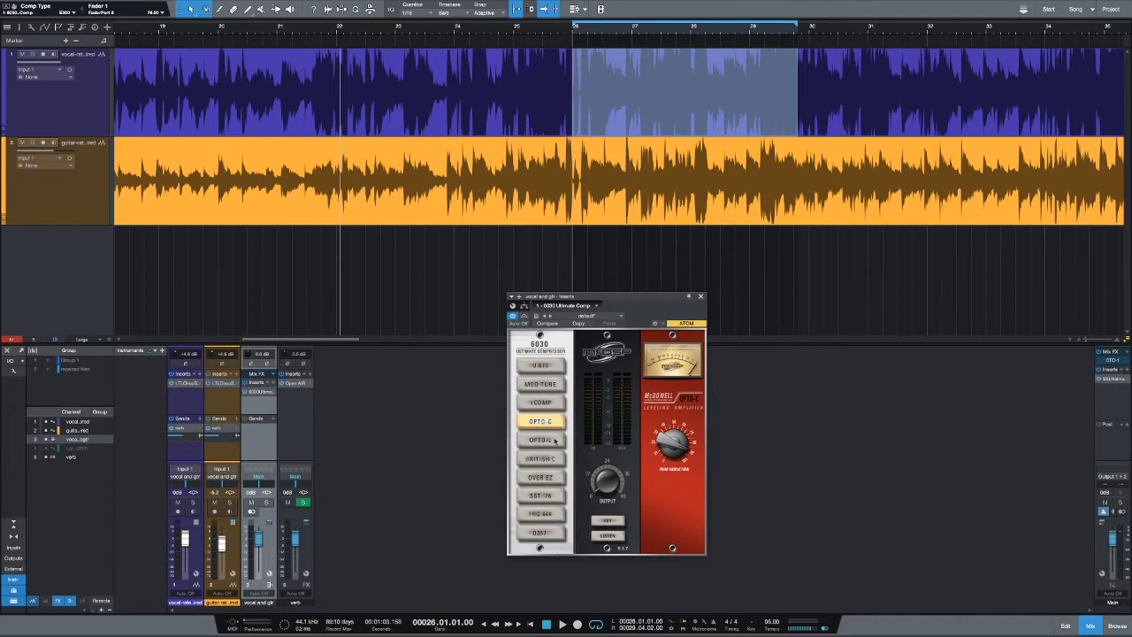
pyautogui.click(553, 439)
pyautogui.click(542, 459)
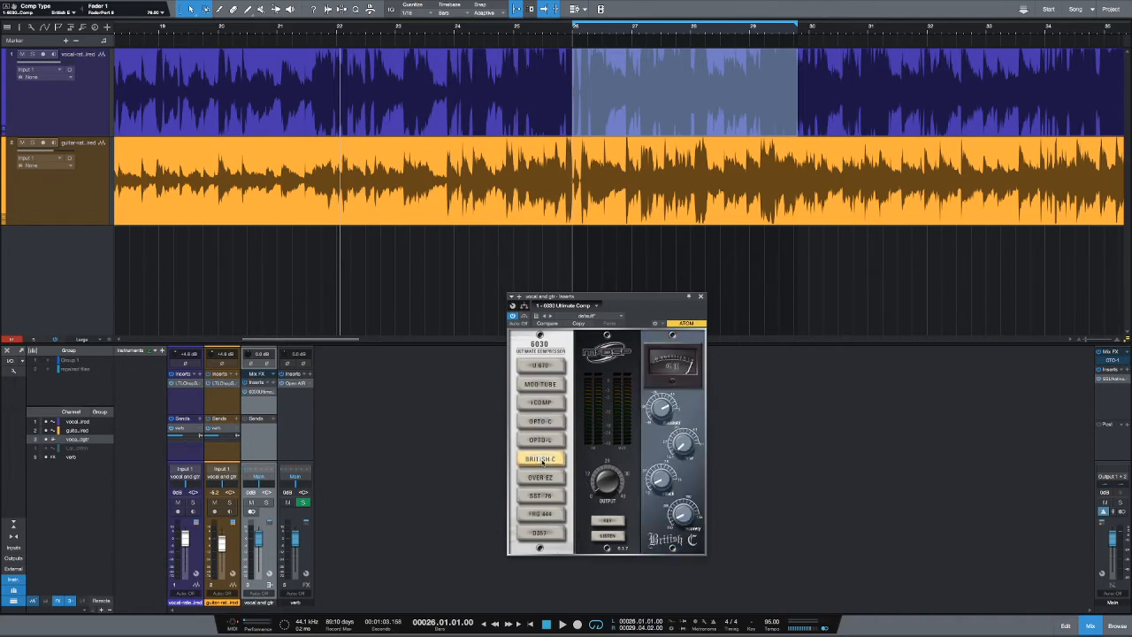
pyautogui.click(547, 478)
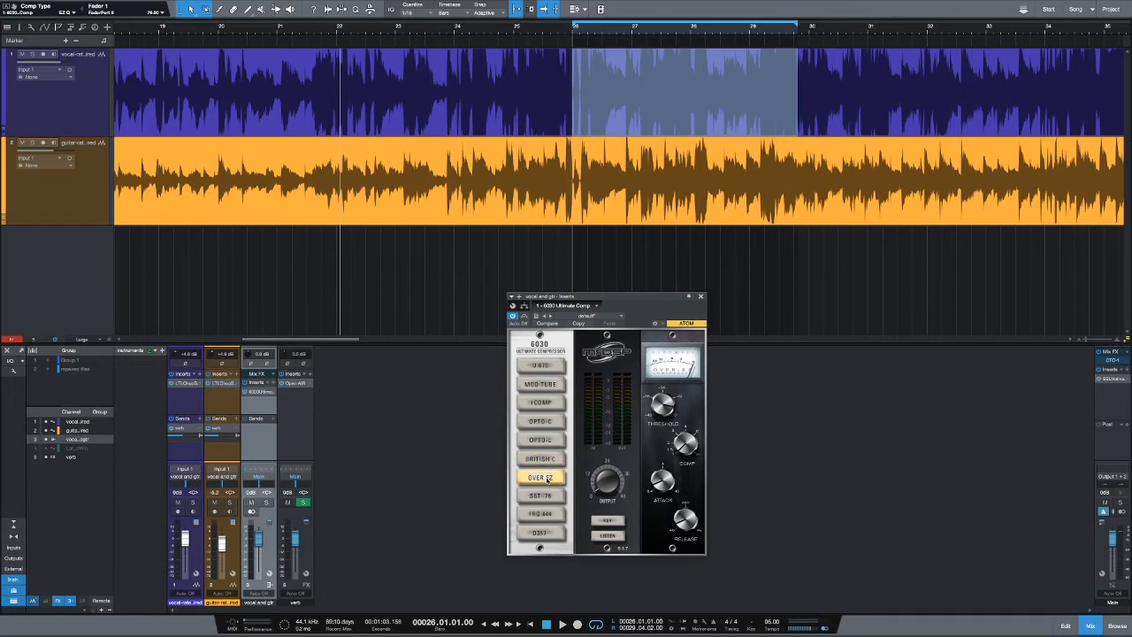
pyautogui.click(552, 494)
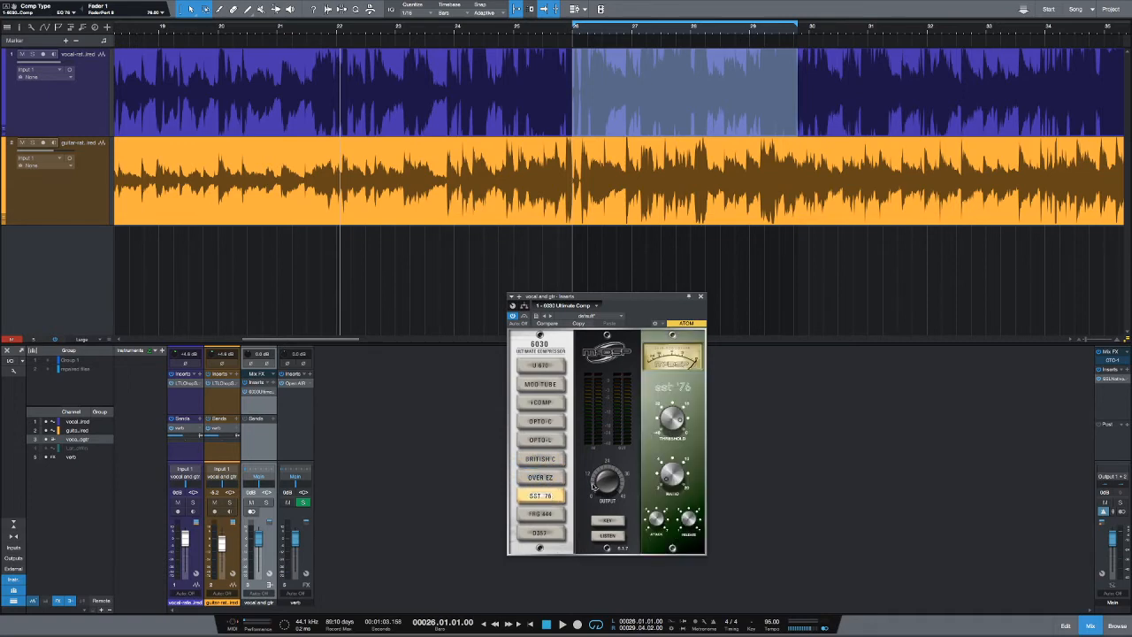
pyautogui.click(543, 515)
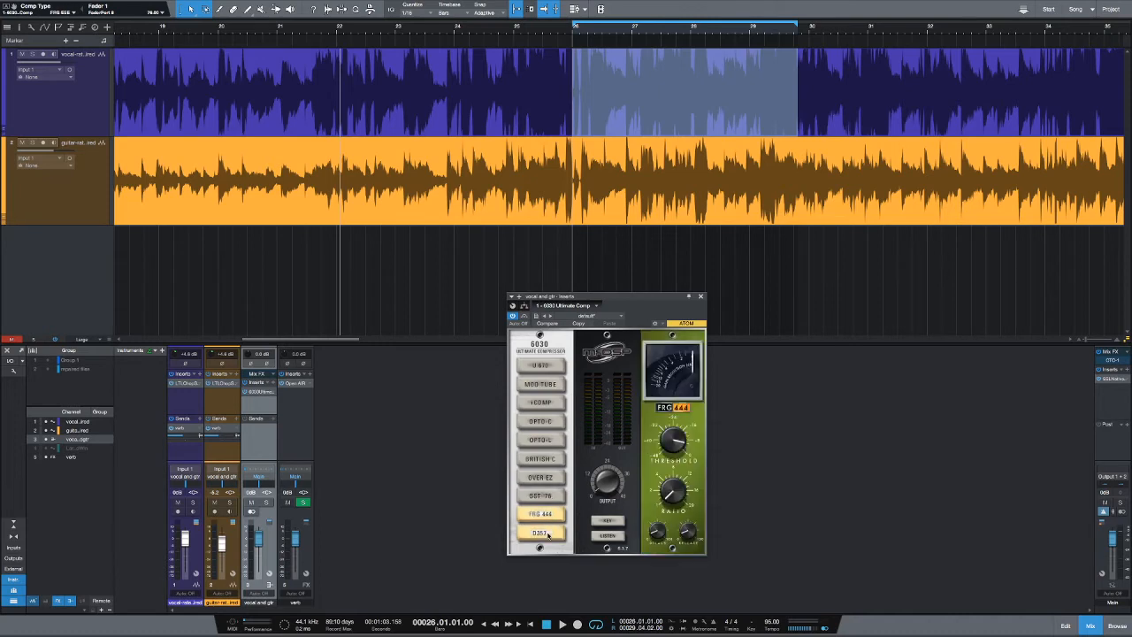
pyautogui.click(547, 533)
pyautogui.click(545, 514)
pyautogui.click(548, 533)
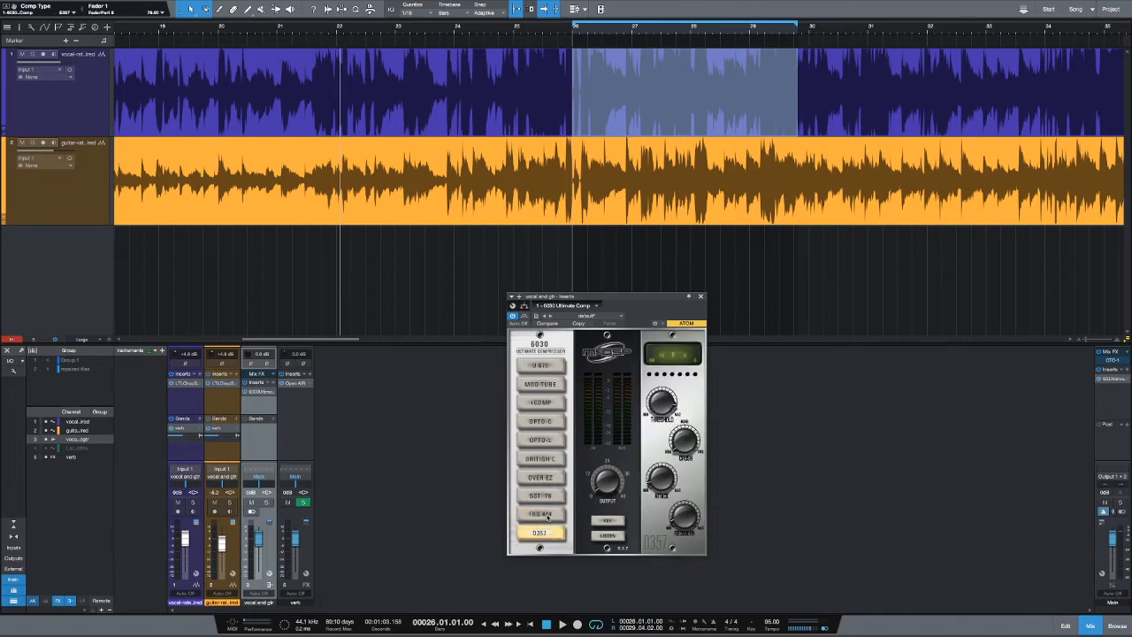
pyautogui.click(547, 516)
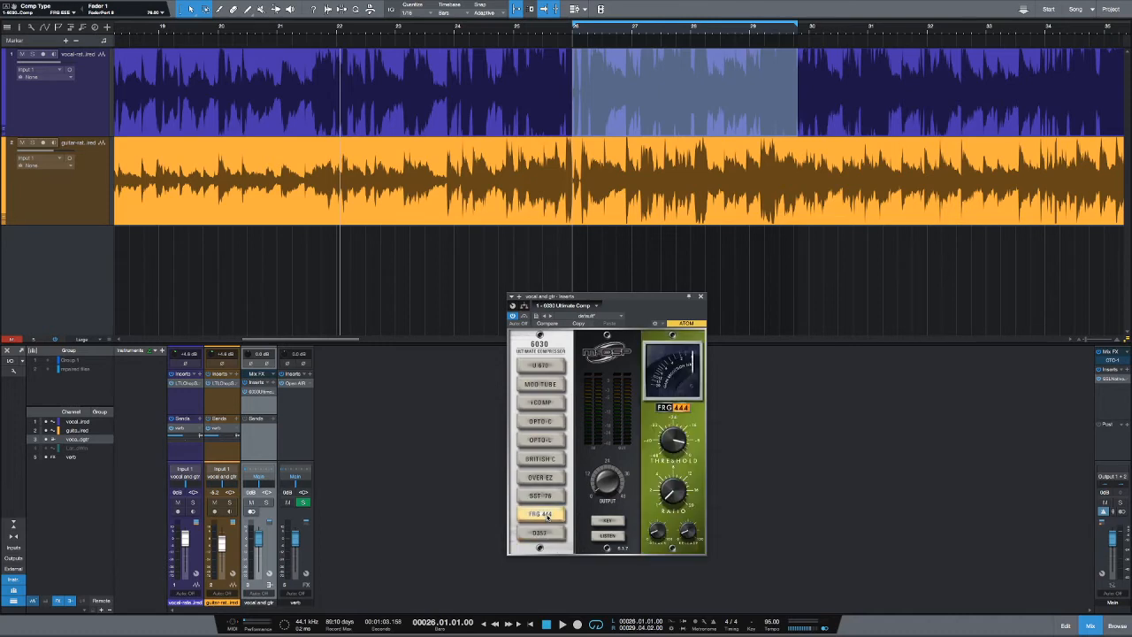
# - Compare the British C and Opto-C models and choose British C for the "vocal and gtr" bus compressor
pyautogui.click(537, 459)
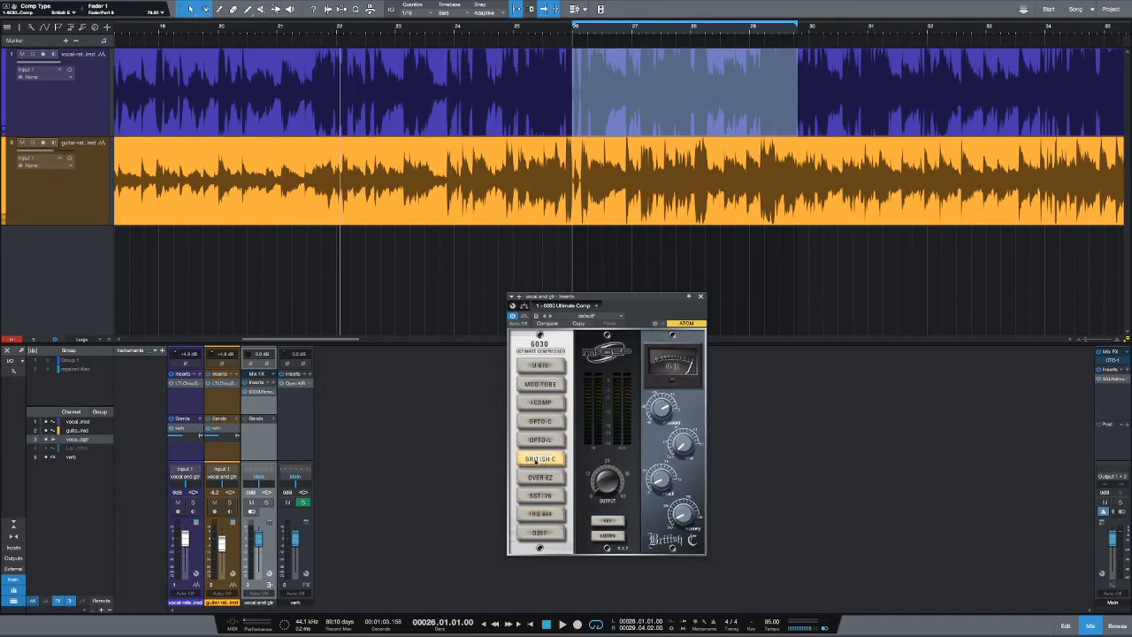
pyautogui.click(541, 422)
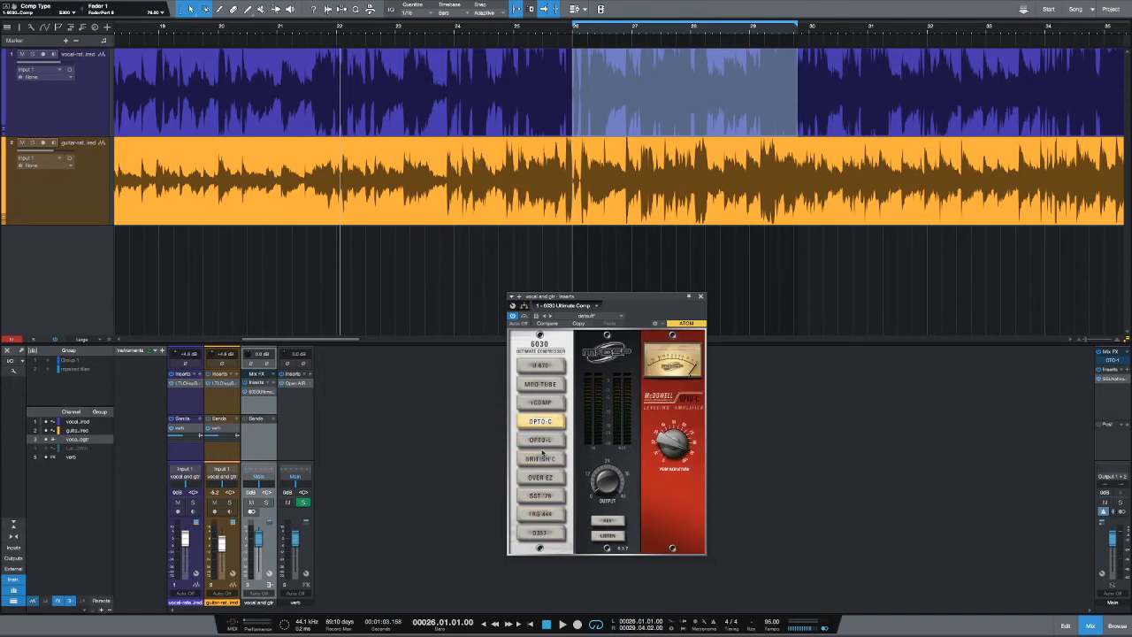
pyautogui.click(541, 458)
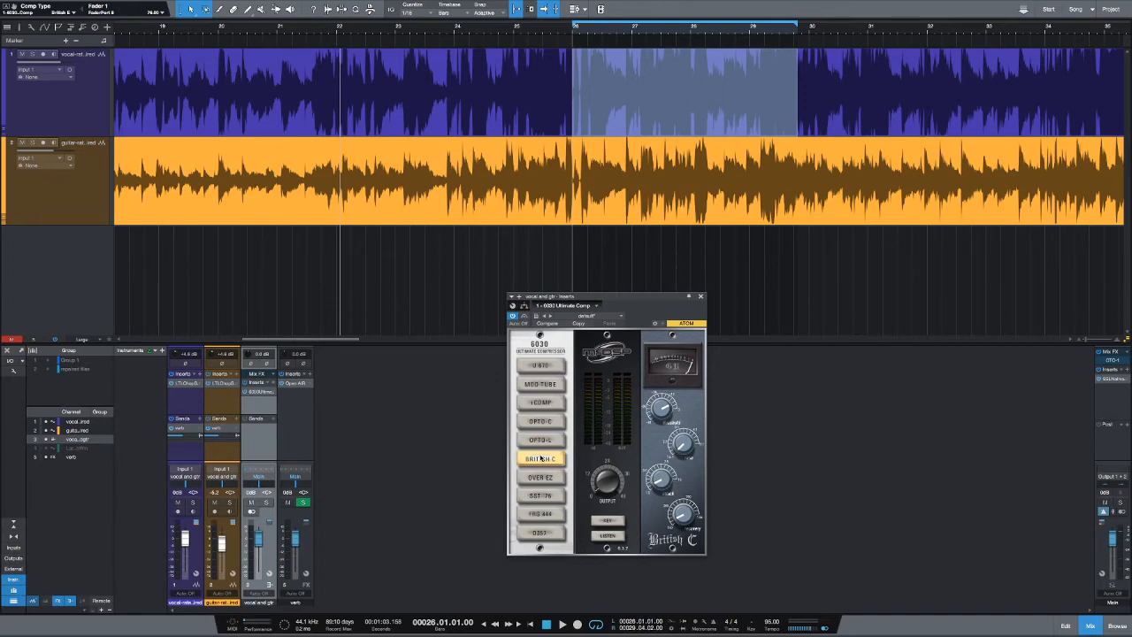
# - While looping, adjust the British C compressor's threshold on the "vocal and gtr" bus and stop playback
pyautogui.press('space')
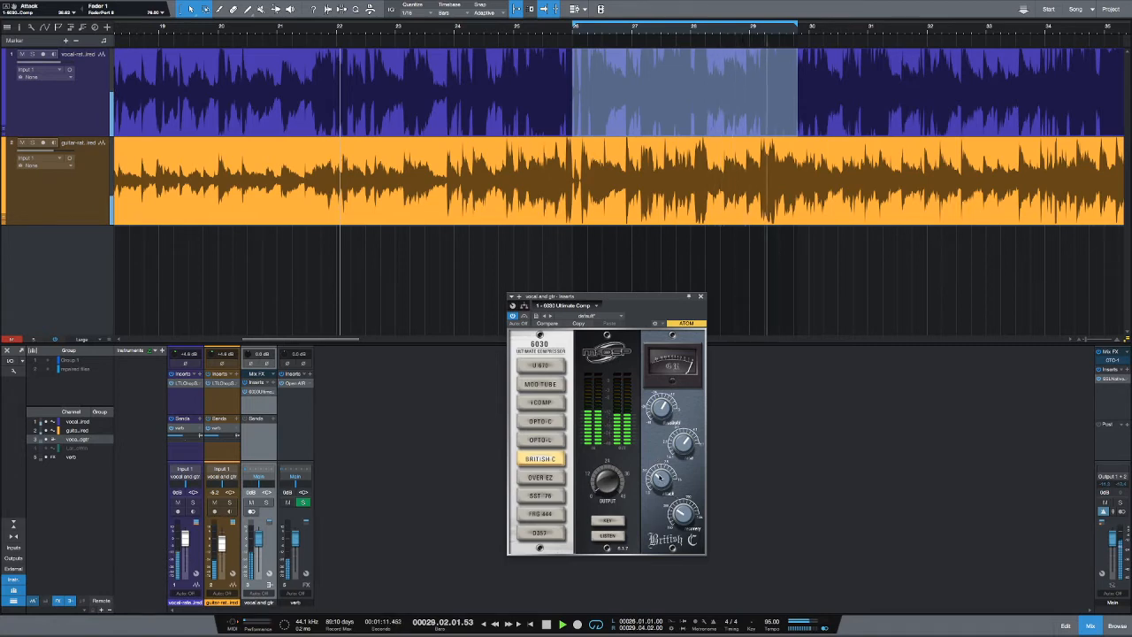
pyautogui.moveTo(664, 407); pyautogui.dragTo(662, 421)
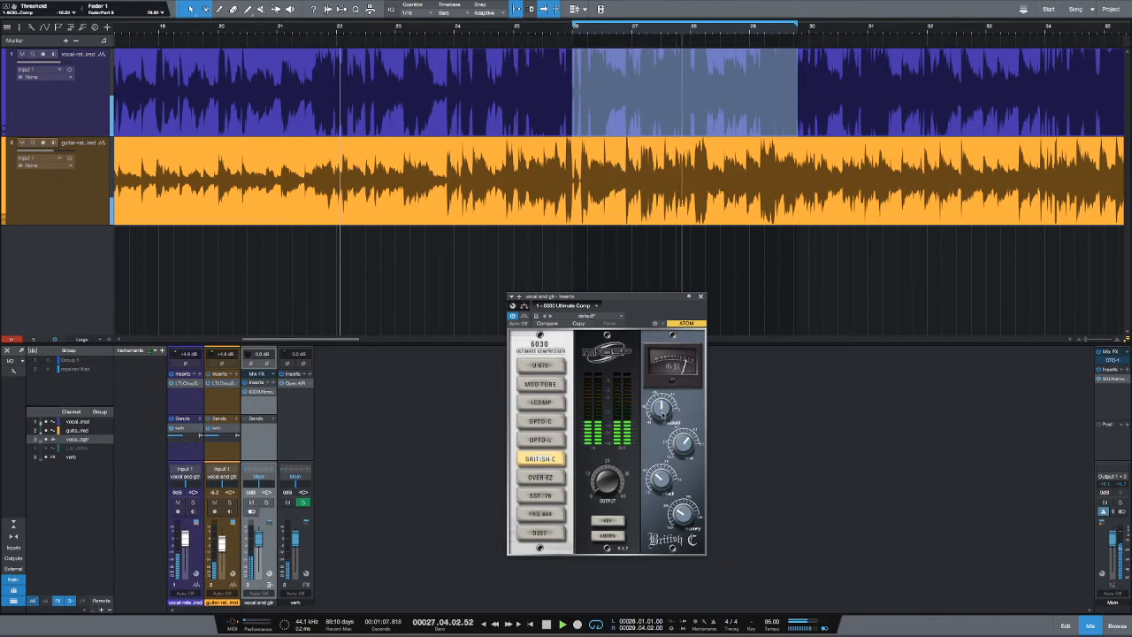
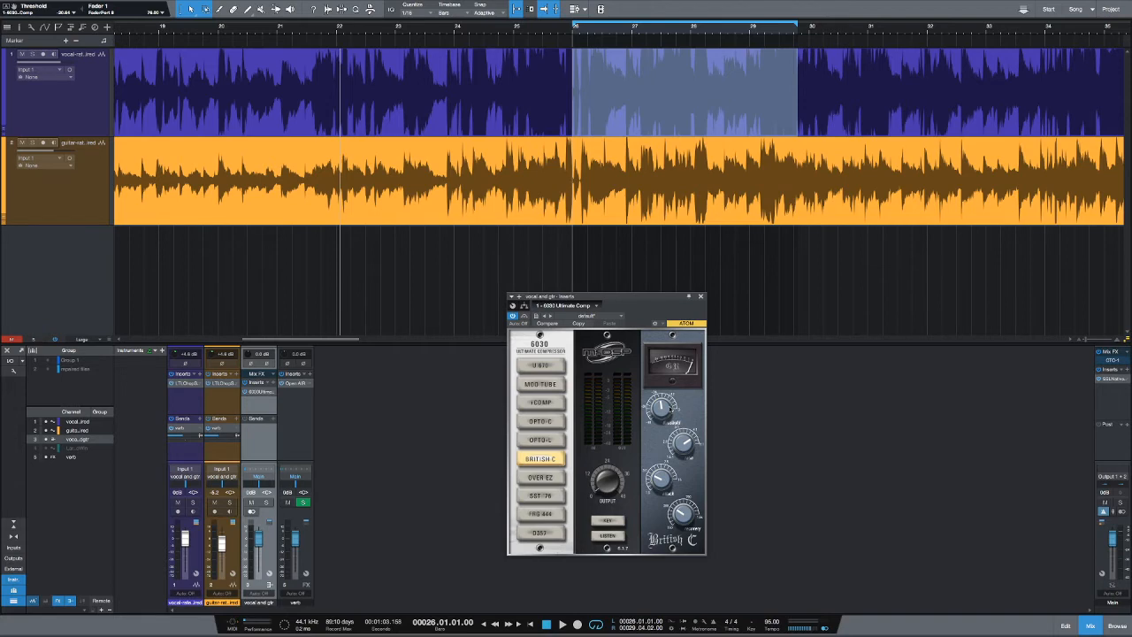
pyautogui.press('space')
pyautogui.press('space')
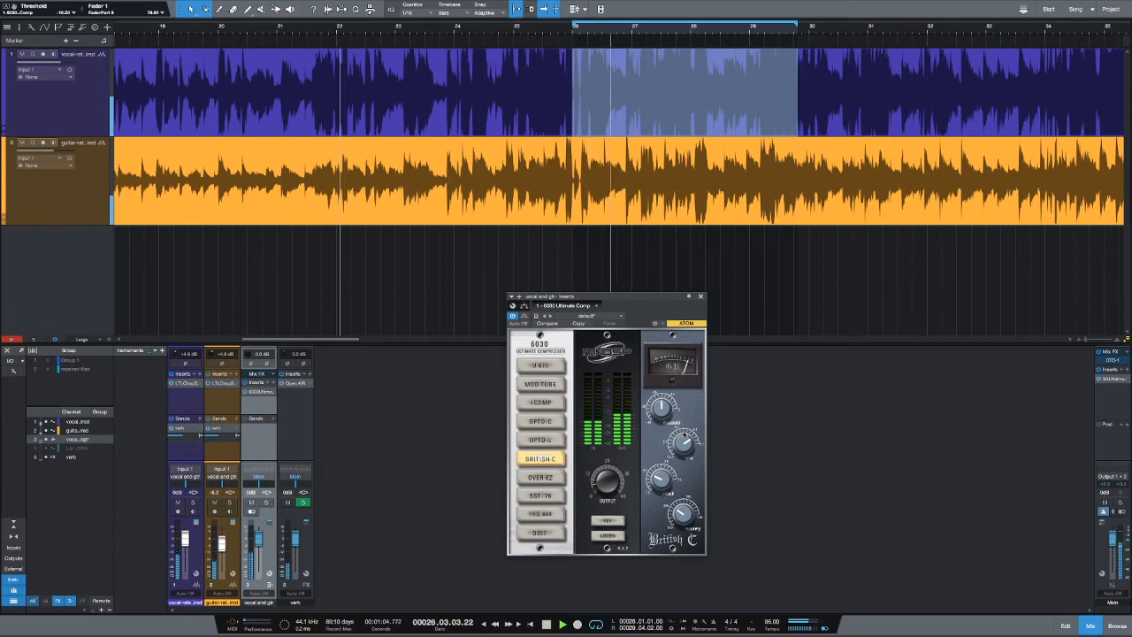
pyautogui.press('space')
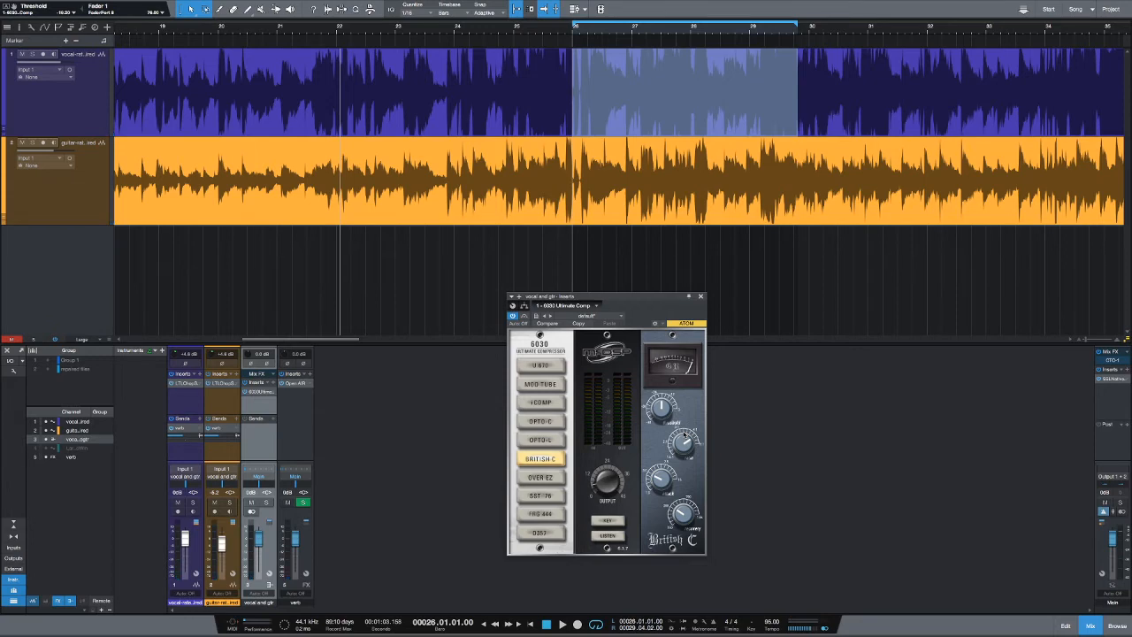
# - Set the Main output's SSL bus compressor threshold to about 10.6 dB and check it with a short playback
pyautogui.click(1115, 381)
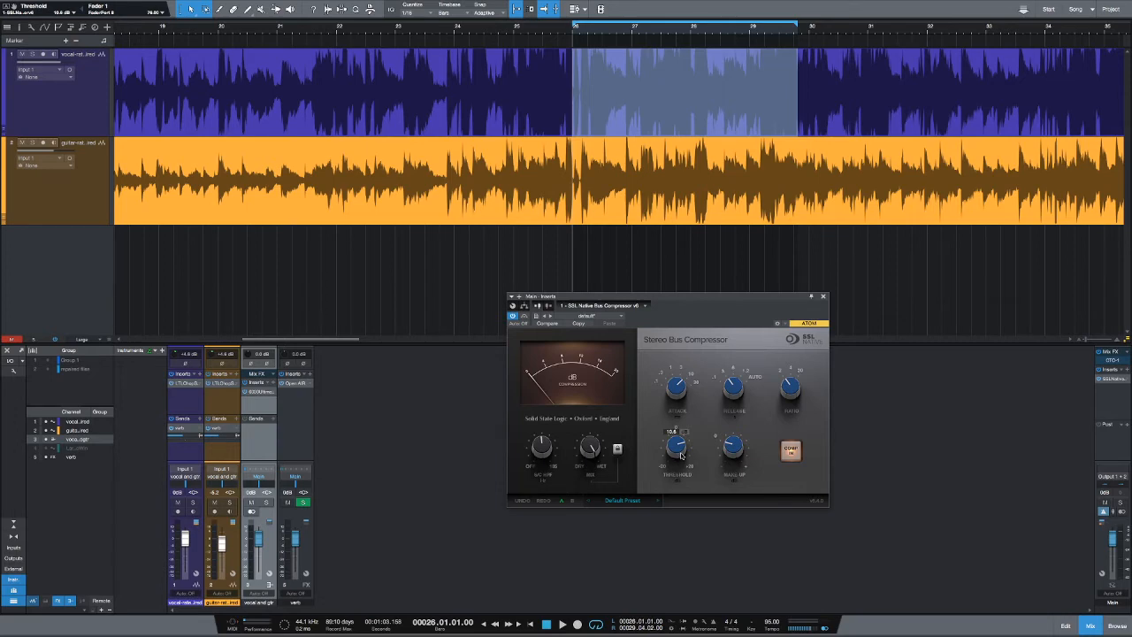
pyautogui.press('space')
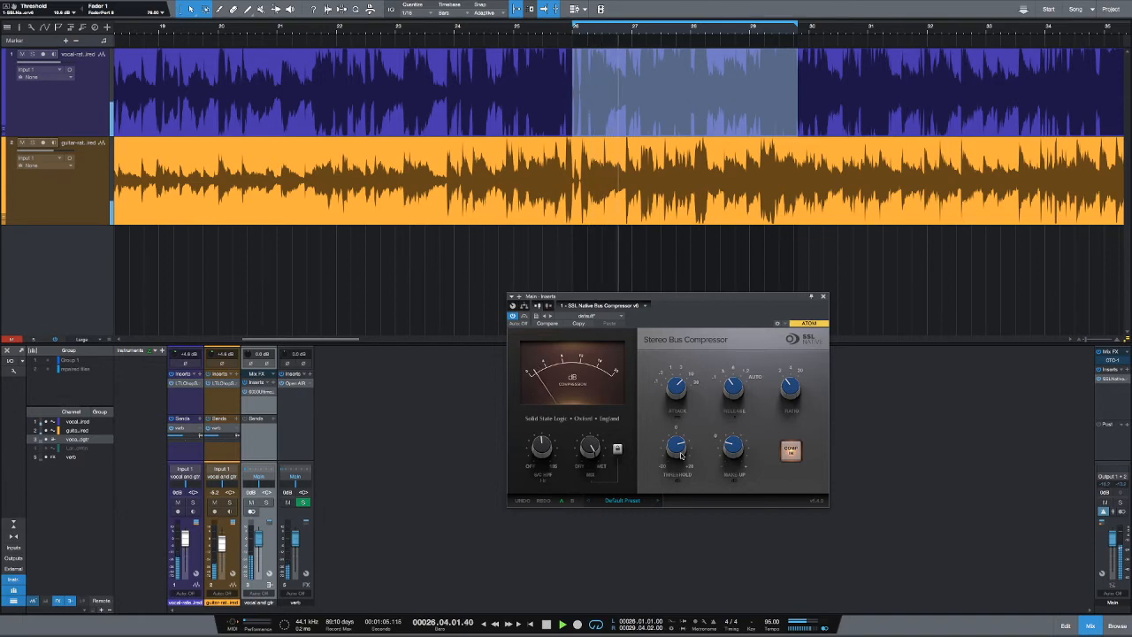
pyautogui.press('space')
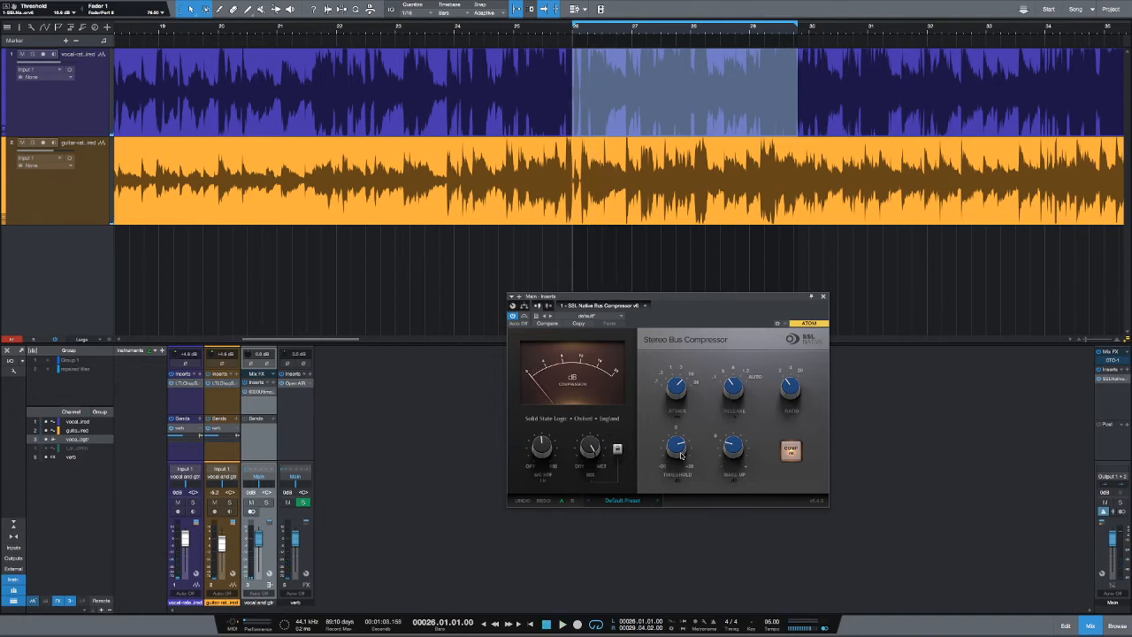
# - Clear the range selection, play the mix from the song's start, and inspect the "vocal and gtr" bus compressor during playback
pyautogui.press('w')
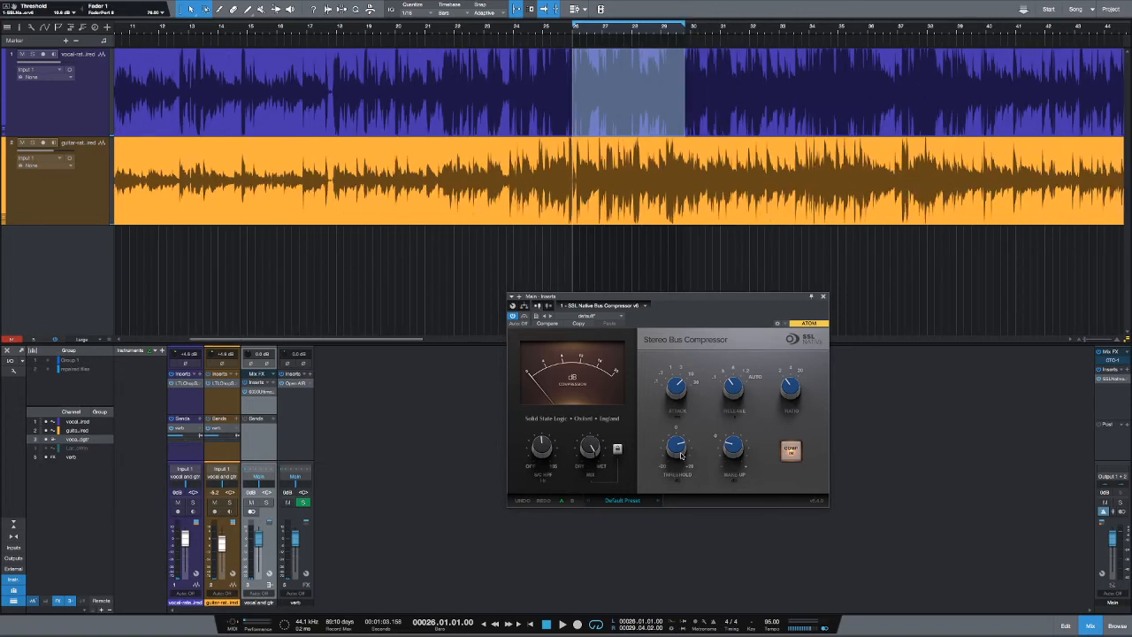
pyautogui.click(639, 262)
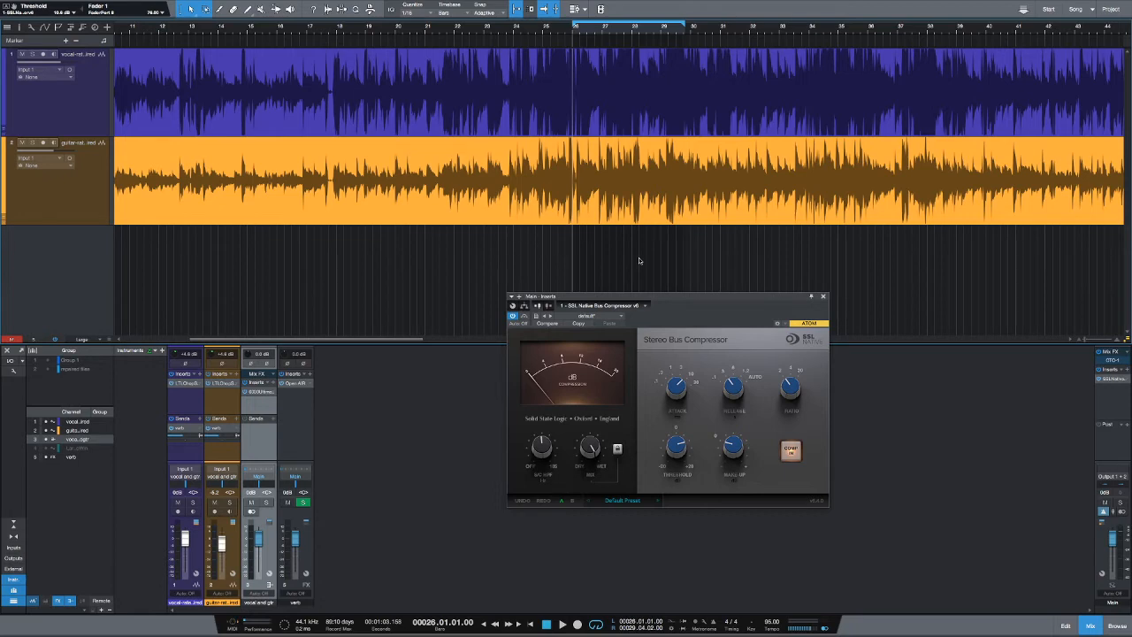
pyautogui.press('Home')
pyautogui.press('space')
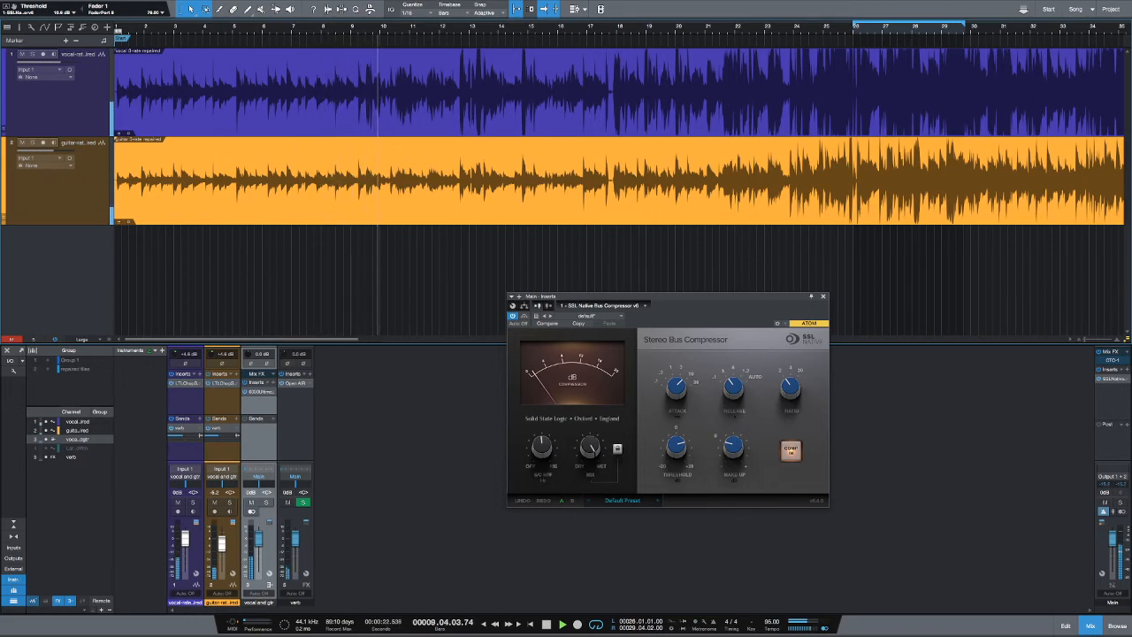
pyautogui.press('Escape')
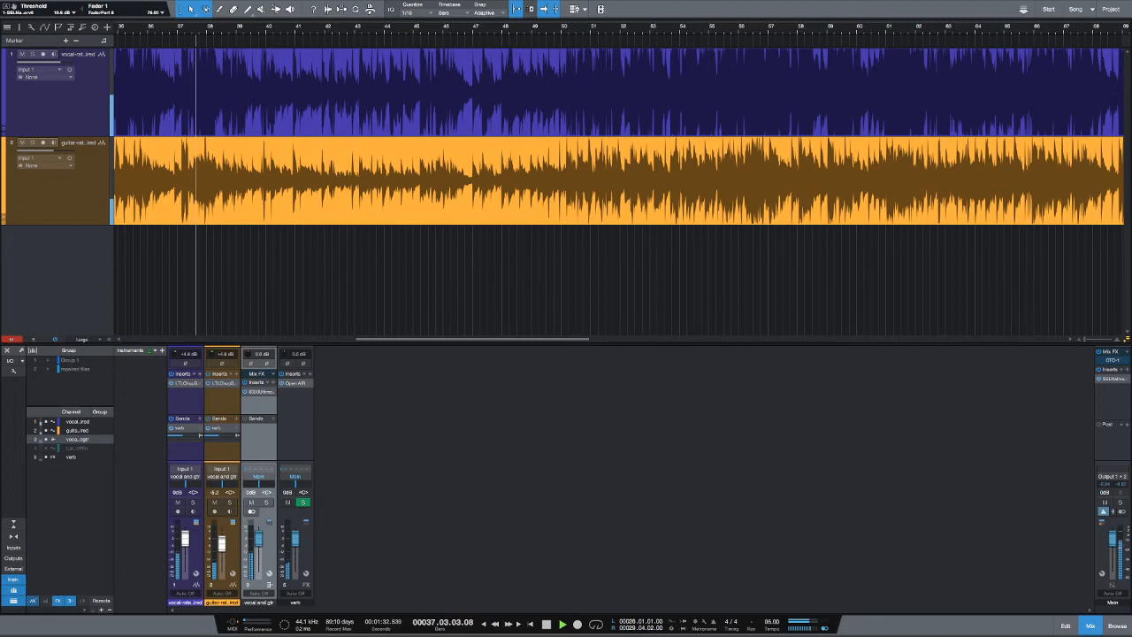
pyautogui.click(260, 393)
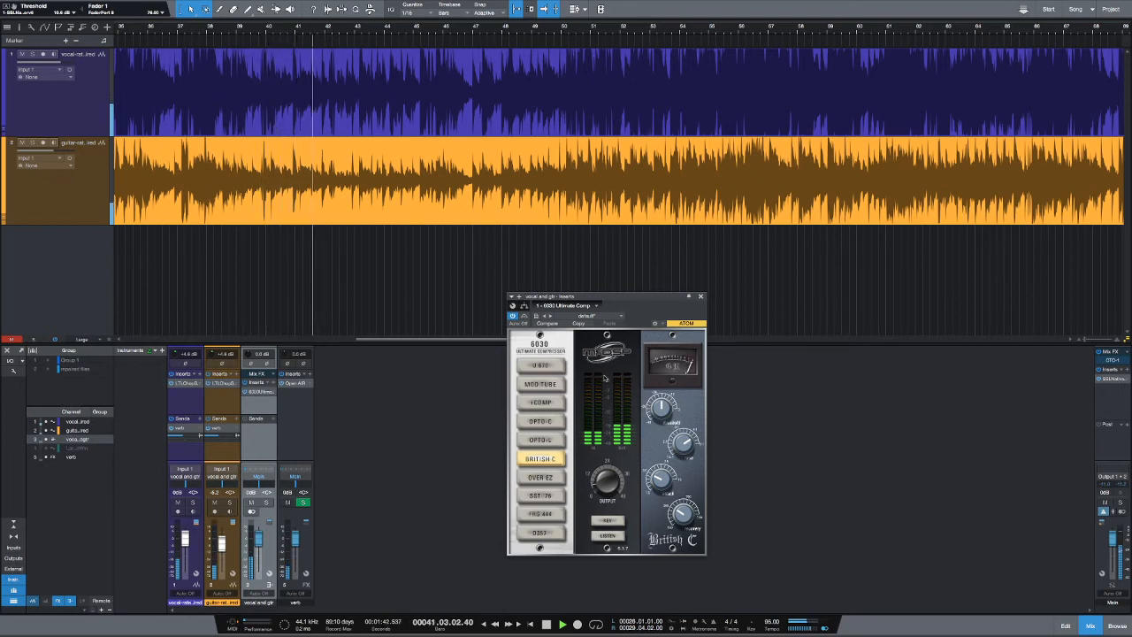
pyautogui.press('space')
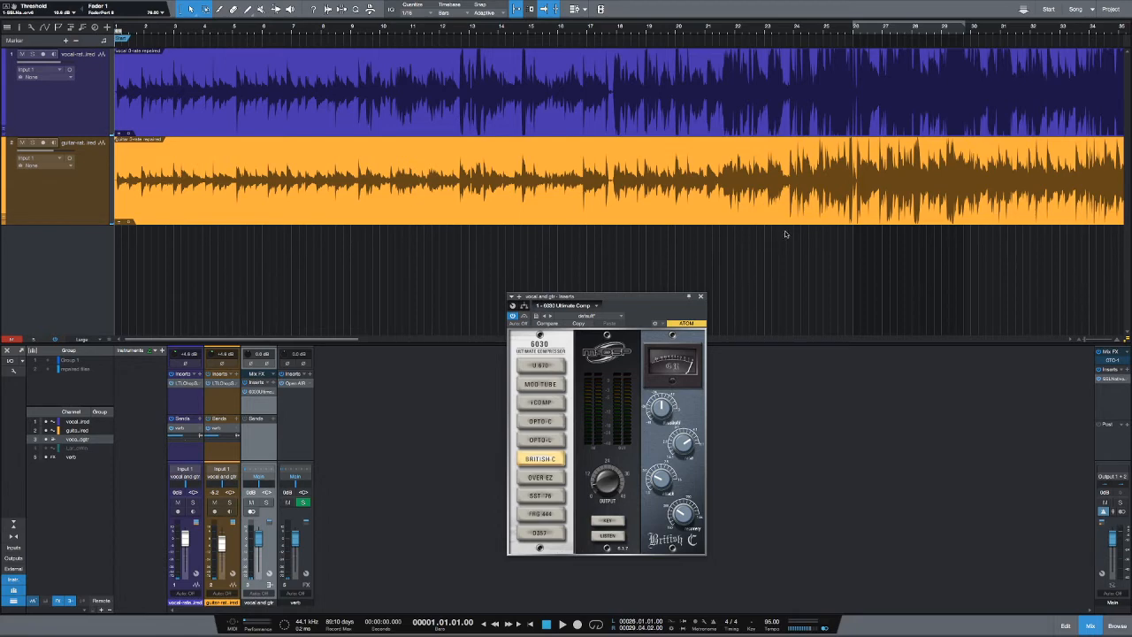
# - Lower the guitar channel's volume slightly and open the Open AIR reverb on the verb channel
pyautogui.hscroll(10, 755, 278)
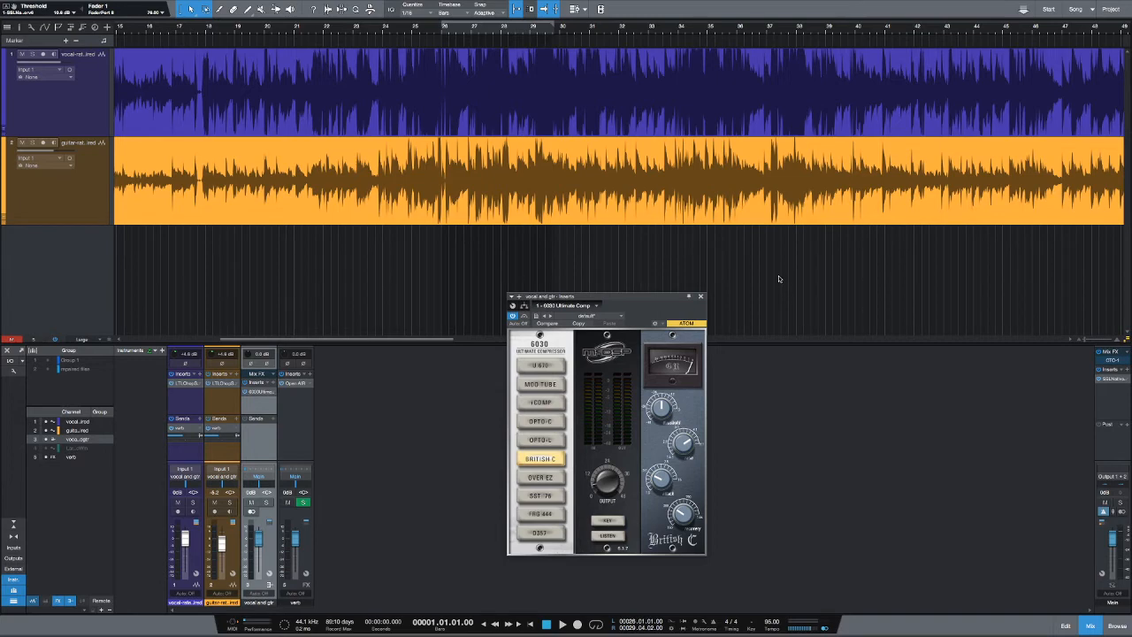
pyautogui.click(222, 403)
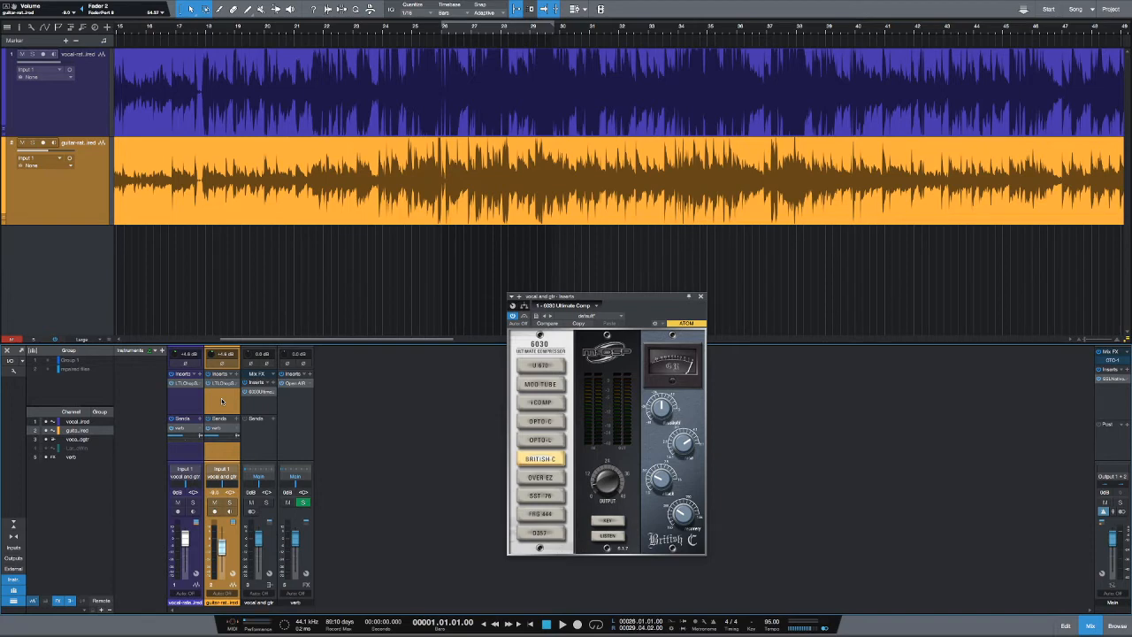
pyautogui.click(295, 383)
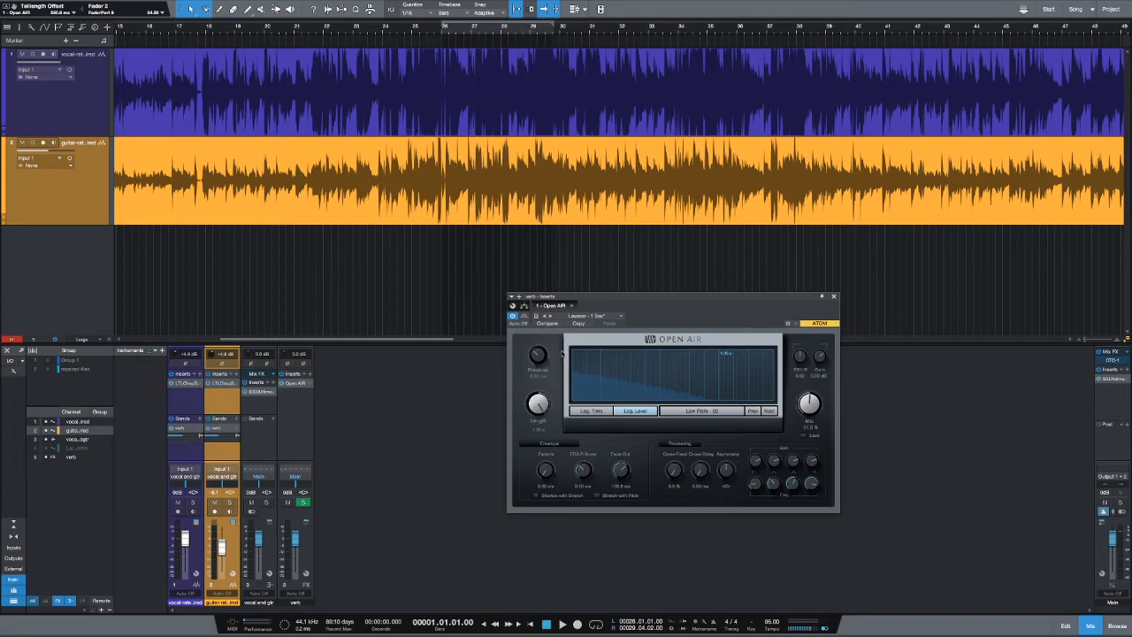
# - Load the "Lawson - 2 Sec" preset in Open AIR and adjust its dry/wet mix during playback
pyautogui.click(601, 318)
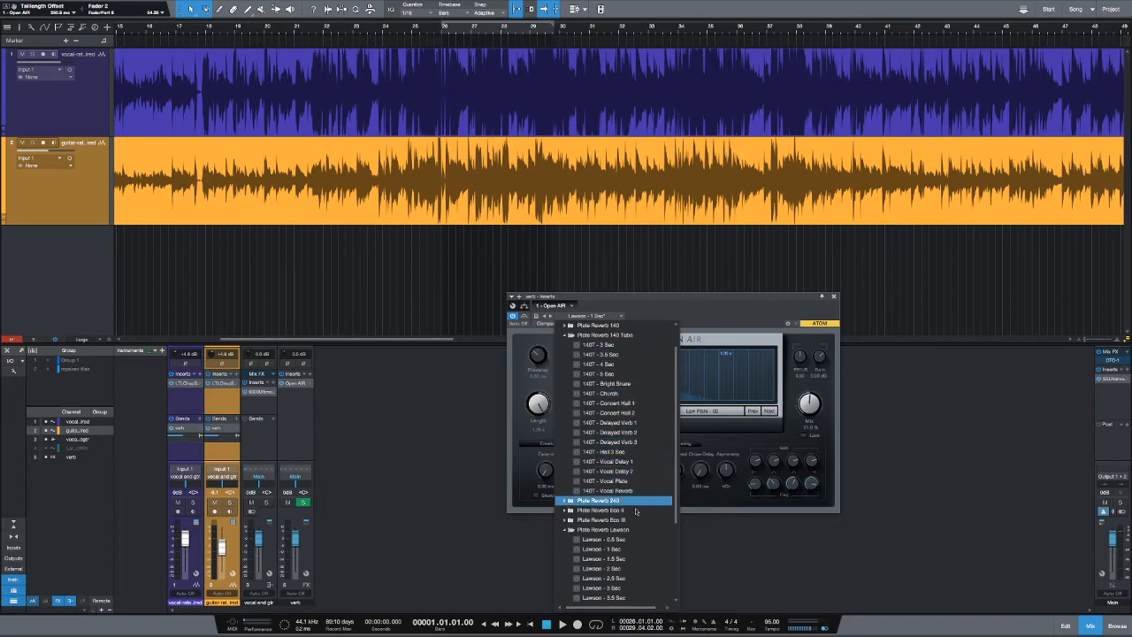
pyautogui.click(633, 568)
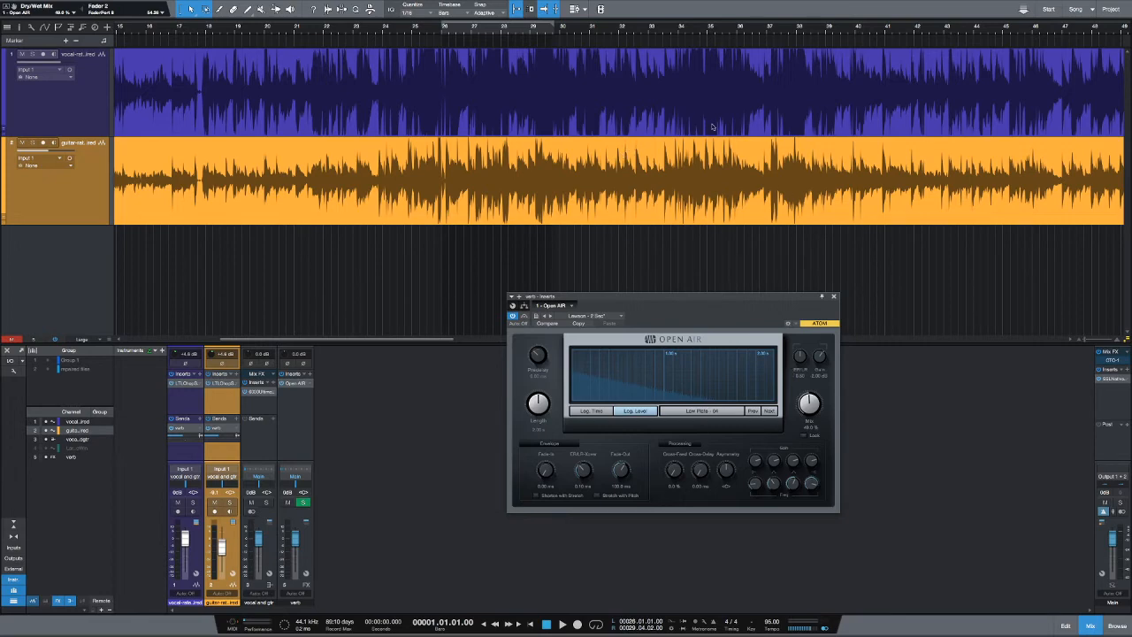
pyautogui.press('z')
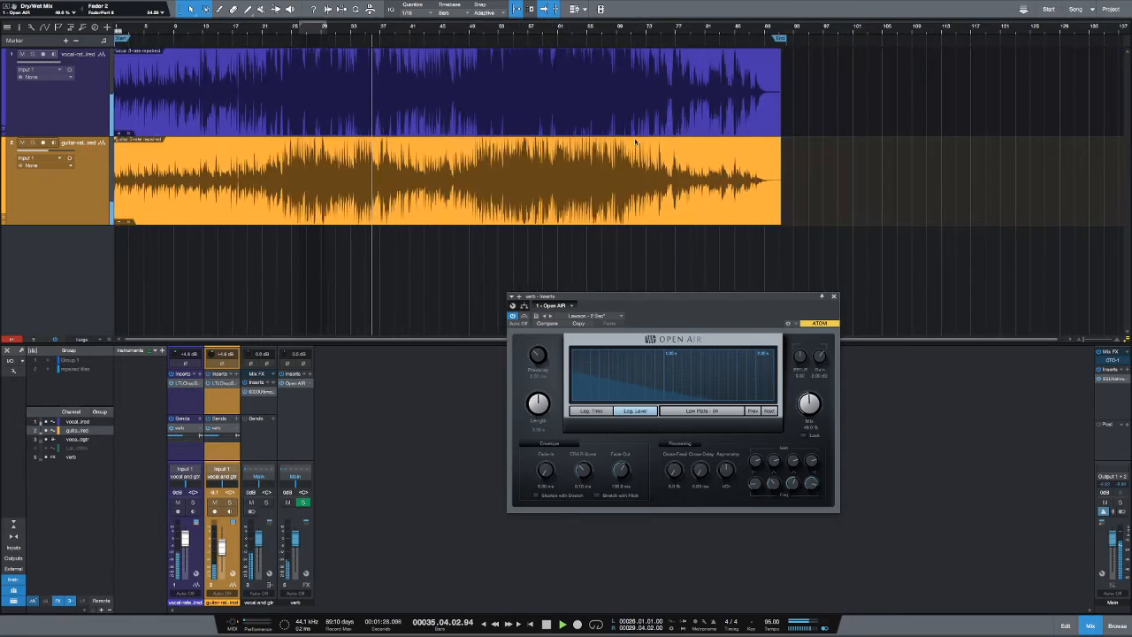
pyautogui.press('z')
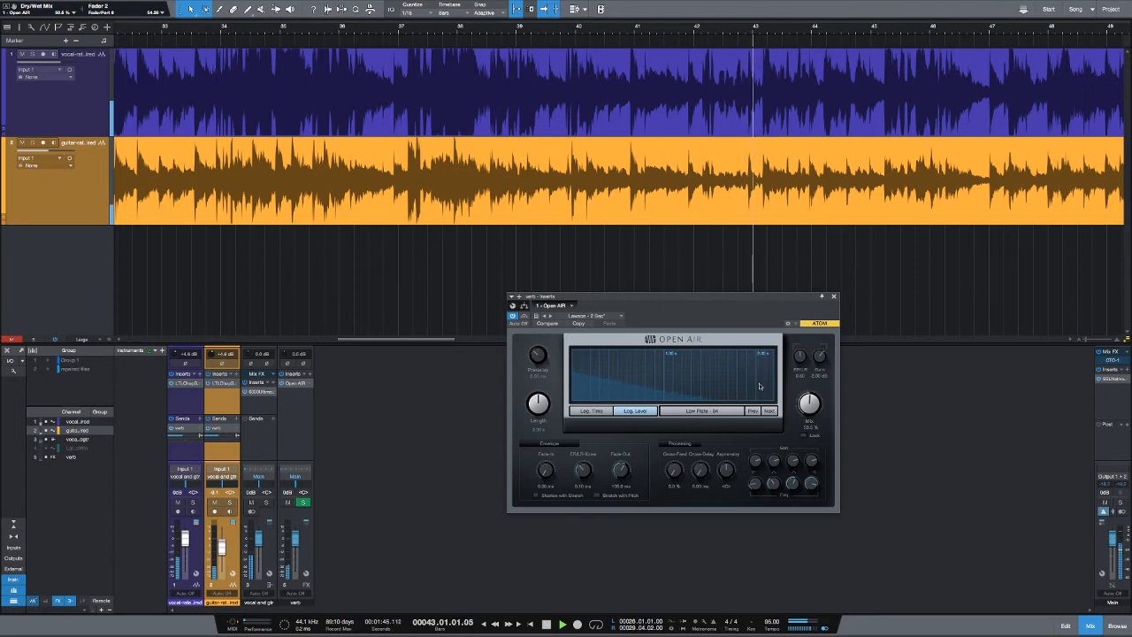
pyautogui.moveTo(727, 296); pyautogui.dragTo(705, 341)
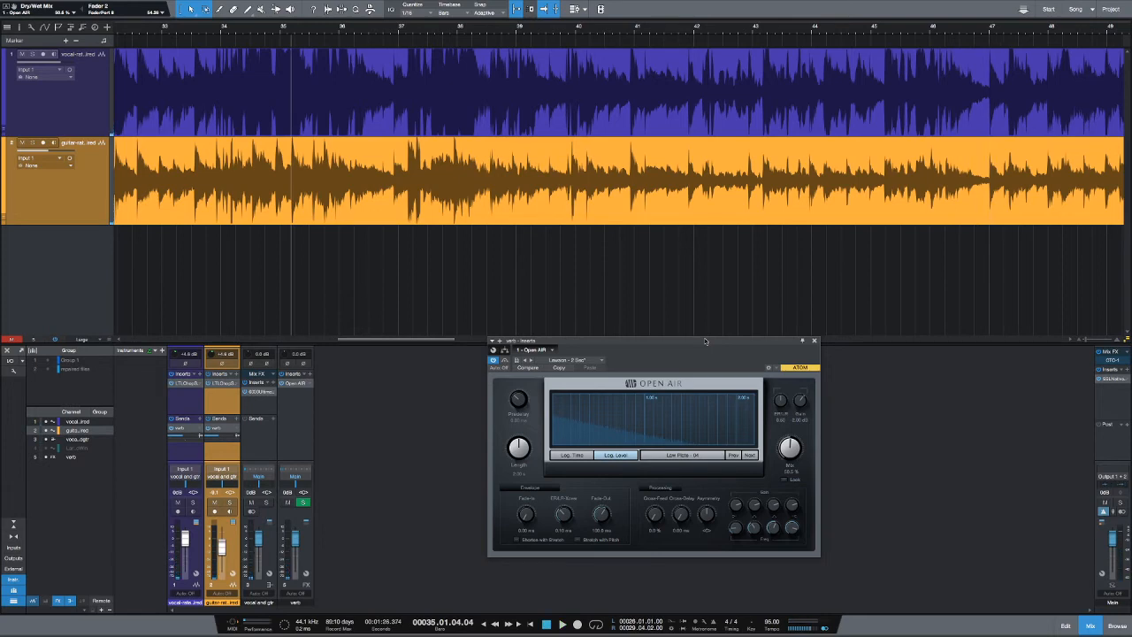
# - Insert bx_meter on the Main output and place its window clear of the mixer channels
pyautogui.click(1127, 371)
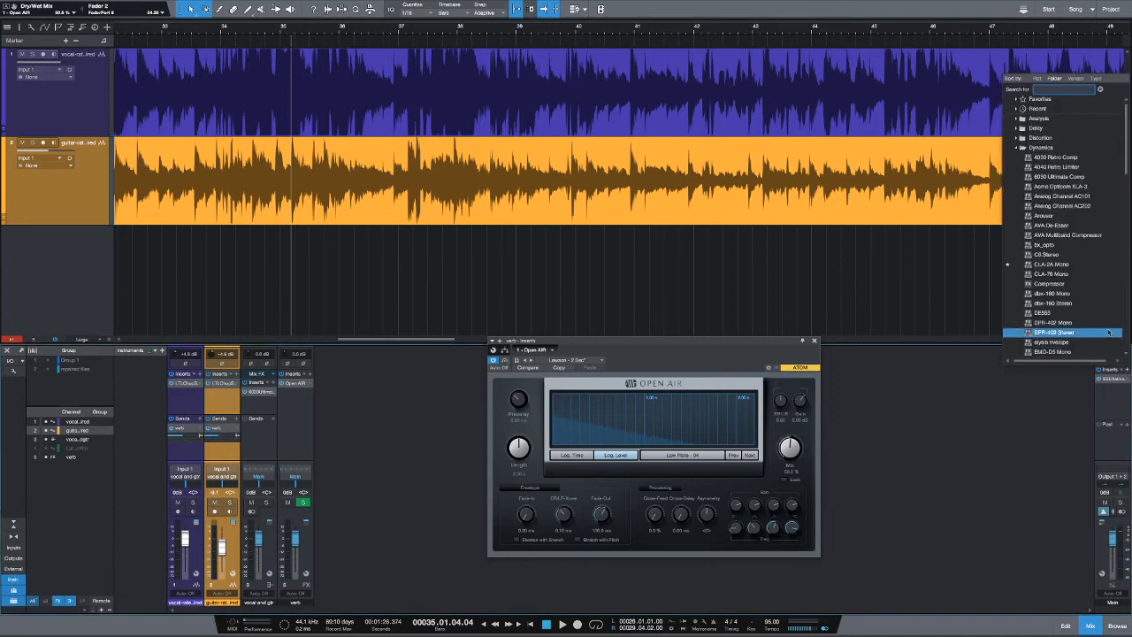
pyautogui.write('bx')
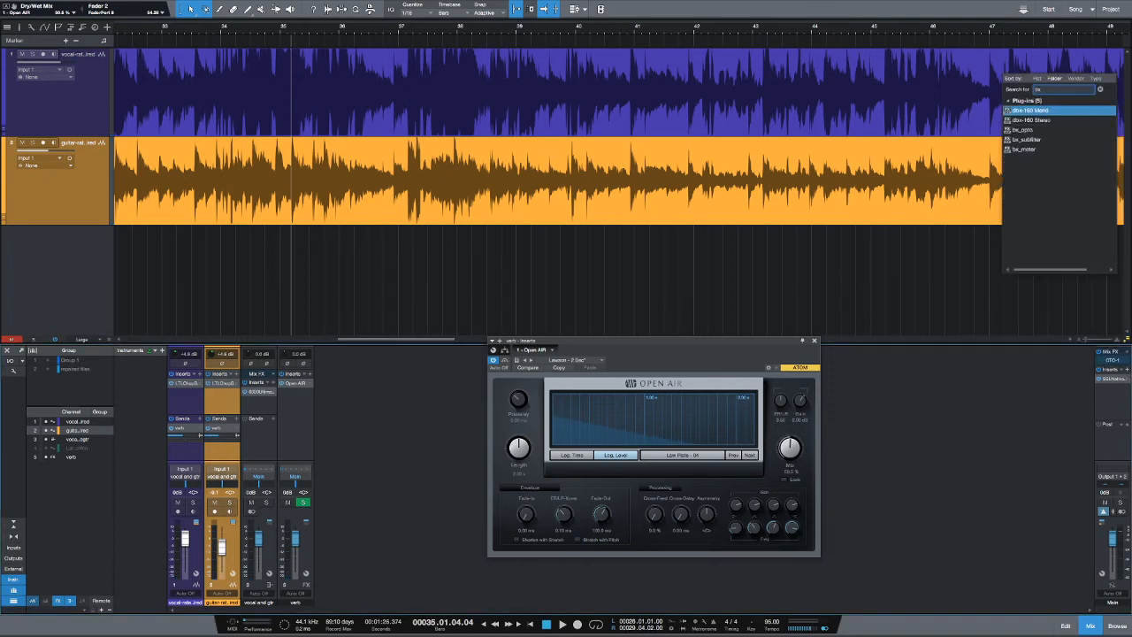
pyautogui.click(1041, 150)
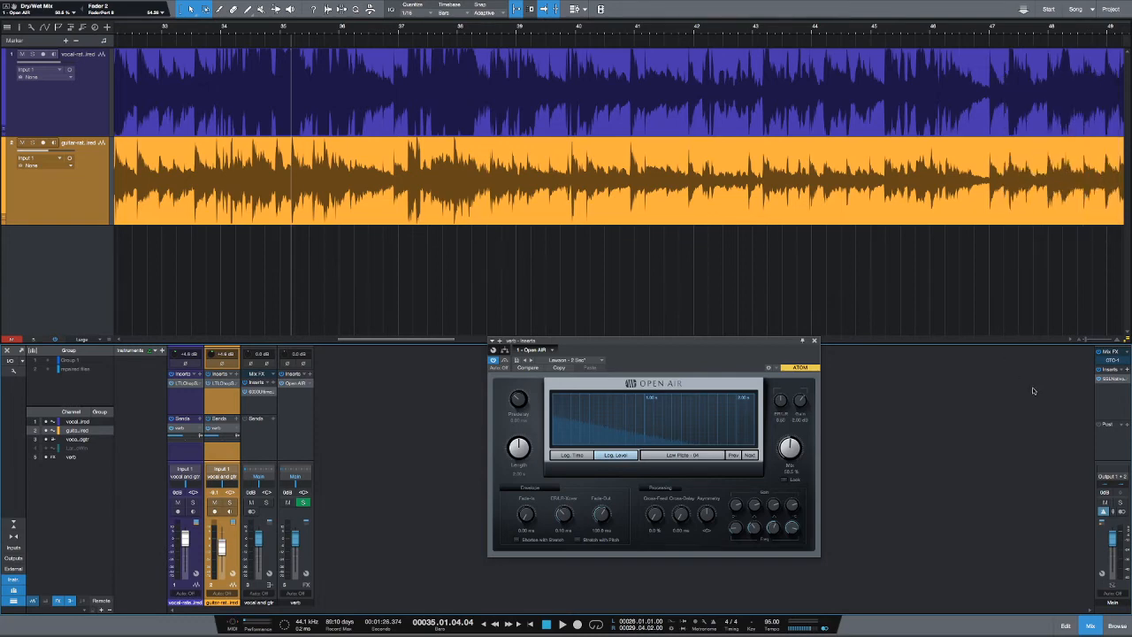
pyautogui.moveTo(605, 343); pyautogui.dragTo(931, 207)
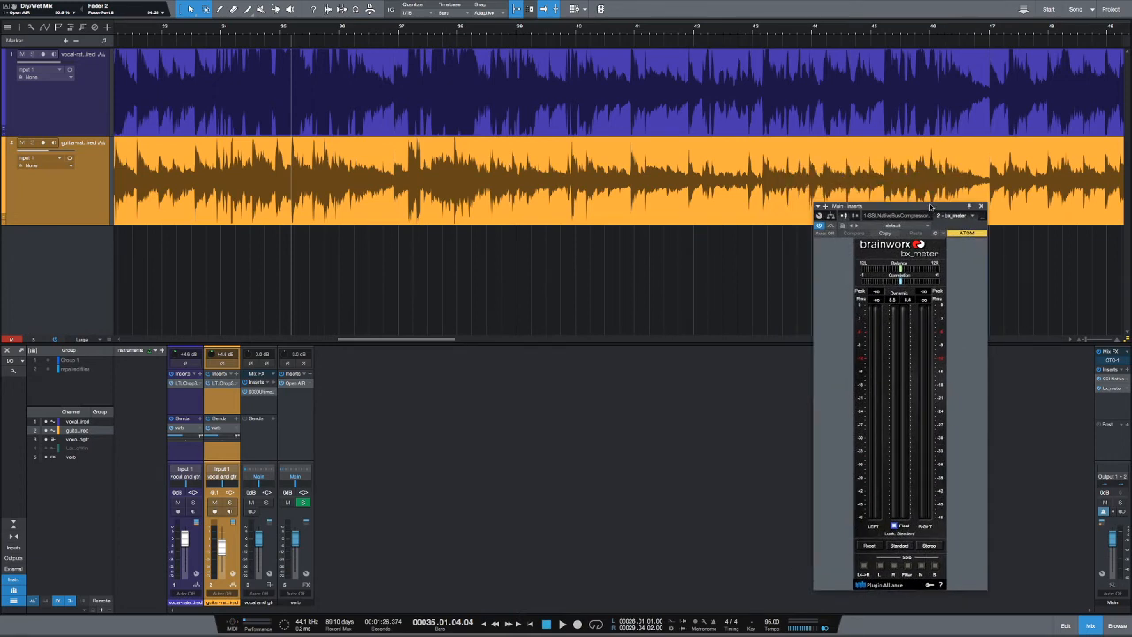
# - Play the mix from about bar 35 into the loud section and examine the output levels on bx_meter
pyautogui.click(390, 80)
pyautogui.press('space')
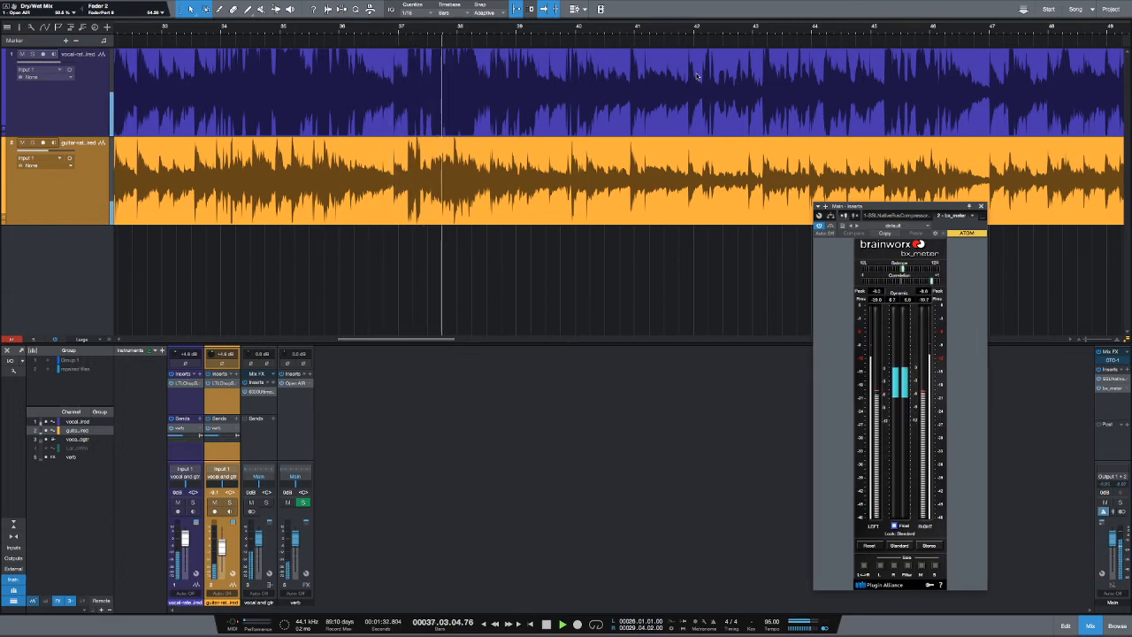
pyautogui.click(669, 85)
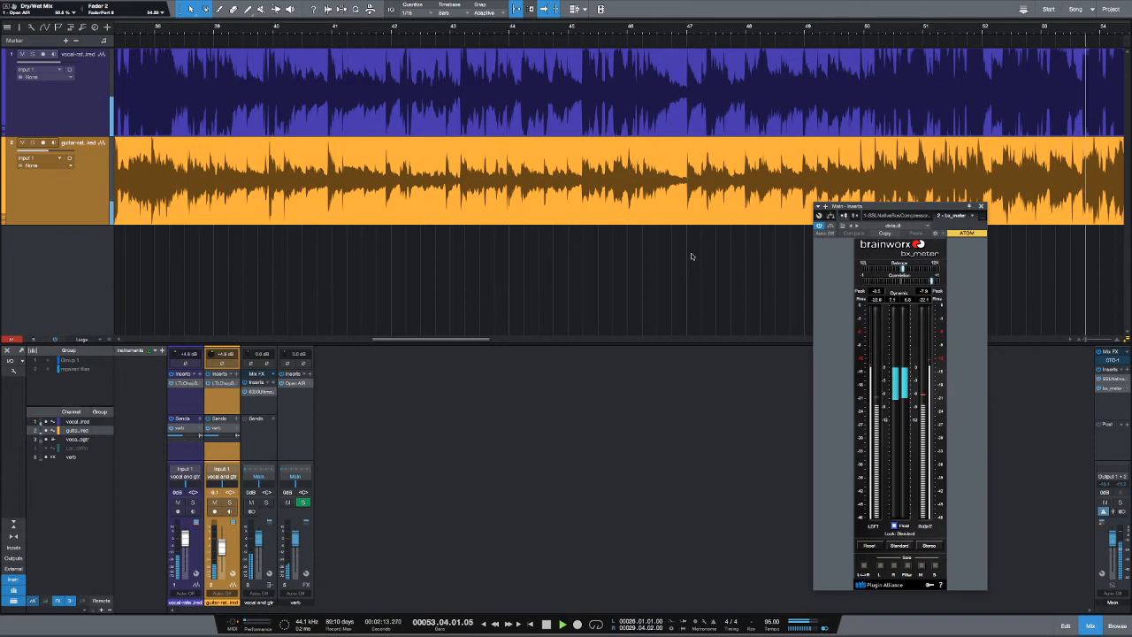
pyautogui.moveTo(893, 210); pyautogui.dragTo(897, 259)
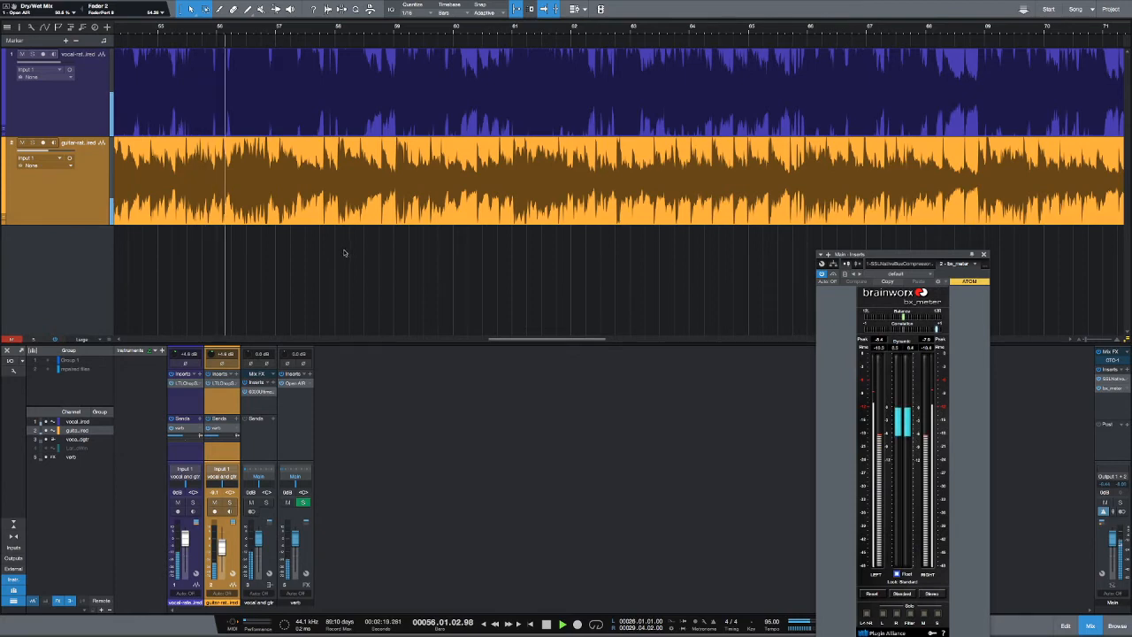
pyautogui.press('w')
pyautogui.press('w')
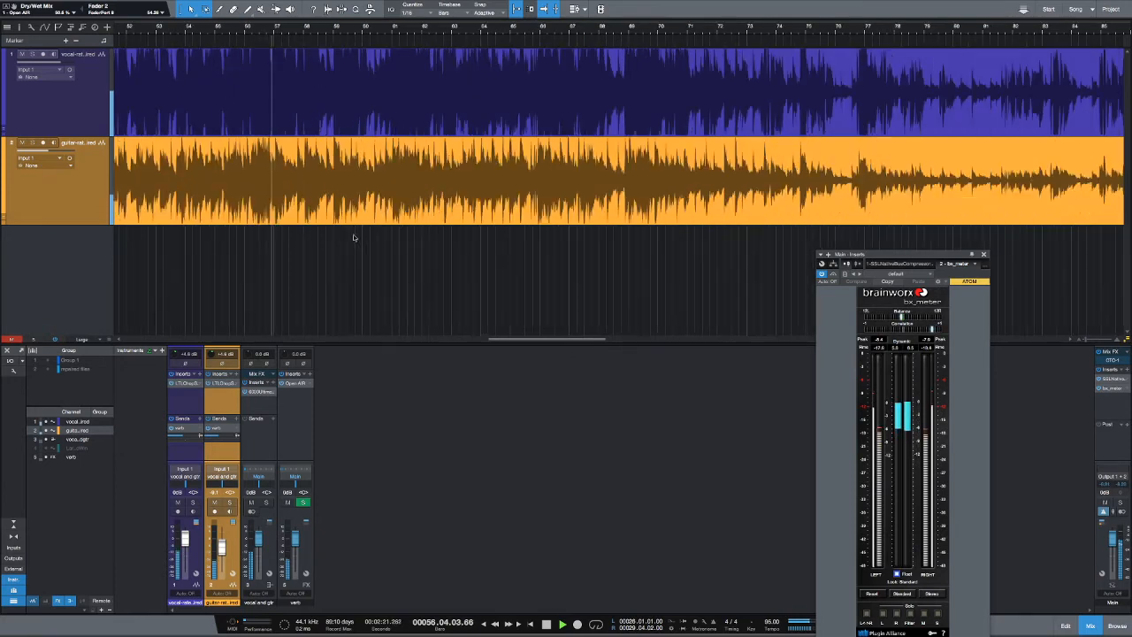
pyautogui.hscroll(-1, 413, 267)
pyautogui.hscroll(-2, 412, 269)
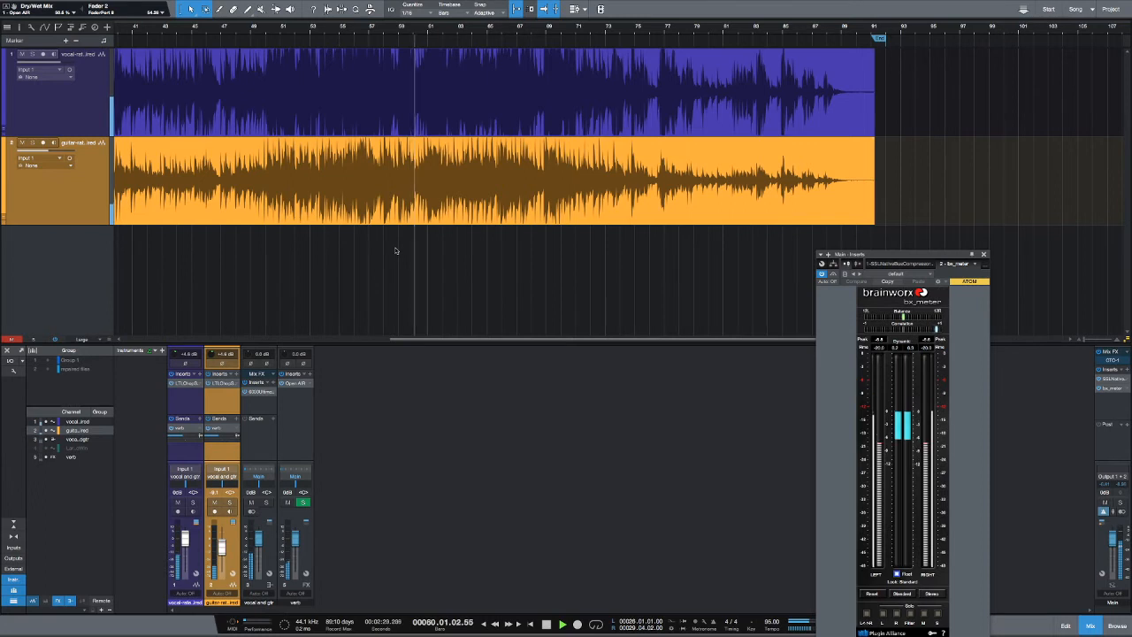
# - Replay the passage from about bar 49 several times and examine the vocal waveform around bar 51 closely
pyautogui.click(257, 83)
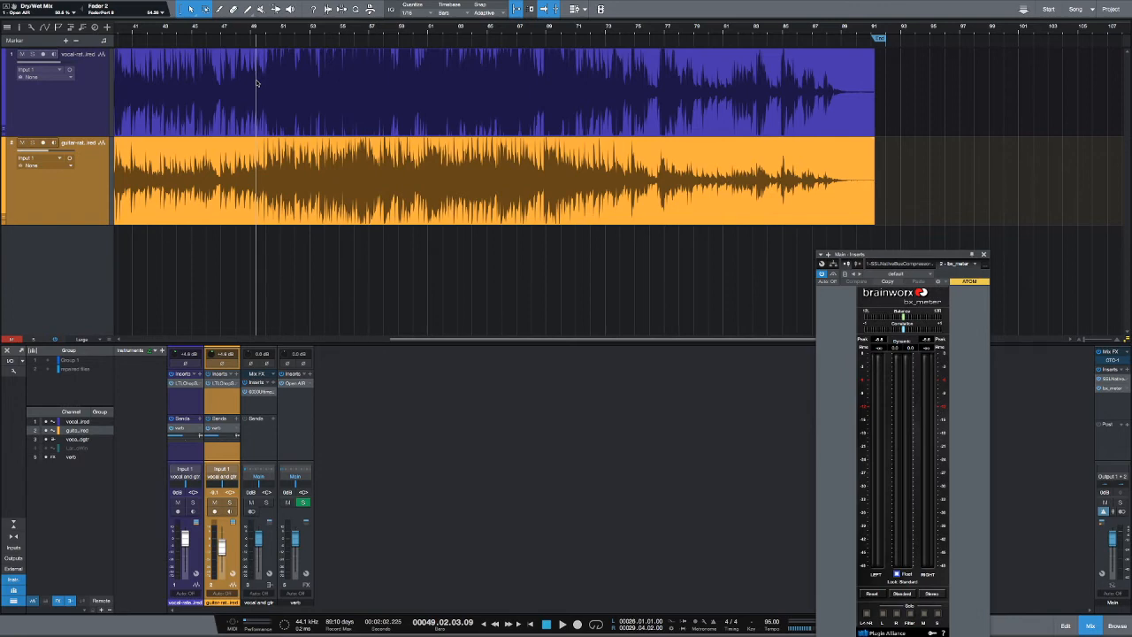
pyautogui.press('e')
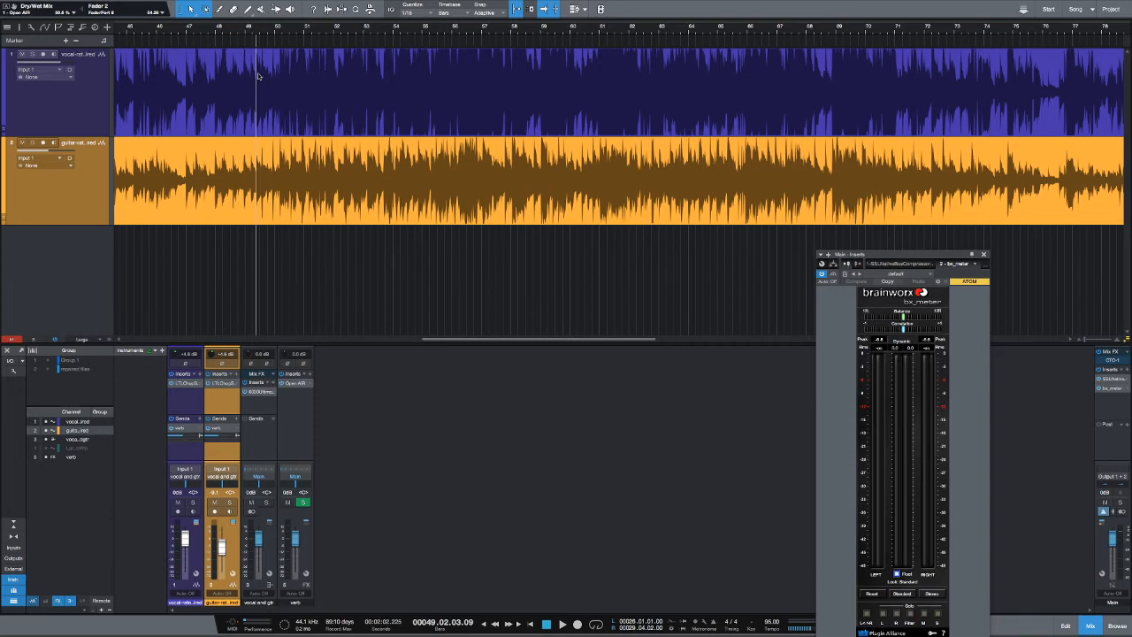
pyautogui.press('space')
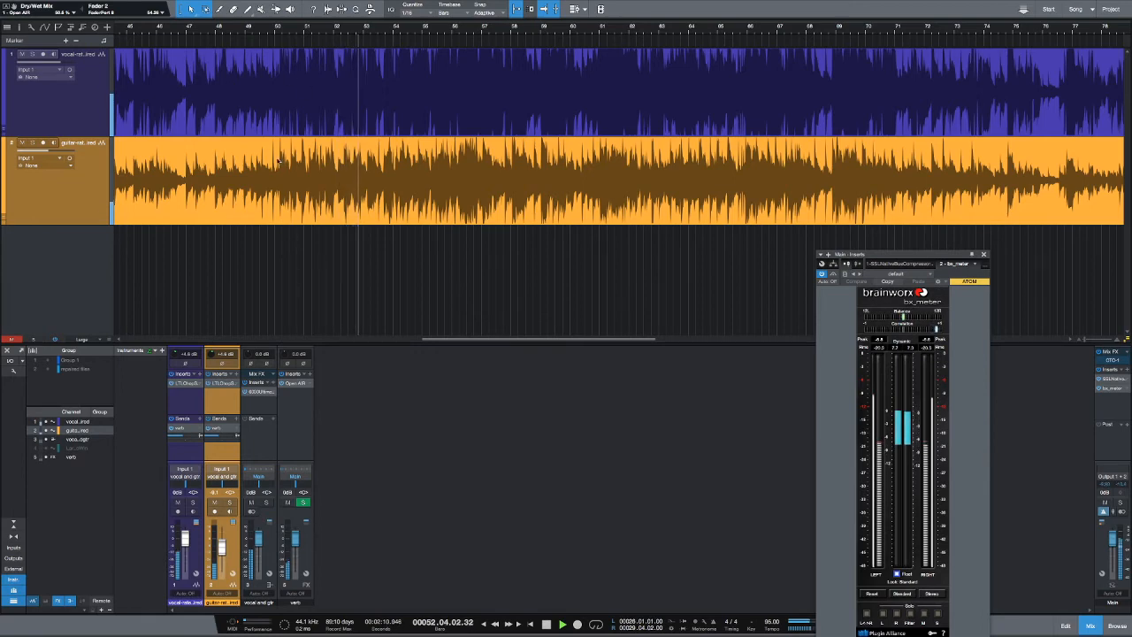
pyautogui.click(317, 67)
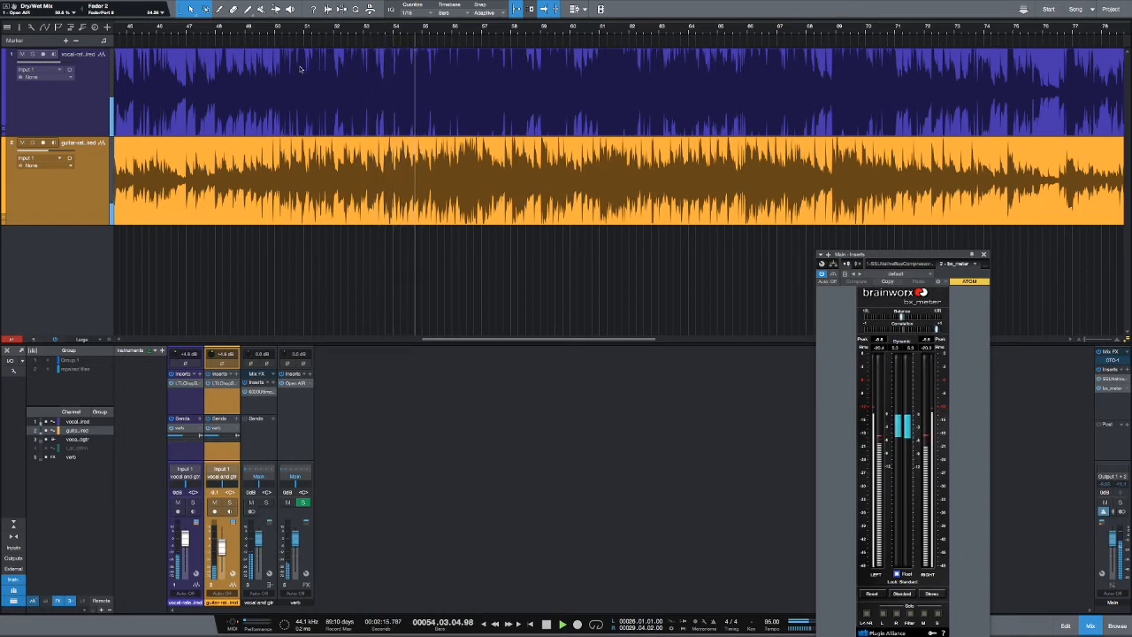
pyautogui.click(300, 69)
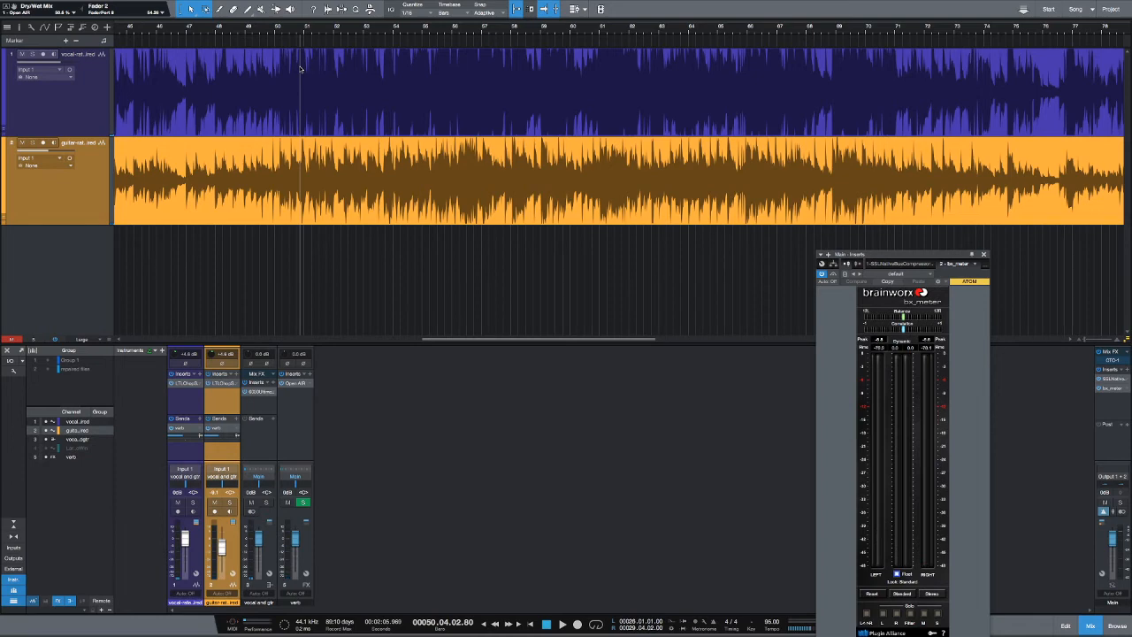
pyautogui.press('e')
pyautogui.press('e')
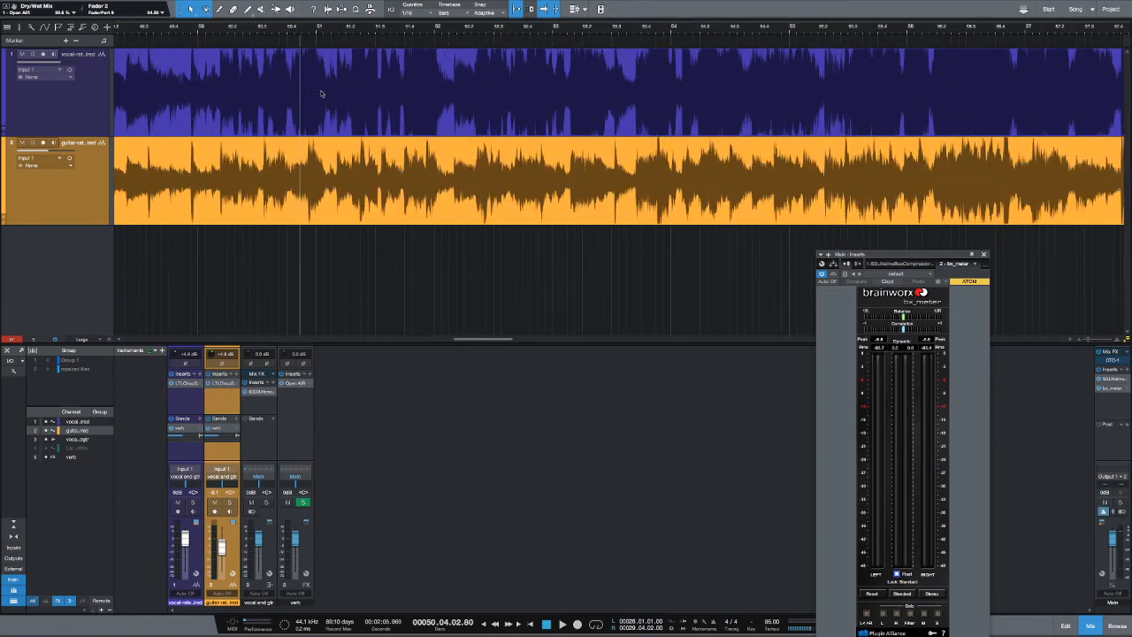
pyautogui.press('e')
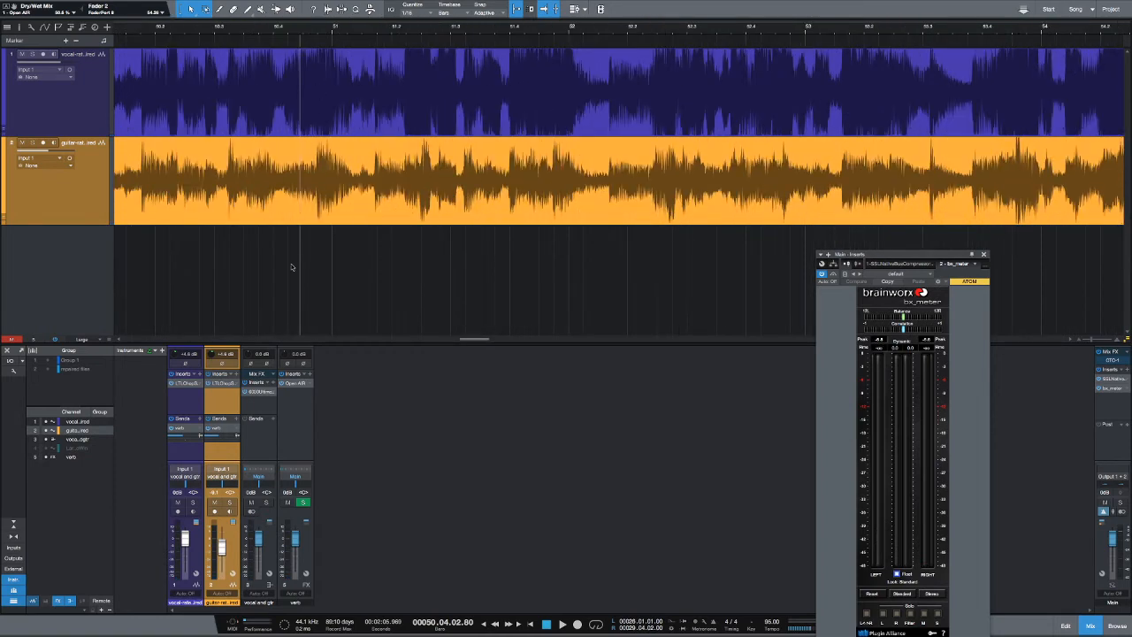
# - Insert the Sibilance Mono de-esser on the vocal channel
pyautogui.click(189, 394)
pyautogui.click(201, 375)
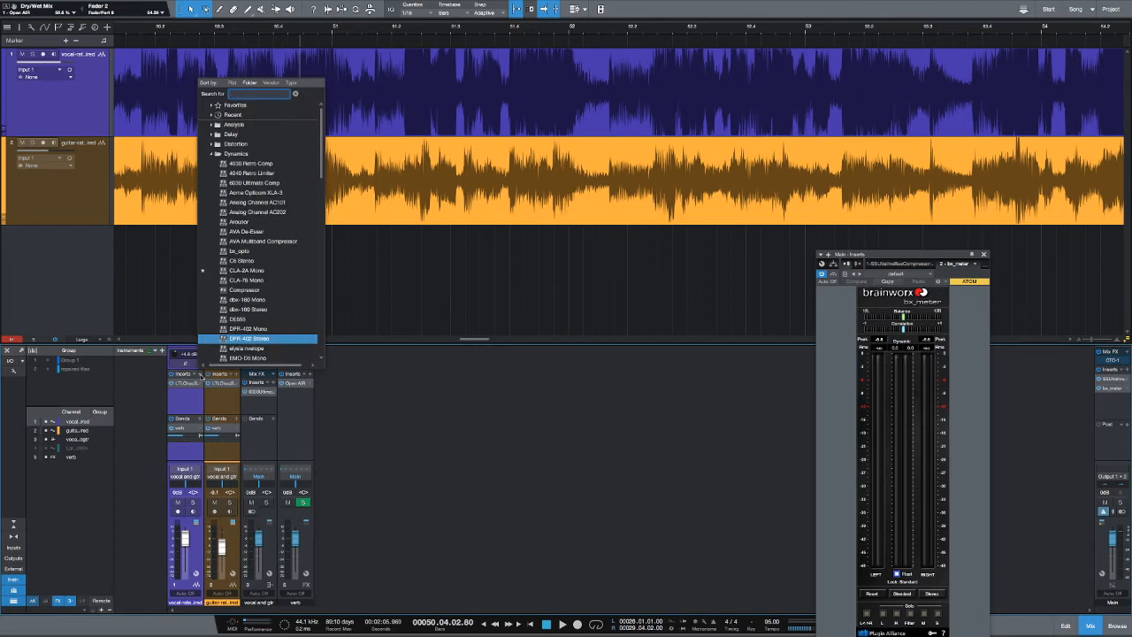
pyautogui.write('alca')
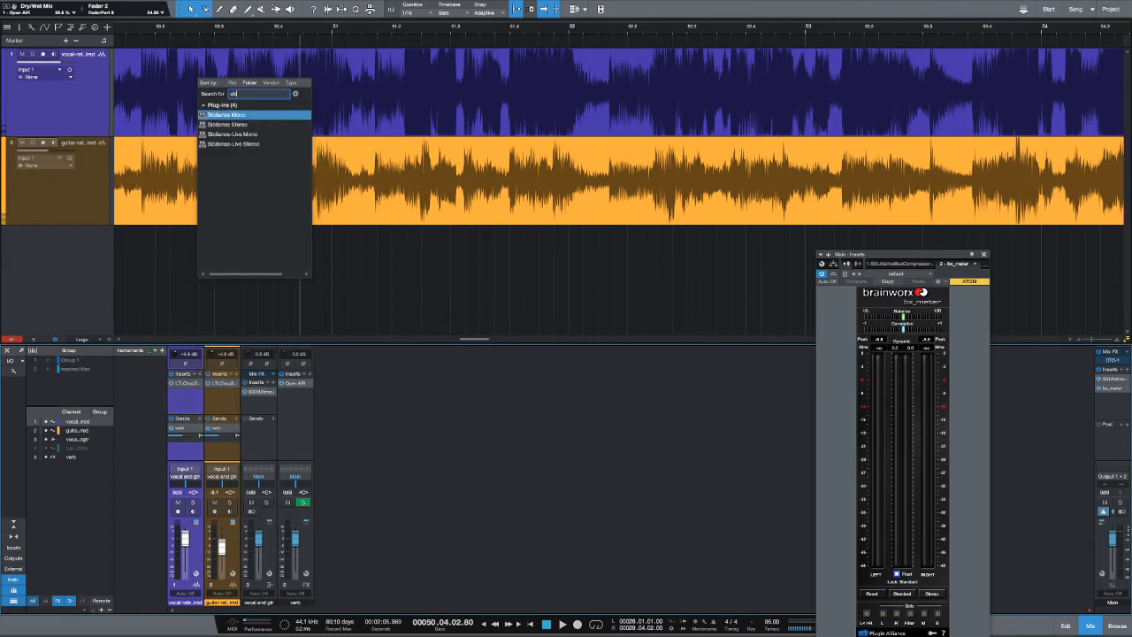
pyautogui.press('BackSpace')
pyautogui.press('BackSpace')
pyautogui.click(258, 119)
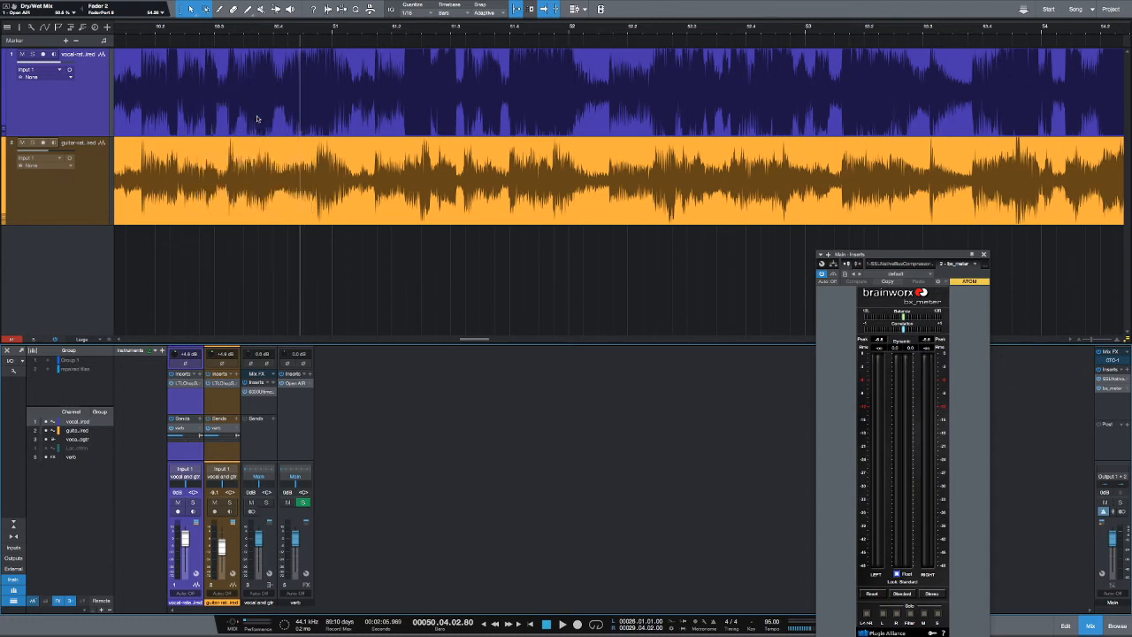
# - Open the vocal's Sibilance plug-in and move it ahead of the LTL Chop Shop EQ in the insert chain
pyautogui.click(186, 391)
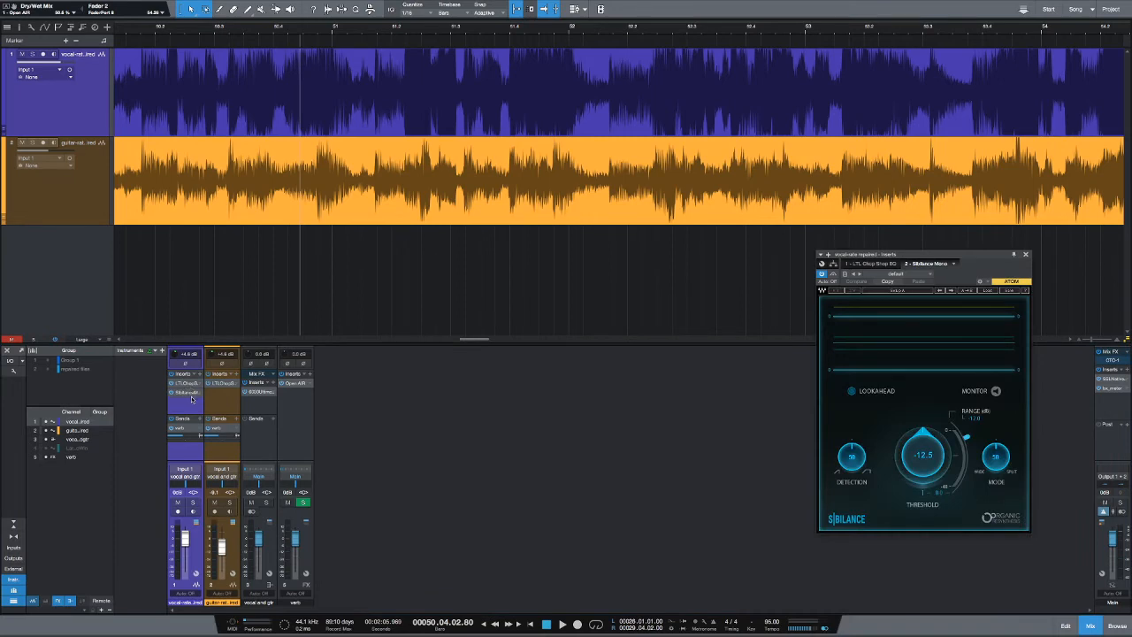
pyautogui.moveTo(966, 257); pyautogui.dragTo(763, 259)
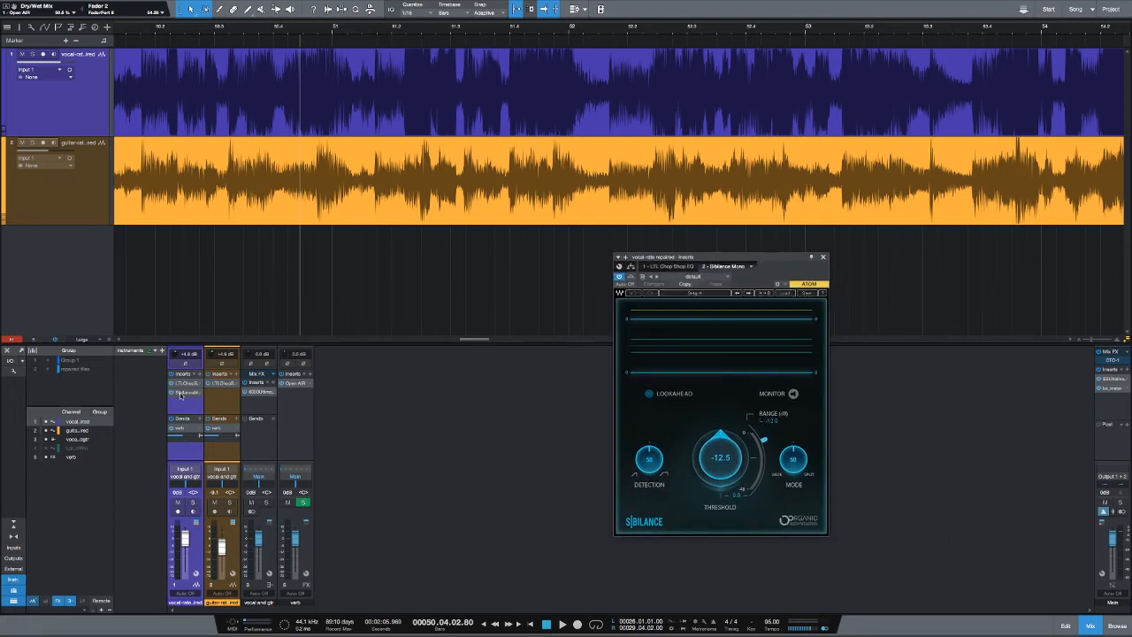
pyautogui.moveTo(182, 395); pyautogui.dragTo(182, 385)
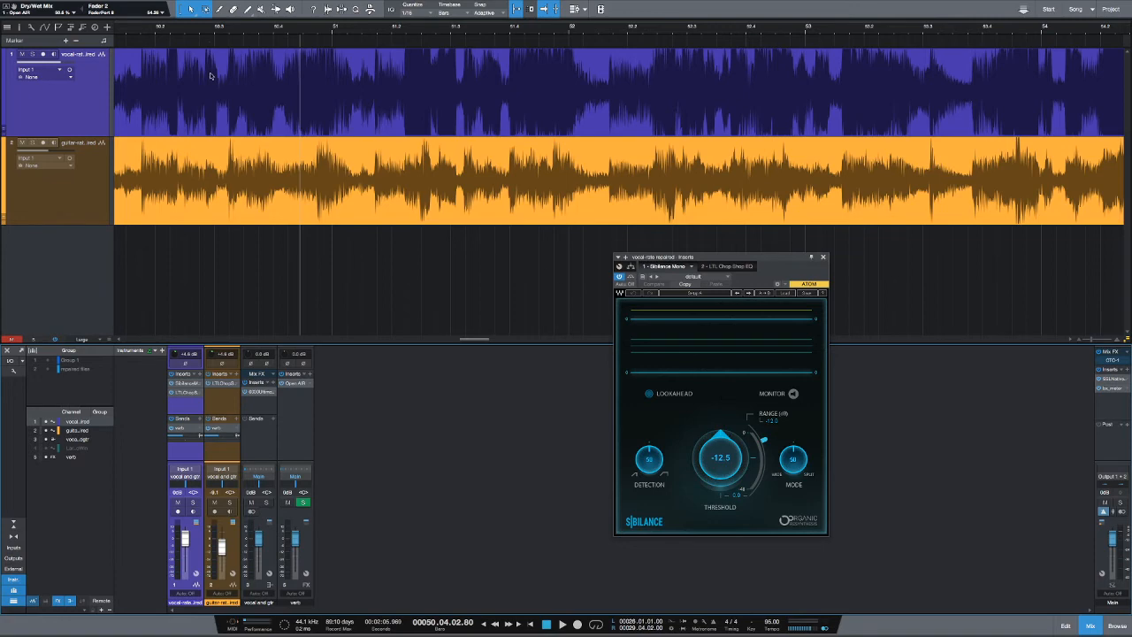
# - Select the vocal range from bar 50.3 to about bar 52, loop it, and play it briefly through Sibilance
pyautogui.moveTo(215, 76); pyautogui.dragTo(600, 105)
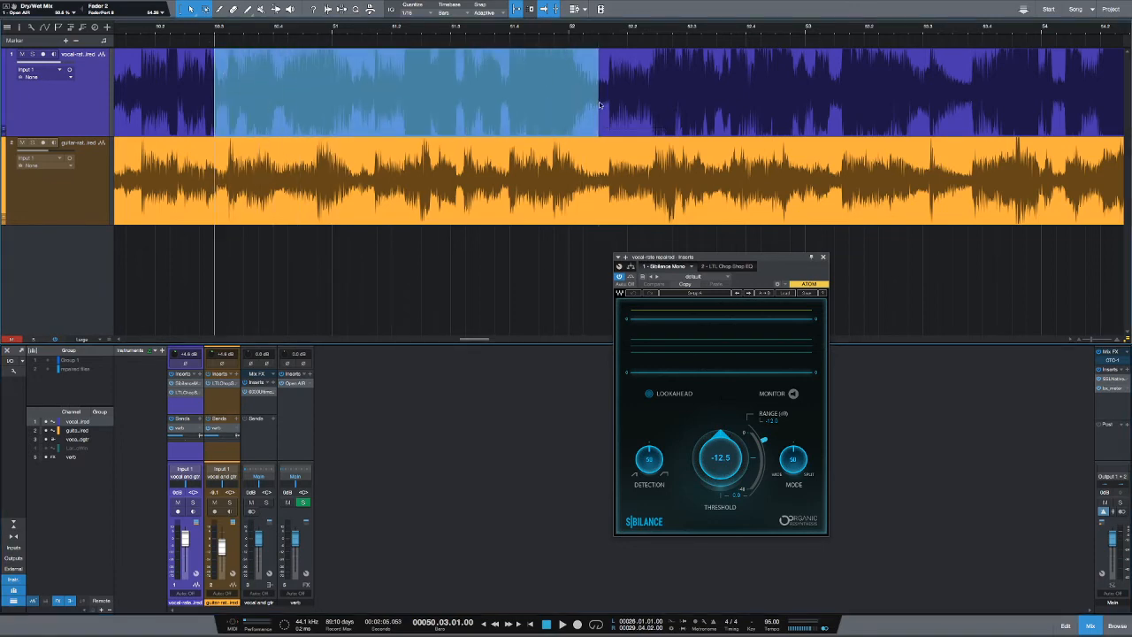
pyautogui.press('p')
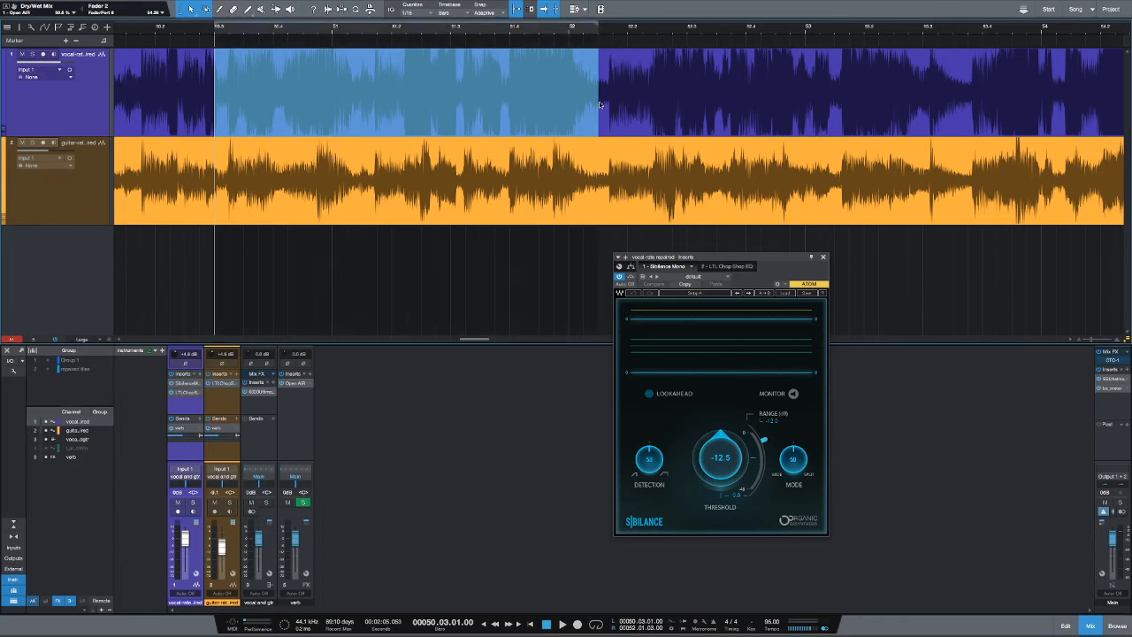
pyautogui.press('/')
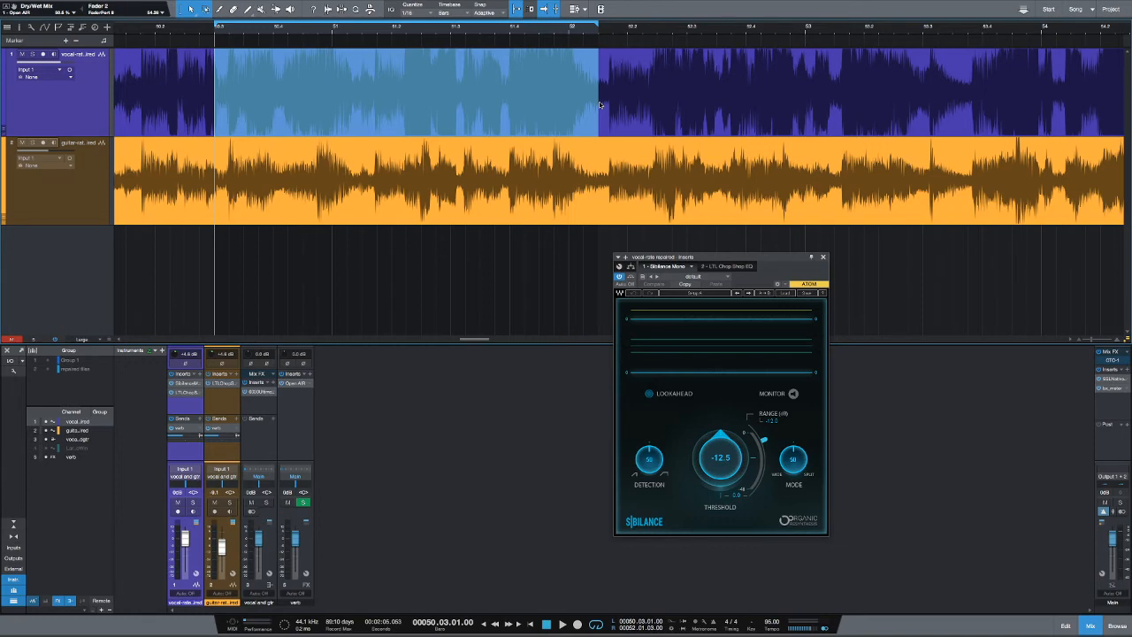
pyautogui.press('space')
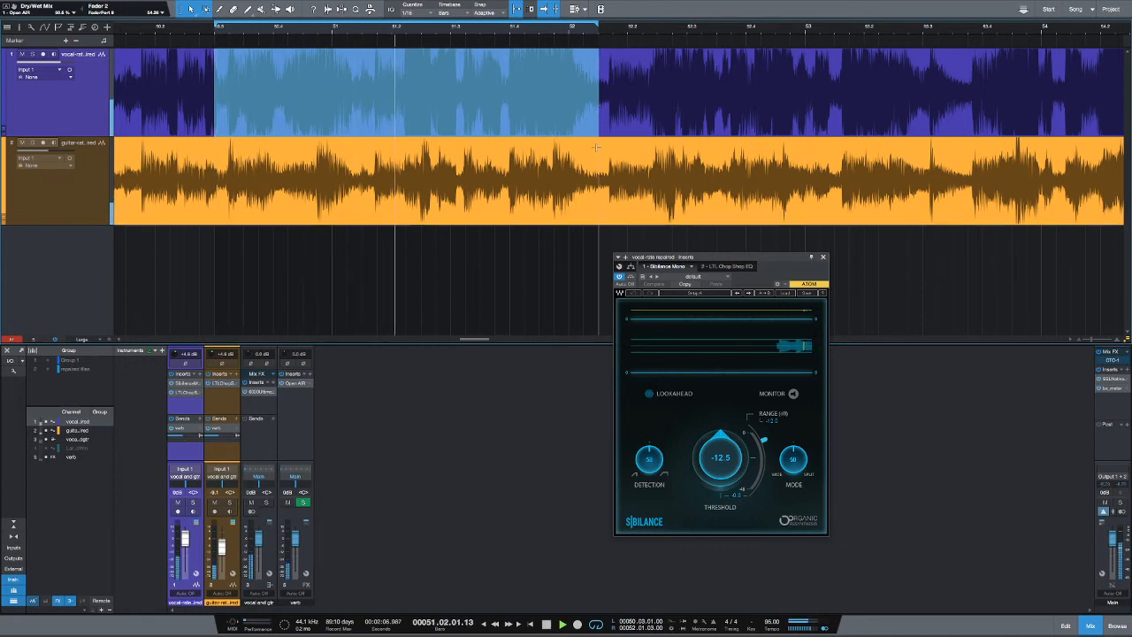
pyautogui.press('space')
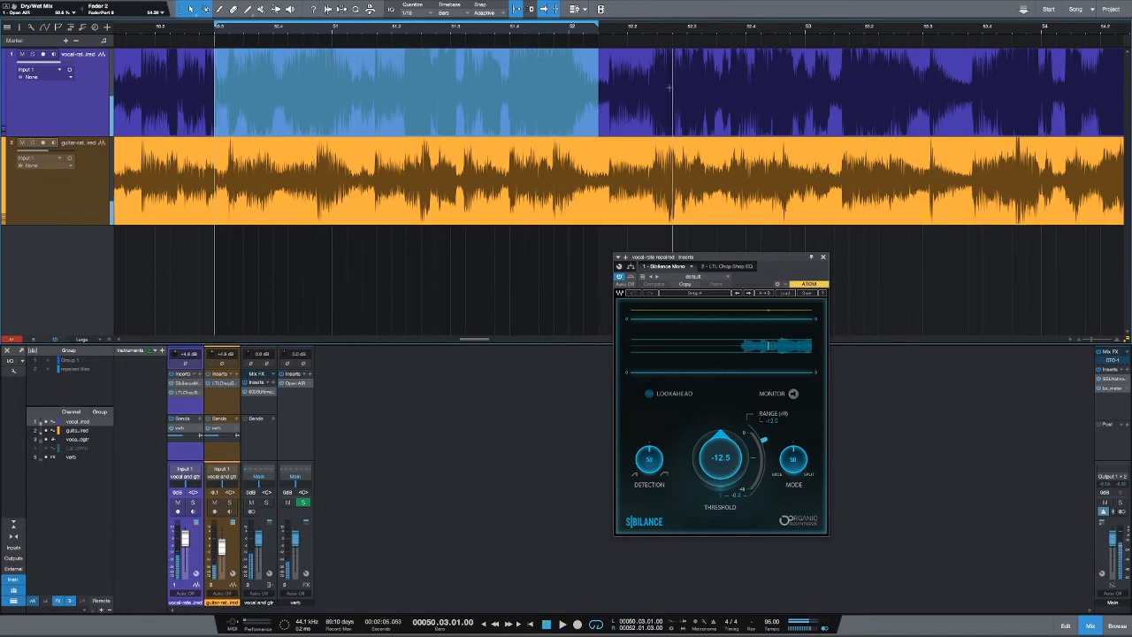
# - Loop the vocal range from bar 50.2.4 to bar 53.1.3 and play it through Sibilance
pyautogui.moveTo(599, 28); pyautogui.dragTo(836, 48)
pyautogui.press('Escape')
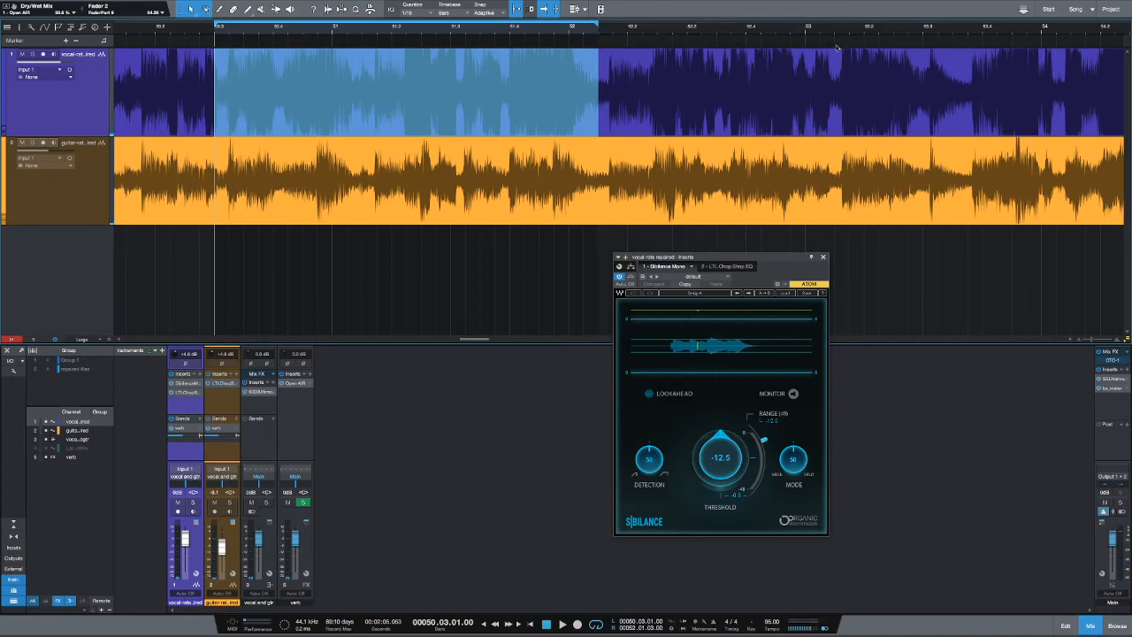
pyautogui.click(835, 70)
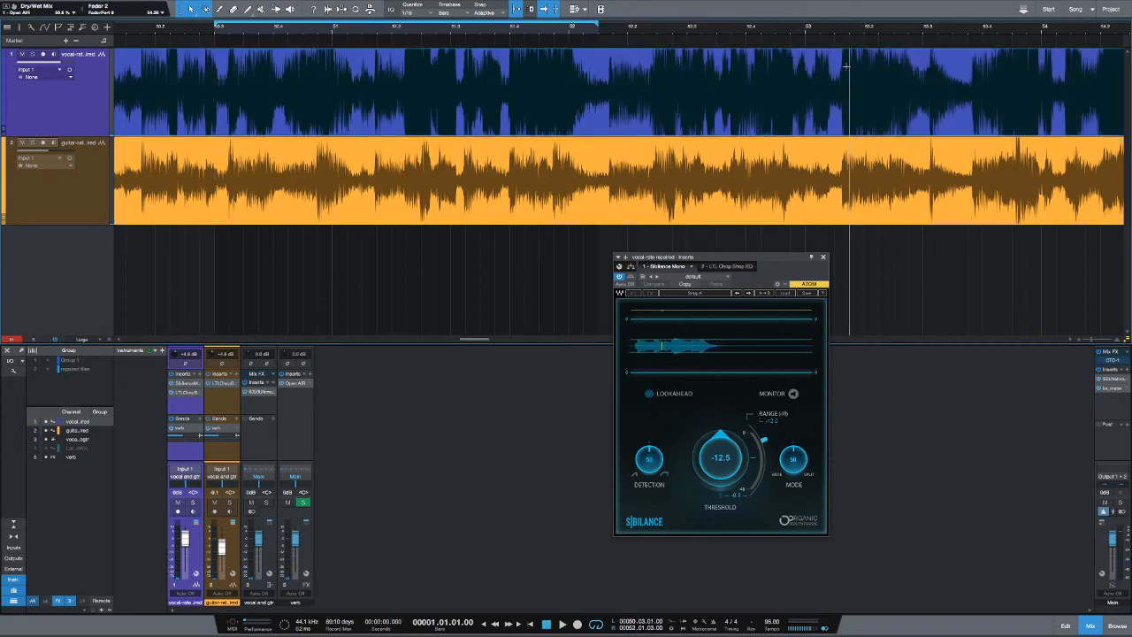
pyautogui.moveTo(814, 72); pyautogui.dragTo(207, 93)
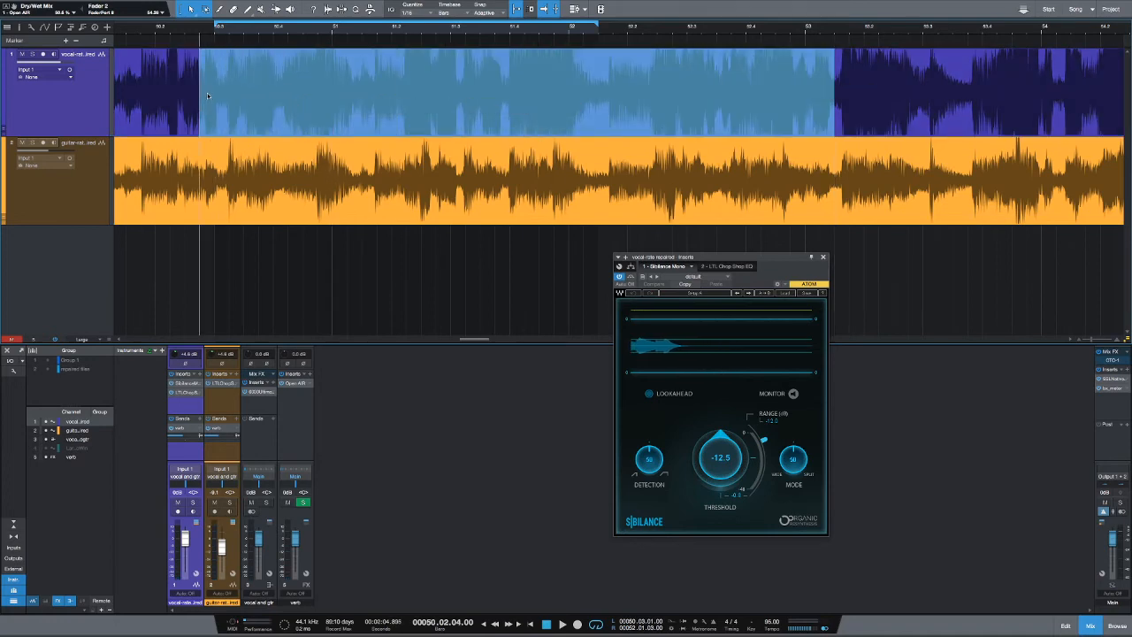
pyautogui.press('p')
pyautogui.press('space')
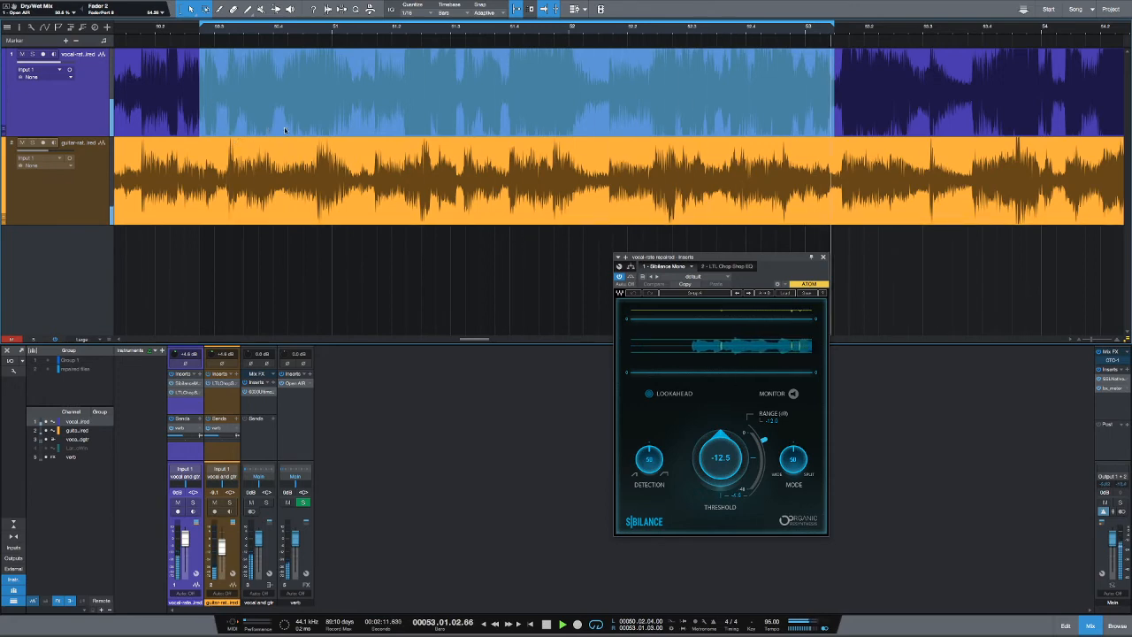
# - Loop the vocal passage from bar 51.2 to about bar 56.1 and play it through Sibilance
pyautogui.click(396, 77)
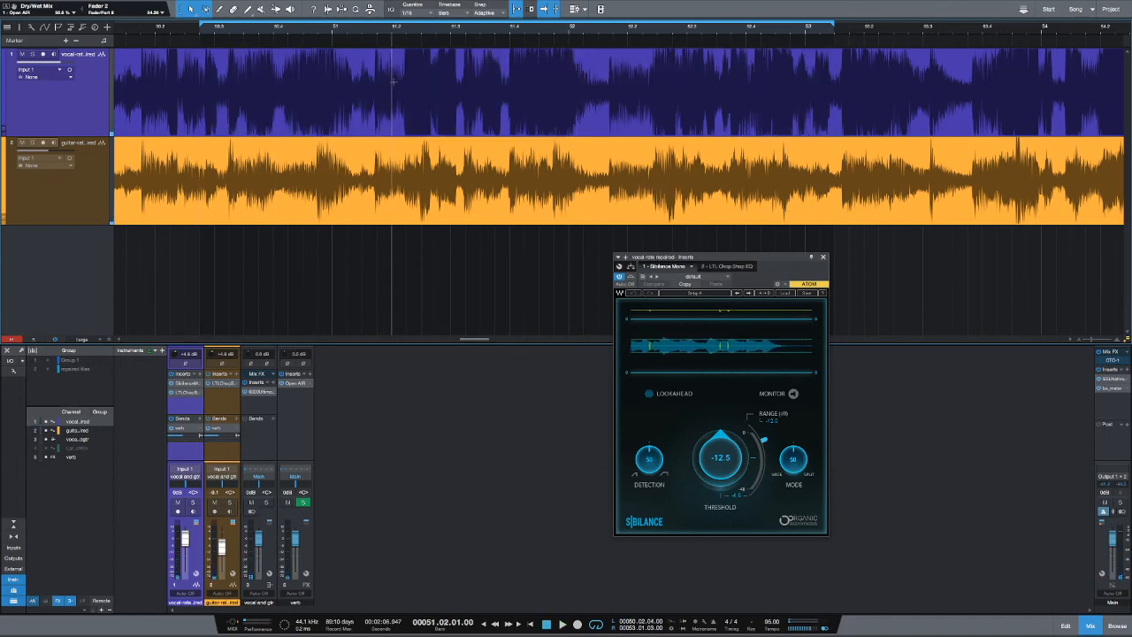
pyautogui.moveTo(391, 81); pyautogui.dragTo(1048, 101)
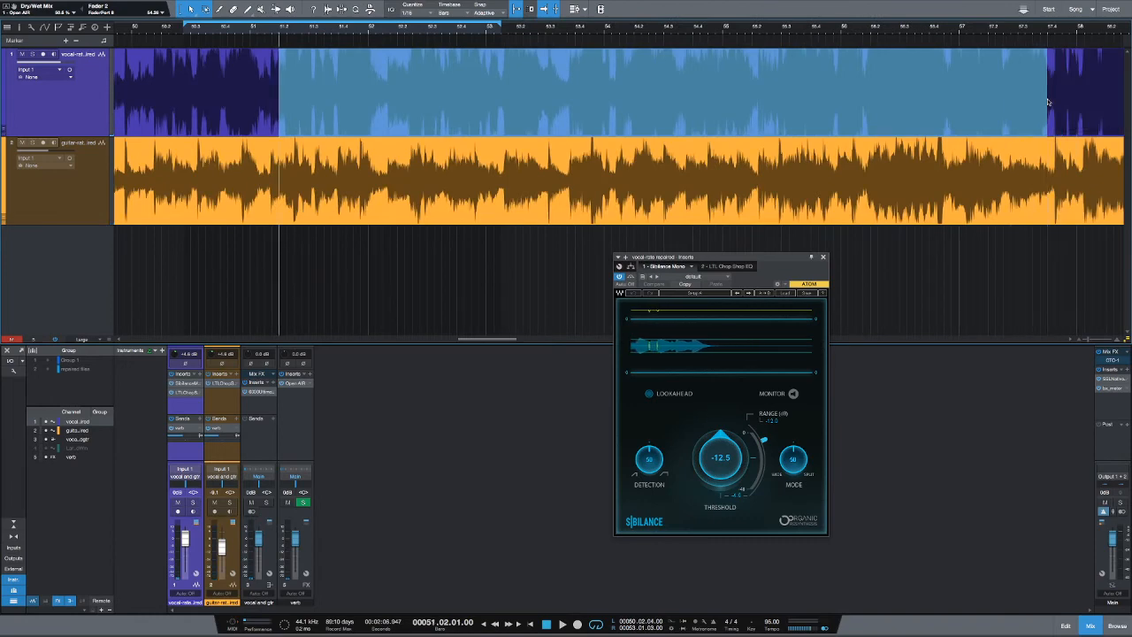
pyautogui.press('p')
pyautogui.press('space')
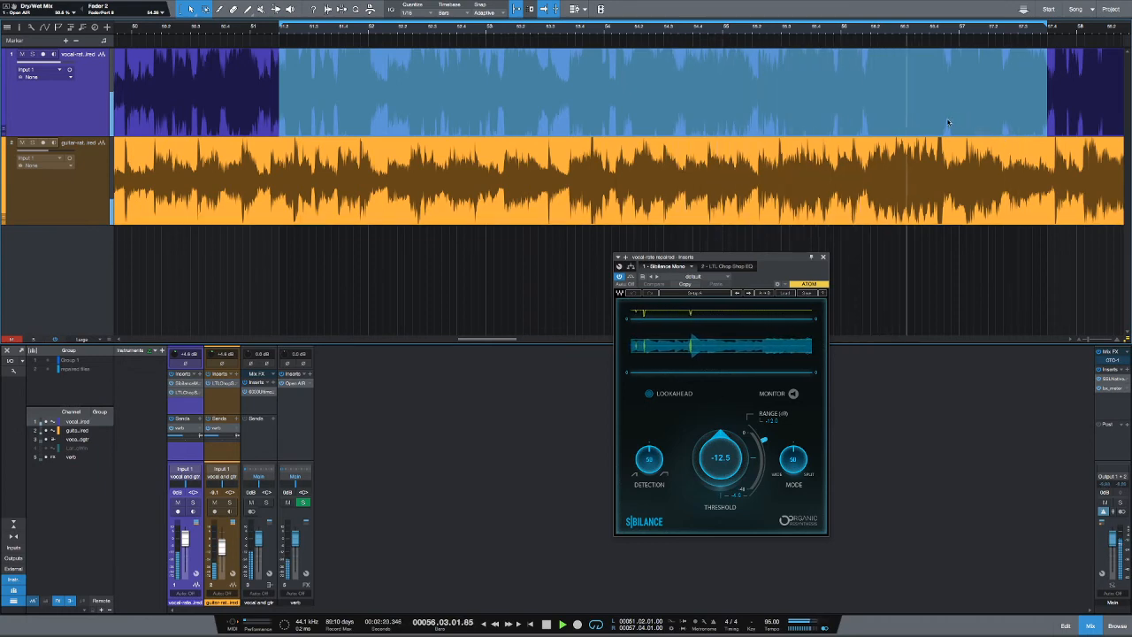
pyautogui.keyDown('shift'); pyautogui.click(862, 75); pyautogui.keyUp('shift')
pyautogui.press('p')
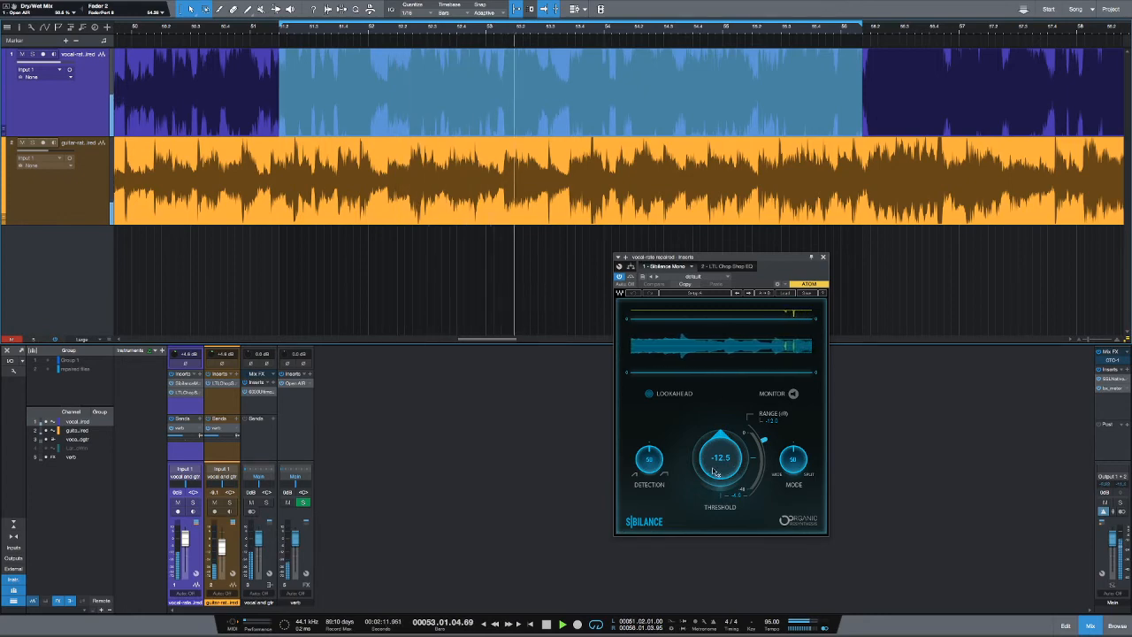
pyautogui.press('space')
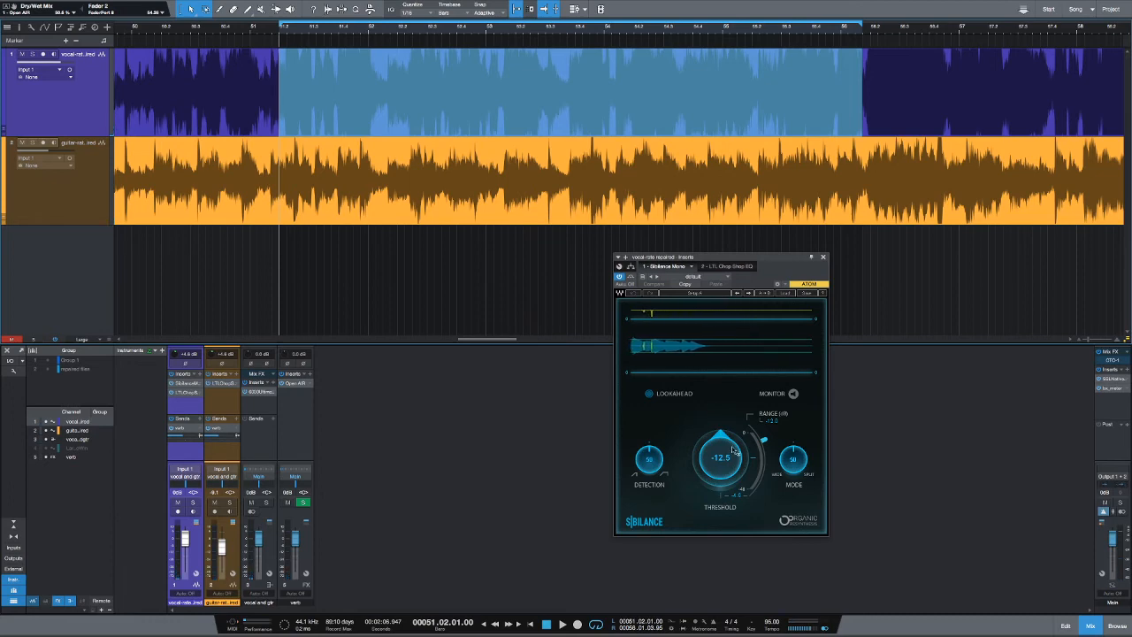
# - Lower the Sibilance threshold in stages to -28.0 dB while auditioning the looped passage
pyautogui.moveTo(715, 471); pyautogui.dragTo(714, 473)
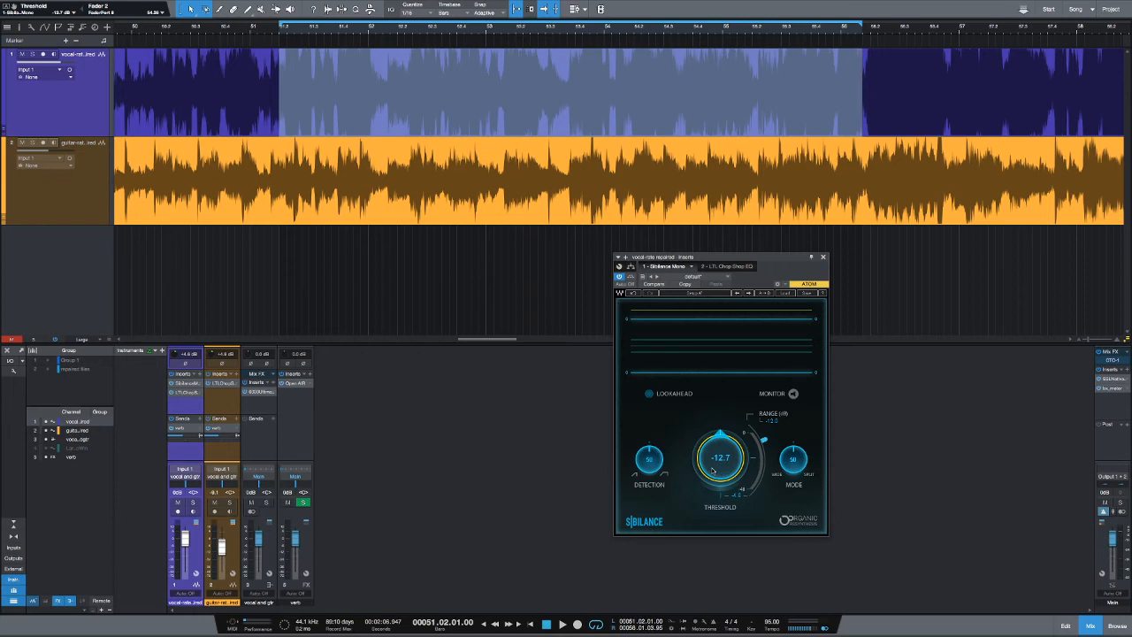
pyautogui.press('space')
pyautogui.moveTo(711, 468); pyautogui.dragTo(711, 489)
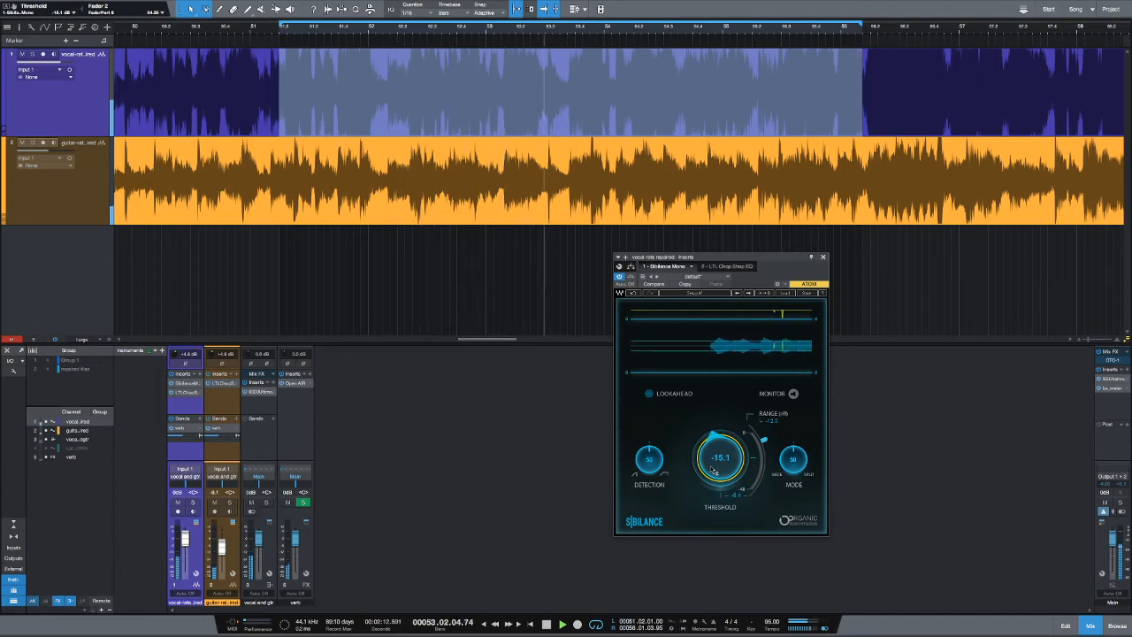
pyautogui.moveTo(709, 462); pyautogui.dragTo(709, 487)
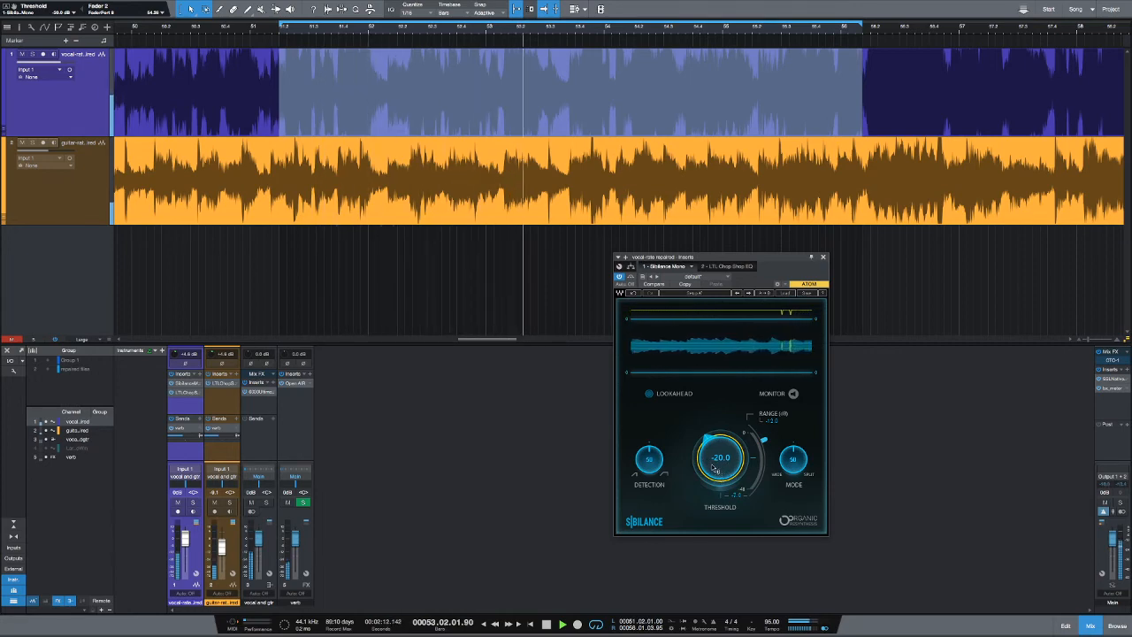
pyautogui.moveTo(711, 464); pyautogui.dragTo(711, 482)
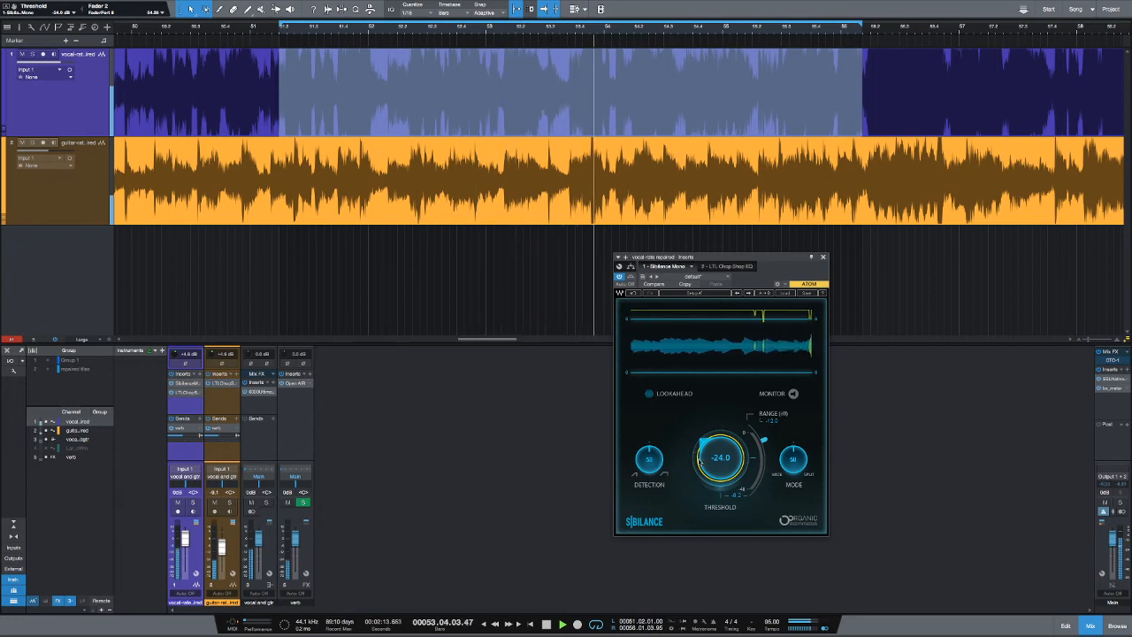
pyautogui.moveTo(699, 469); pyautogui.dragTo(699, 488)
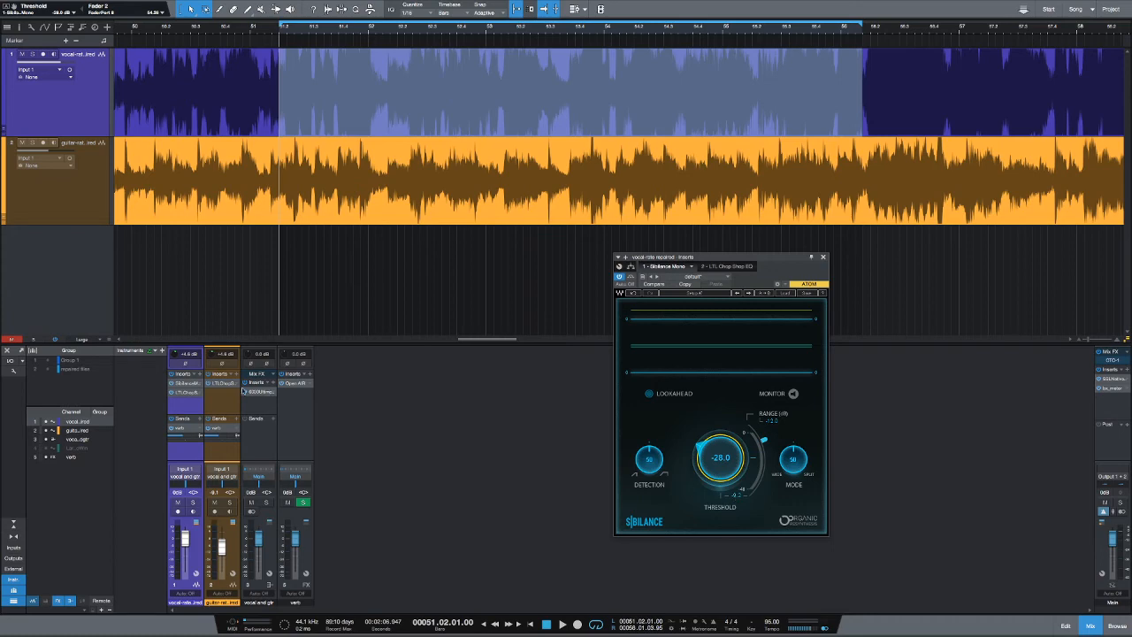
# - Replace Sibilance on the vocal channel with RDeEsser Mono, placed ahead of the LTL Chop Shop EQ
pyautogui.rightClick(196, 383)
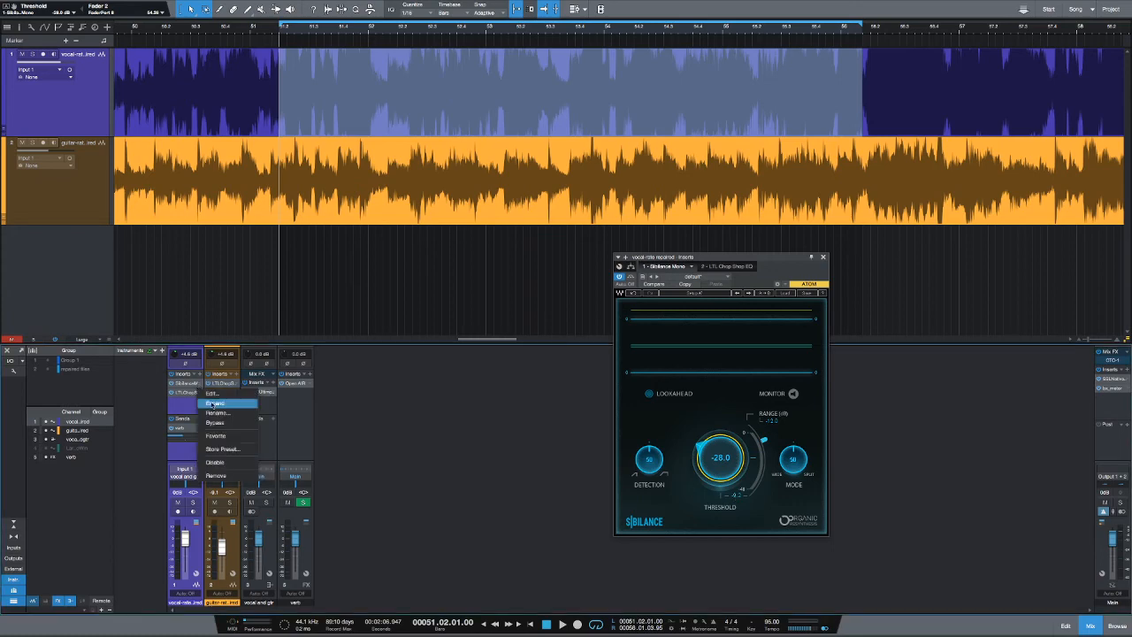
pyautogui.click(222, 478)
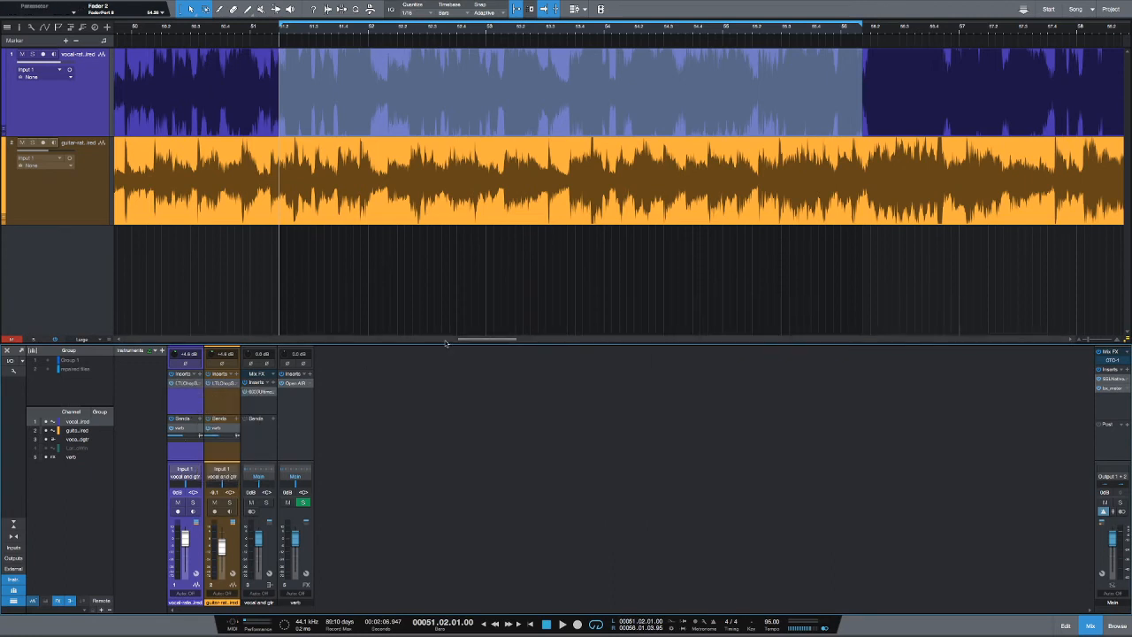
pyautogui.click(199, 374)
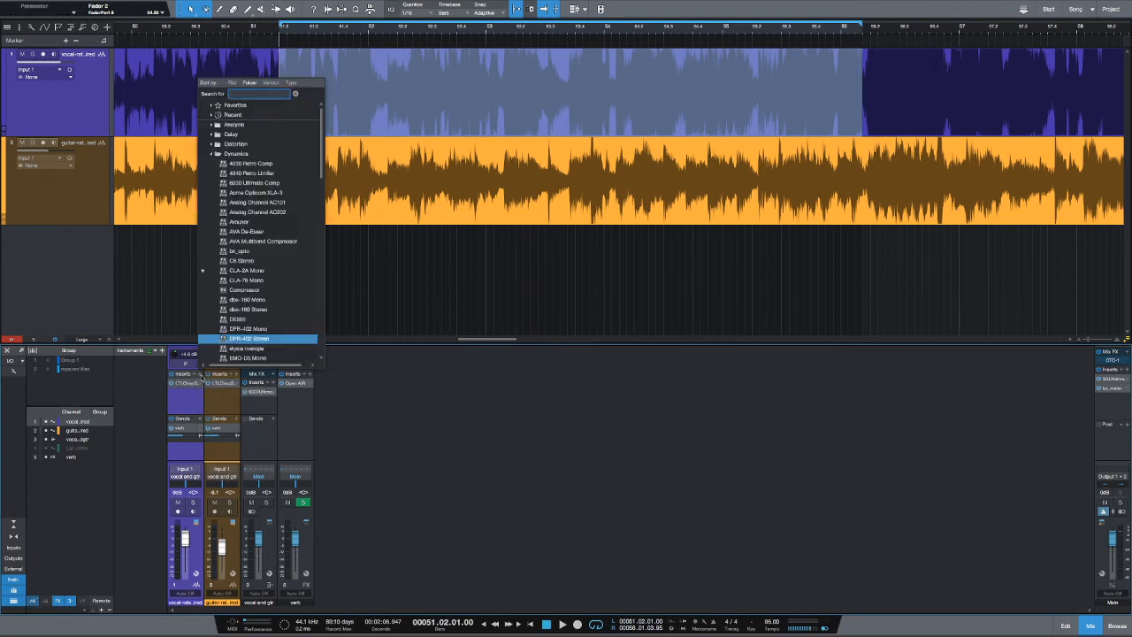
pyautogui.write('de')
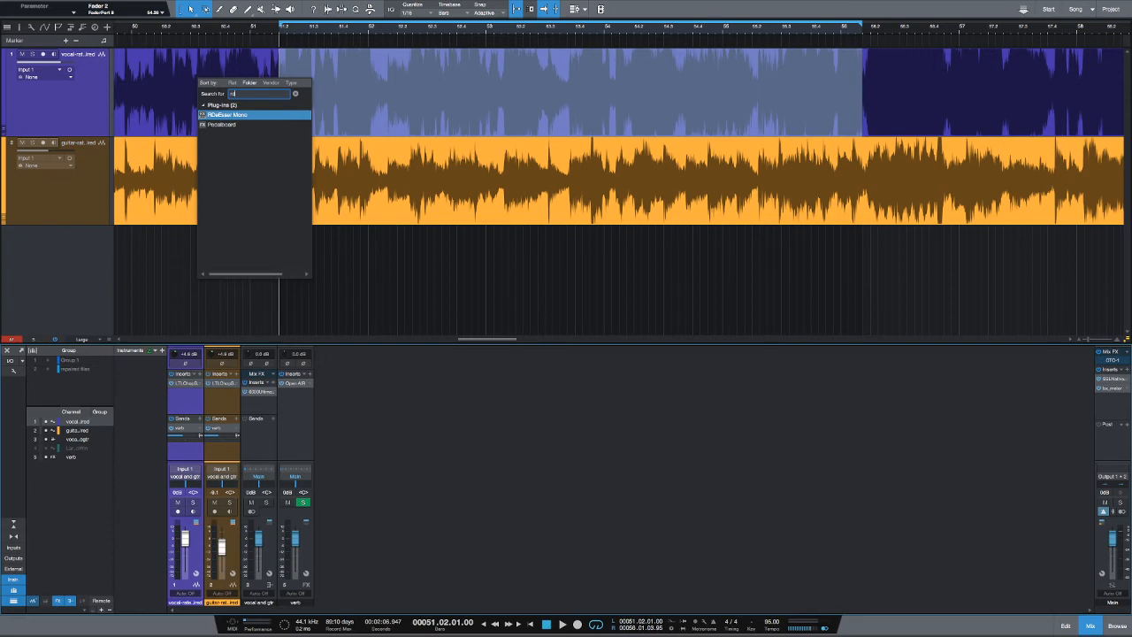
pyautogui.press('Return')
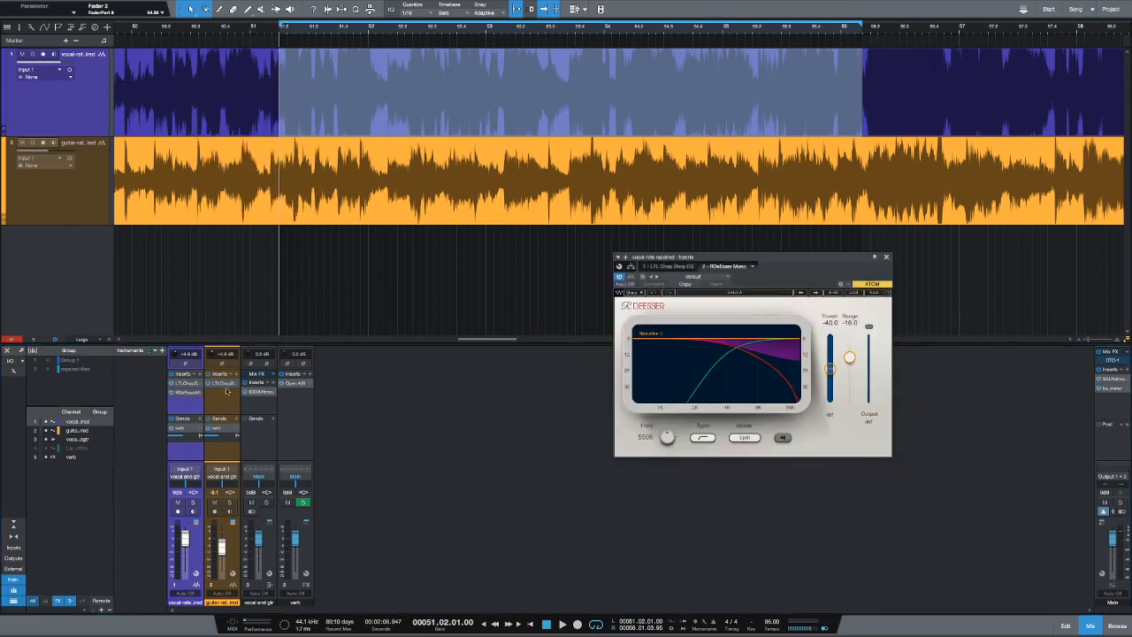
pyautogui.moveTo(188, 392); pyautogui.dragTo(191, 382)
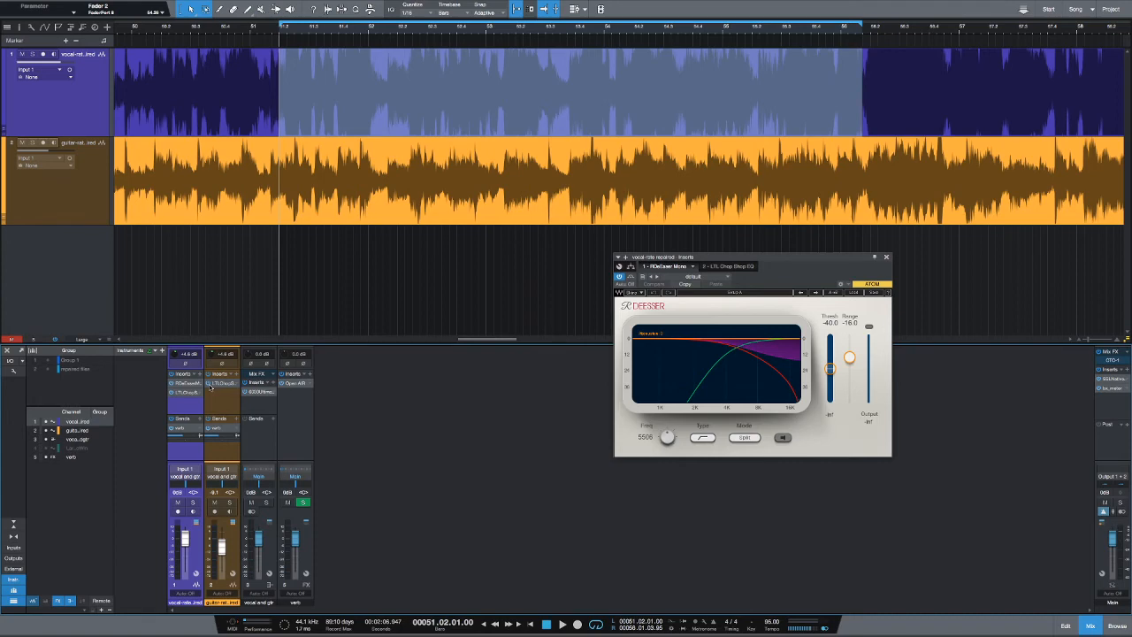
# - Play the loop with the vocal soloed, monitor the RDeEsser's sidechain, and tune its frequency to 6021 Hz
pyautogui.press('space')
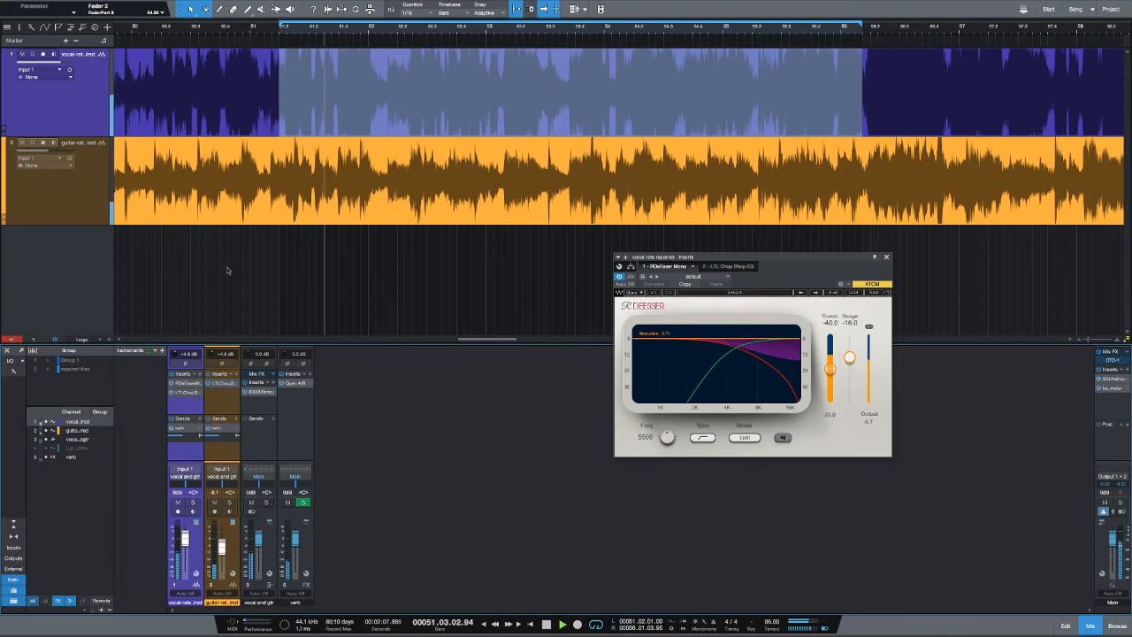
pyautogui.press('s')
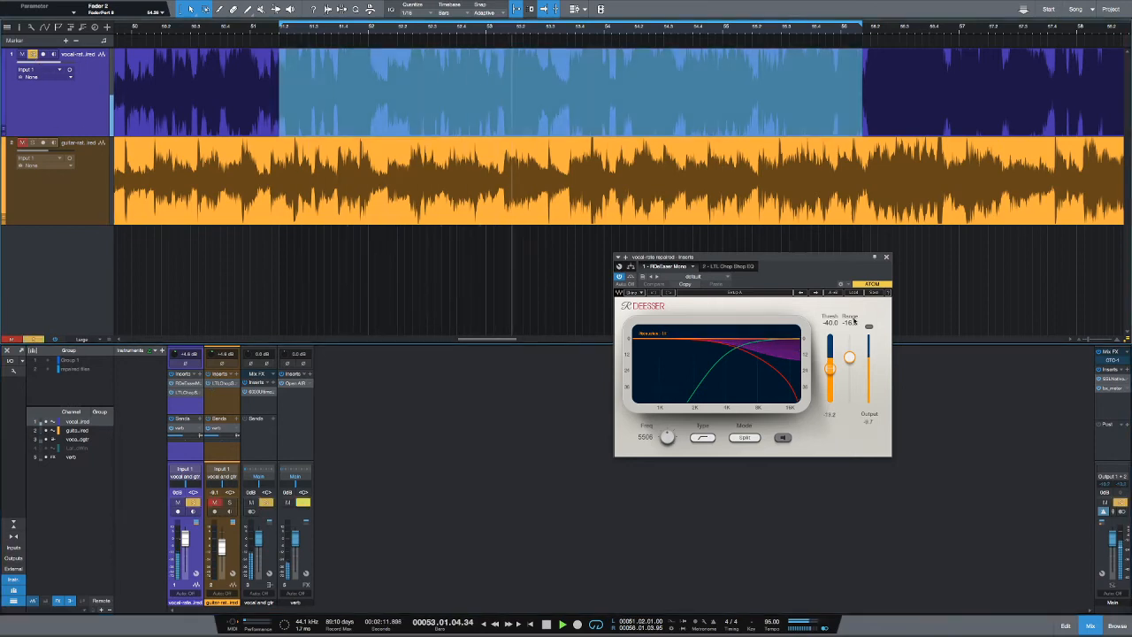
pyautogui.click(781, 439)
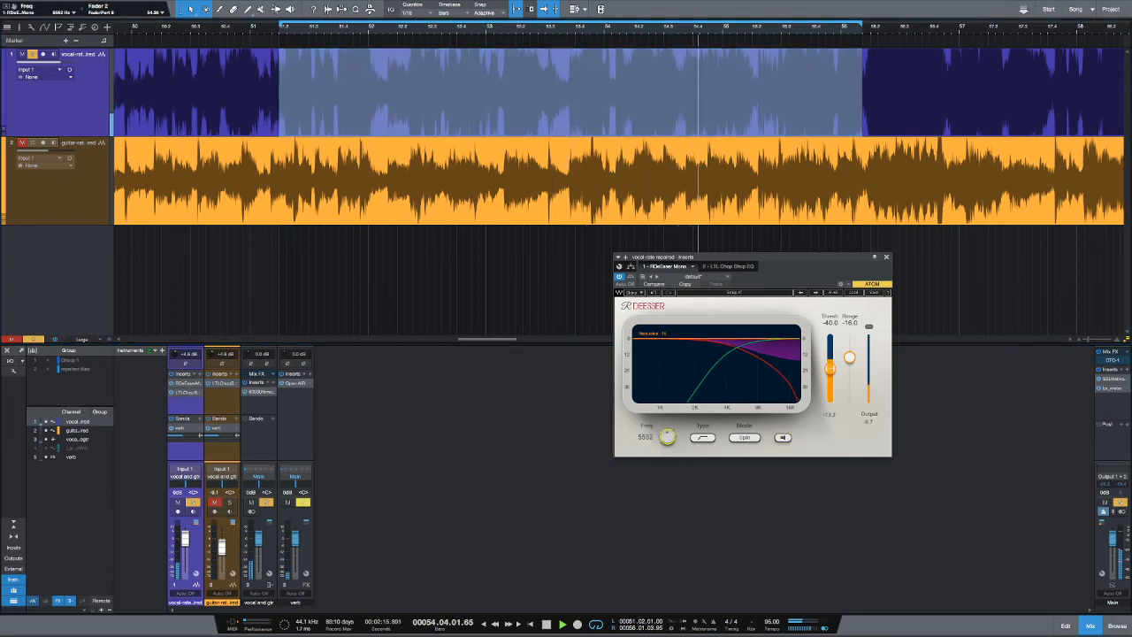
pyautogui.moveTo(667, 437)
pyautogui.mouseDown()
pyautogui.moveTo(667, 419)
pyautogui.moveTo(669, 441)
pyautogui.mouseUp()
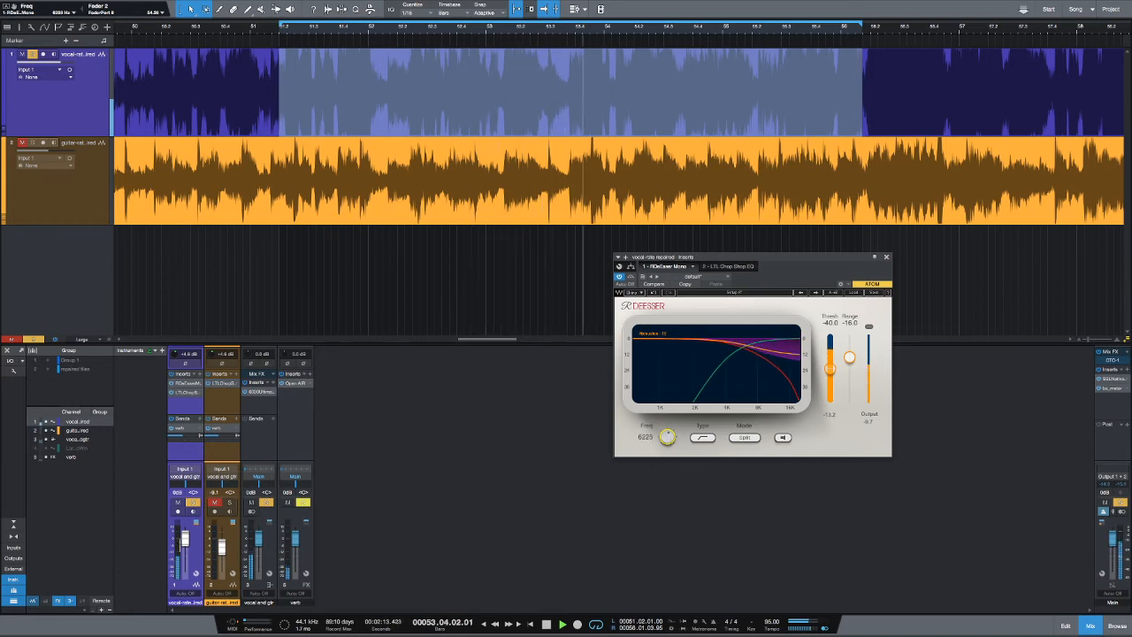
pyautogui.moveTo(668, 439); pyautogui.dragTo(668, 457)
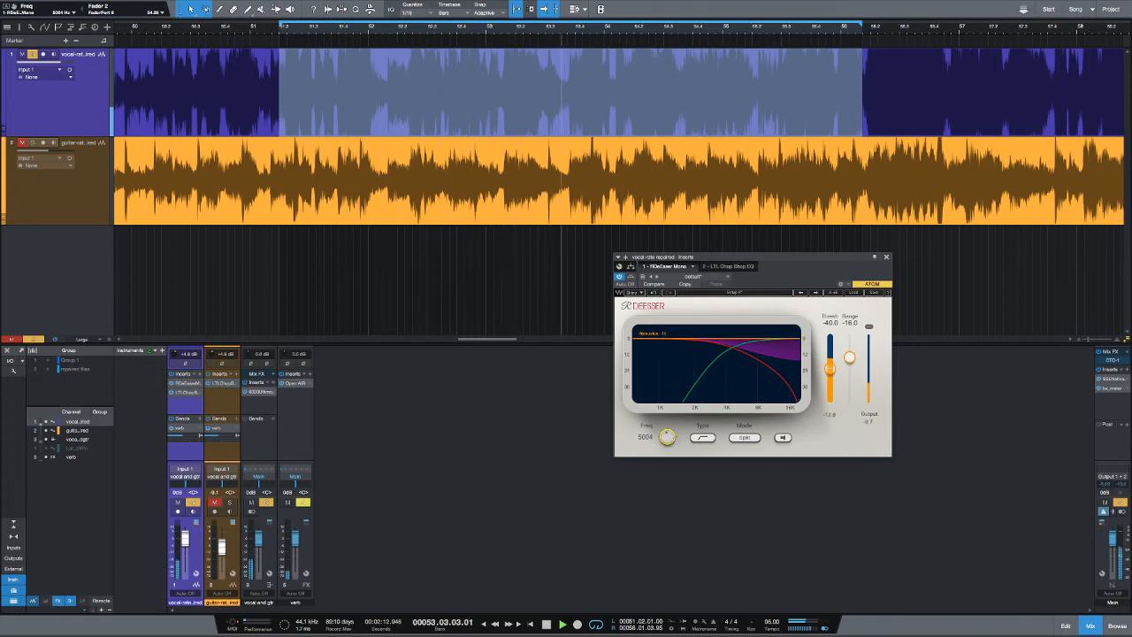
pyautogui.moveTo(669, 438); pyautogui.dragTo(669, 410)
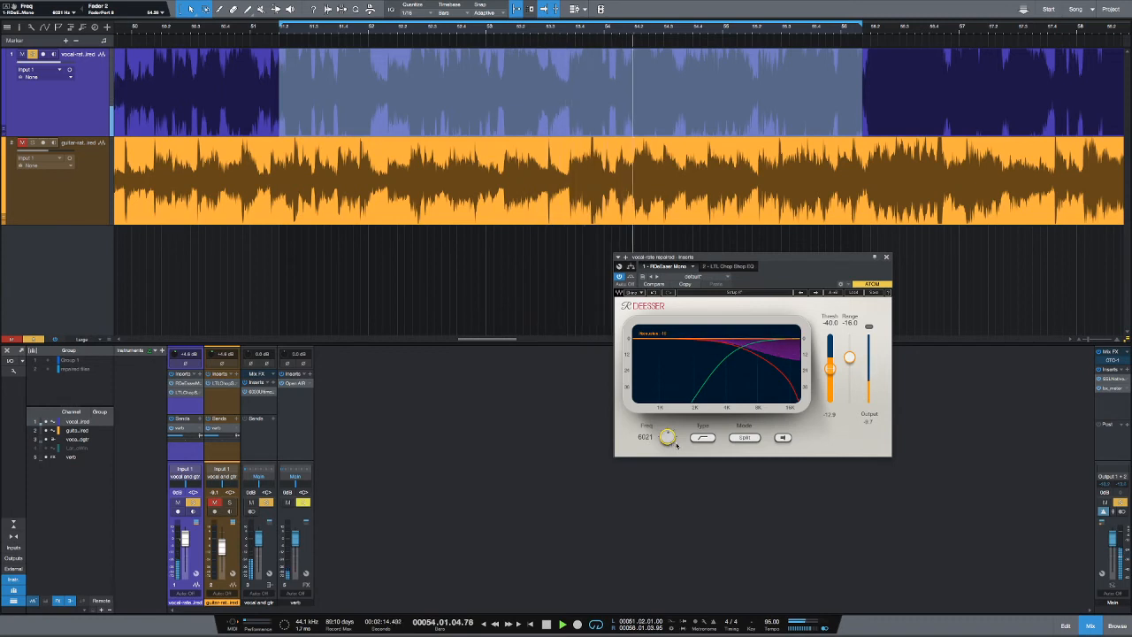
# - Set the RDeEsser's range to -12.0 and its threshold to -30.2 dB while monitoring the processed audio
pyautogui.press('space')
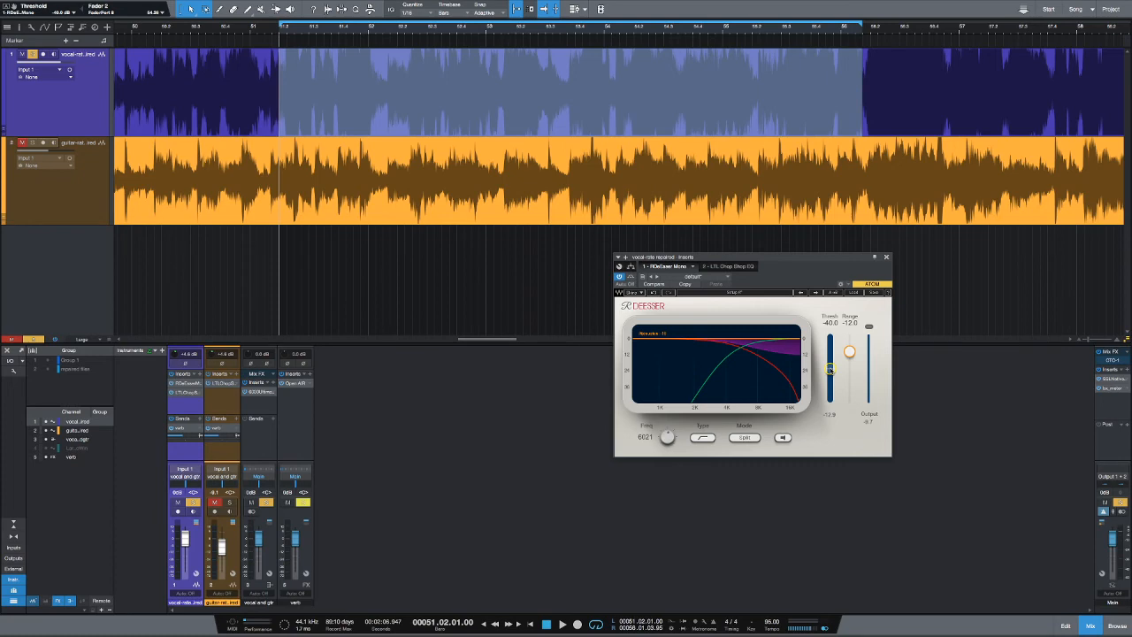
pyautogui.press('space')
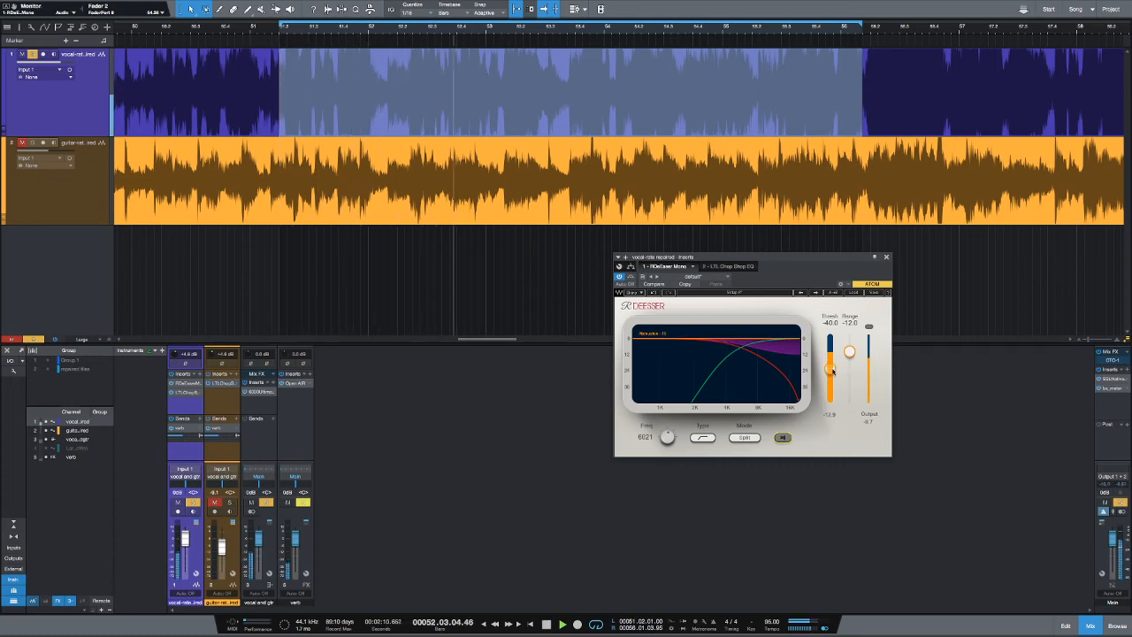
pyautogui.moveTo(832, 369); pyautogui.dragTo(831, 359)
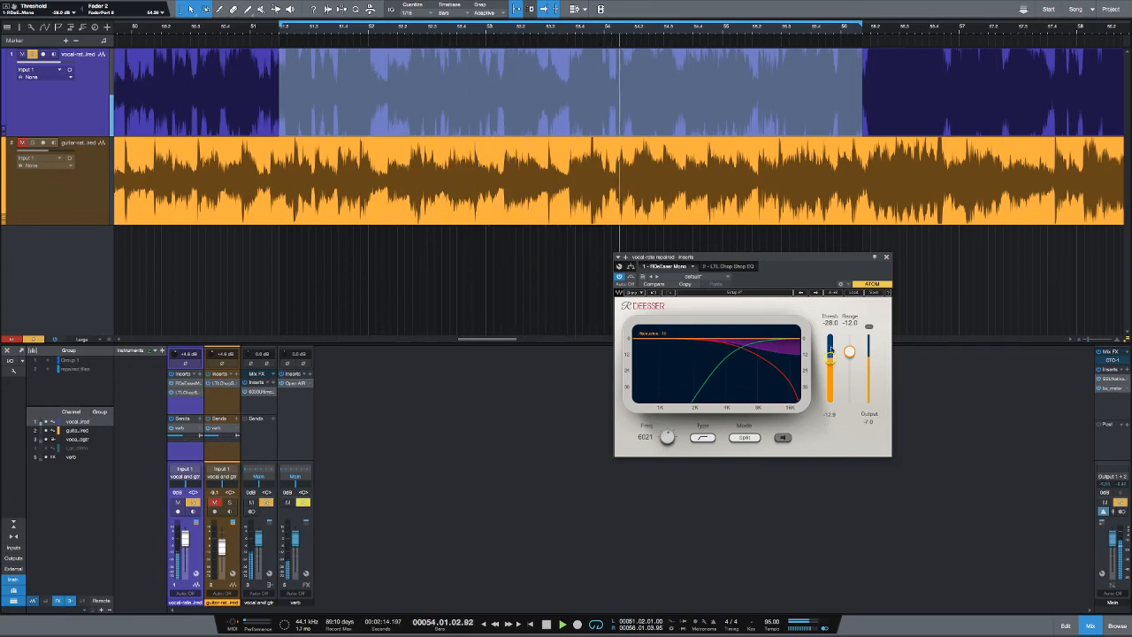
pyautogui.moveTo(829, 358); pyautogui.dragTo(829, 360)
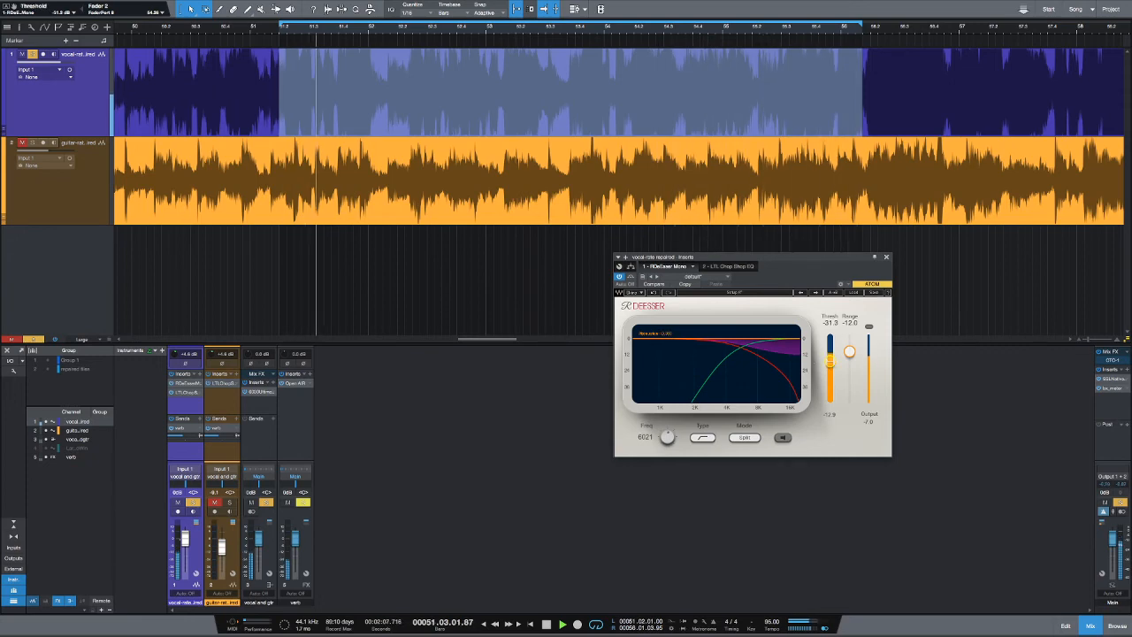
pyautogui.moveTo(829, 361); pyautogui.dragTo(830, 364)
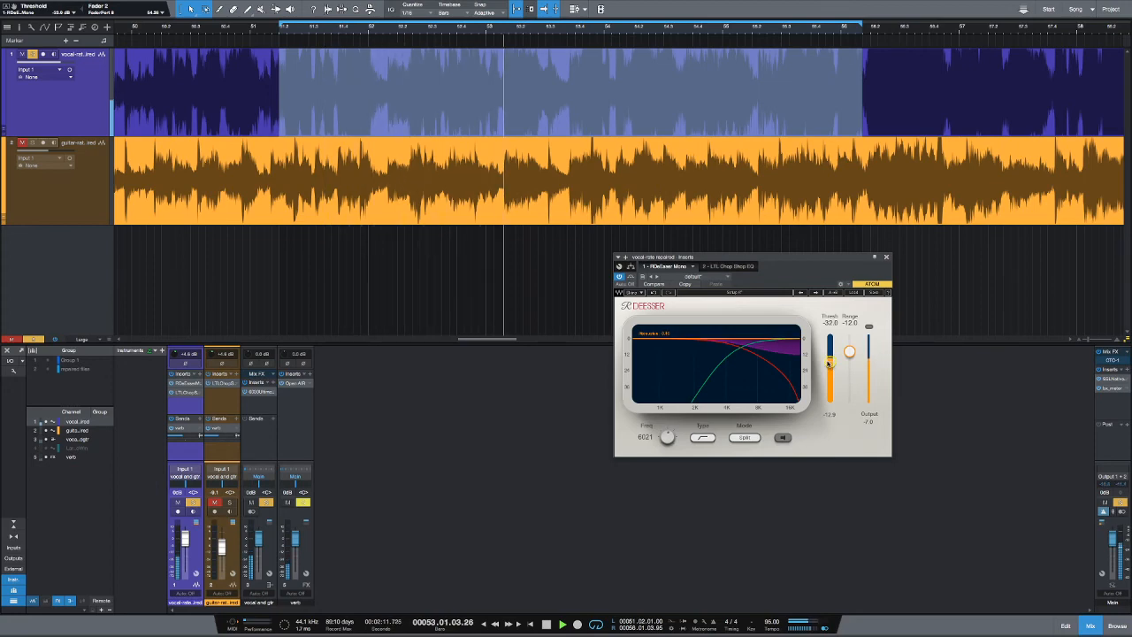
pyautogui.moveTo(829, 362); pyautogui.dragTo(830, 359)
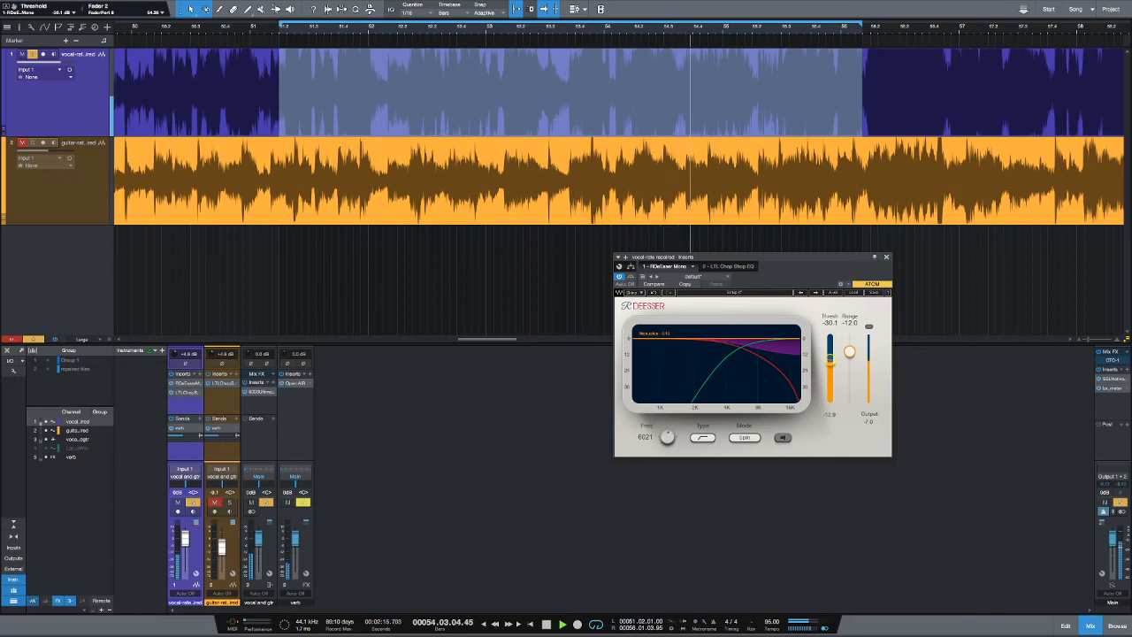
pyautogui.moveTo(829, 360); pyautogui.dragTo(830, 361)
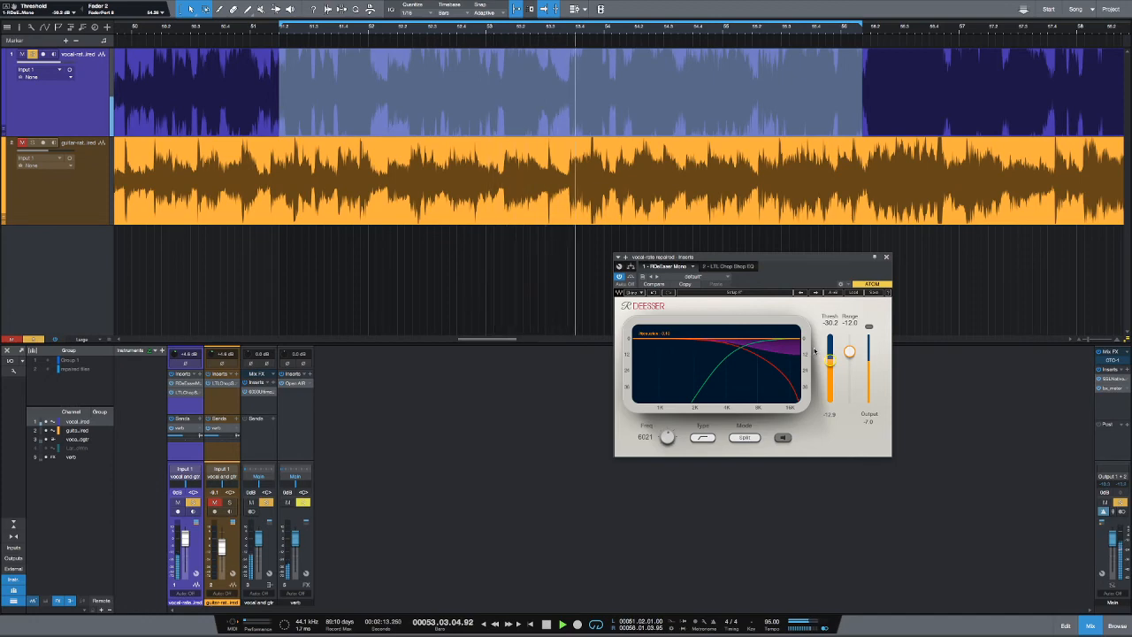
# - Audition the looped vocal while toggling the RDeEsser's bypass to compare the processed and unprocessed sound
pyautogui.press('space')
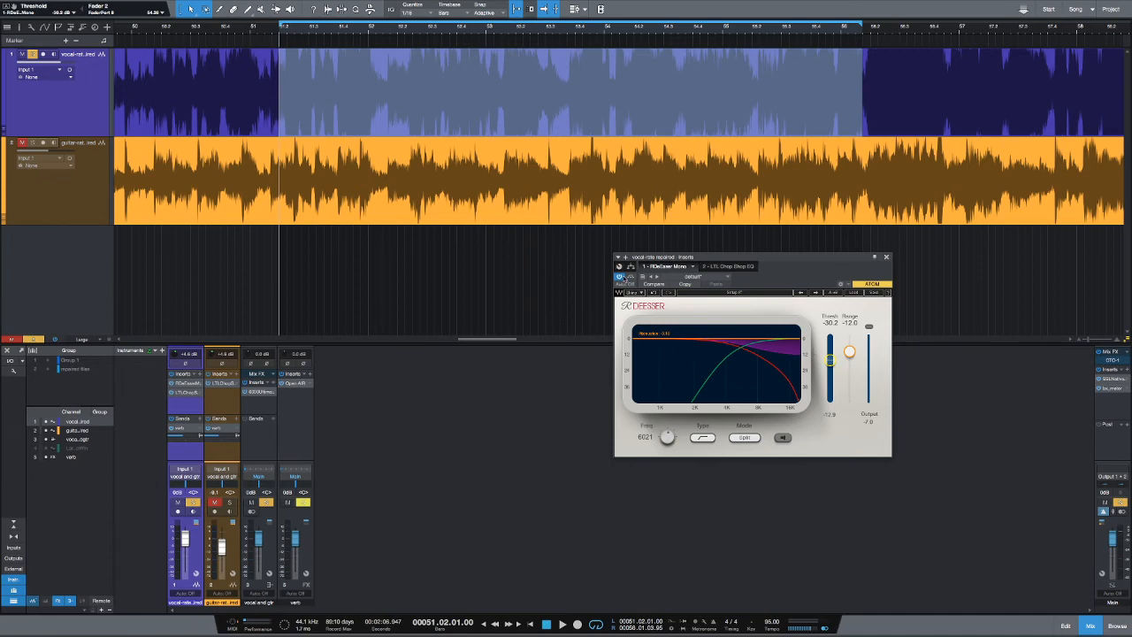
pyautogui.press('space')
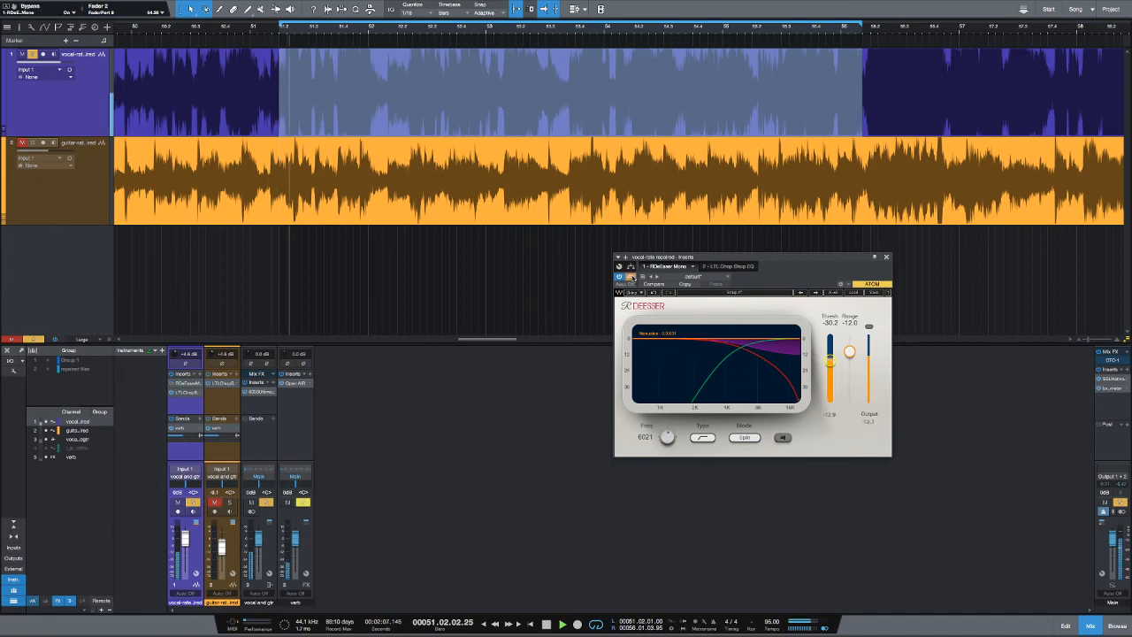
pyautogui.click(631, 277)
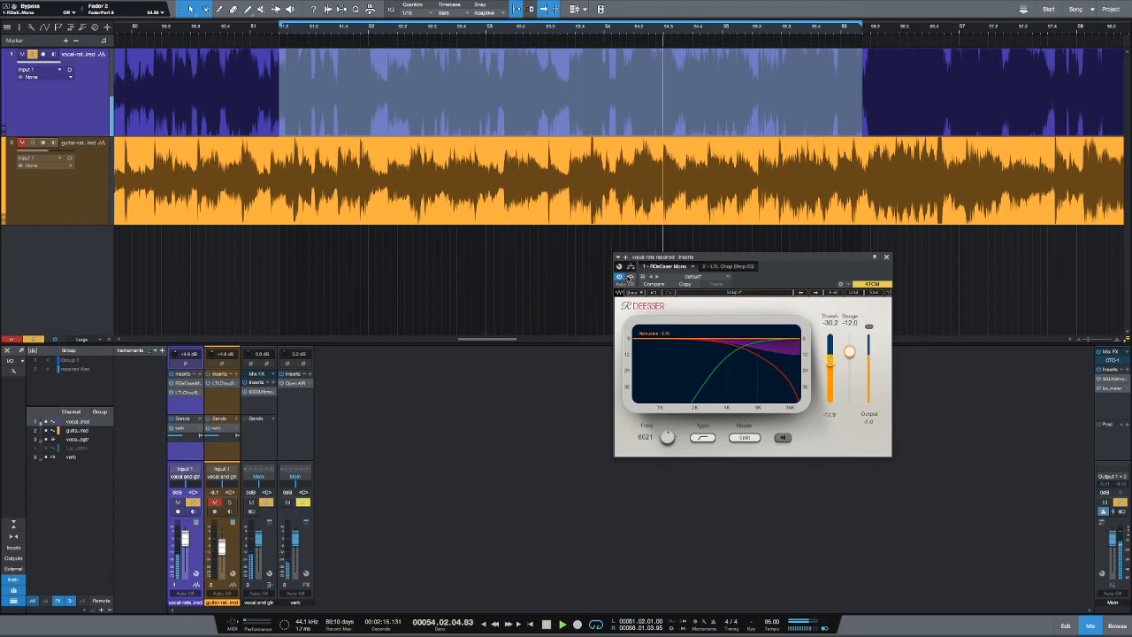
pyautogui.press('space')
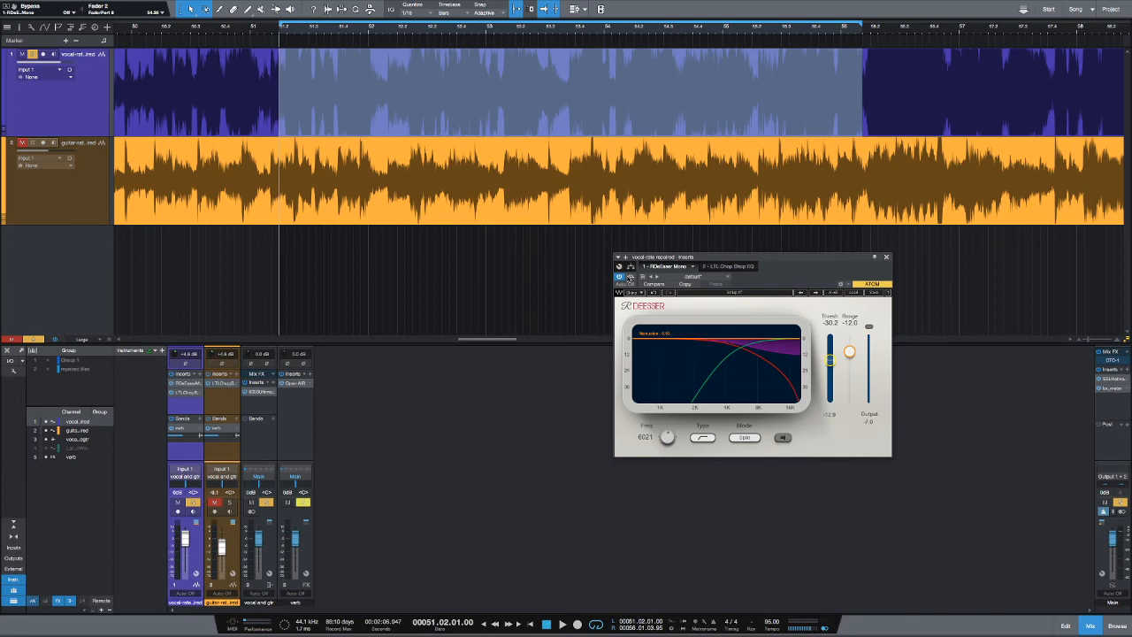
# - Adjust the RDeEsser to a range of -9.6 and a threshold of -32.0 while the vocal loop plays
pyautogui.press('space')
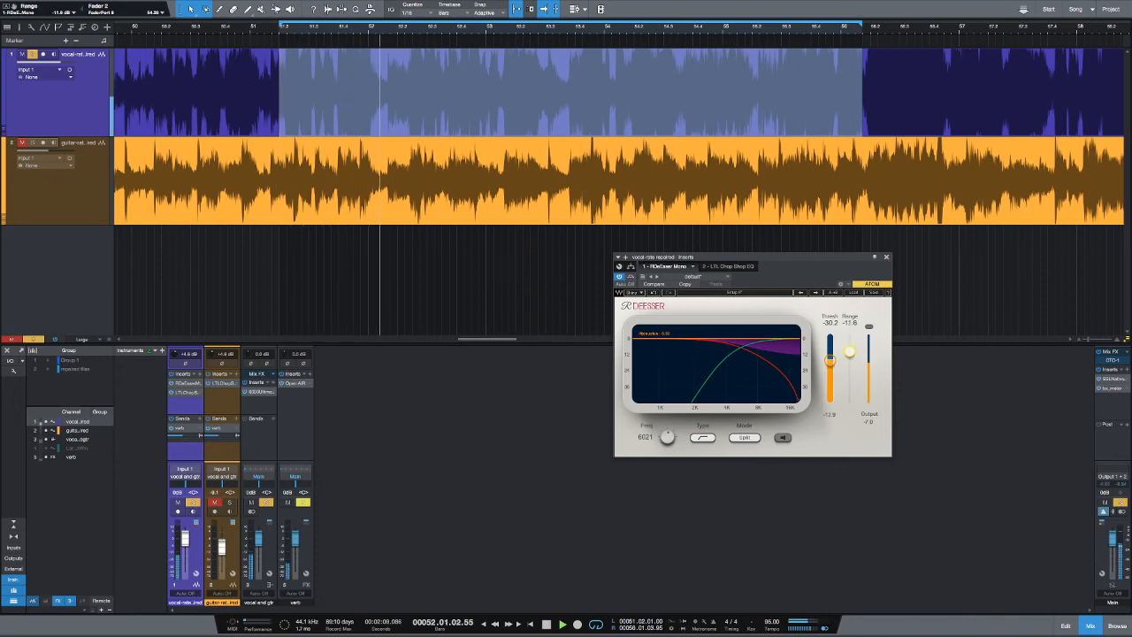
pyautogui.moveTo(849, 350); pyautogui.dragTo(847, 354)
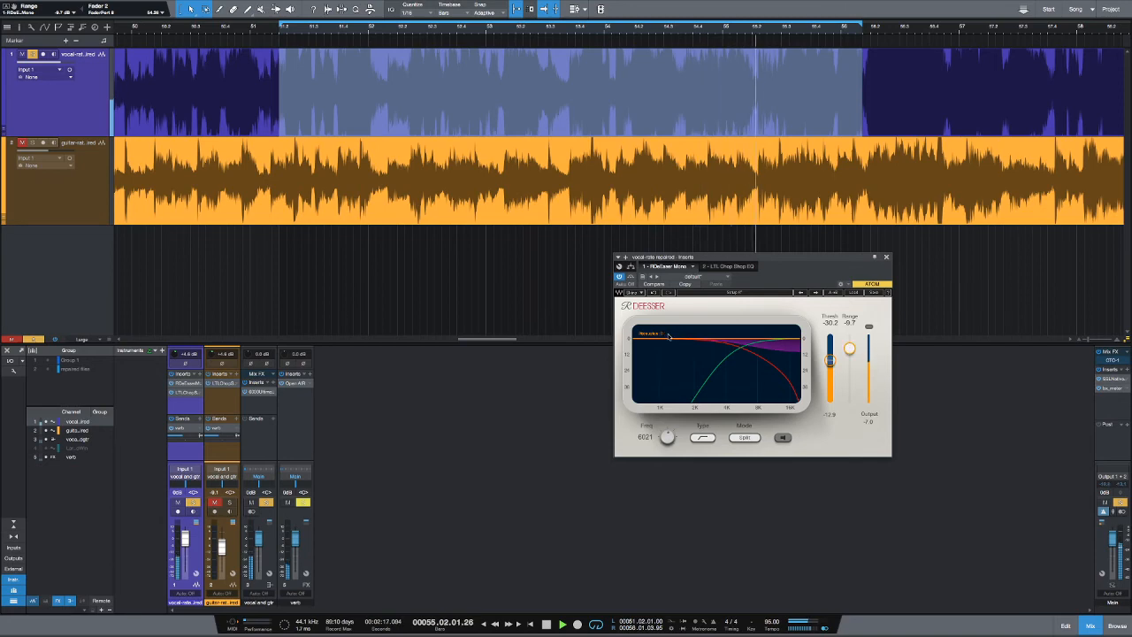
pyautogui.moveTo(830, 360)
pyautogui.mouseDown()
pyautogui.moveTo(850, 345)
pyautogui.moveTo(850, 358)
pyautogui.mouseUp()
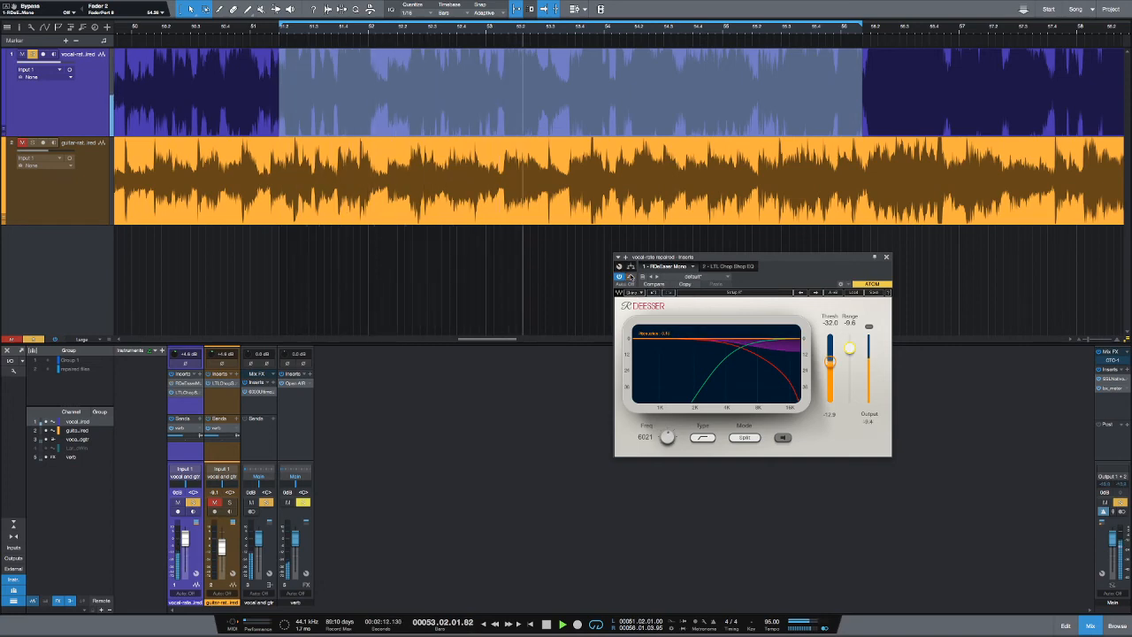
pyautogui.press('space')
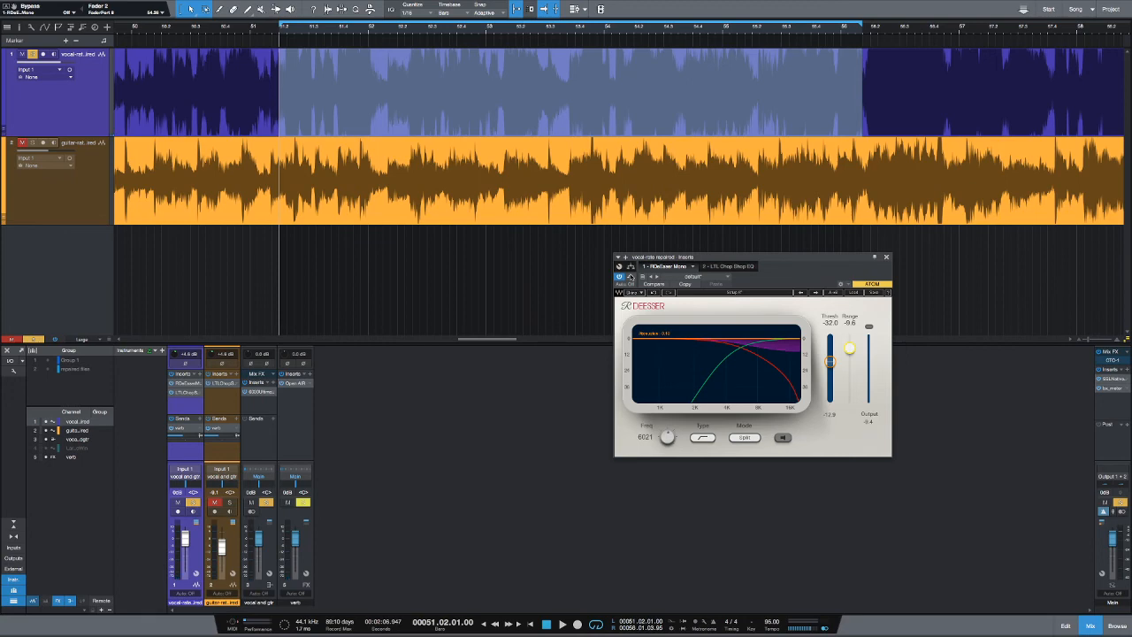
# - Unmute the guitar, clear the track solos, and play the full mix from bar 56
pyautogui.press('w')
pyautogui.press('w')
pyautogui.press('w')
pyautogui.moveTo(729, 264); pyautogui.dragTo(748, 295)
pyautogui.click(350, 127)
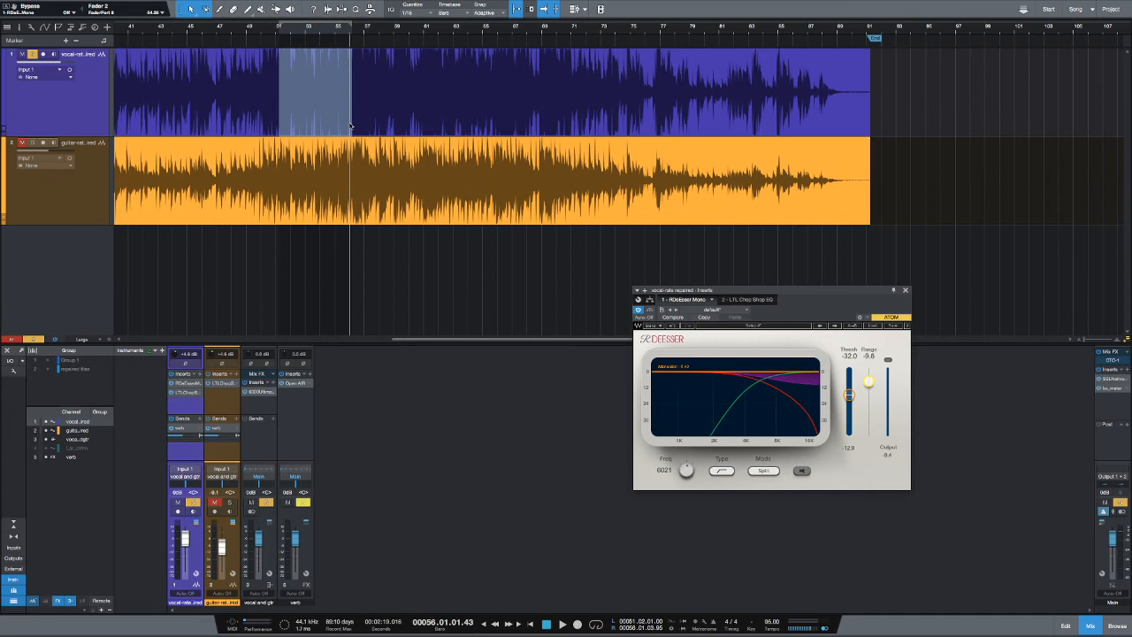
pyautogui.click(23, 144)
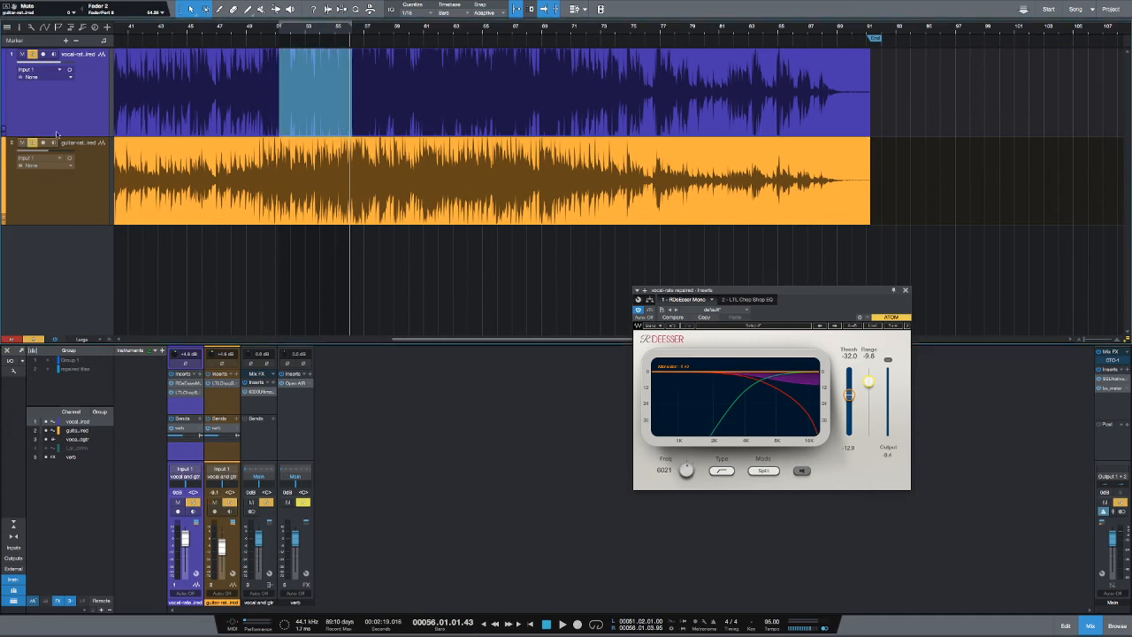
pyautogui.click(31, 143)
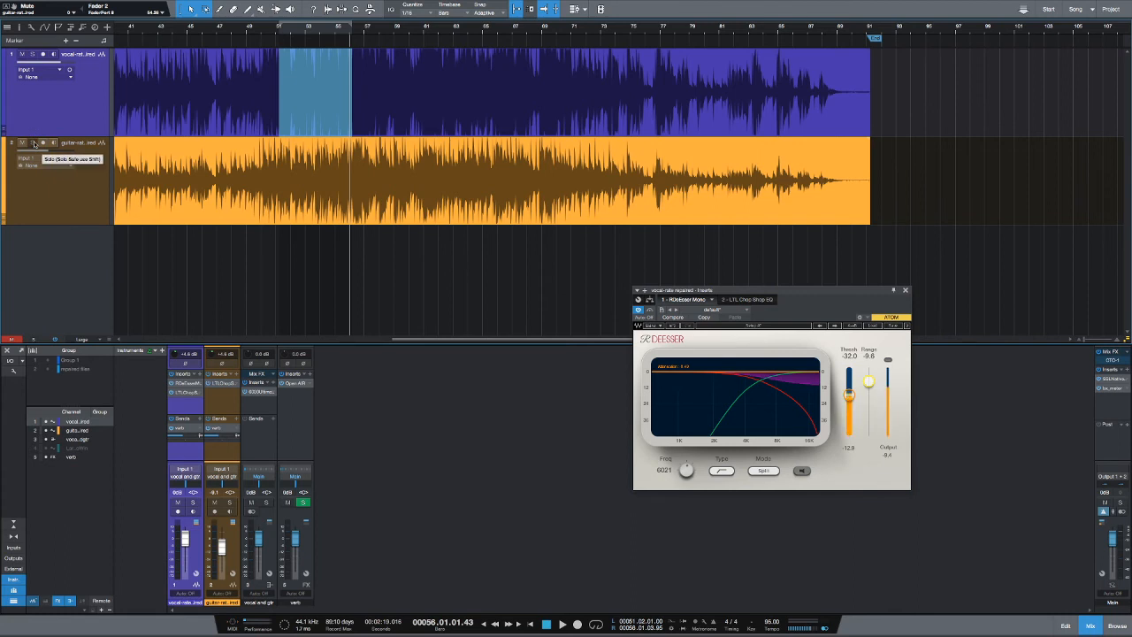
pyautogui.press('space')
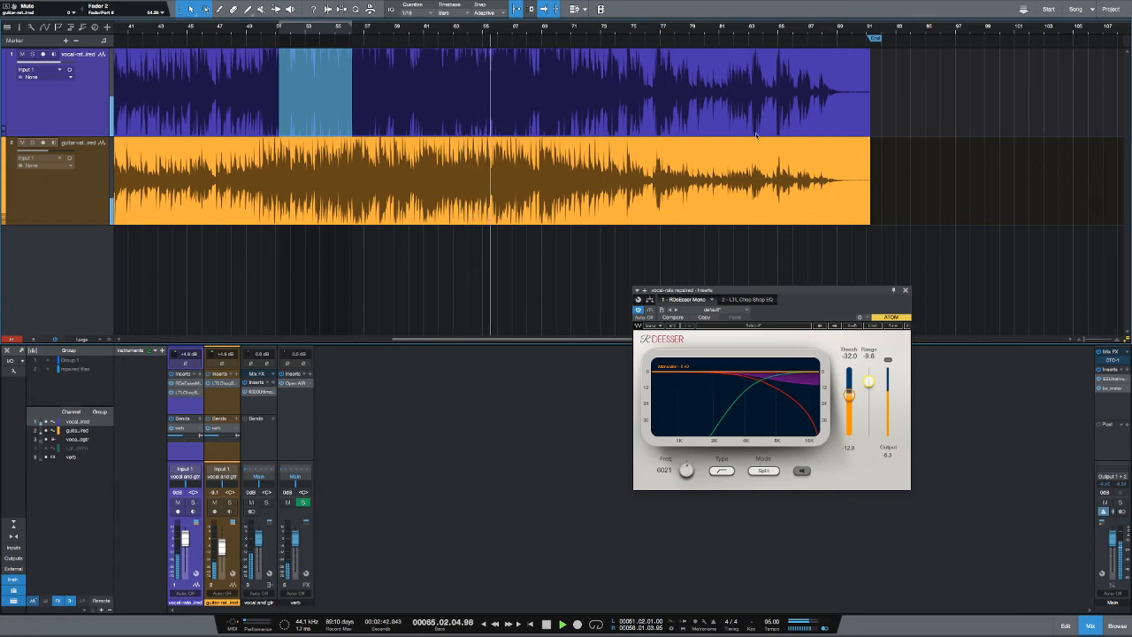
# - Open bx_meter on the Main output to check the mix levels, and move its window clear of the tracks
pyautogui.click(1111, 390)
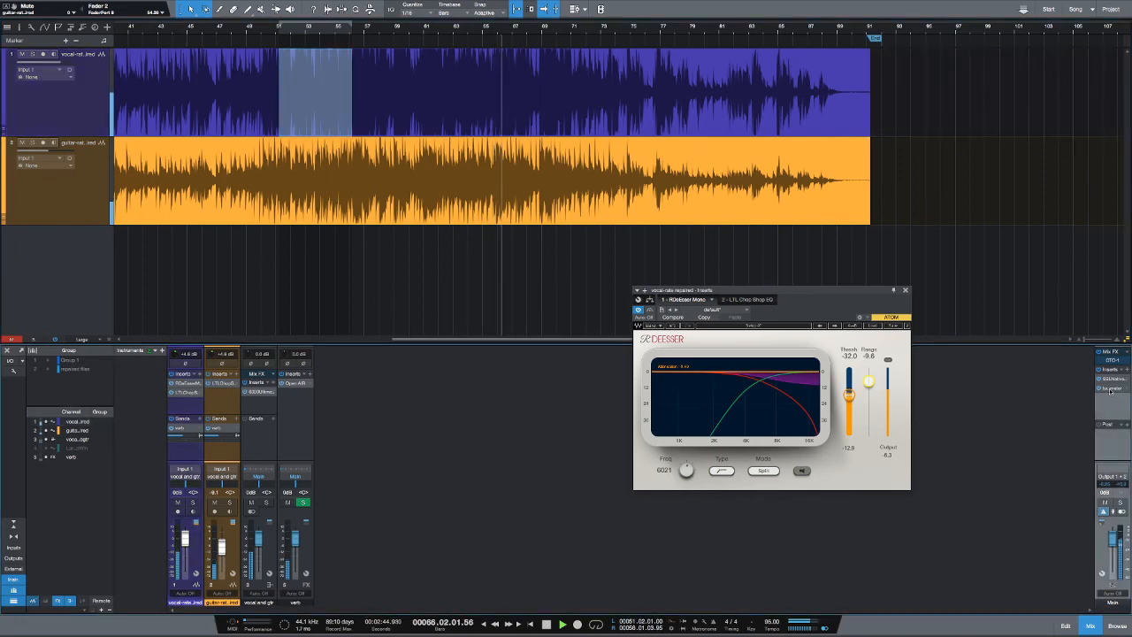
pyautogui.click(1110, 390)
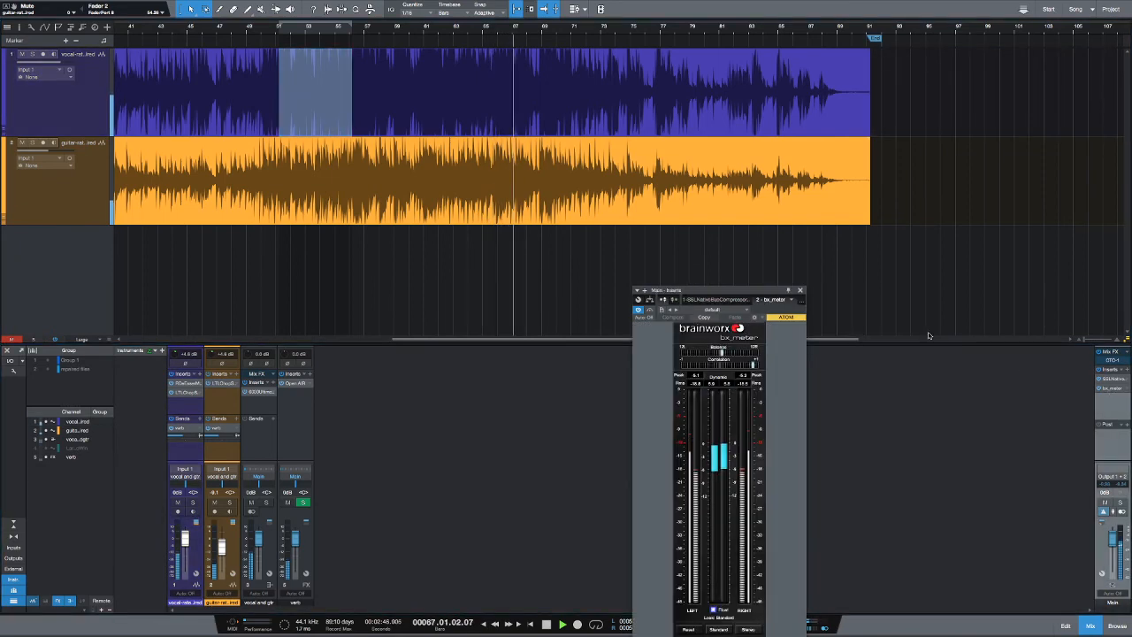
pyautogui.moveTo(770, 298); pyautogui.dragTo(813, 203)
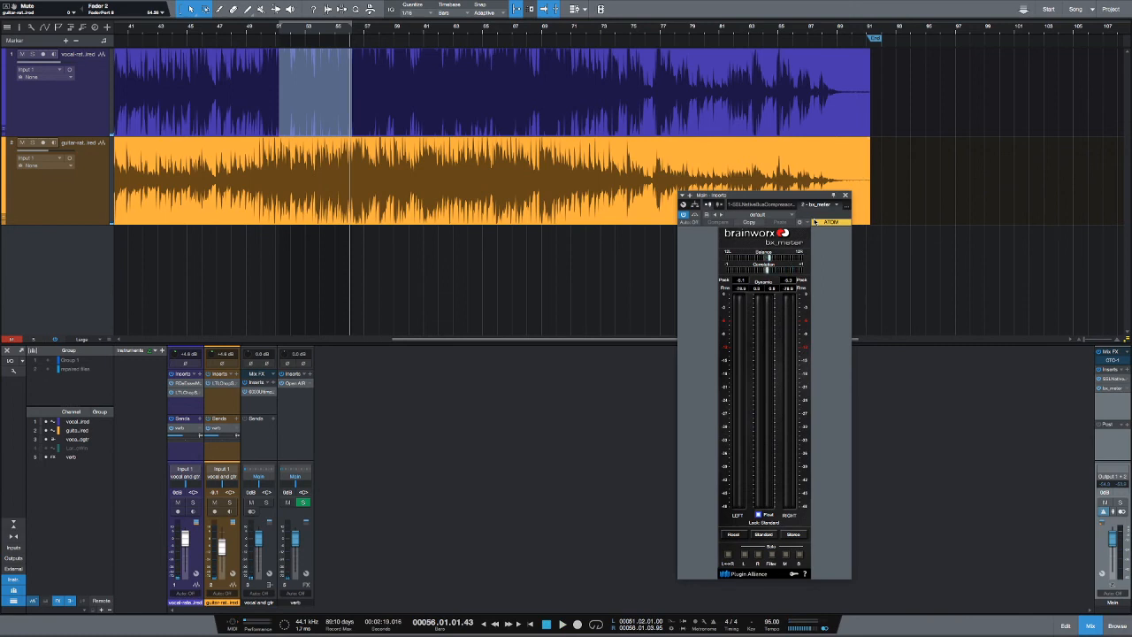
pyautogui.moveTo(800, 196); pyautogui.dragTo(797, 249)
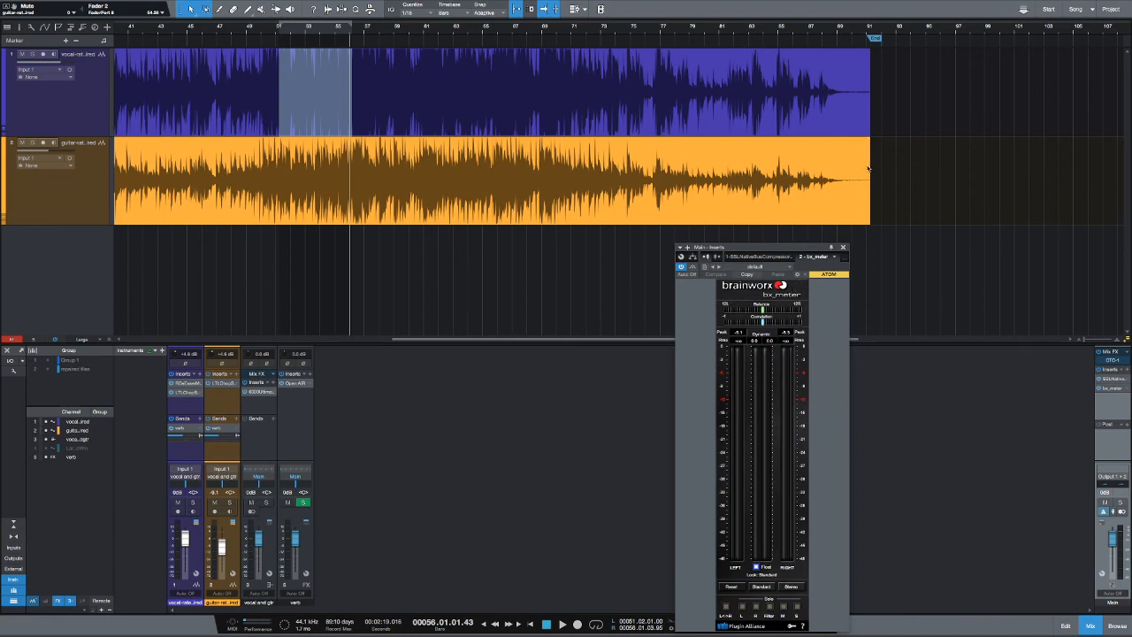
# - Select both the vocal and guitar clips and add a short fade-out at their end
pyautogui.click(852, 202)
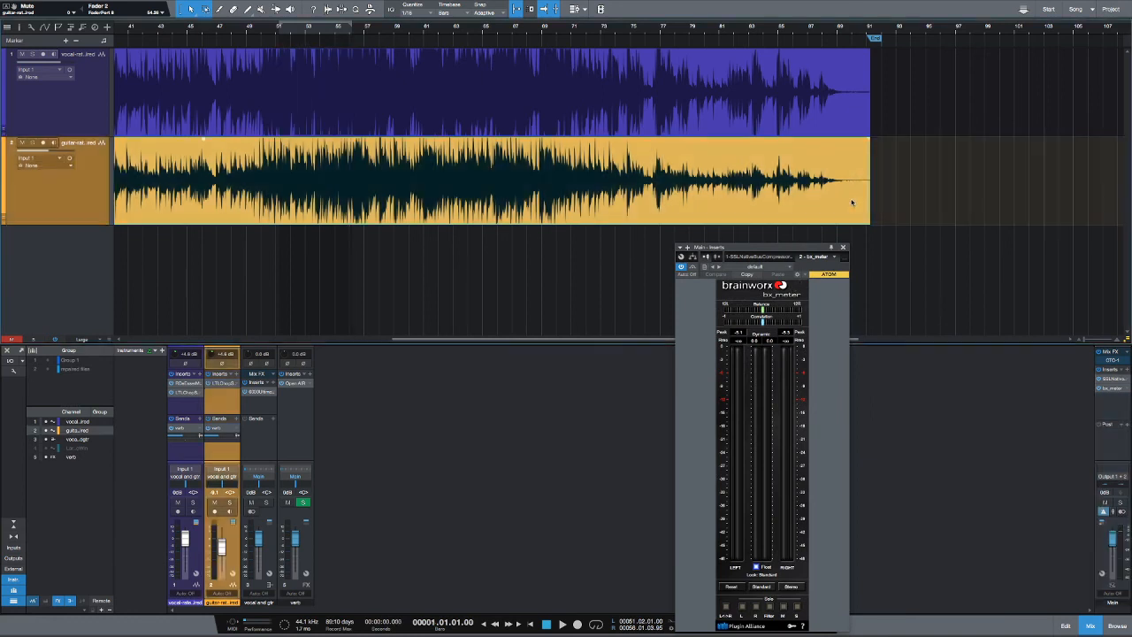
pyautogui.keyDown('shift'); pyautogui.click(845, 122); pyautogui.keyUp('shift')
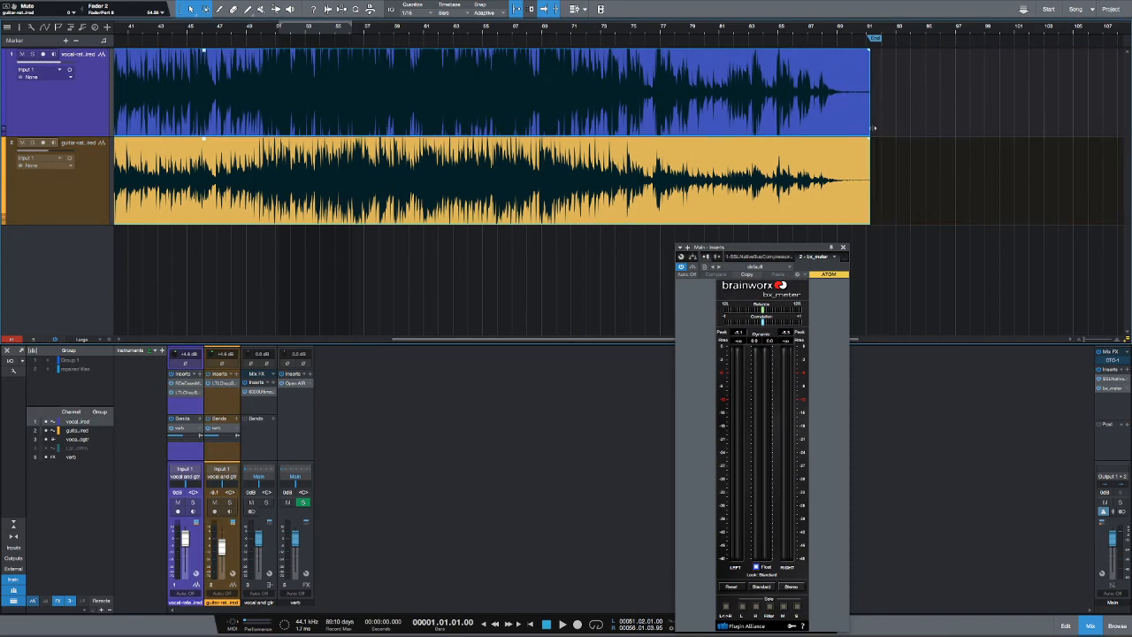
pyautogui.moveTo(868, 50); pyautogui.dragTo(848, 62)
pyautogui.press('w')
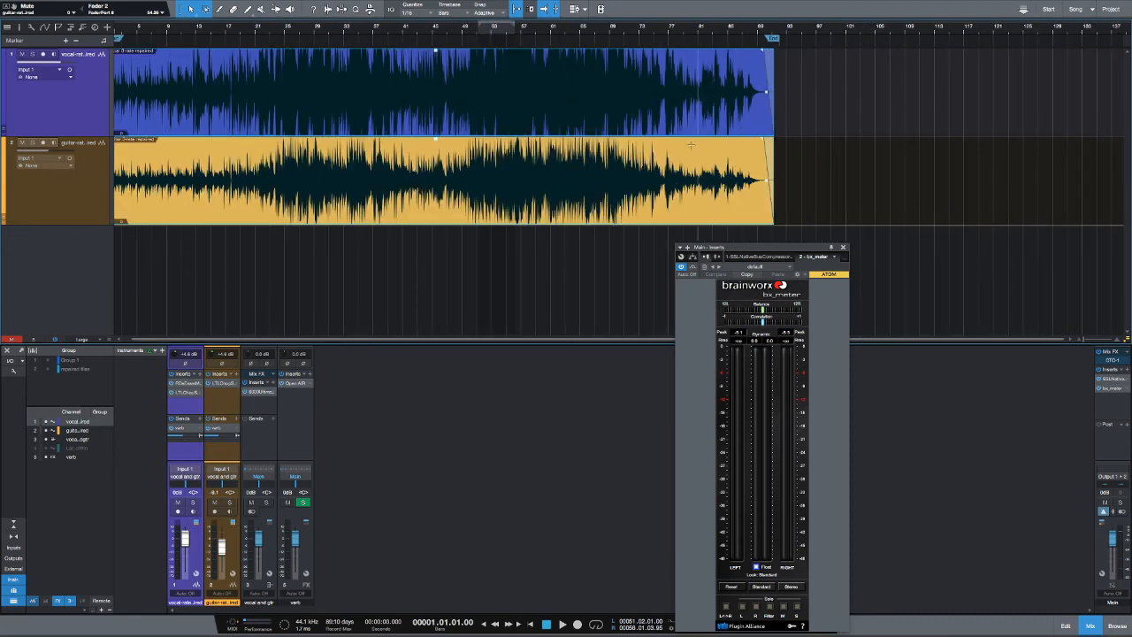
# - Play the mix from about bar 36 and examine the vocal phrase around bar 46 at closer range
pyautogui.press('e')
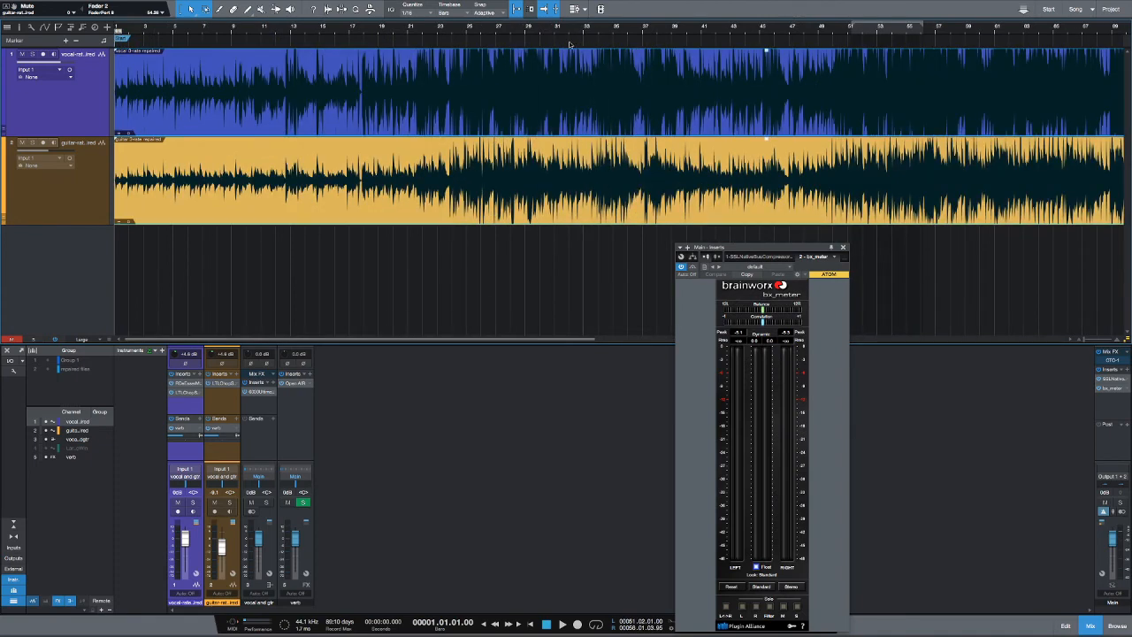
pyautogui.click(641, 44)
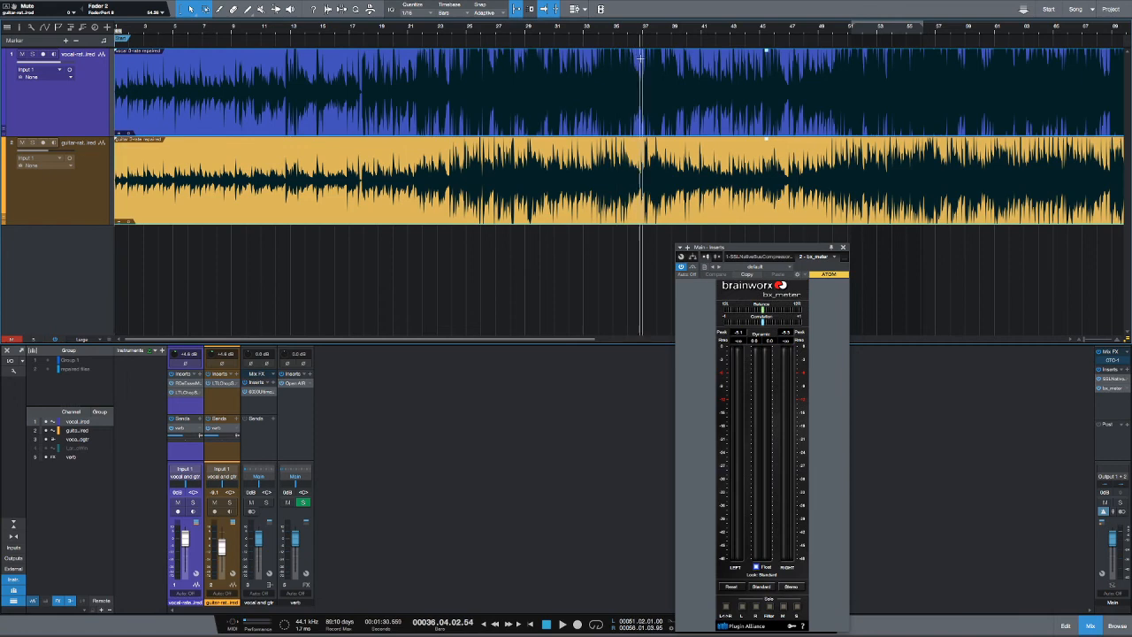
pyautogui.press('space')
pyautogui.press('e')
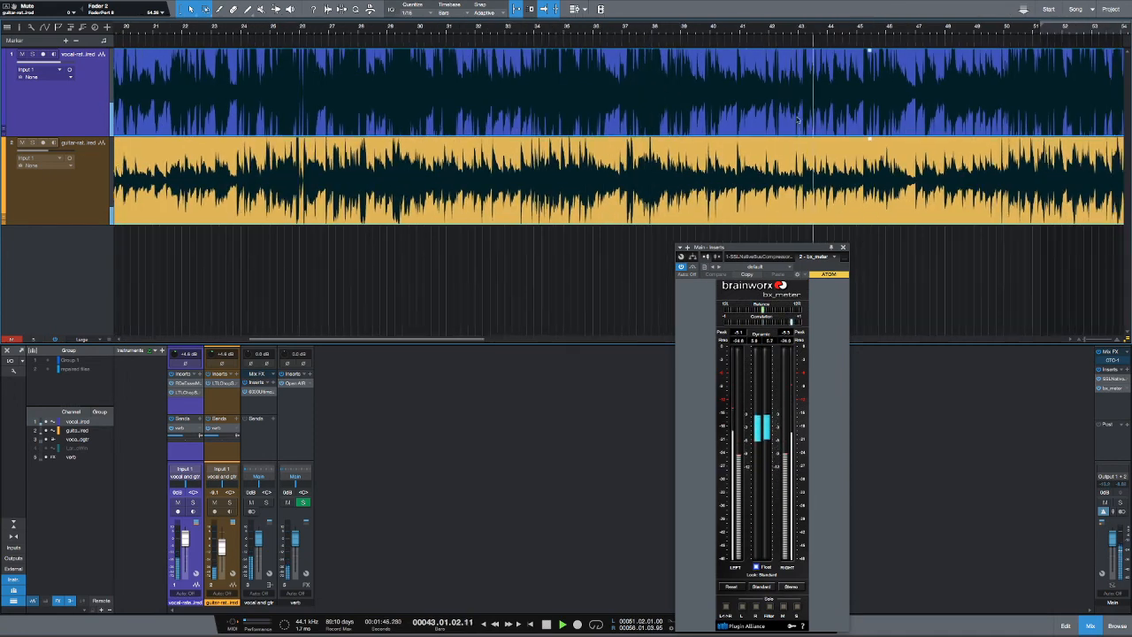
pyautogui.click(723, 91)
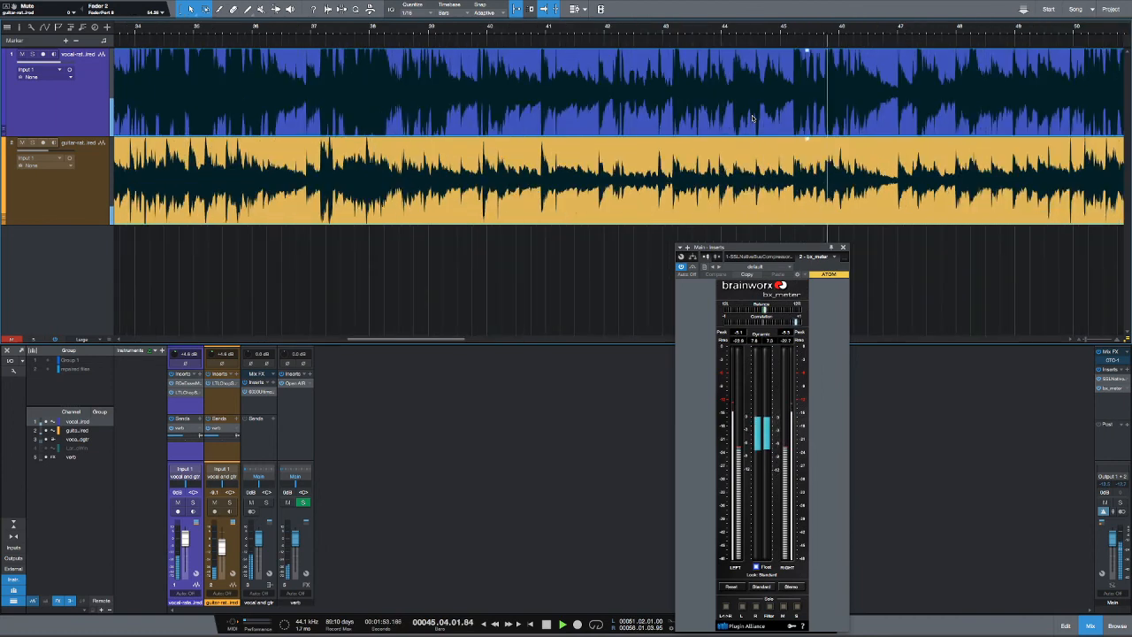
pyautogui.press('e')
pyautogui.hscroll(2, 868, 117)
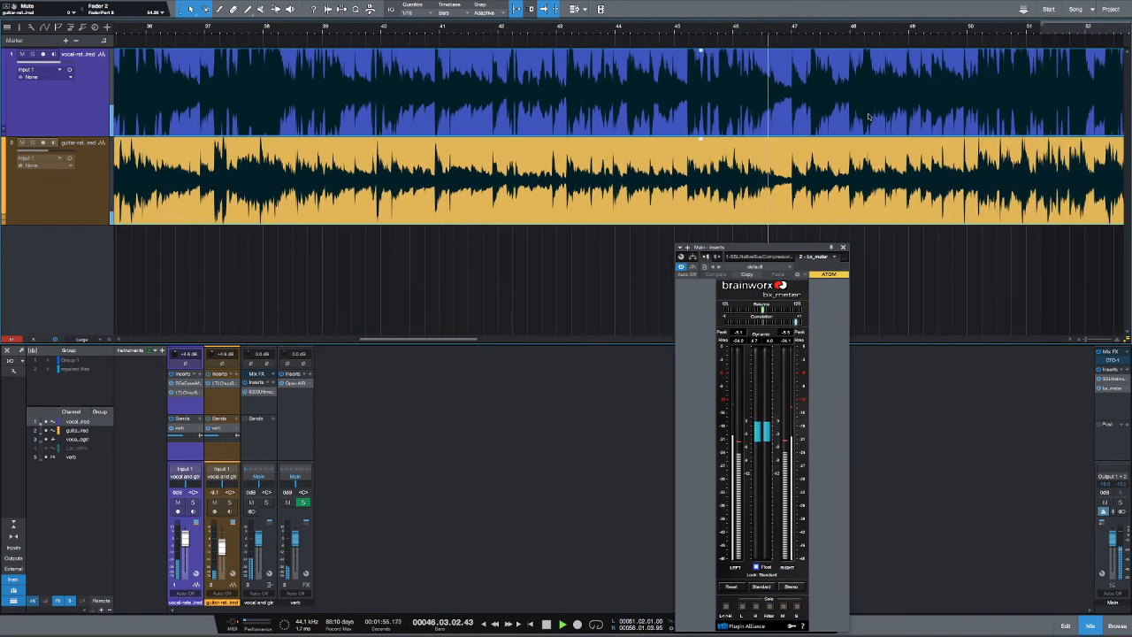
pyautogui.hscroll(1, 869, 117)
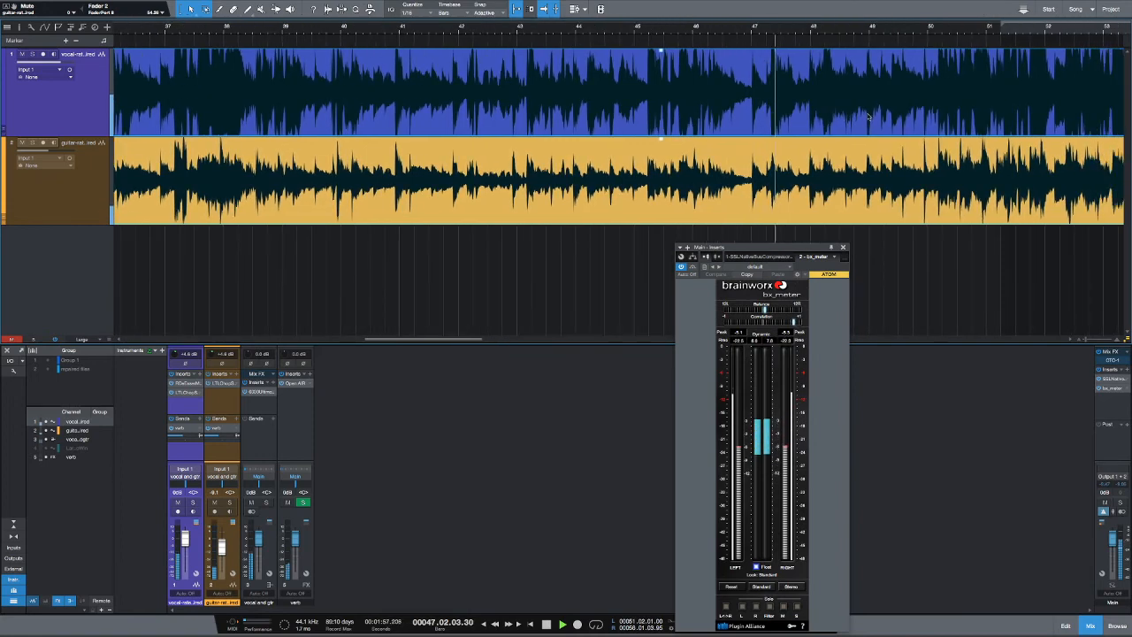
pyautogui.click(680, 82)
pyautogui.press('e')
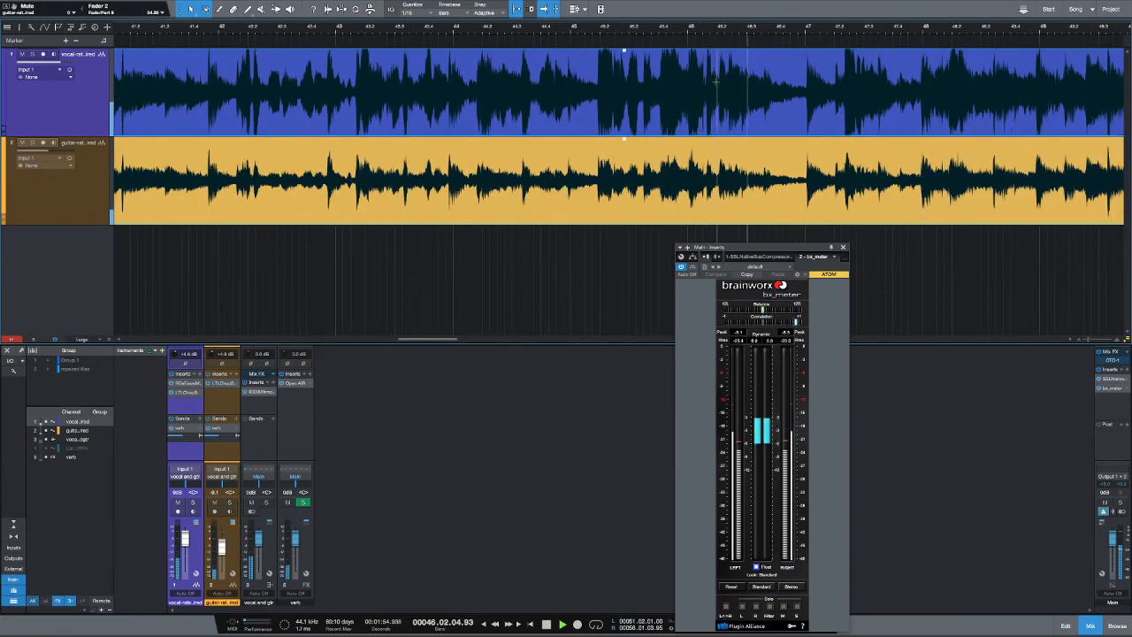
pyautogui.press('space')
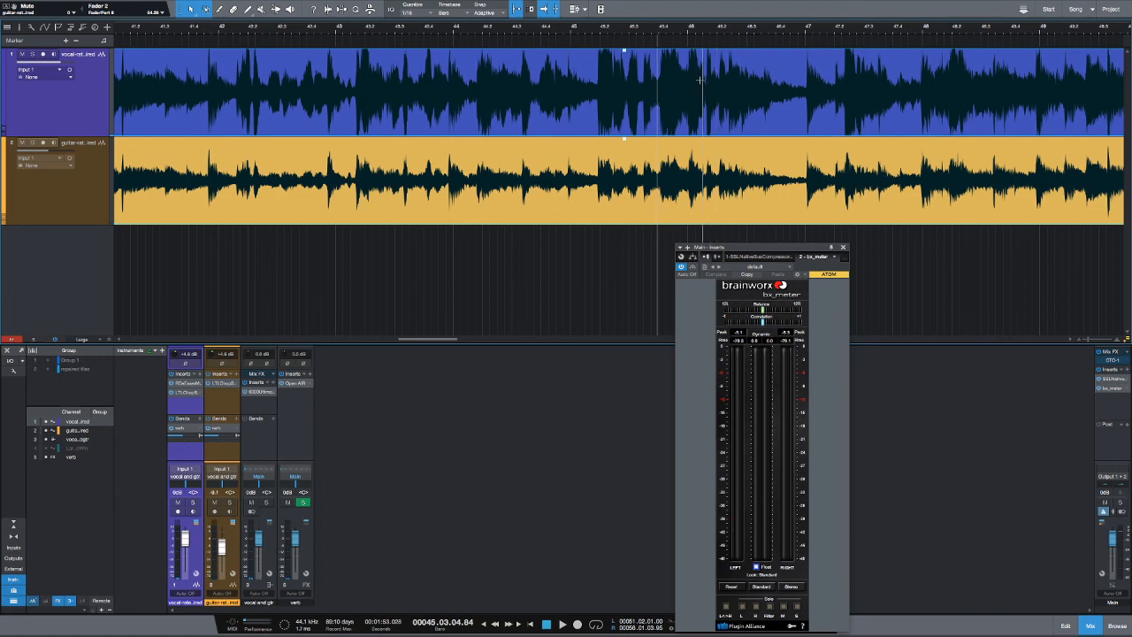
# - Show track automation, set the loop over the vocal from 45.01.04 to 47.04.04, and play it
pyautogui.click(699, 79)
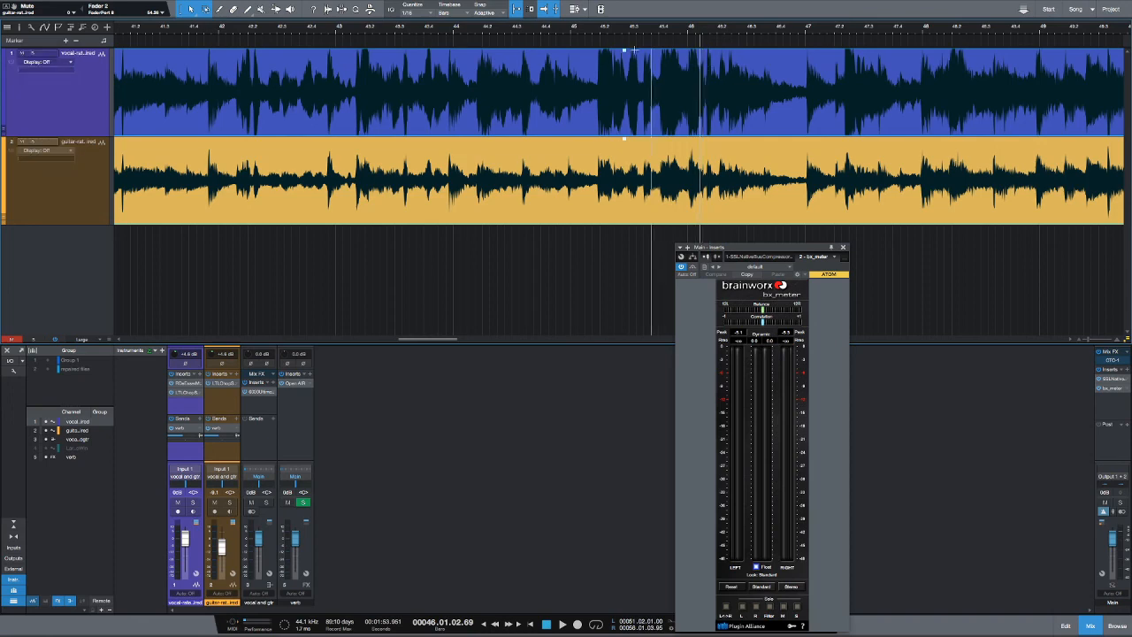
pyautogui.moveTo(592, 84); pyautogui.dragTo(916, 85)
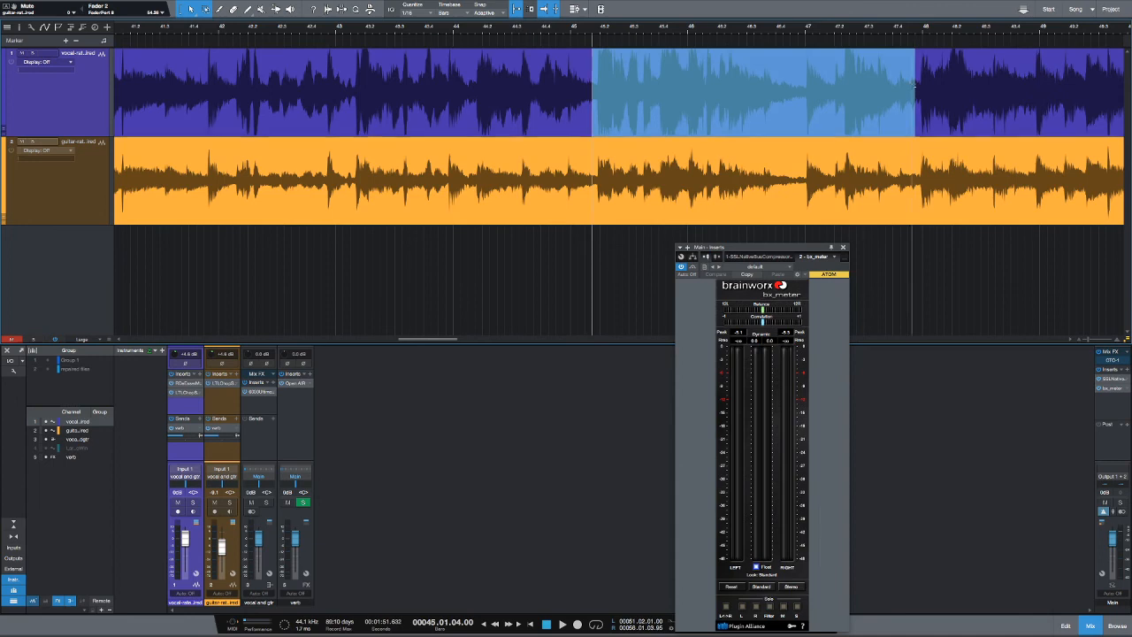
pyautogui.press('p')
pyautogui.press('space')
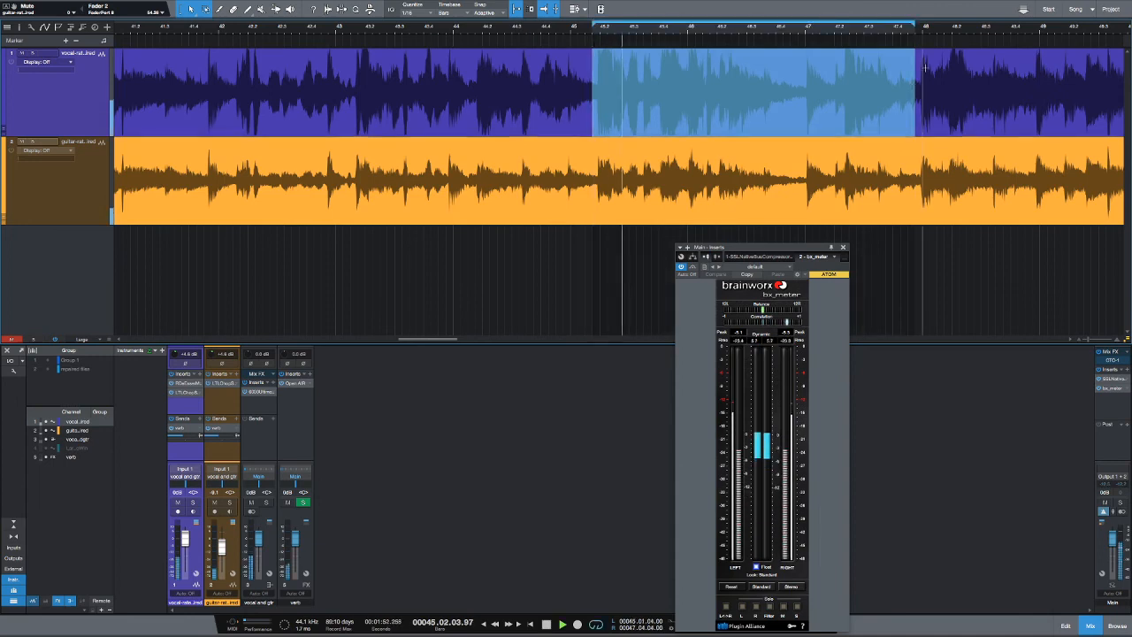
# - Display the vocal track's Volume automation and replay the phrase around bar 46 within the loop
pyautogui.click(50, 63)
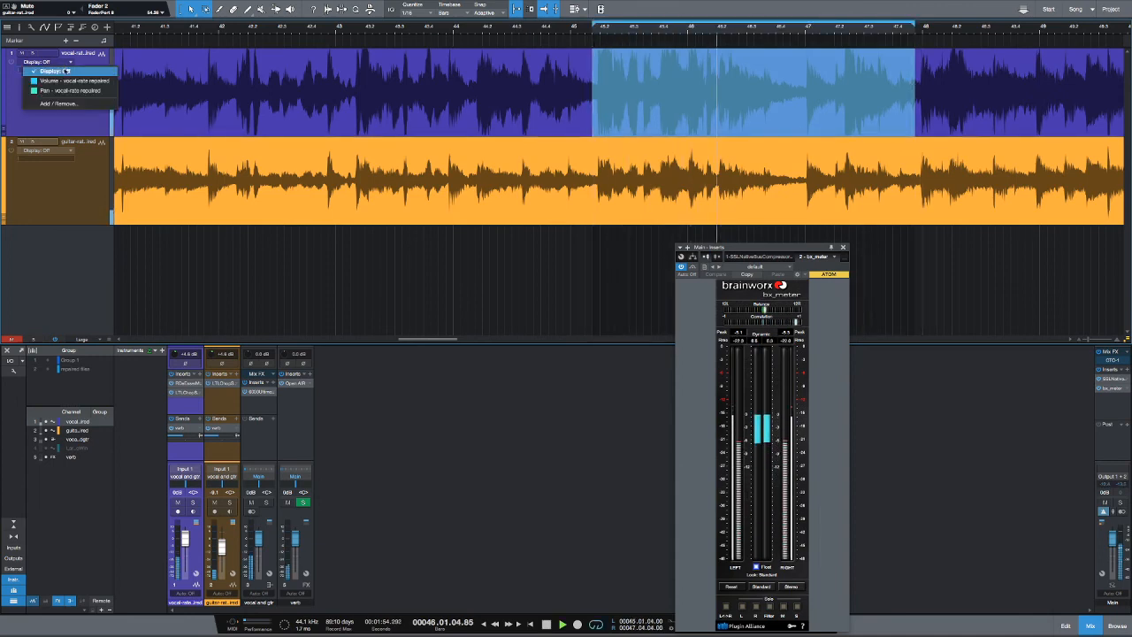
pyautogui.click(63, 81)
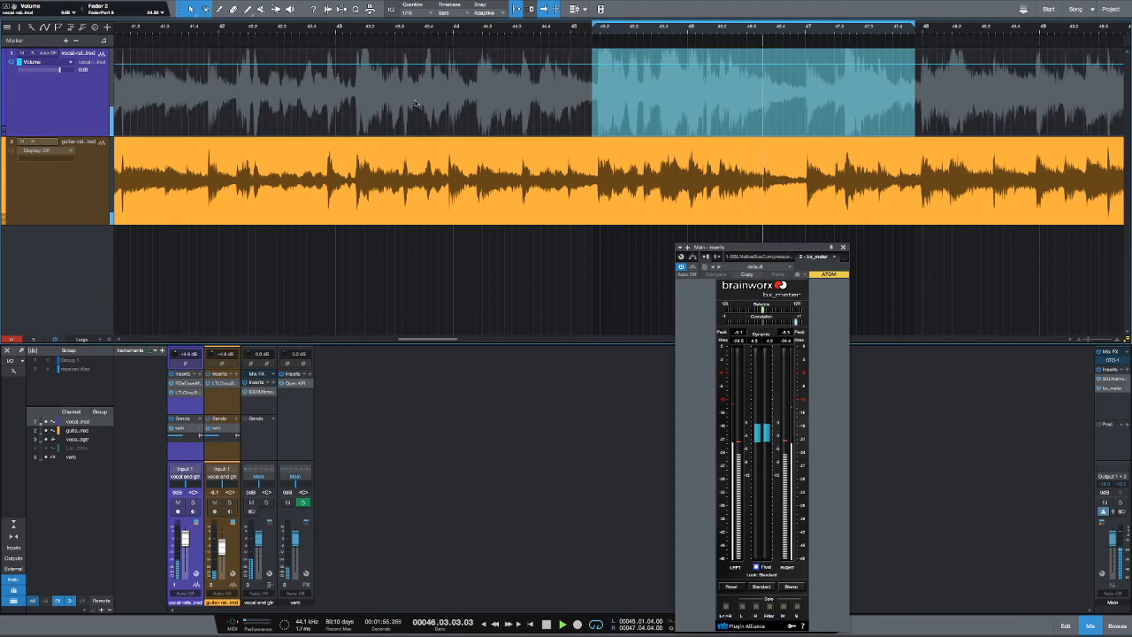
pyautogui.click(699, 84)
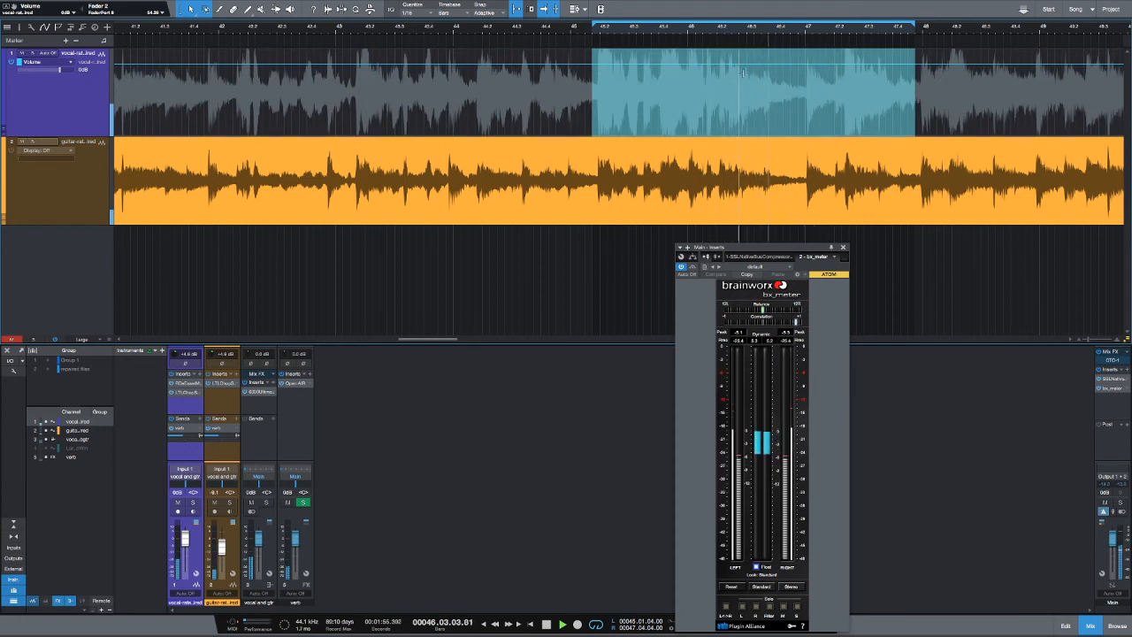
pyautogui.click(745, 72)
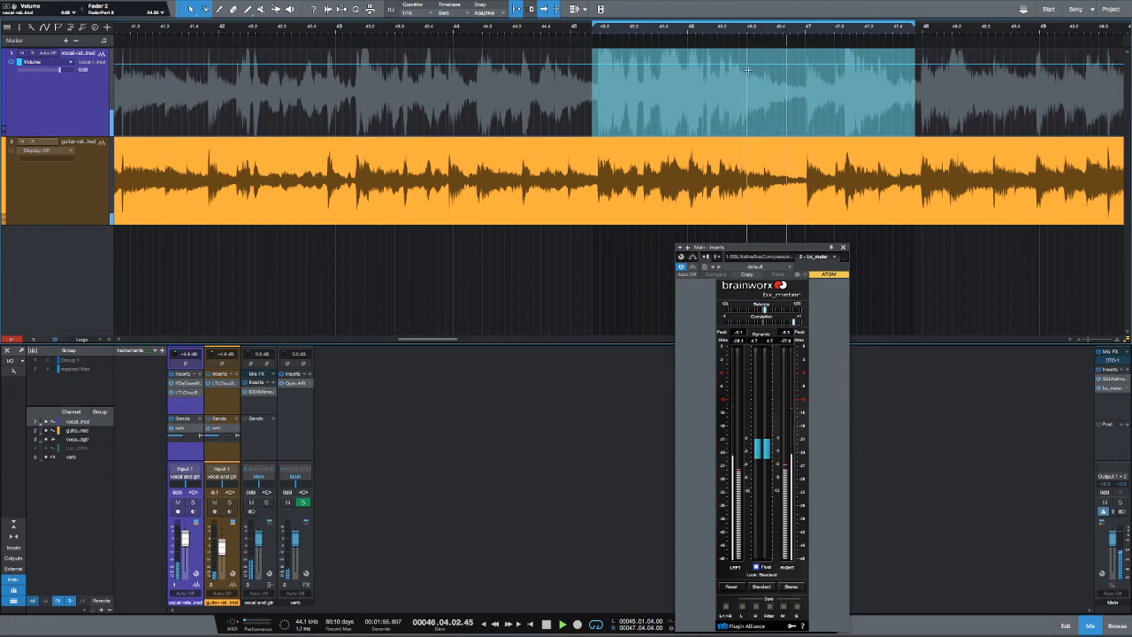
pyautogui.click(747, 70)
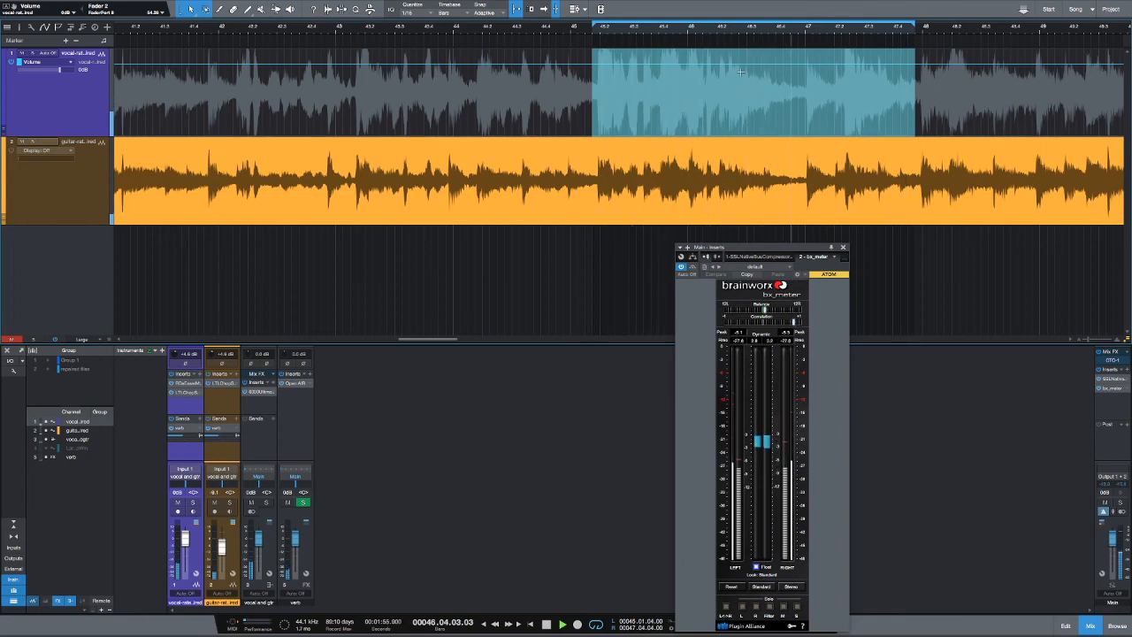
# - Select the vocal from about bar 46.03 to bar 47 and raise its volume automation over that range by about 2.6 dB
pyautogui.moveTo(740, 84); pyautogui.dragTo(805, 86)
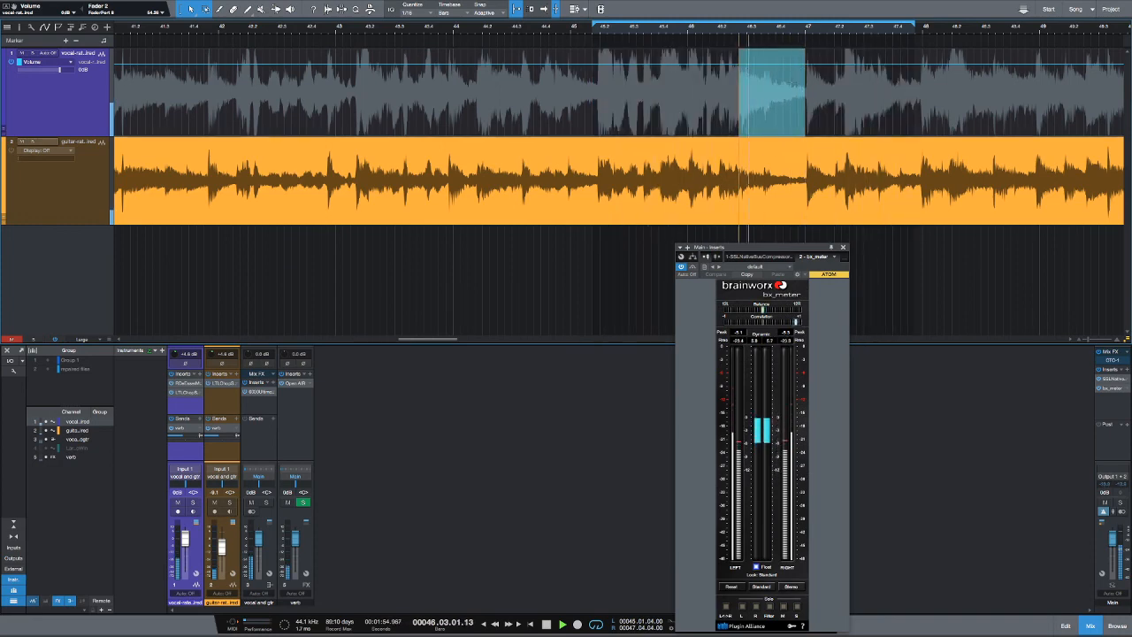
pyautogui.press('e')
pyautogui.press('e')
pyautogui.hotkey('ctrl', 'space')
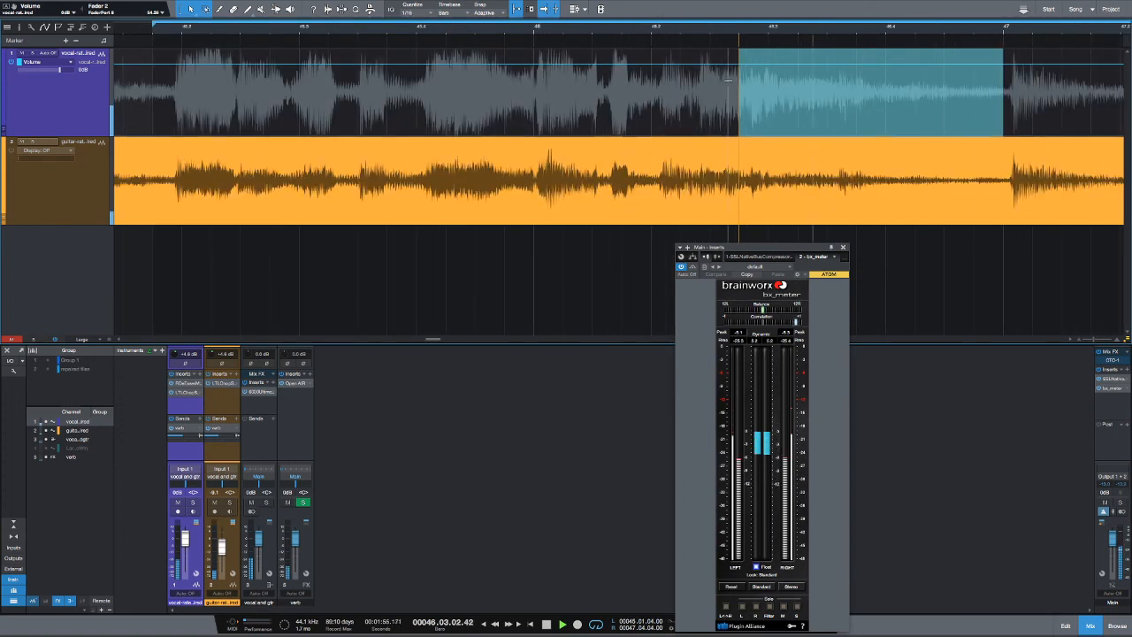
pyautogui.hotkey('ctrl', 'space')
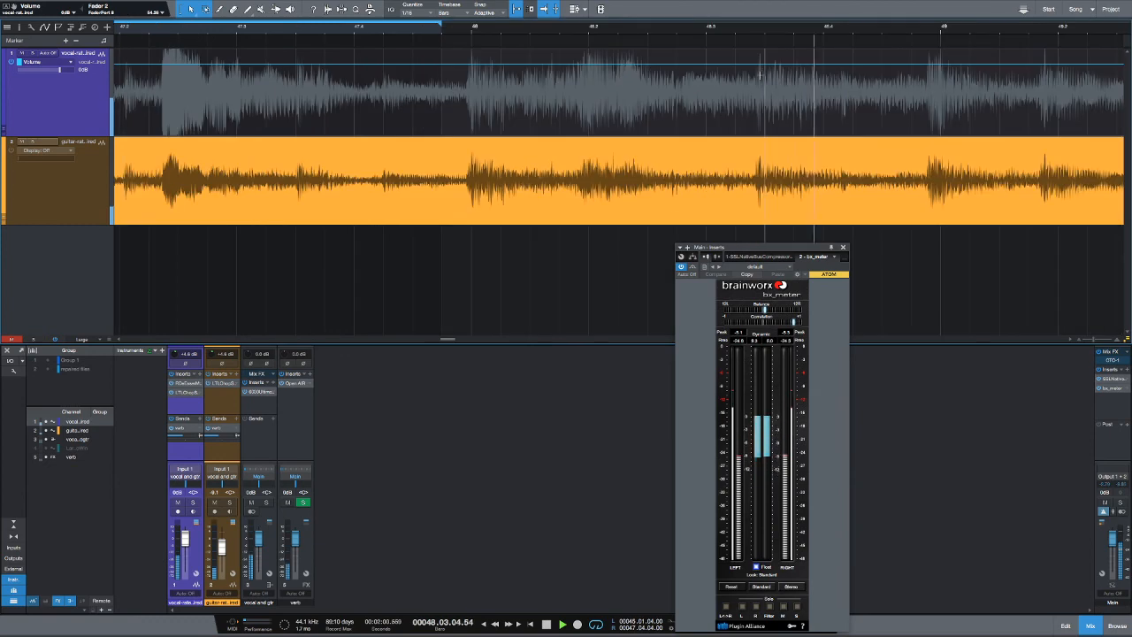
pyautogui.press('w')
pyautogui.press('w')
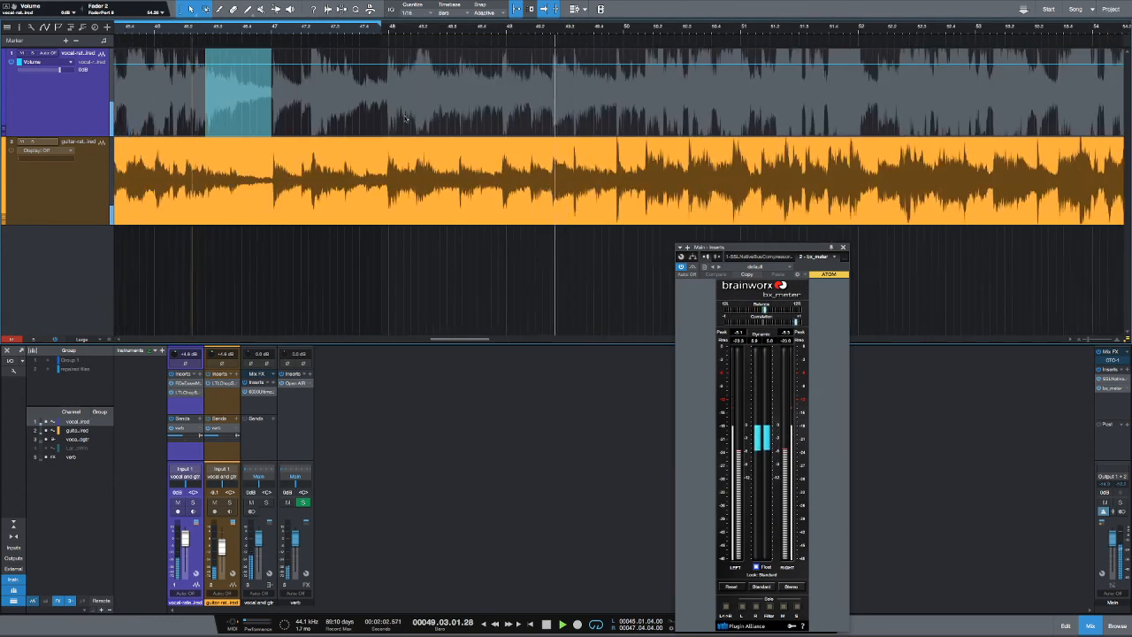
pyautogui.press('w')
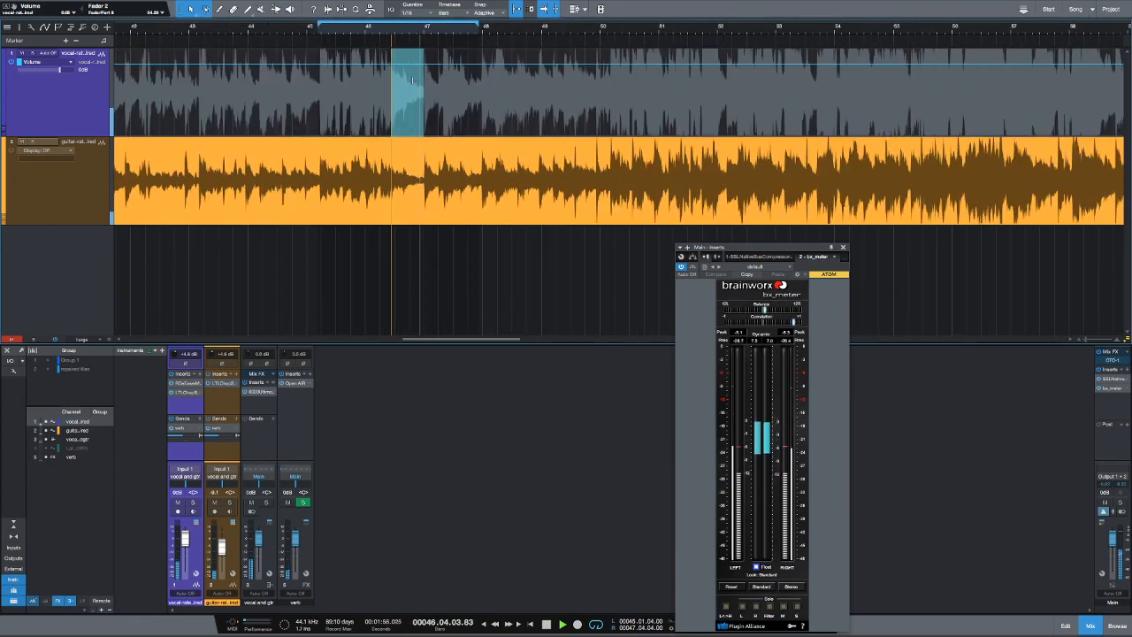
pyautogui.press('e')
pyautogui.press('e')
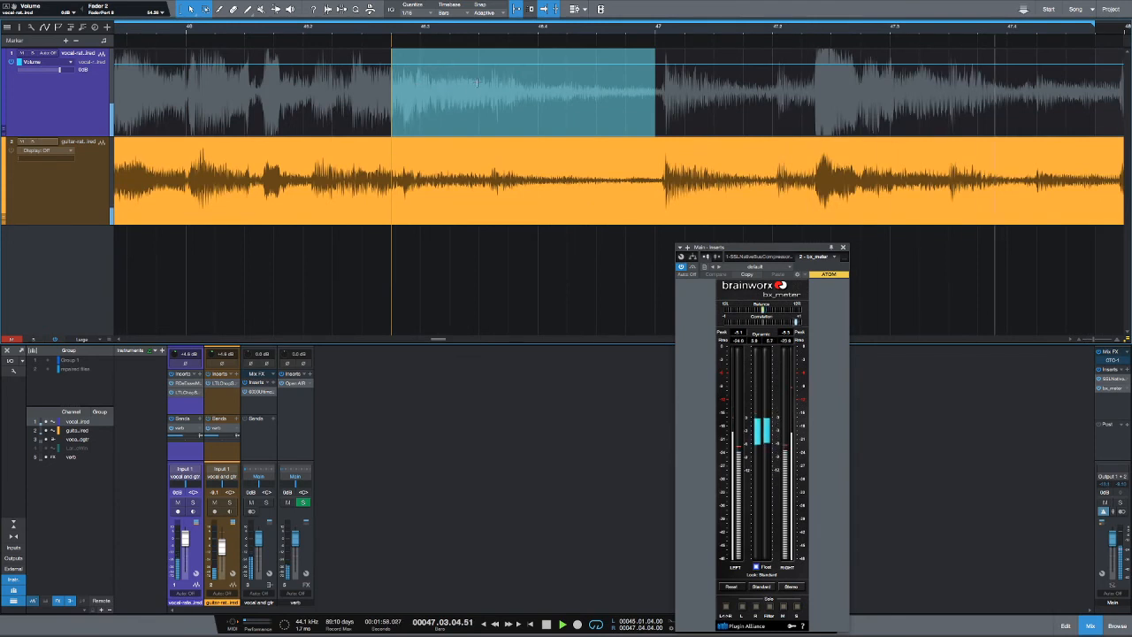
pyautogui.moveTo(464, 53); pyautogui.dragTo(469, 47)
# - Replay the vocal phrase around bar 46 several times in context to check the volume automation boost
pyautogui.press('w')
pyautogui.hscroll(-5, 459, 69)
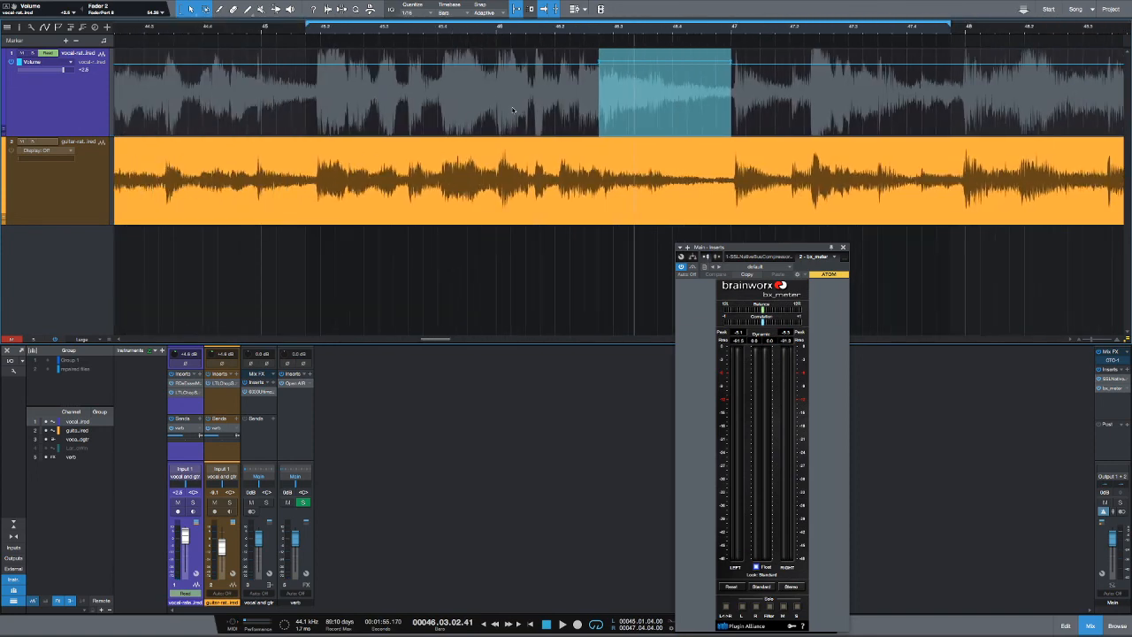
pyautogui.hotkey('ctrl', 'space')
pyautogui.press('space')
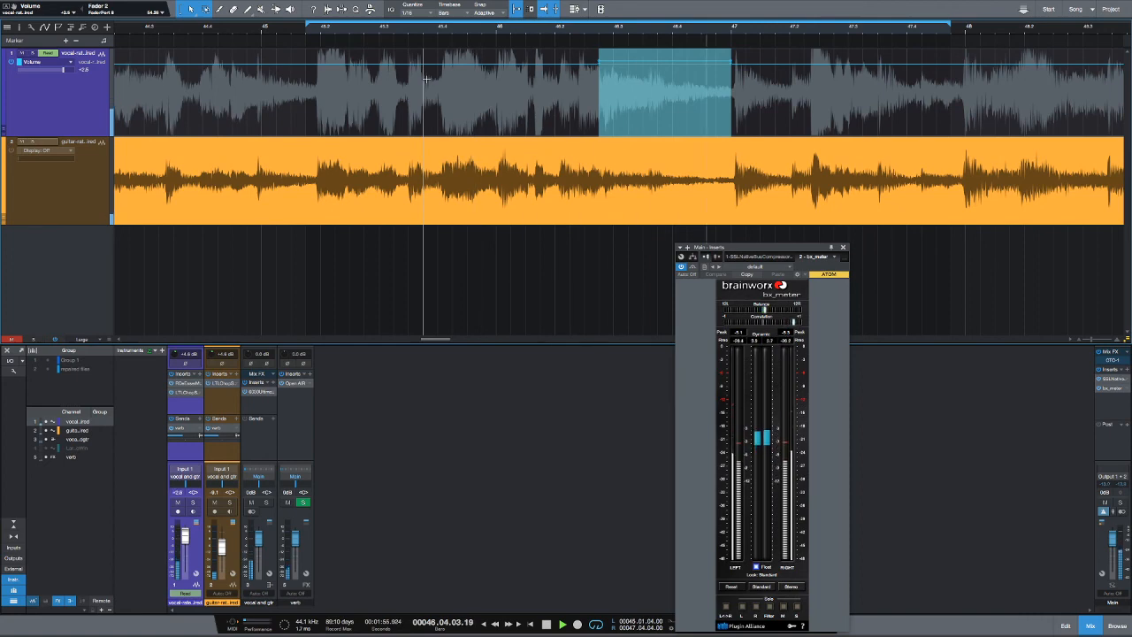
pyautogui.press('w')
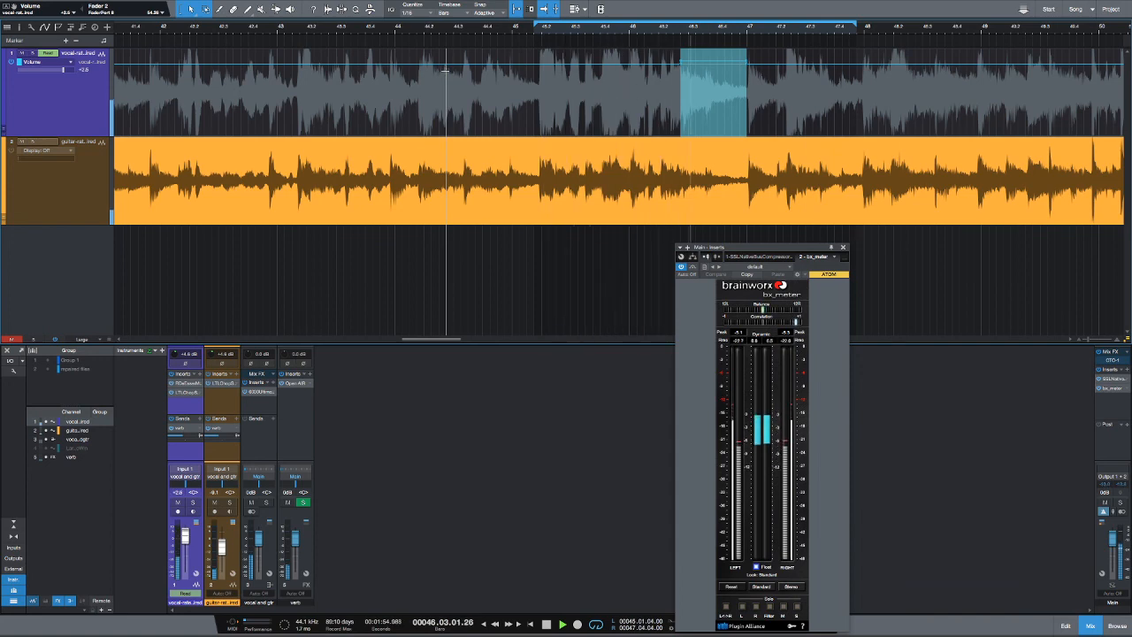
pyautogui.press('a')
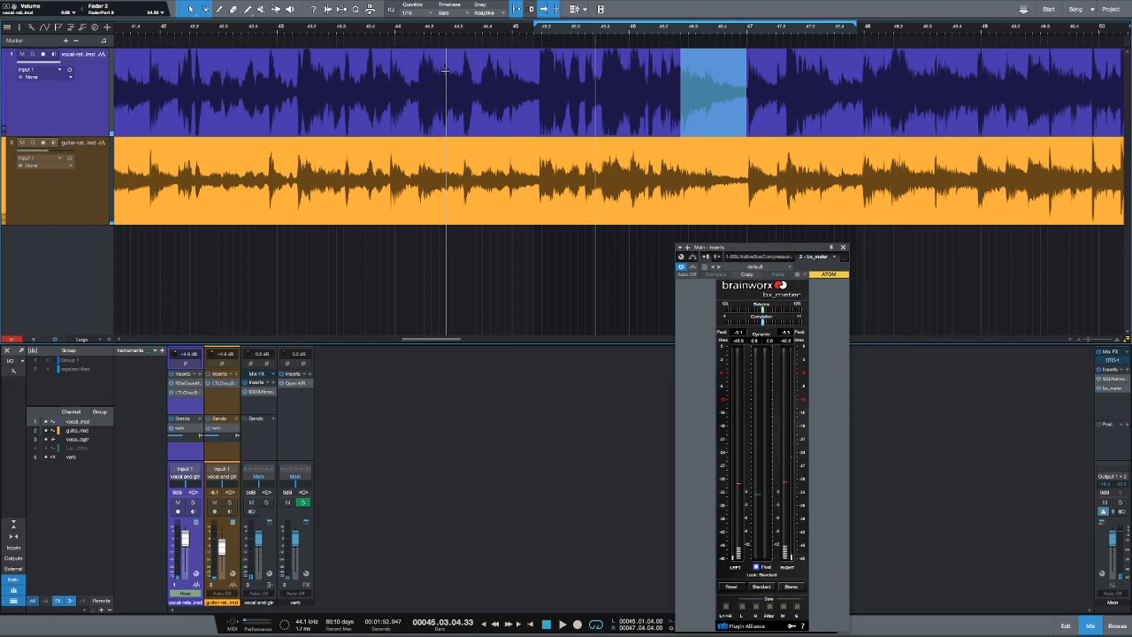
pyautogui.press('a')
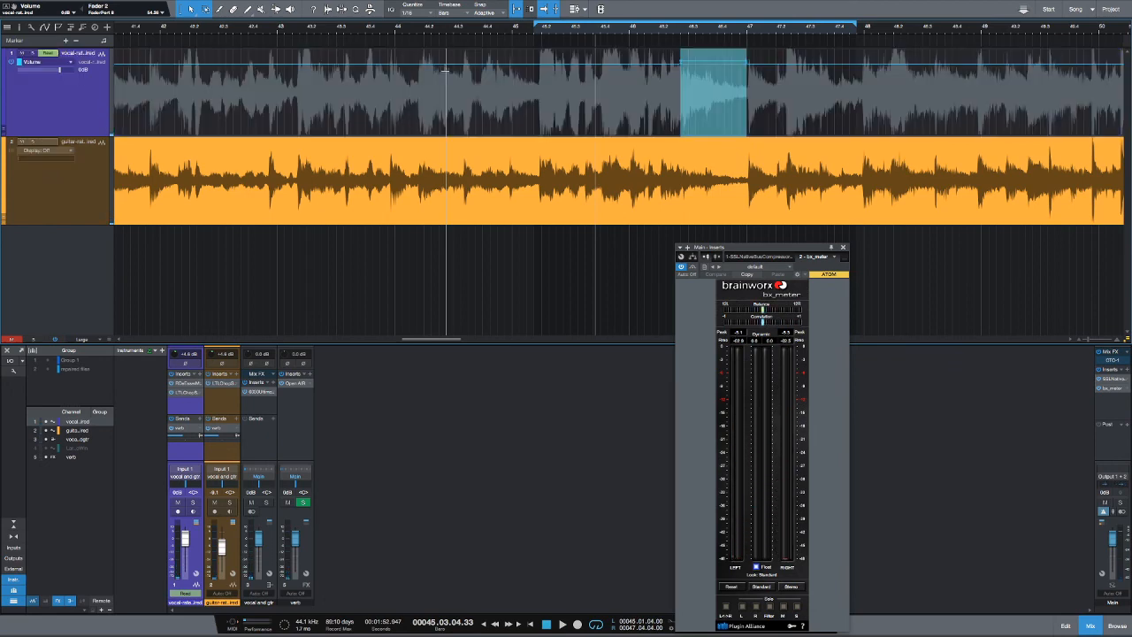
pyautogui.press('space')
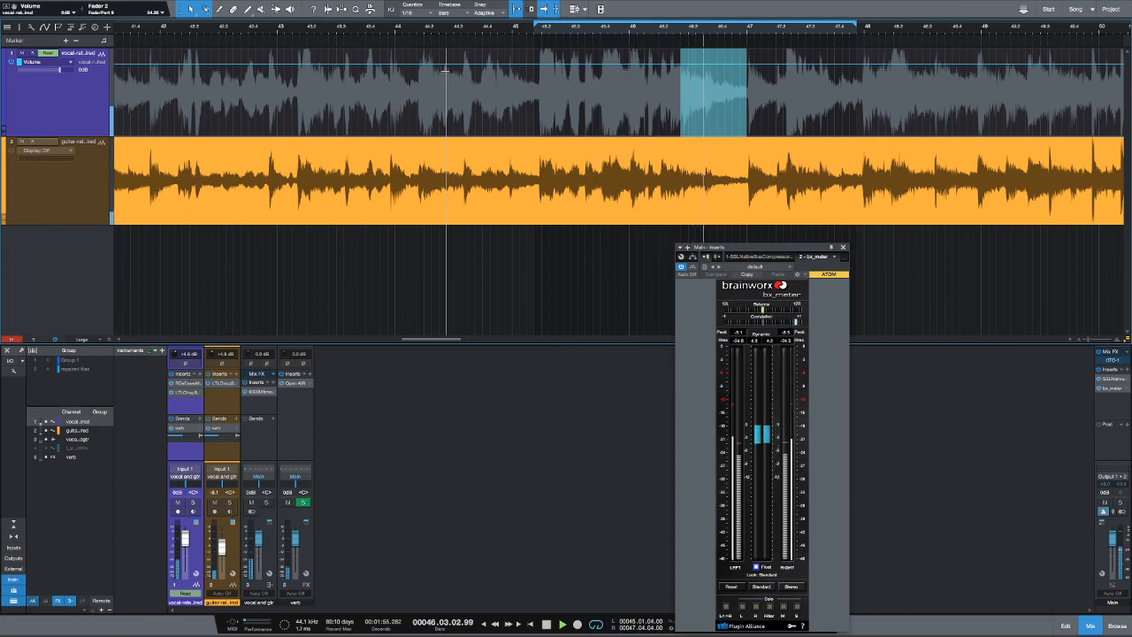
pyautogui.press('space')
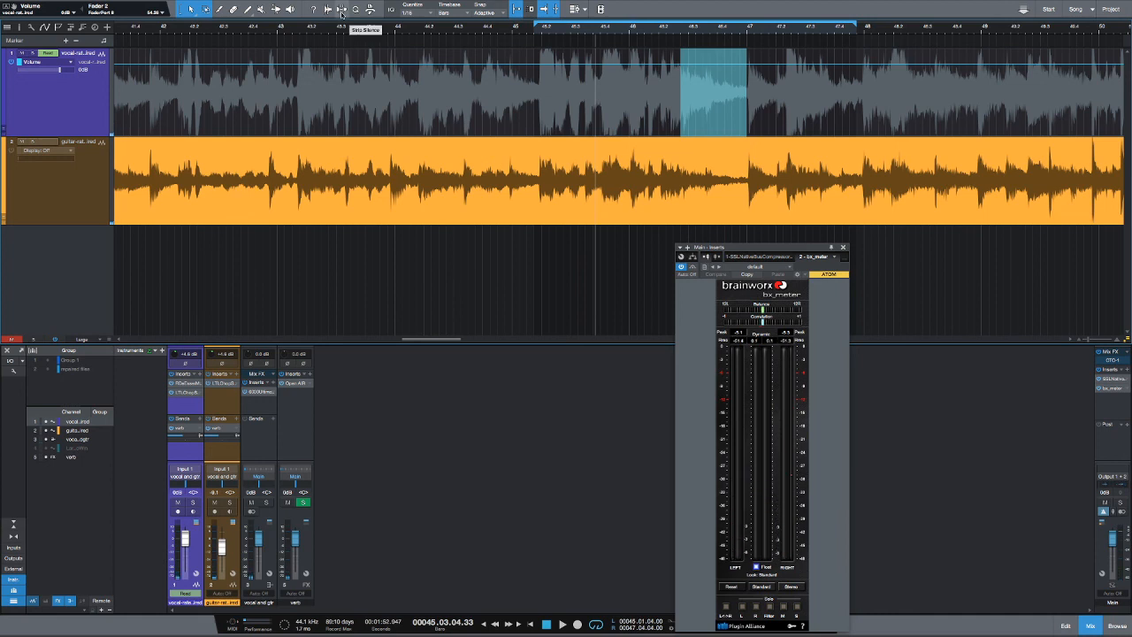
pyautogui.press('space')
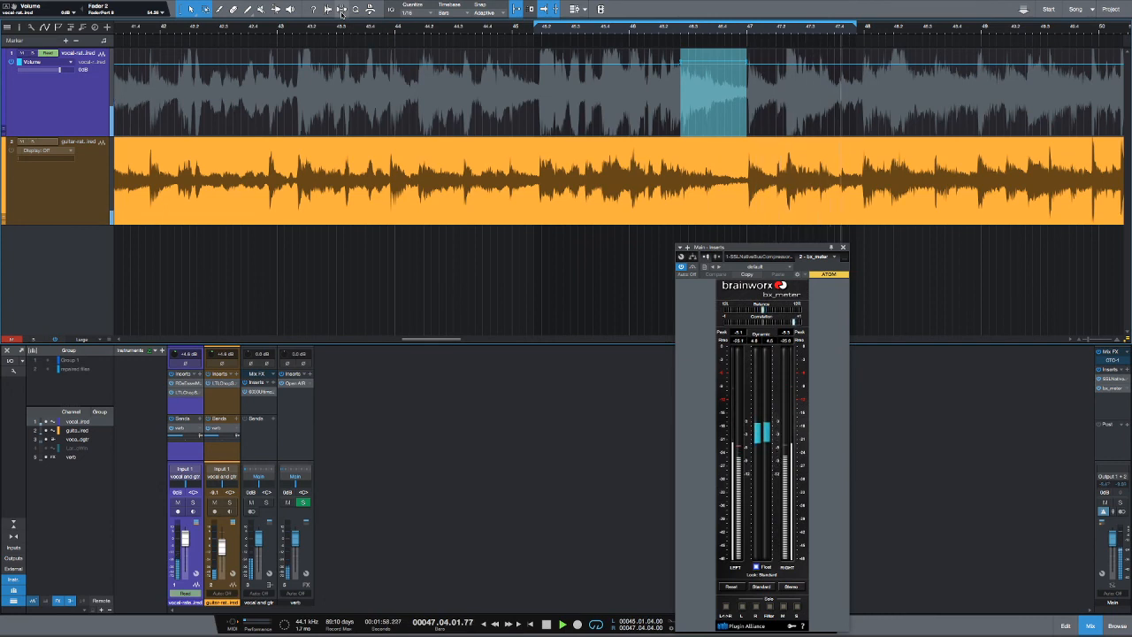
pyautogui.press('space')
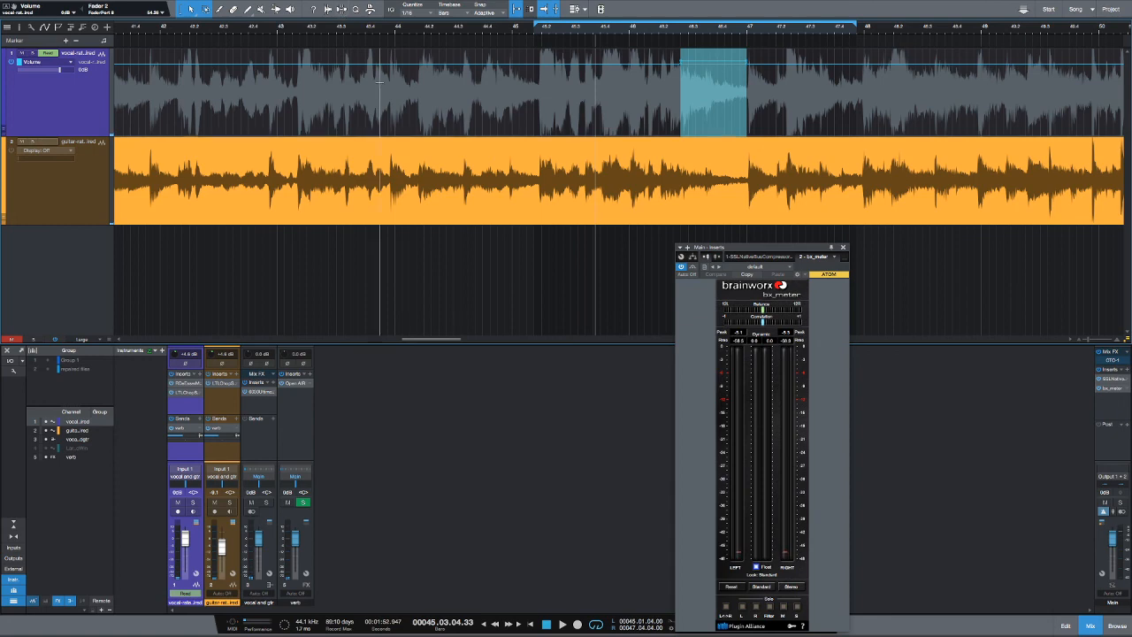
# - Clear the range selection, hide track automation, and play the mix from the start of the song with looping off
pyautogui.click(644, 248)
pyautogui.press('w')
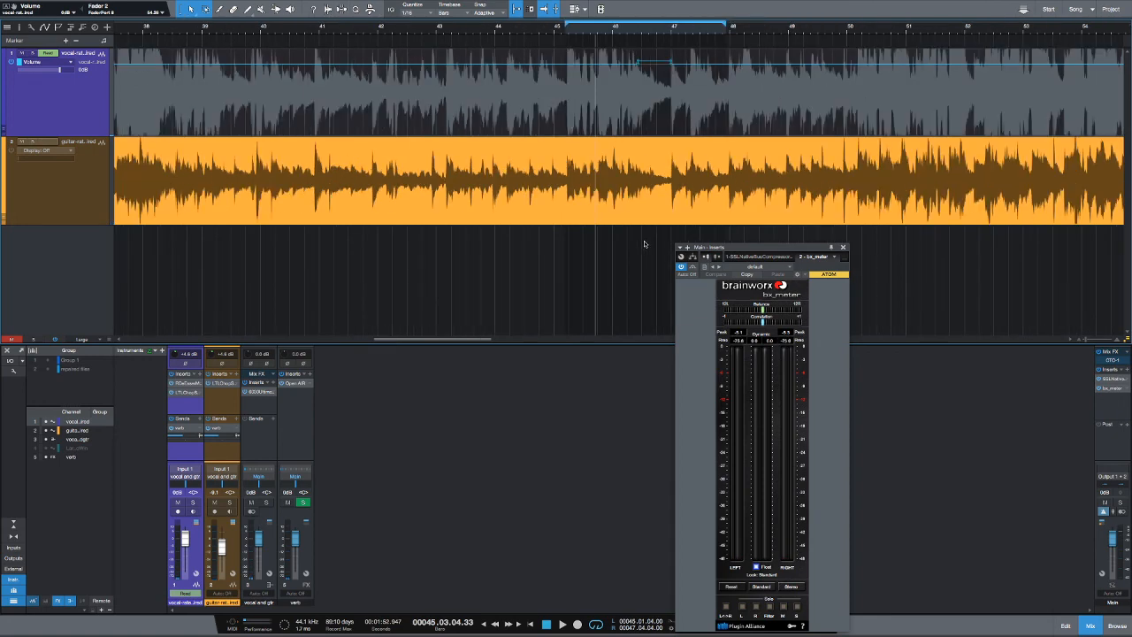
pyautogui.press('a')
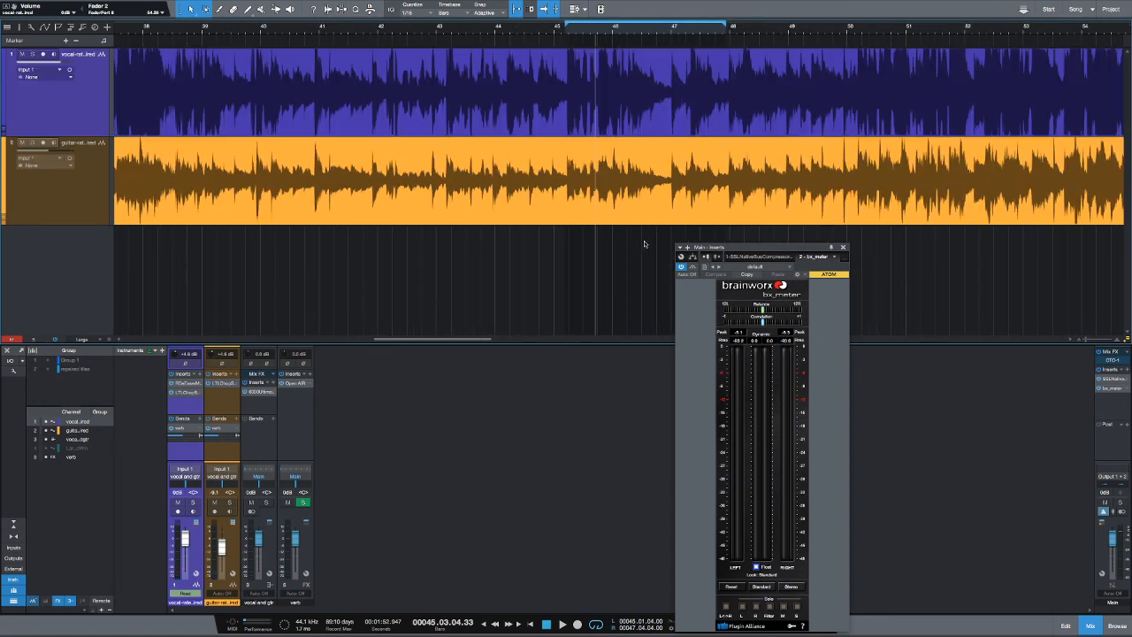
pyautogui.press('KP_Divide')
pyautogui.press('Home')
pyautogui.press('space')
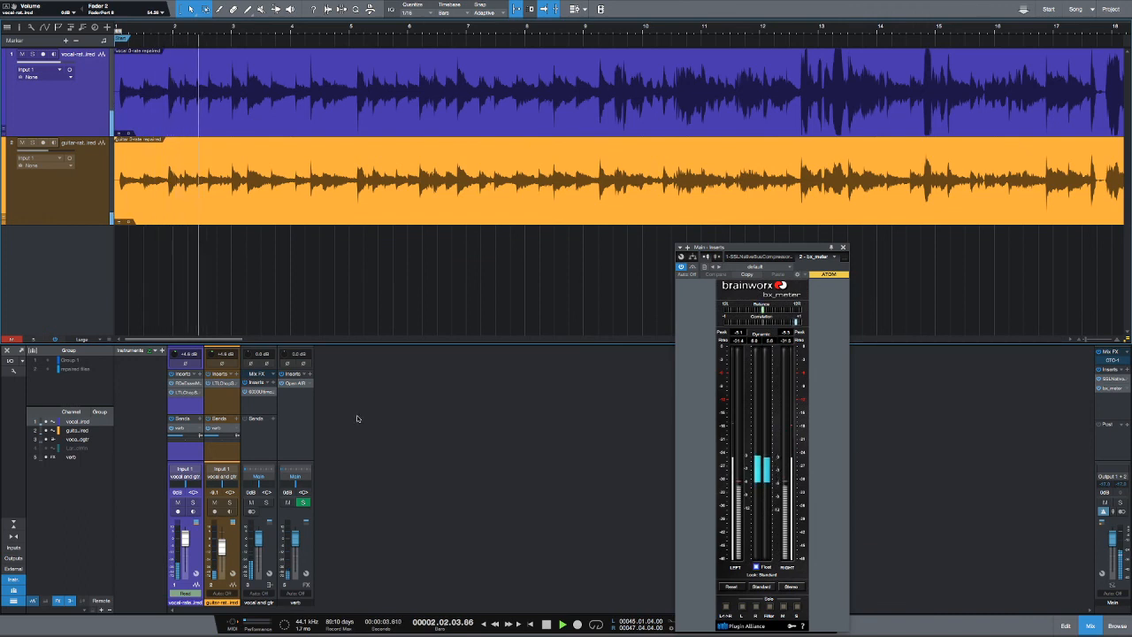
# - Add the PreSonus Analog Delay as a new effect send on the guitar channel
pyautogui.press('F5')
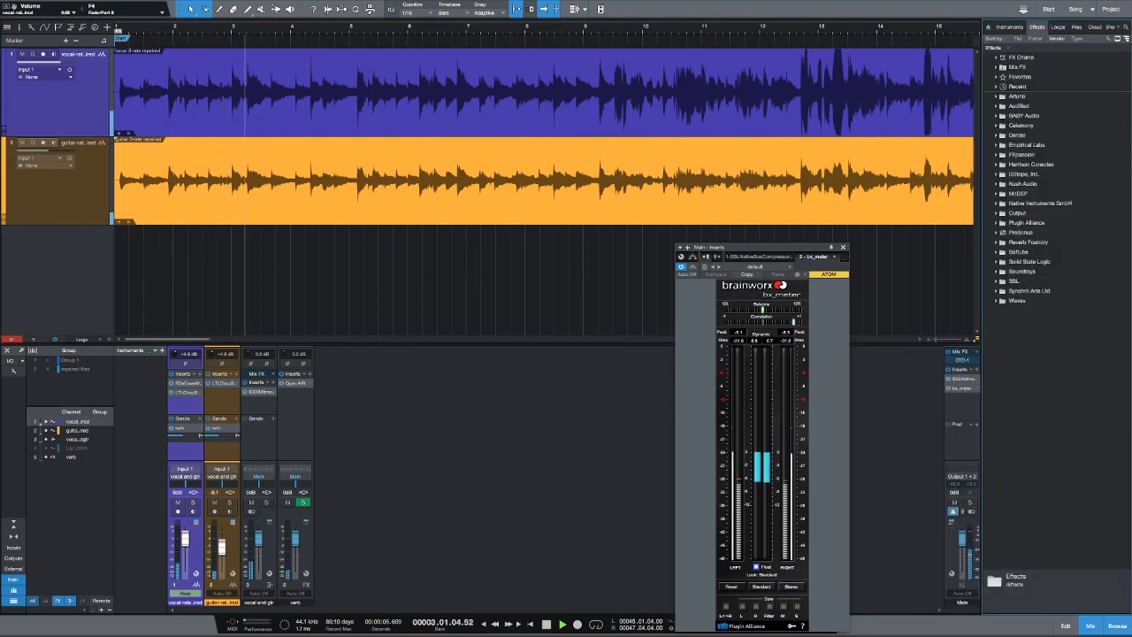
pyautogui.click(1020, 231)
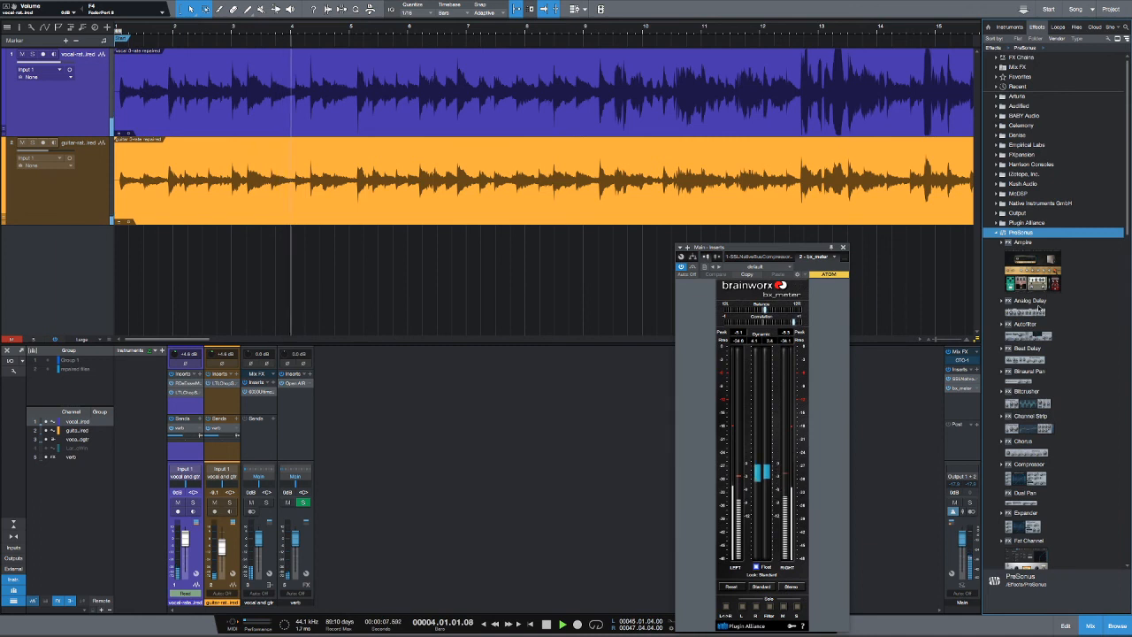
pyautogui.moveTo(1037, 306); pyautogui.dragTo(222, 459)
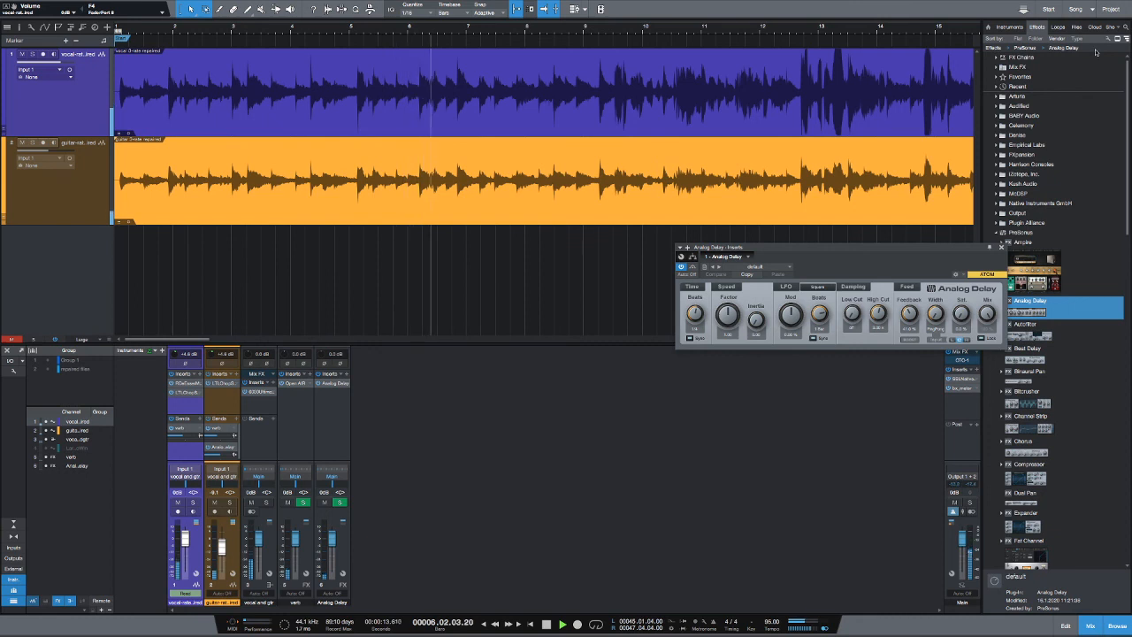
pyautogui.press('F5')
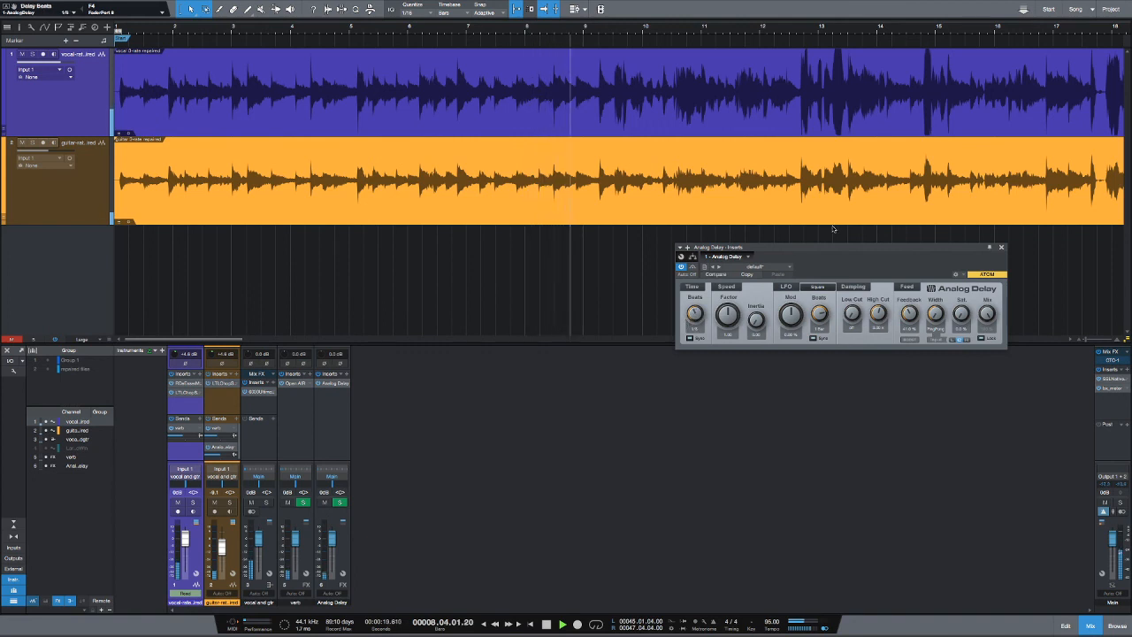
# - Raise the Analog Delay's low cut and saturation, and adjust the guitar's send level to it
pyautogui.moveTo(841, 284); pyautogui.dragTo(768, 289)
pyautogui.moveTo(876, 356); pyautogui.dragTo(864, 329)
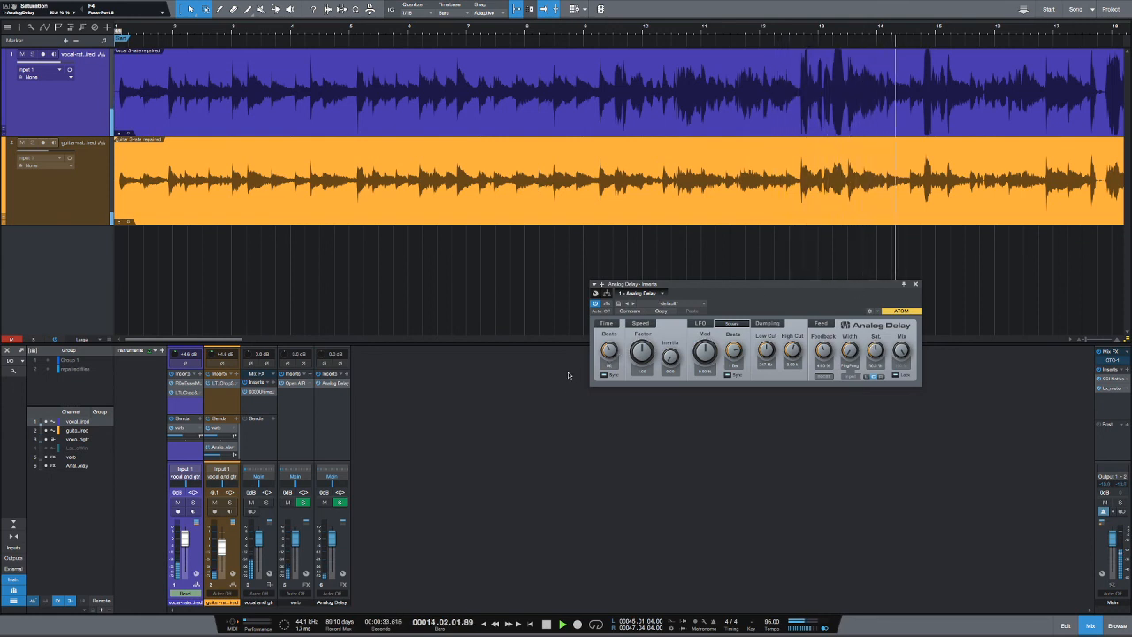
pyautogui.moveTo(221, 455); pyautogui.dragTo(224, 456)
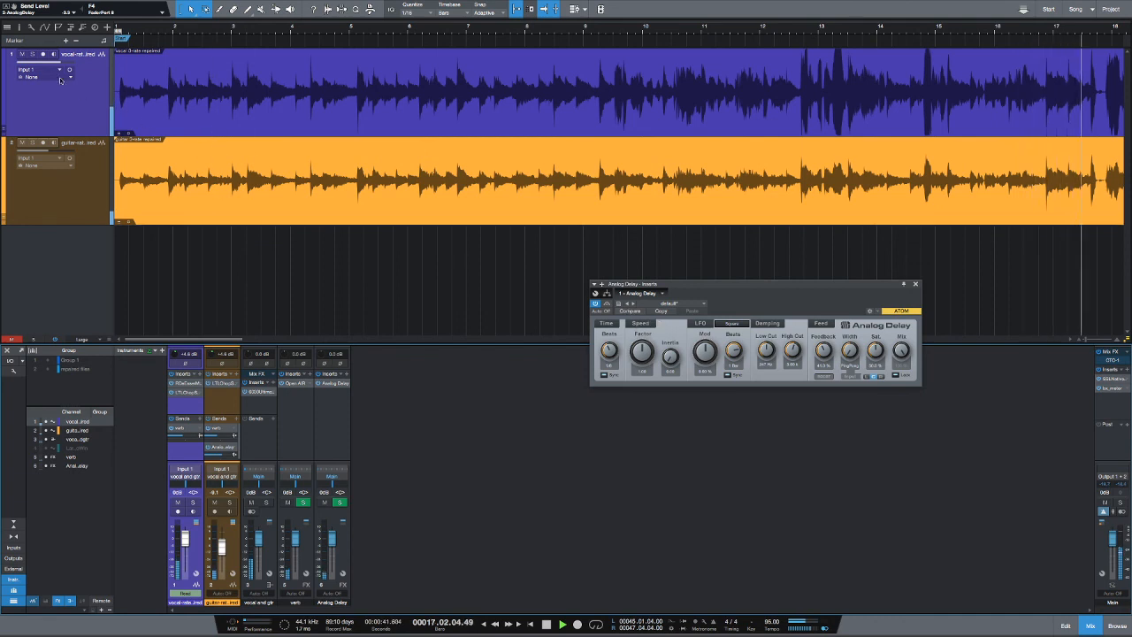
# - Mute the vocal track and play the guitar alone from the start to hear the delay
pyautogui.press('space')
pyautogui.click(22, 54)
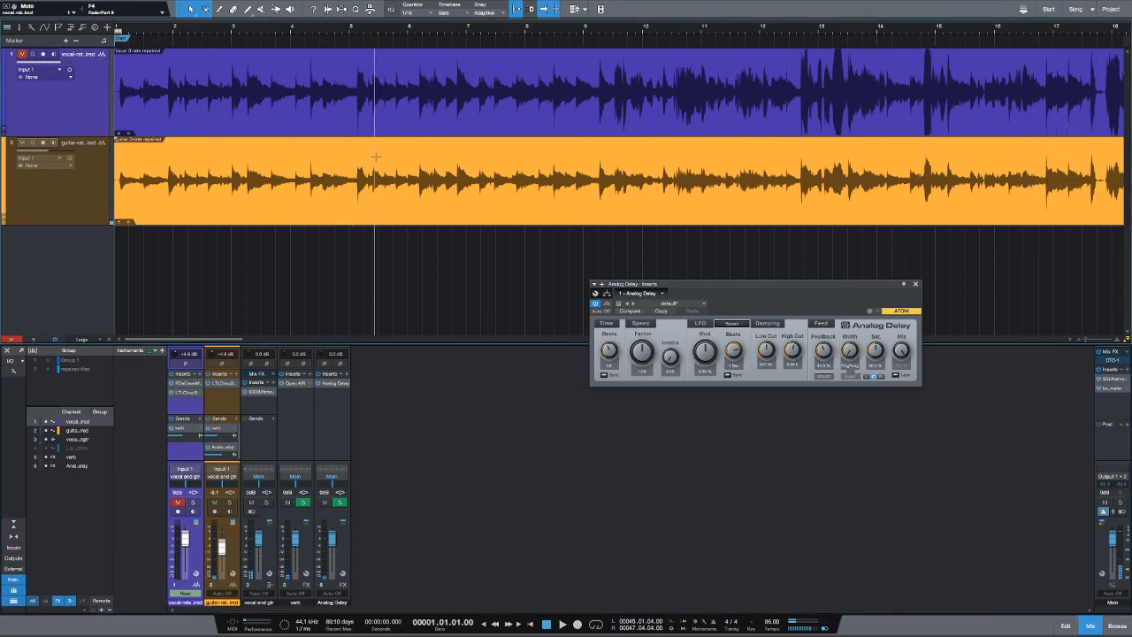
pyautogui.press('space')
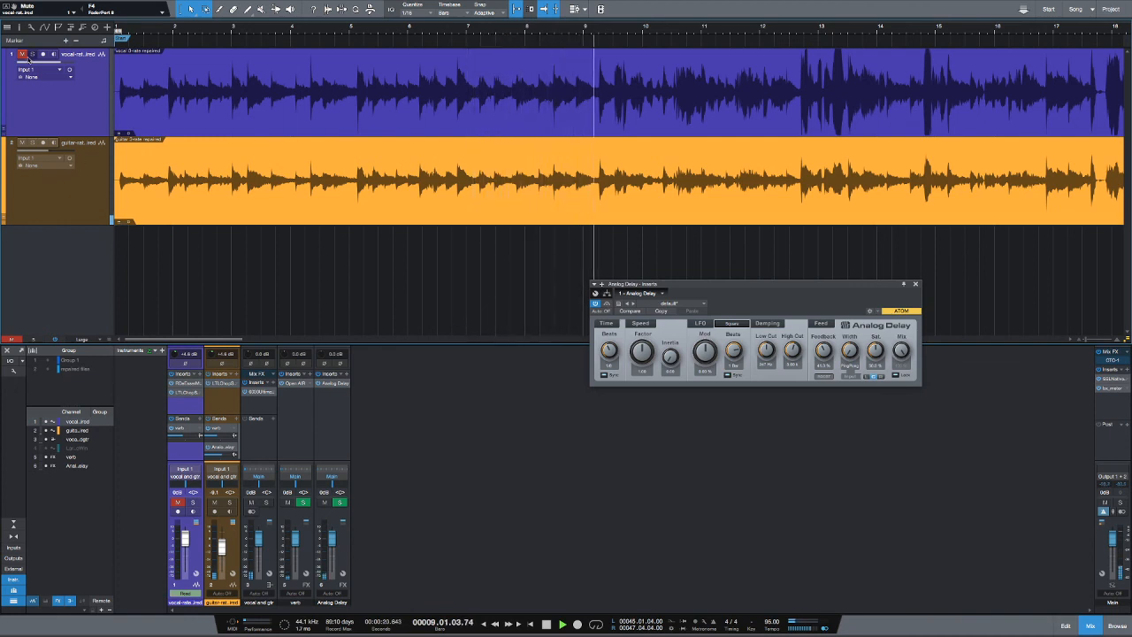
pyautogui.press('space')
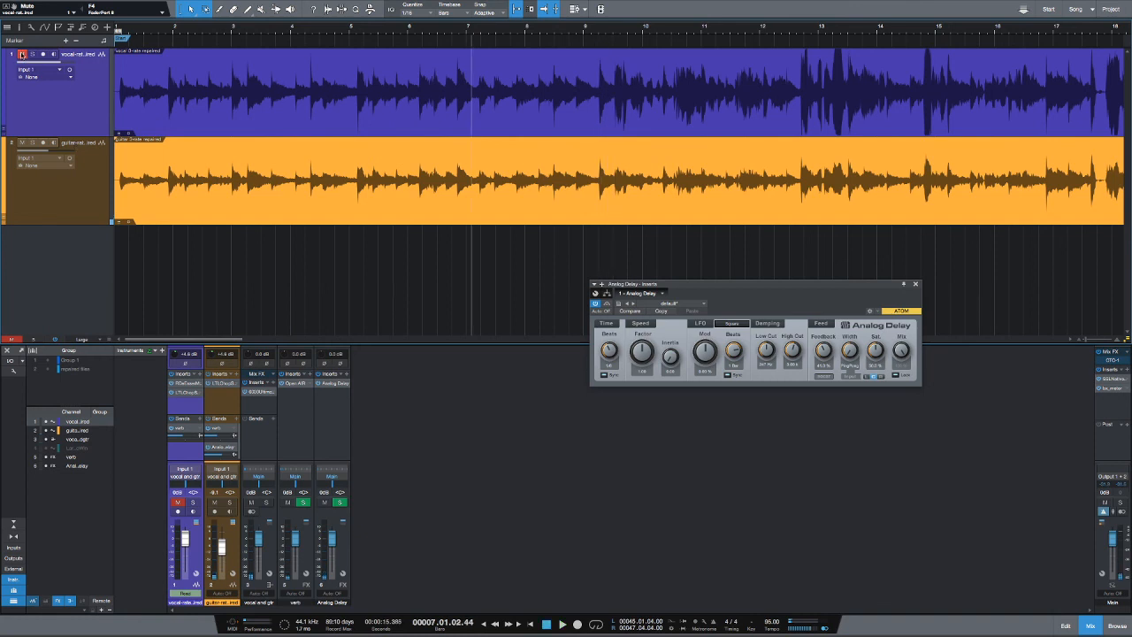
# - Unmute the vocal, set the guitar's Analog Delay send to about -6.4 dB while playing the full mix, and close the delay window
pyautogui.click(22, 54)
pyautogui.press('space')
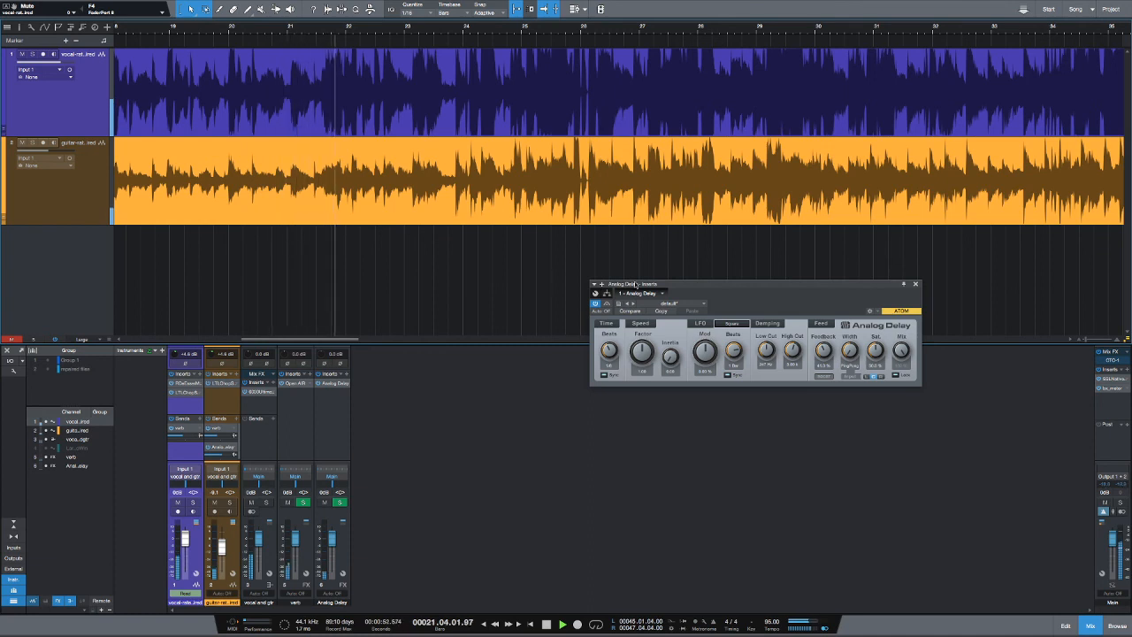
pyautogui.click(823, 376)
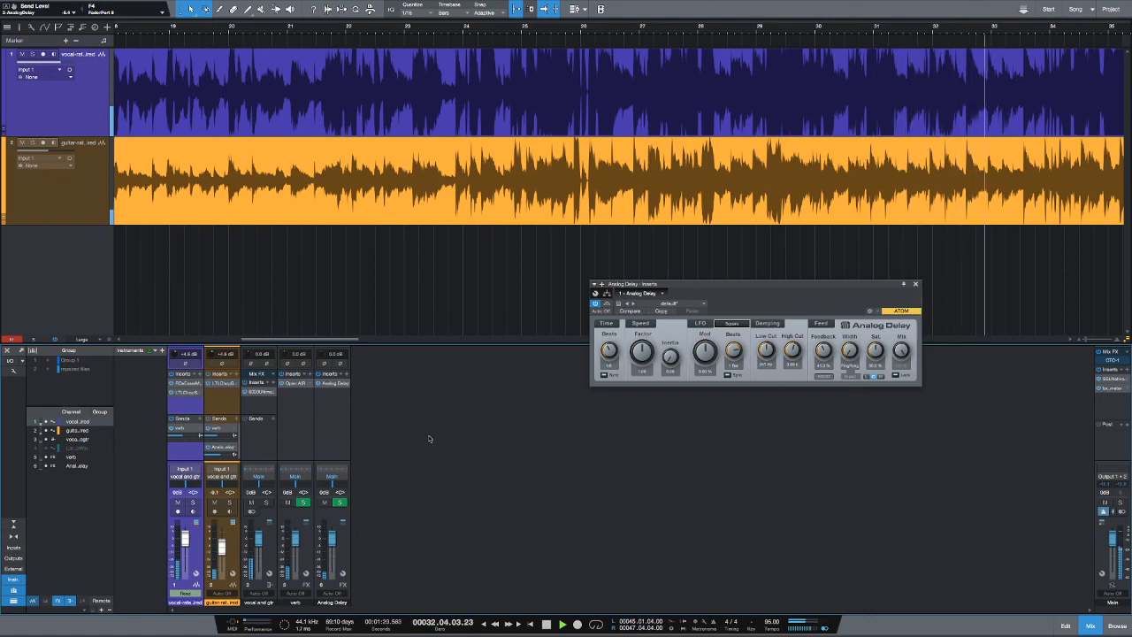
pyautogui.press('space')
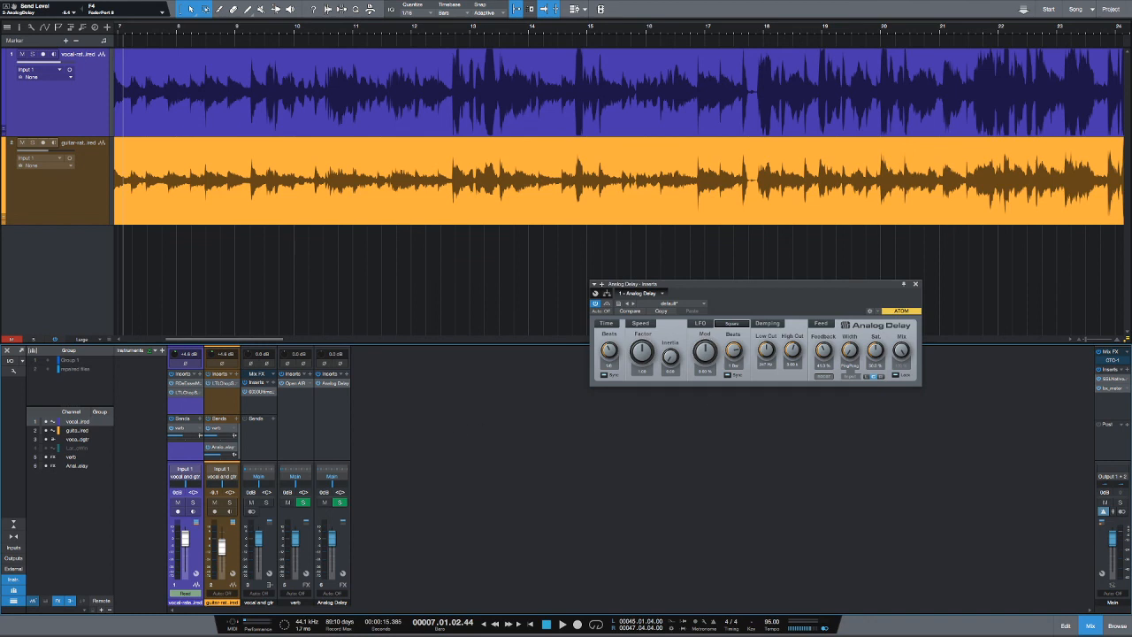
pyautogui.press('Escape')
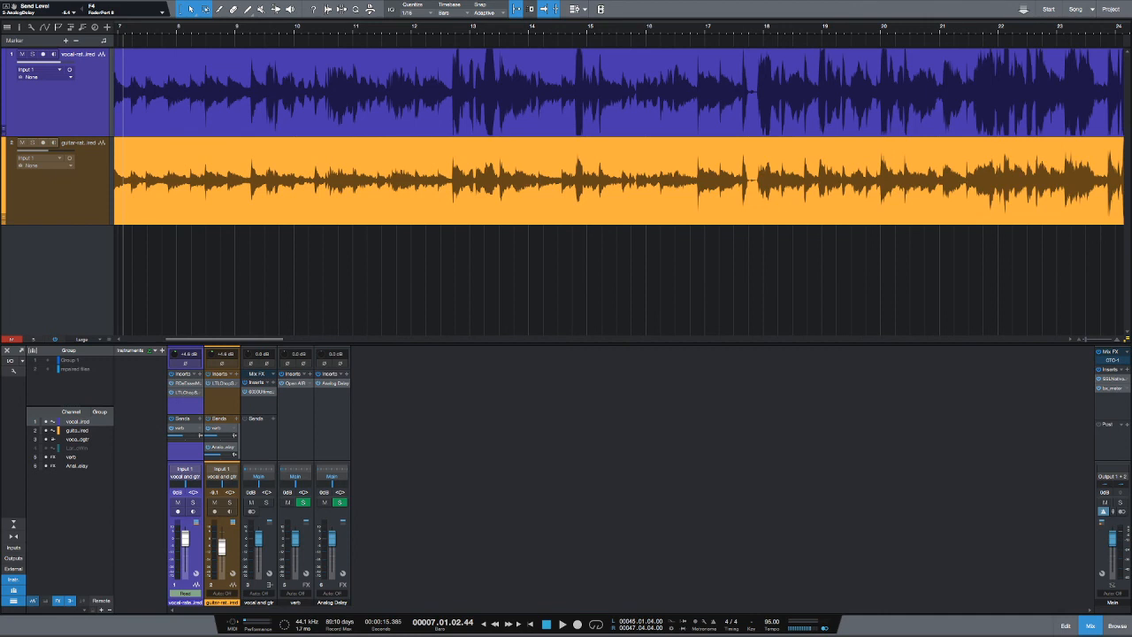